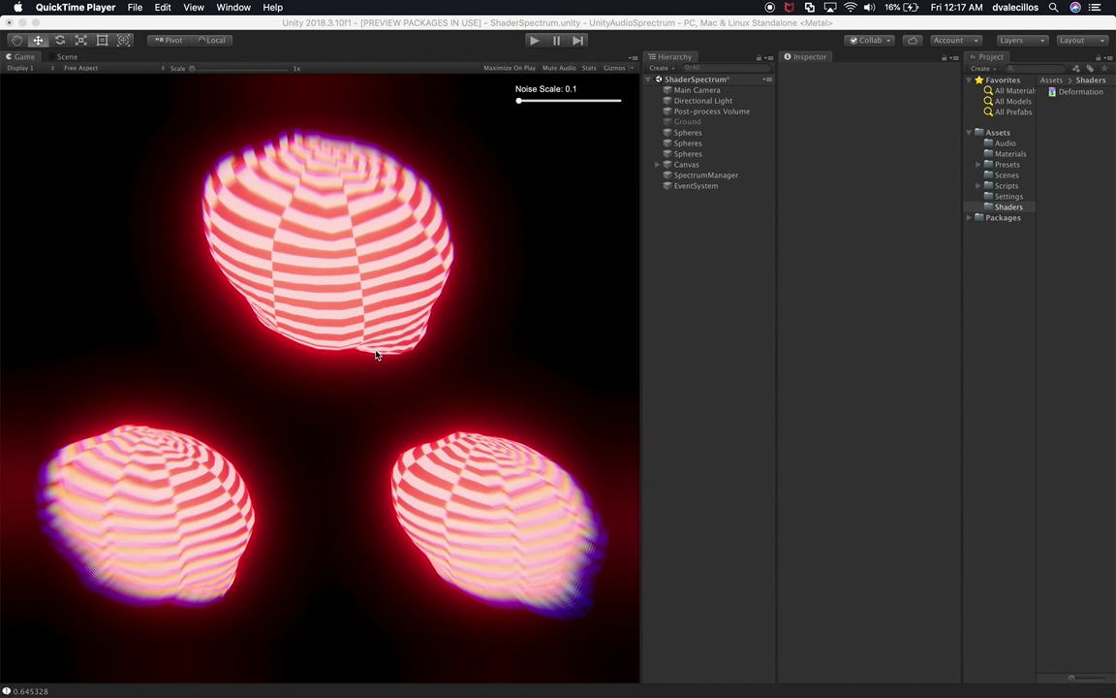
Run the scene in play mode, lower the system volume and mute the game audio.
left_click(520, 74)
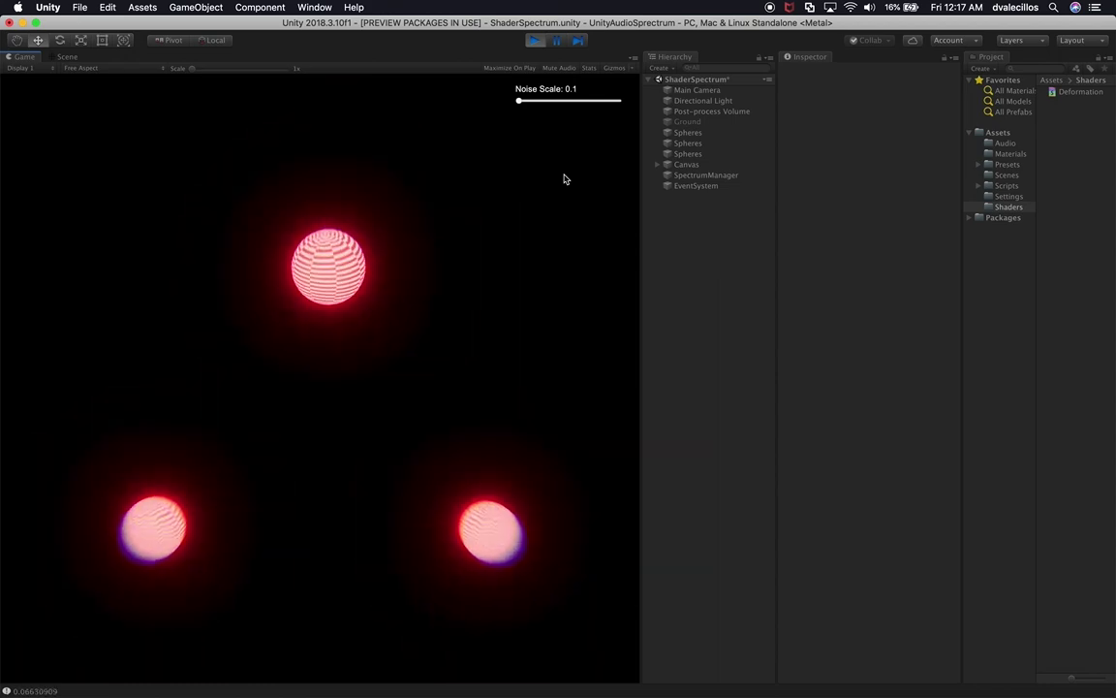
key("XF86AudioRaiseVolume")
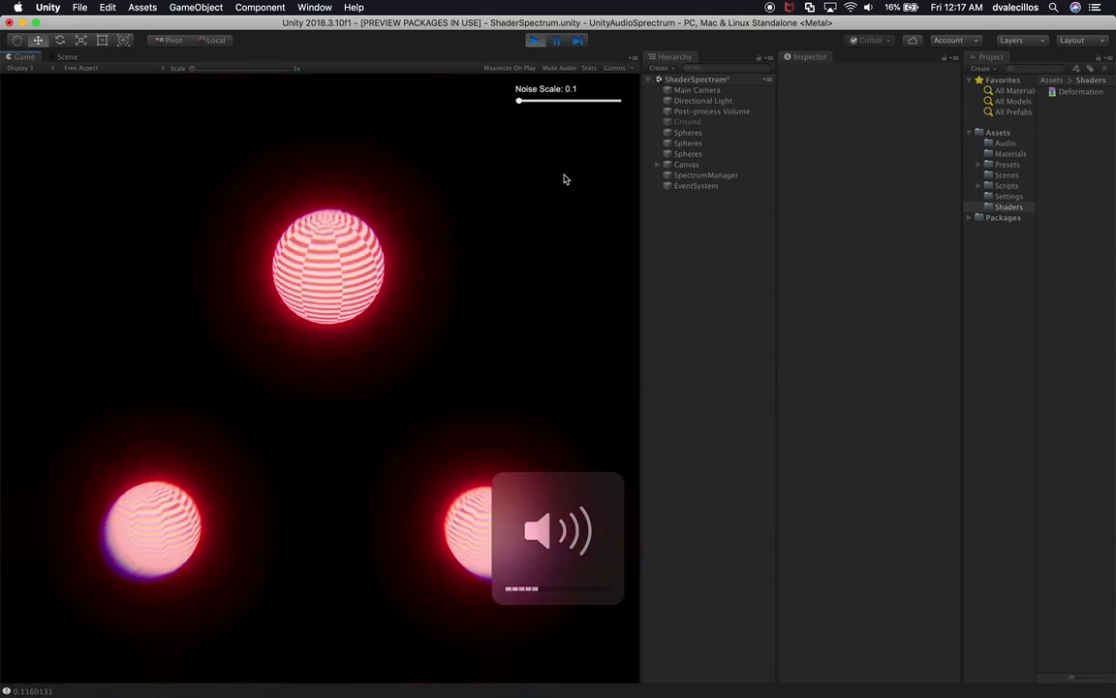
key("XF86AudioLowerVolume")
key("XF86AudioLowerVolume")
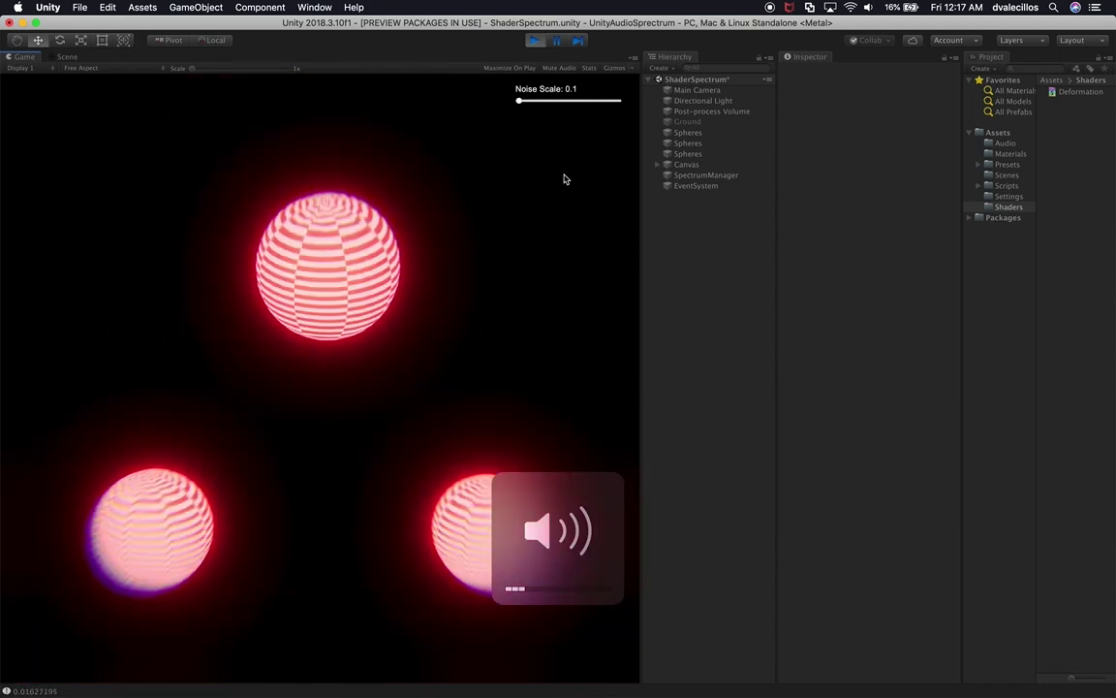
key("XF86AudioLowerVolume")
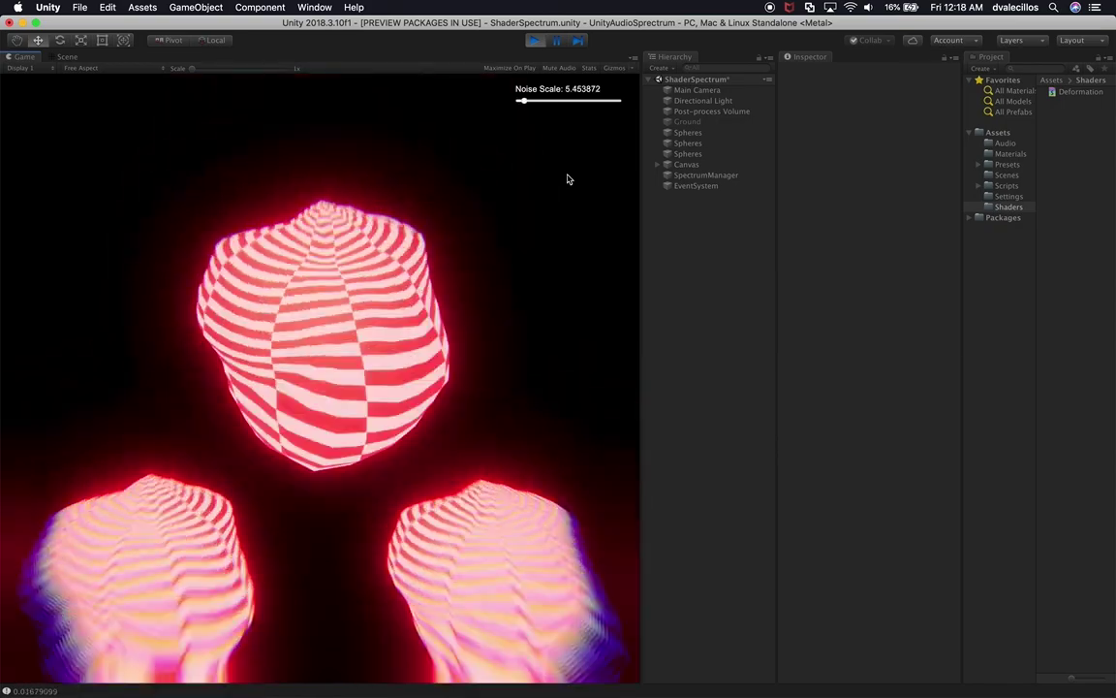
left_click(560, 68)
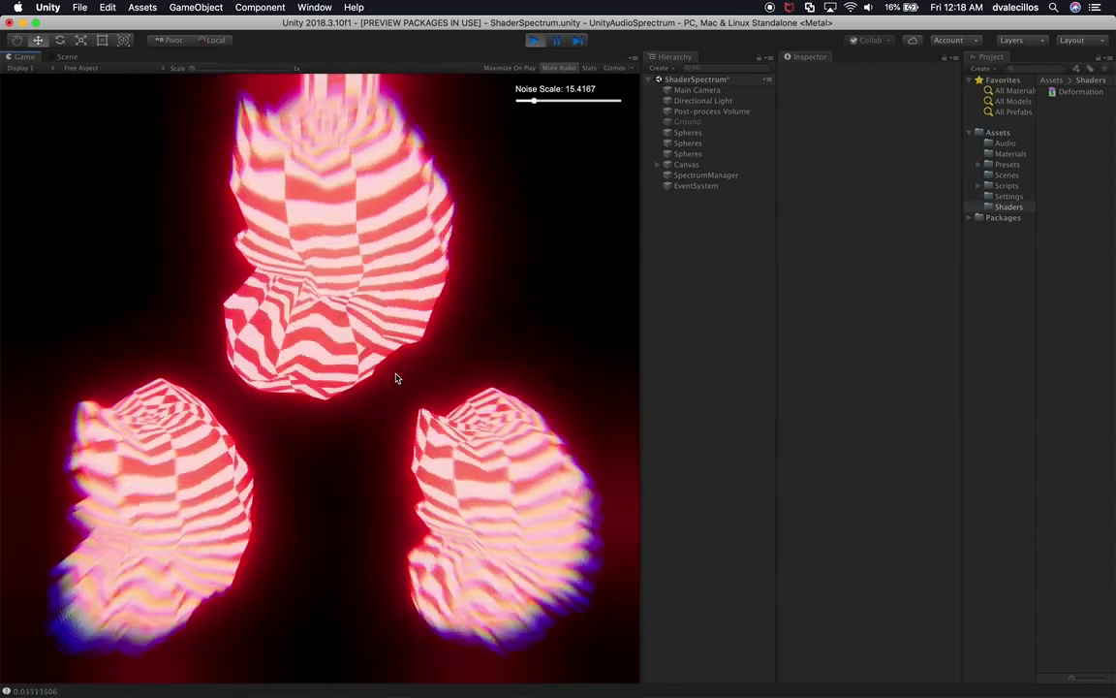
Examine the live values in the SpectrumManager's Samples array, and stop play mode.
left_click(690, 175)
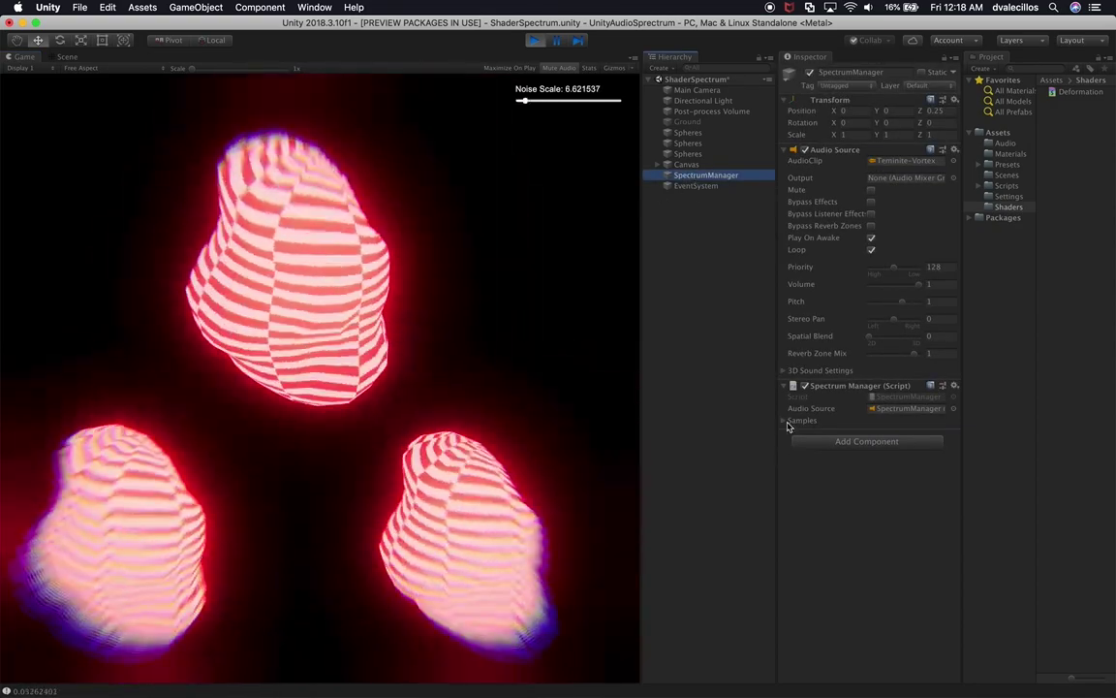
left_click(784, 421)
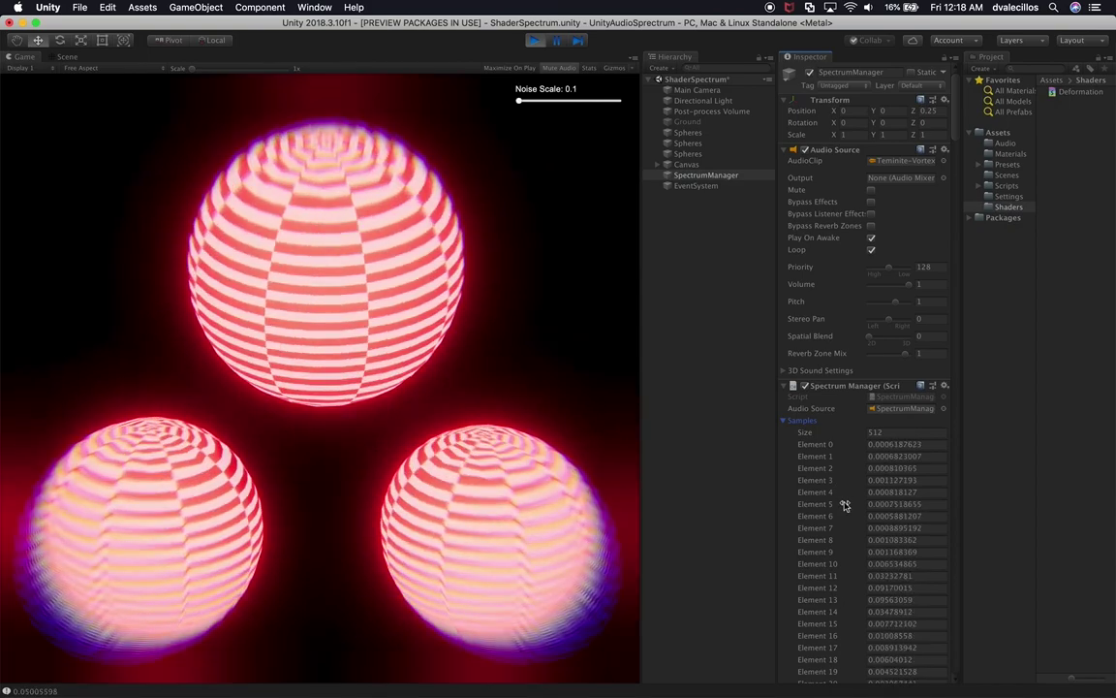
scroll(845, 505, "down", 5)
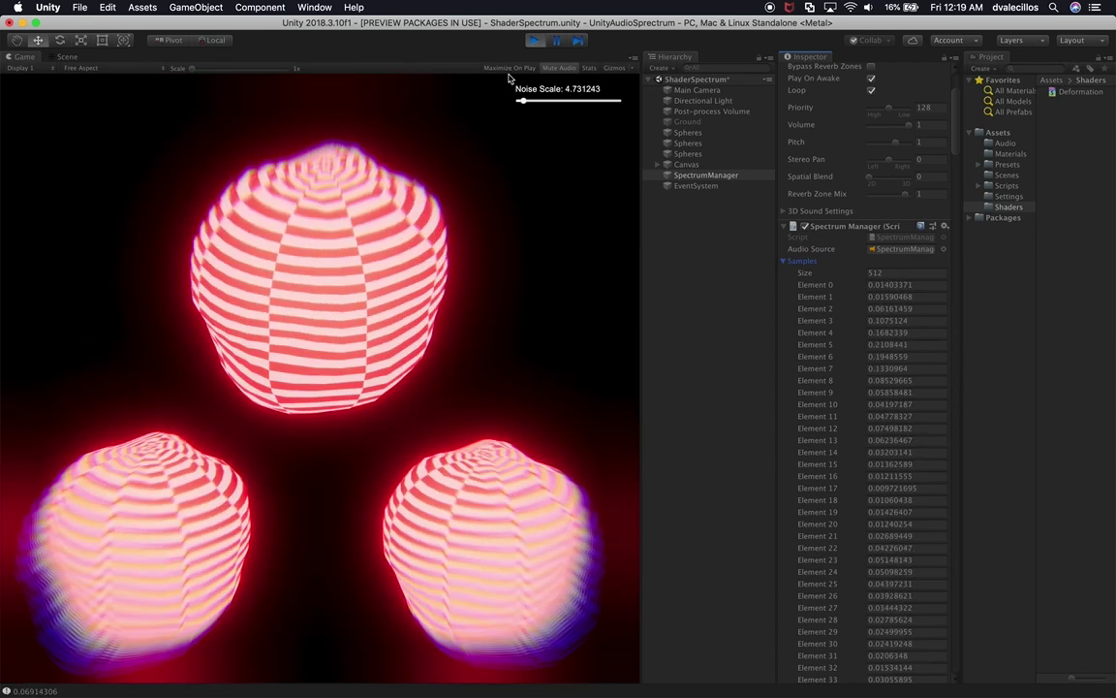
key("super+p")
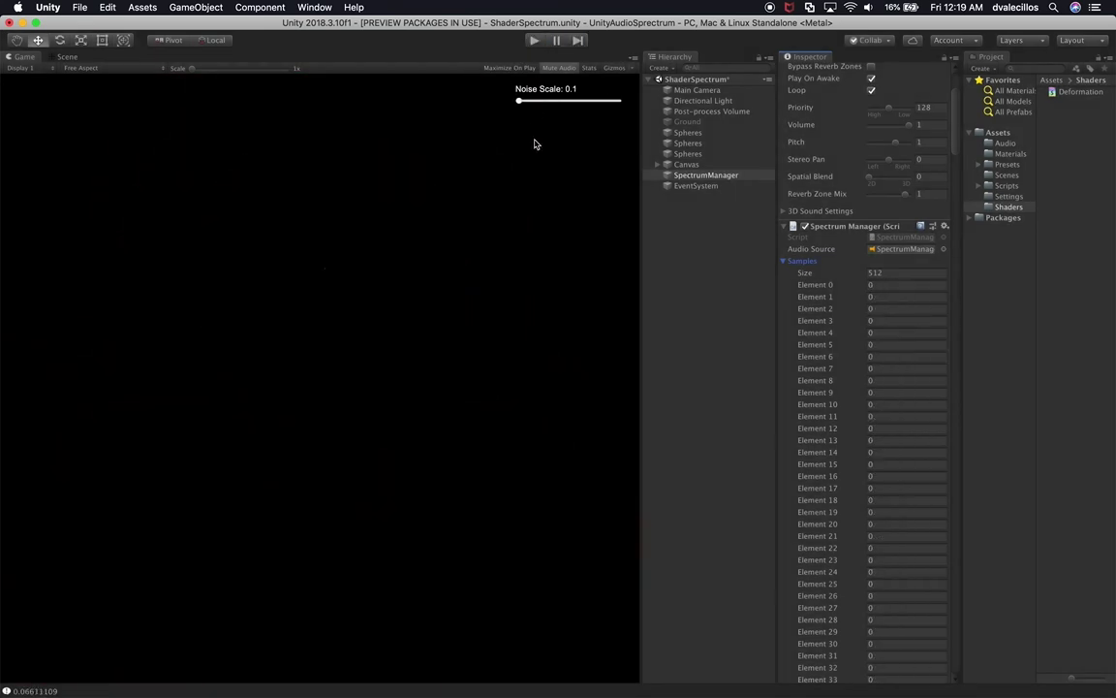
Switch to Terminal, widen its window and reposition it so the git branch list and last checkout are readable.
key("super+Tab")
key("super+Tab")
key("super+Tab")
key("super+Tab")
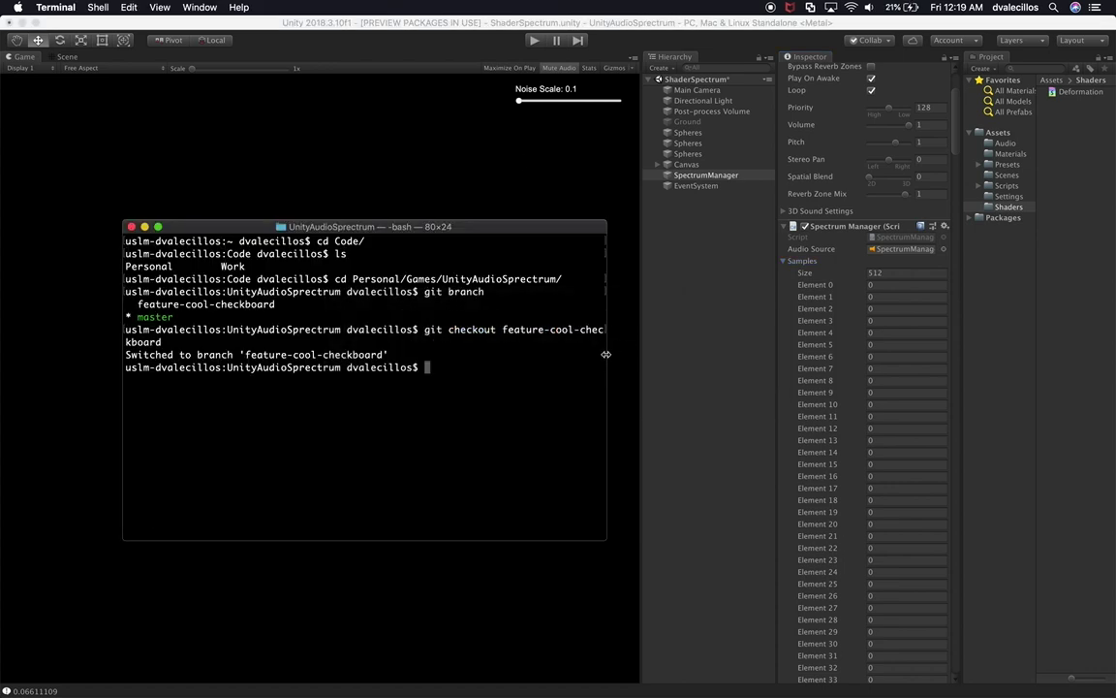
left_click_drag(606, 354, 773, 334)
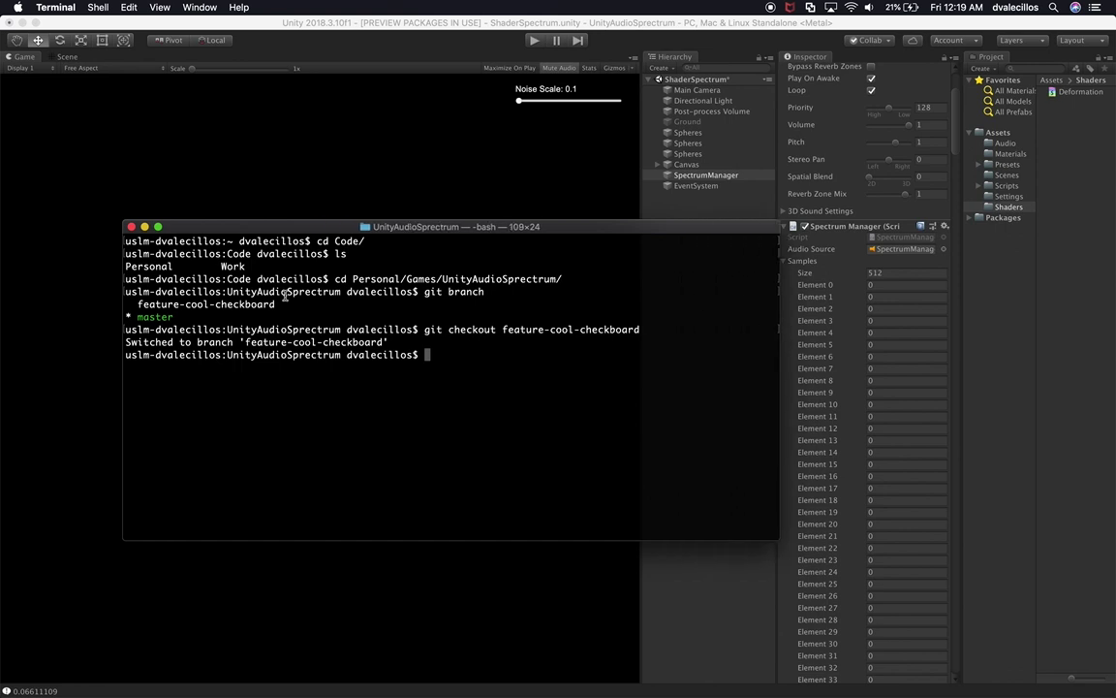
left_click_drag(278, 307, 140, 306)
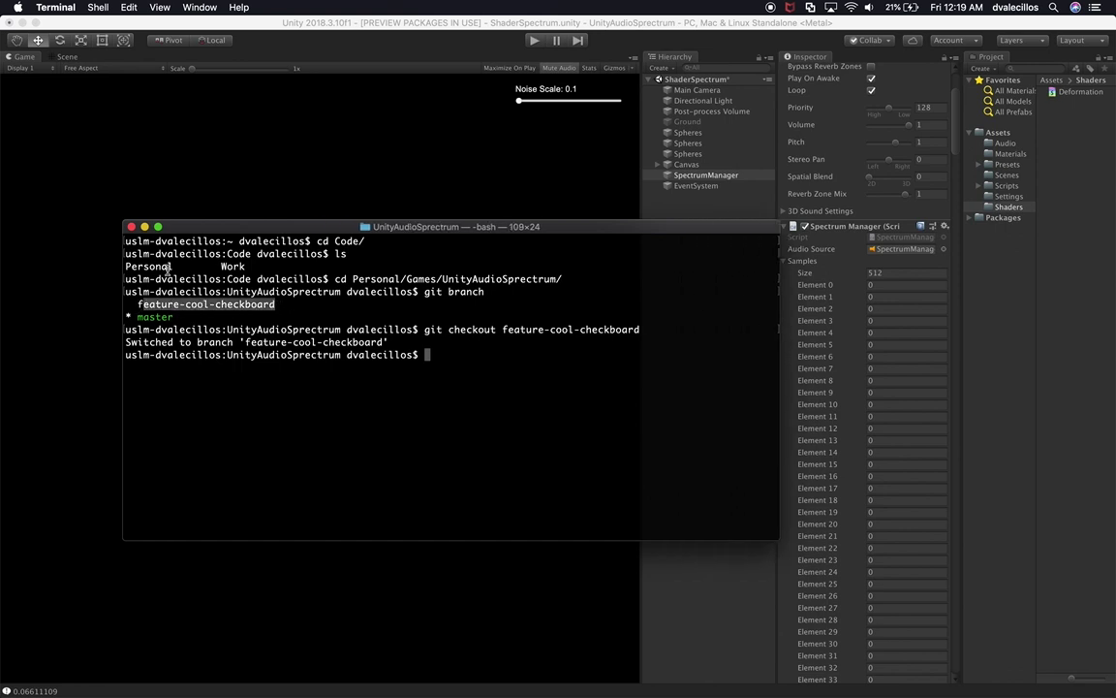
left_click_drag(218, 233, 506, 298)
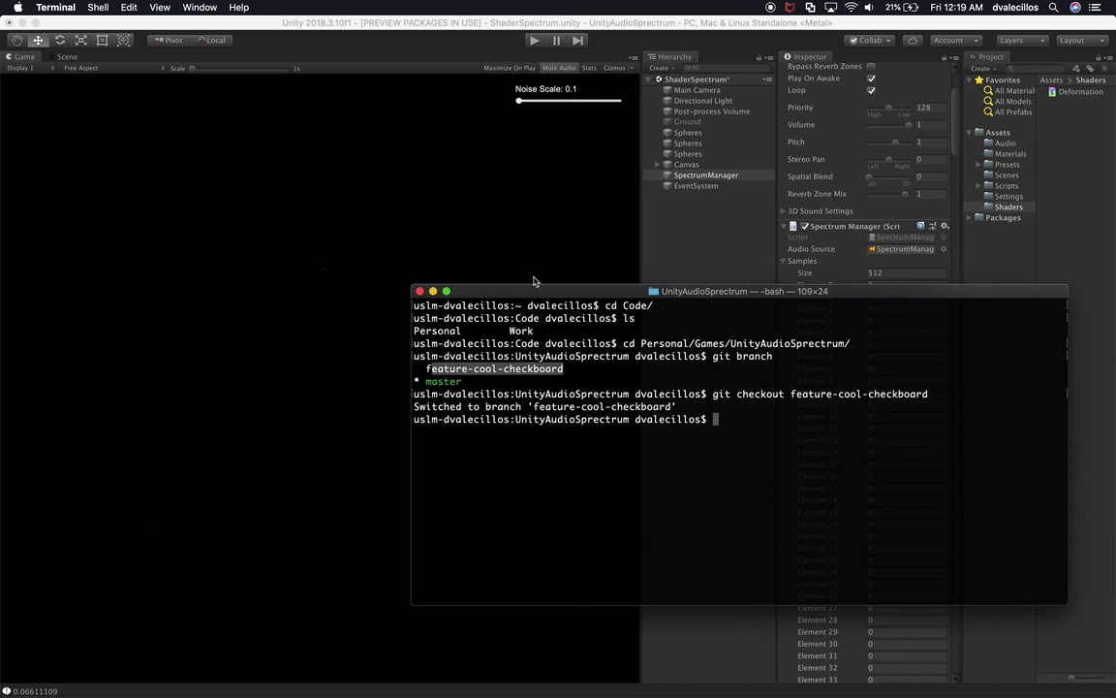
left_click_drag(473, 293, 322, 242)
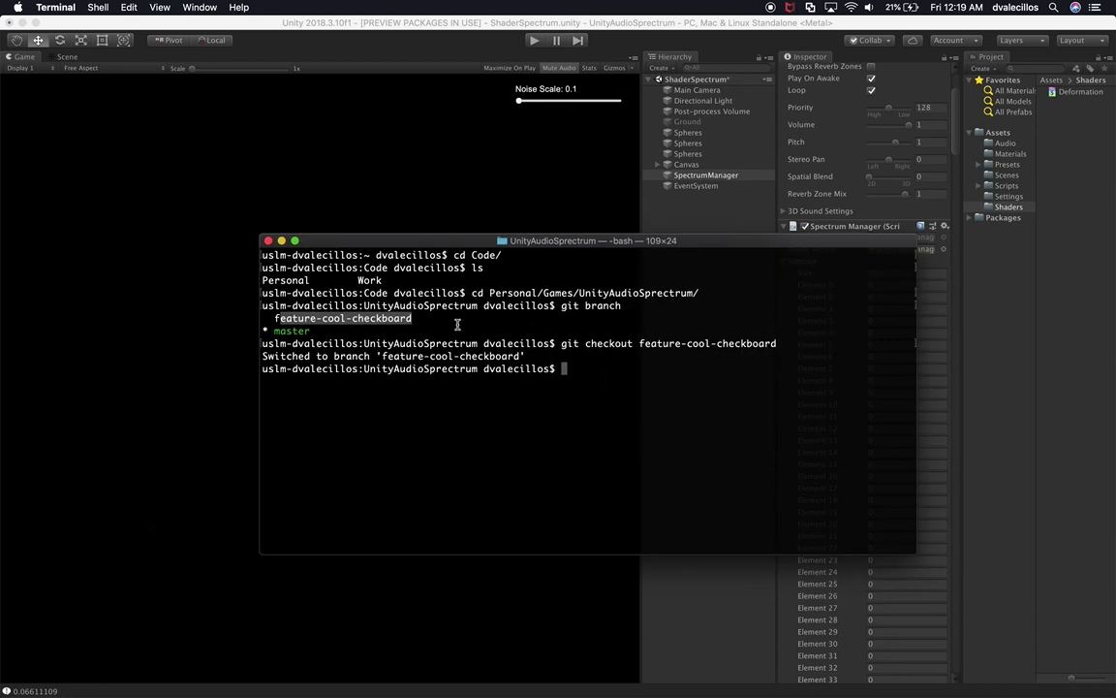
Check out the master branch with git checkout master, and return to Unity to reload the externally modified ShaderSpectrum scene.
type("git checkou")
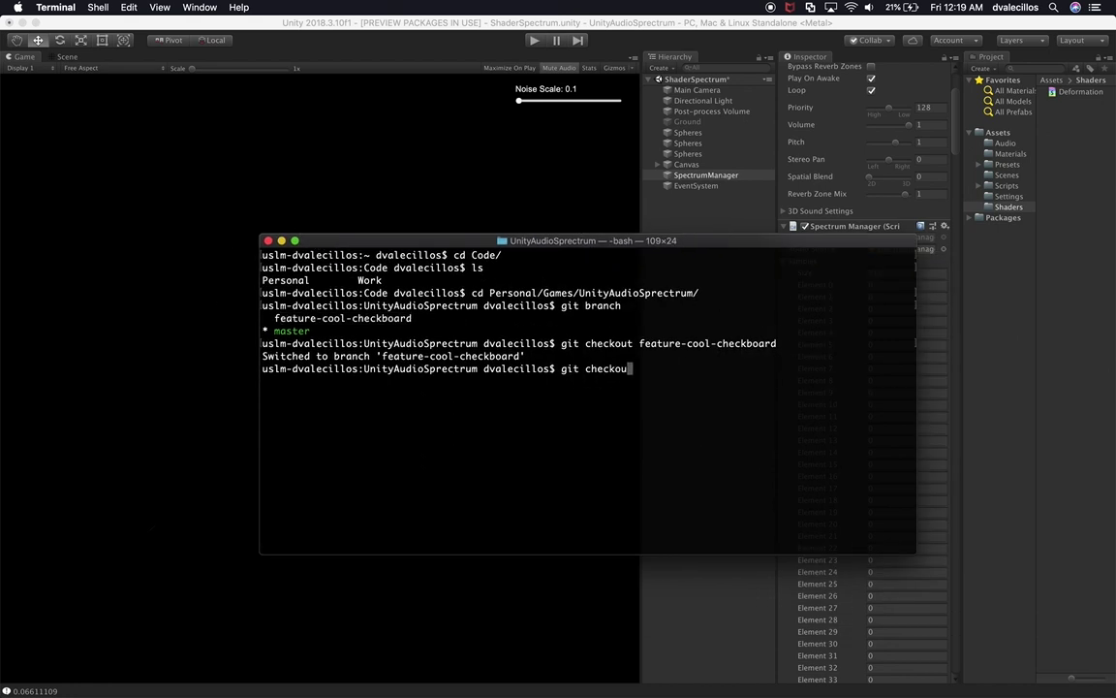
type("t master")
key("Return")
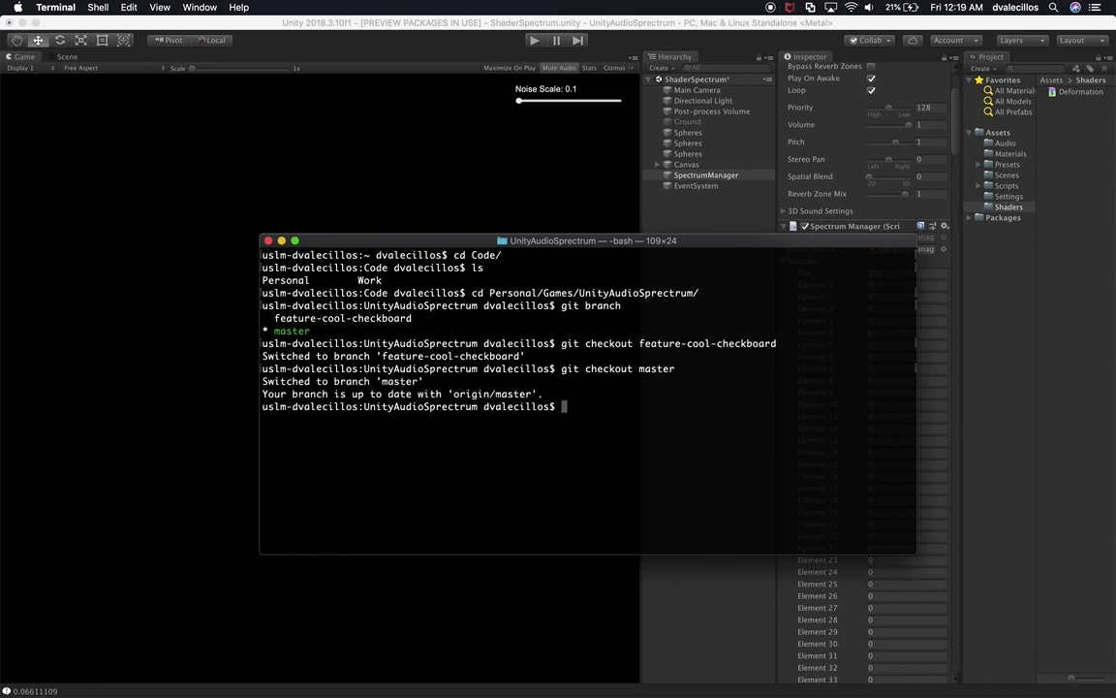
left_click(404, 178)
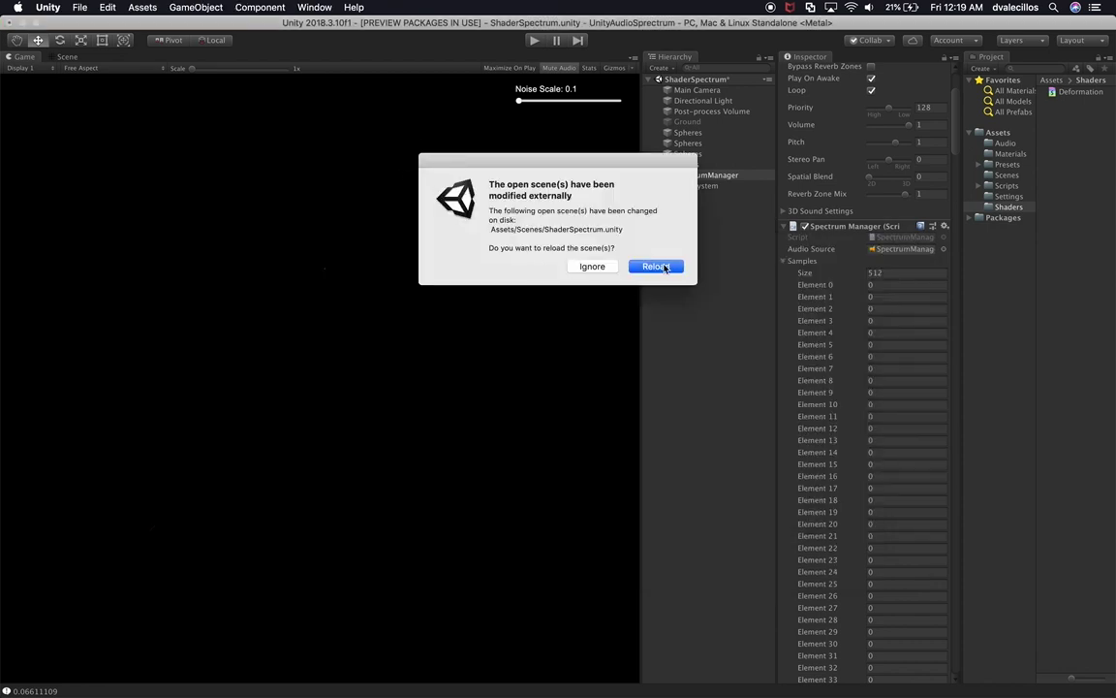
left_click(656, 266)
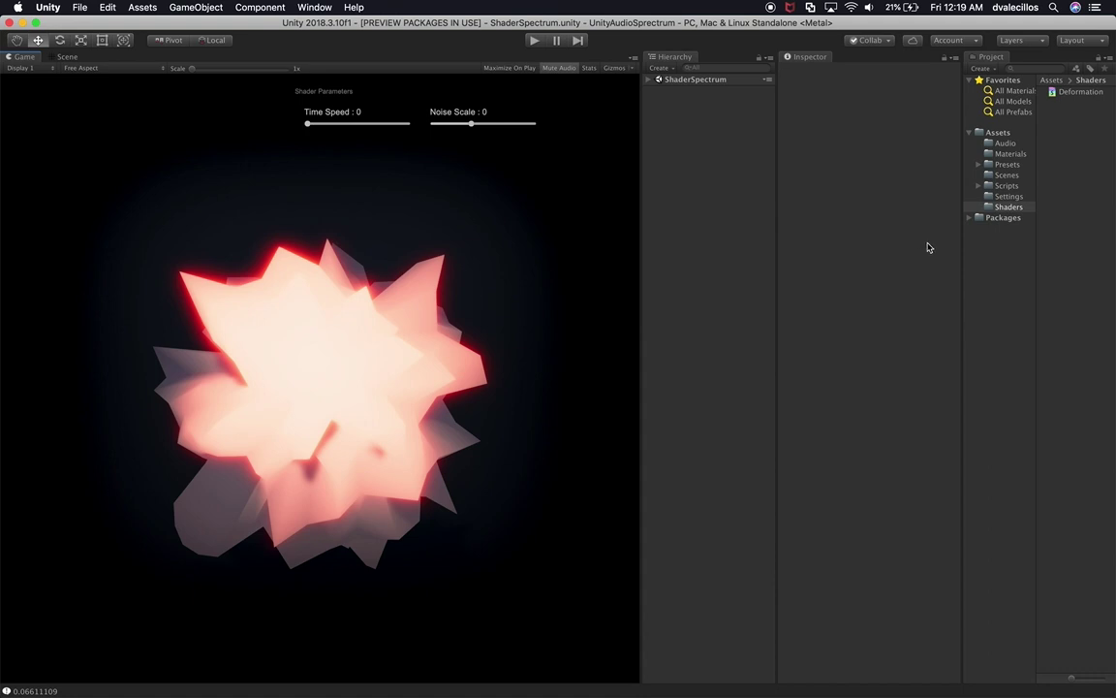
Make more room for the project assets and duplicate the ShaderSpectrum scene in the Scenes folder.
left_click(1004, 176)
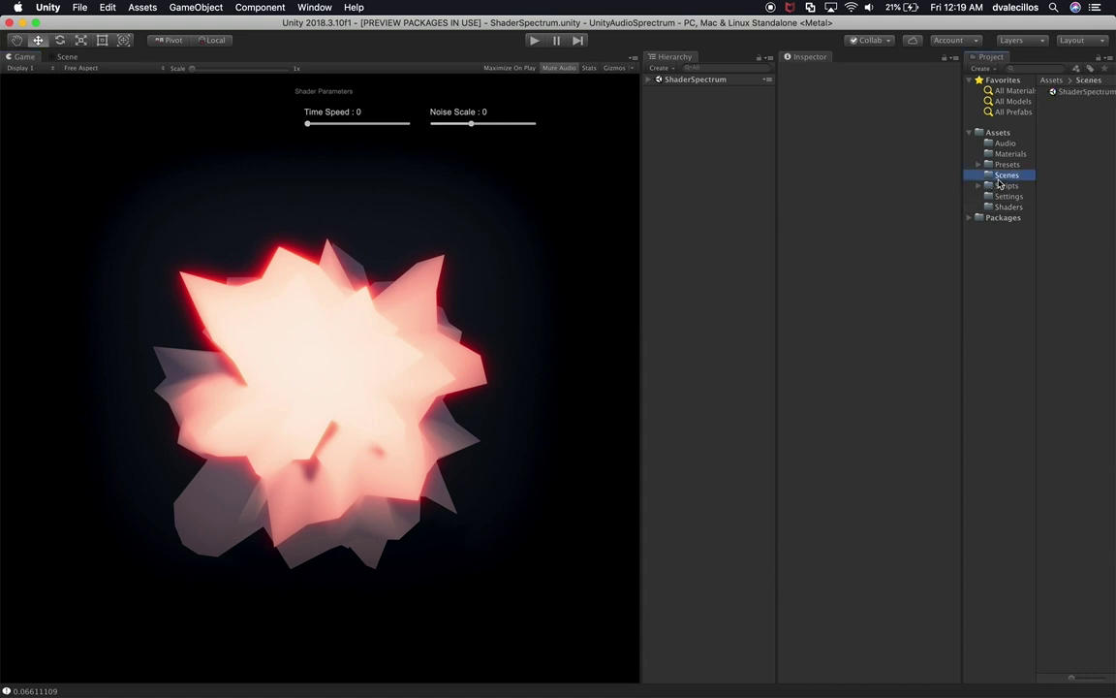
left_click_drag(961, 185, 860, 194)
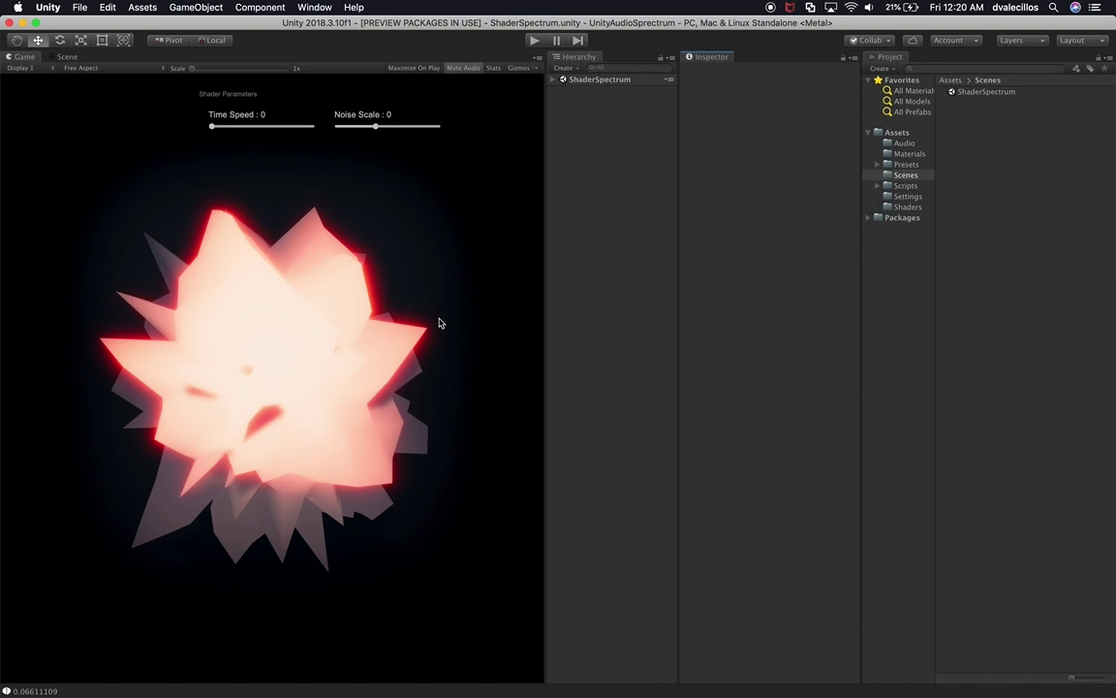
left_click(962, 92)
double_click(969, 92)
key("super+d")
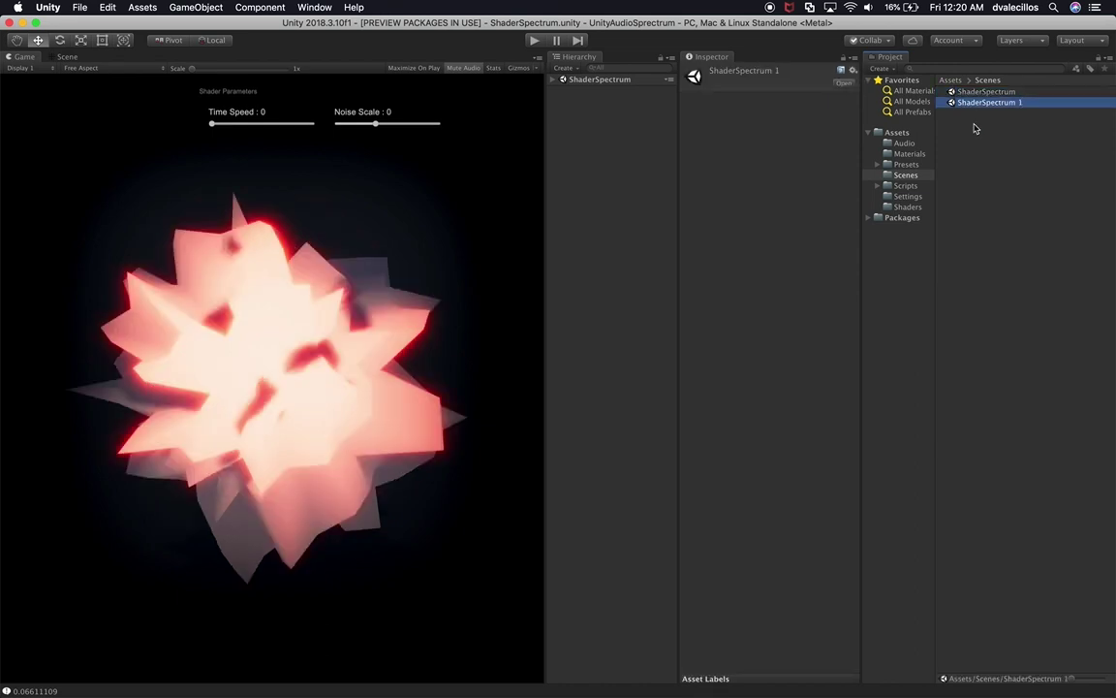
Rename the duplicated scene as ShaderSpectrum_2 and the original scene as ShaderSpectrum_1.
left_click(980, 103)
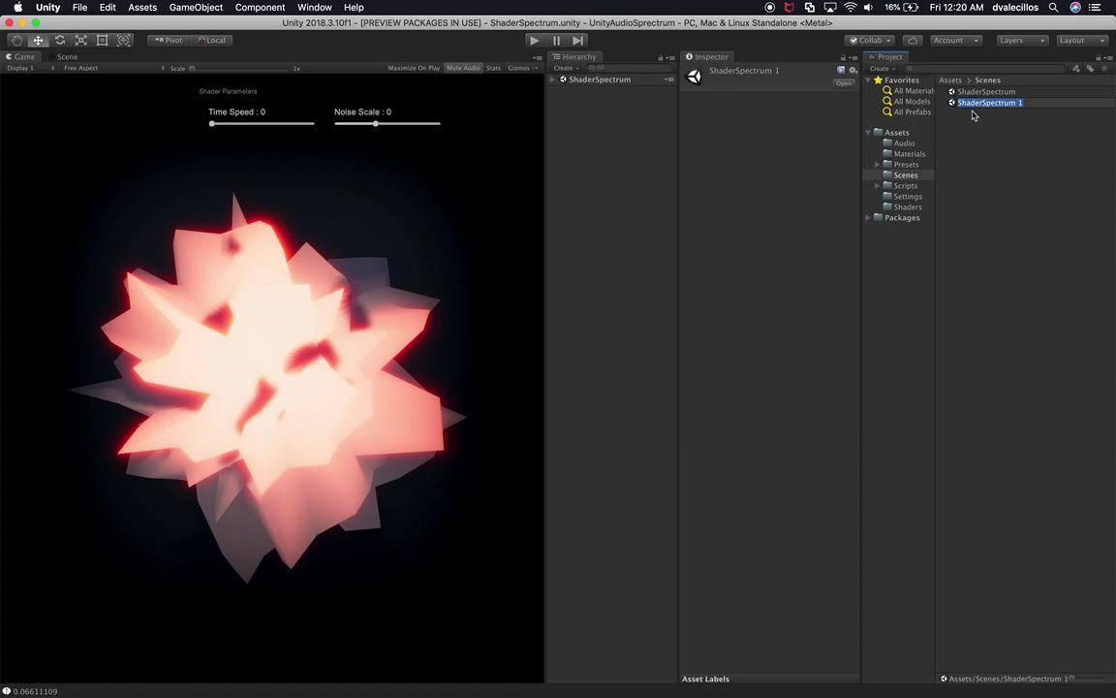
left_click(1031, 105)
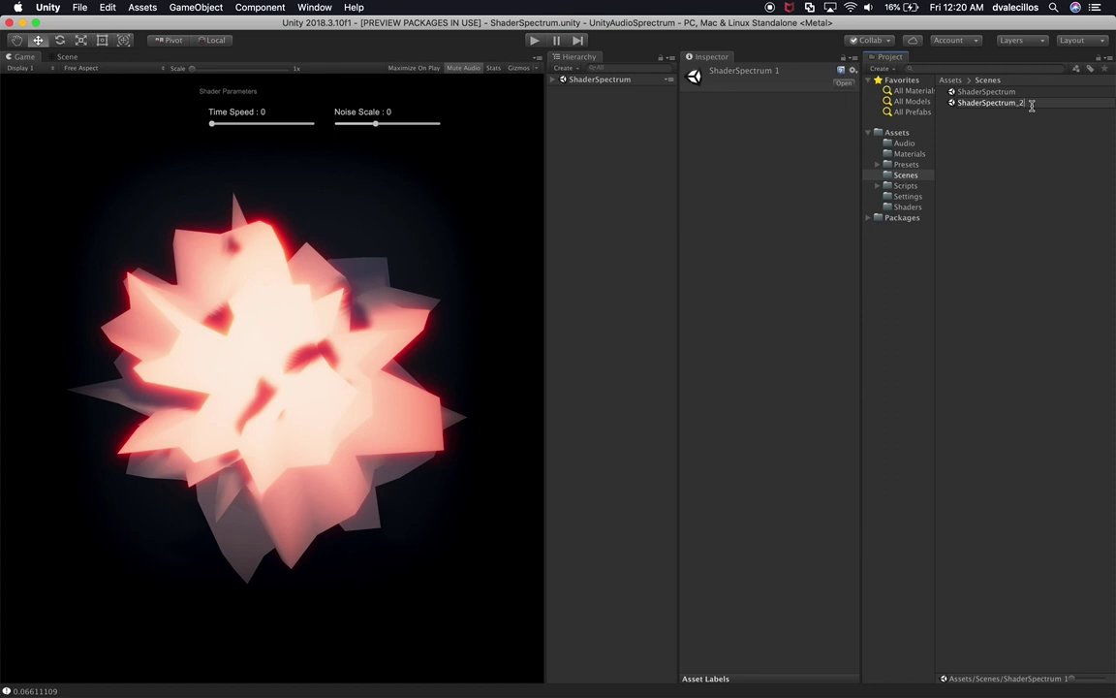
key("Return")
left_click(998, 92)
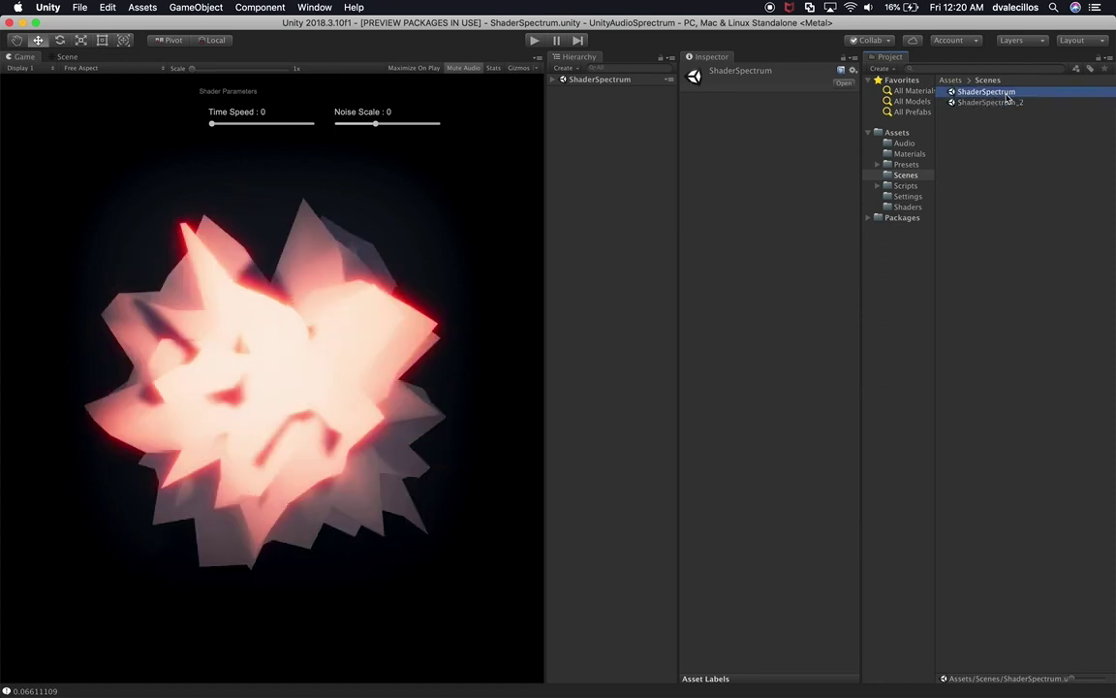
left_click(1007, 94)
key("Return")
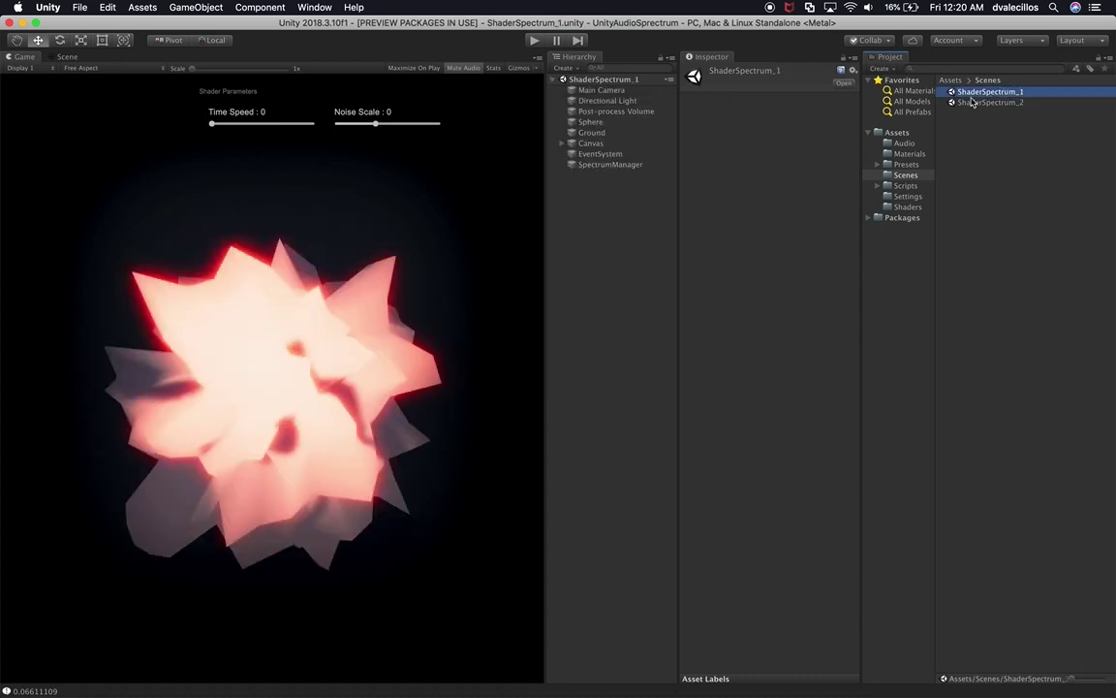
Open the ShaderSpectrum_2 scene, inspect its Canvas settings and widen the game preview.
double_click(982, 103)
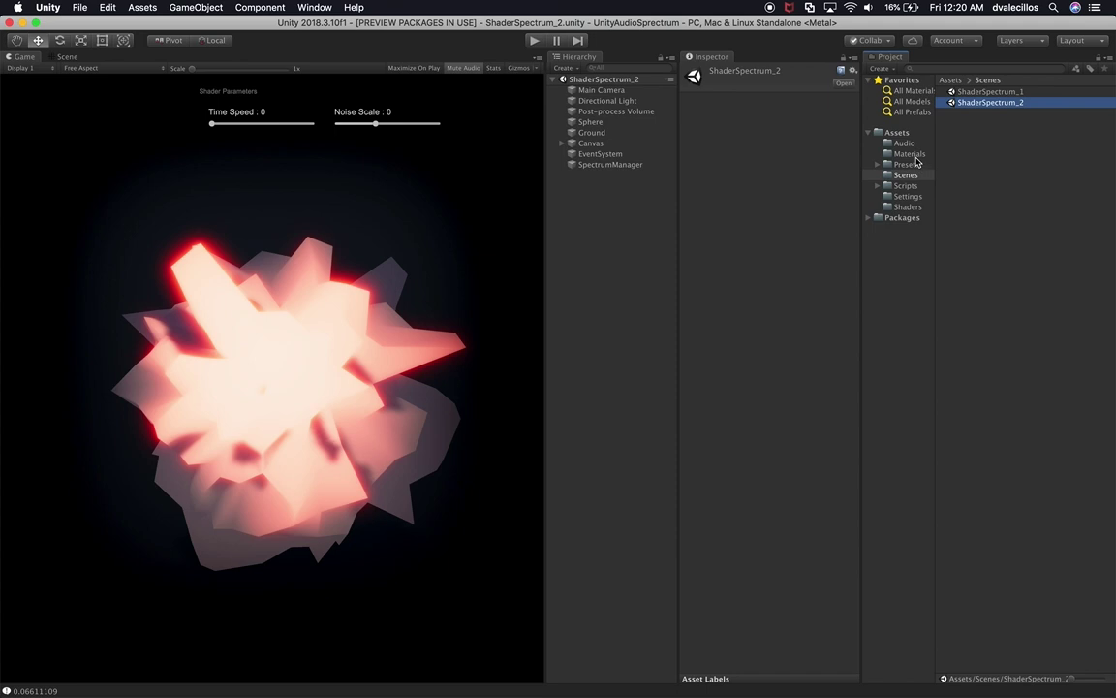
left_click(593, 144)
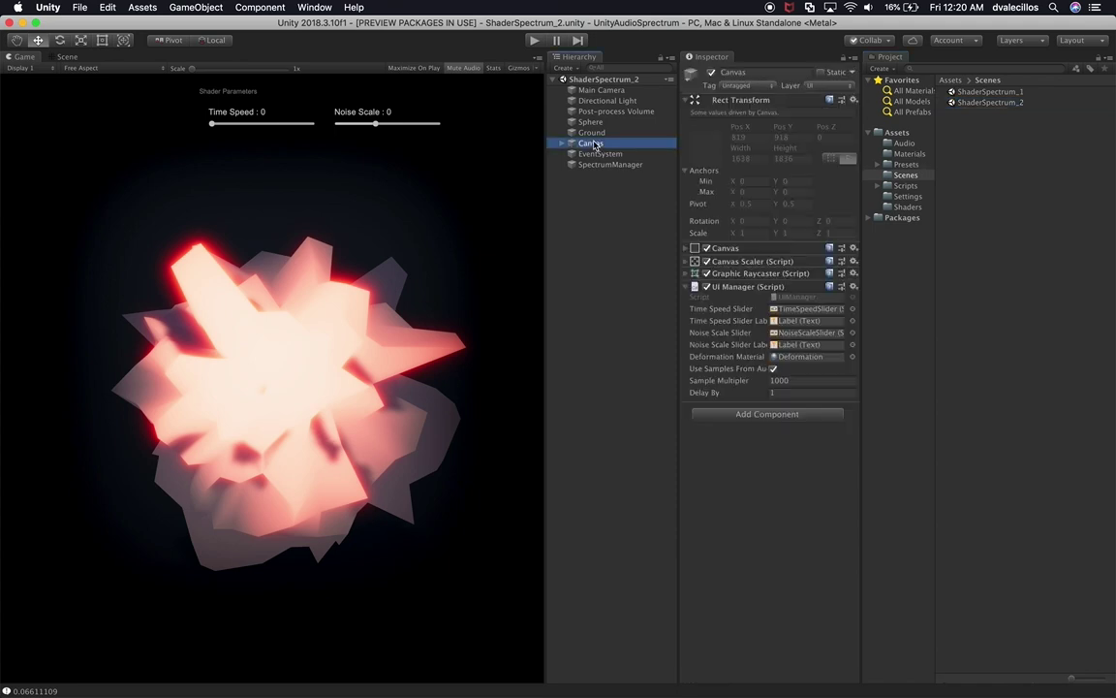
left_click(988, 103)
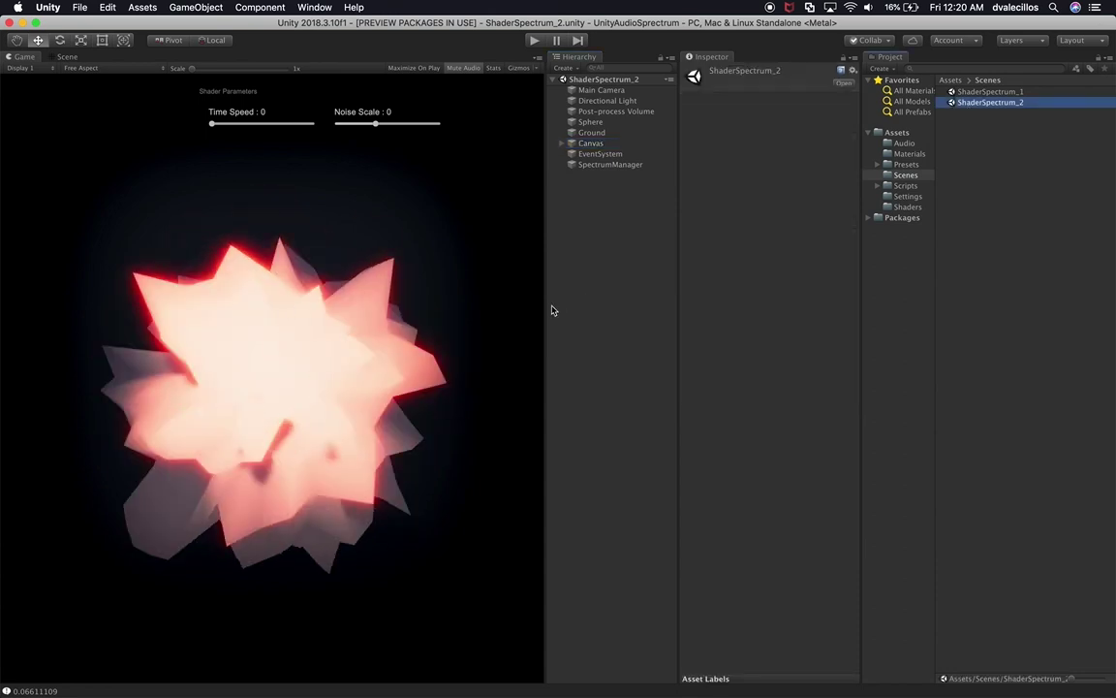
left_click_drag(547, 308, 646, 310)
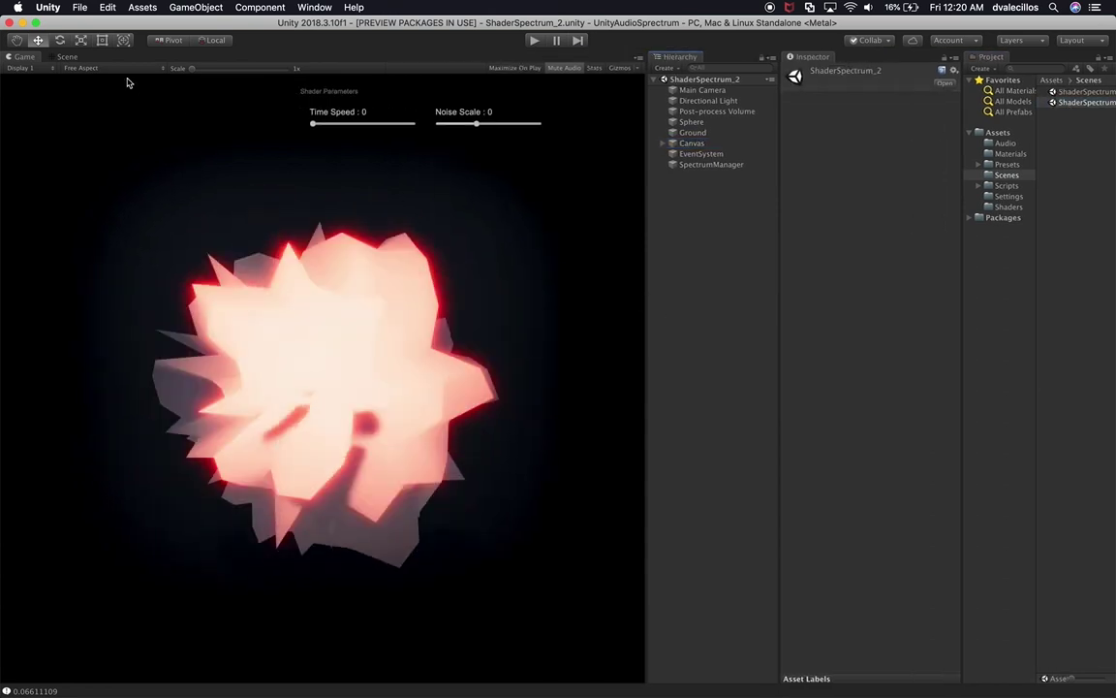
Examine the Sphere and the Main Camera with its framing in the 3D scene view.
left_click(64, 57)
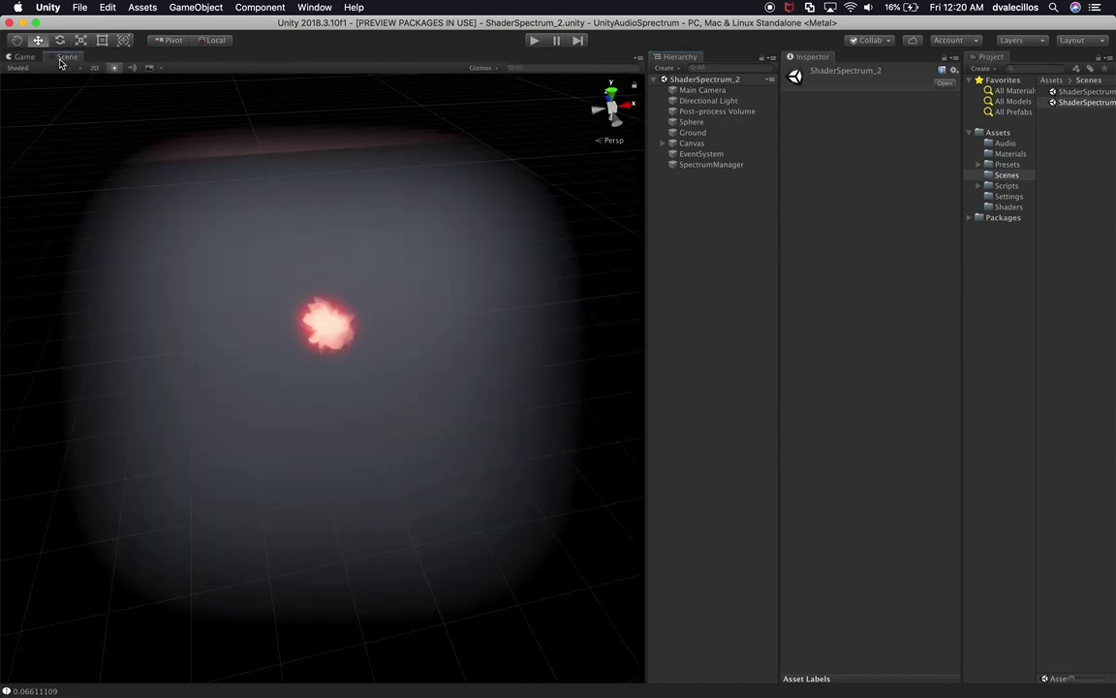
left_click(691, 122)
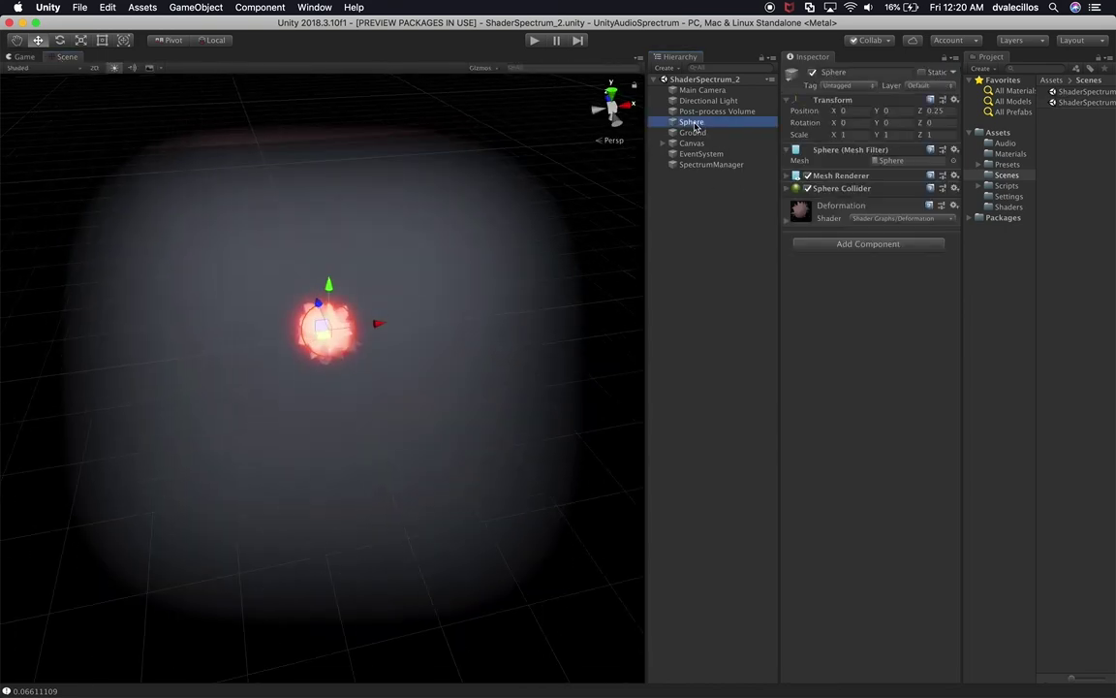
key("f")
scroll(475, 413, "down", 5)
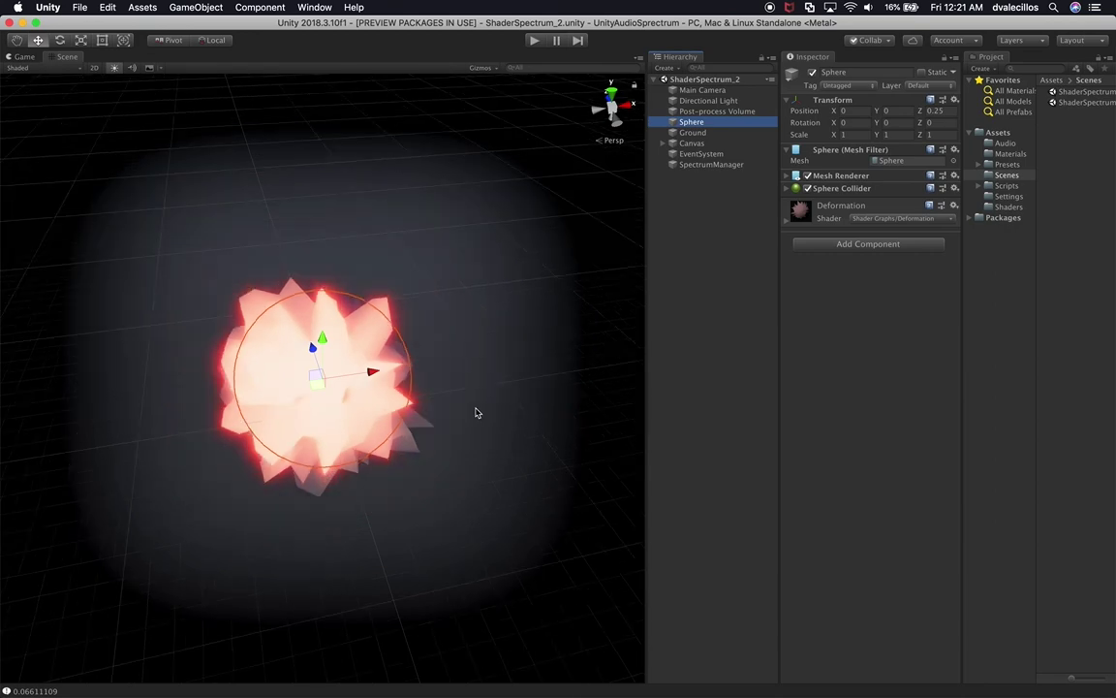
left_click(729, 91)
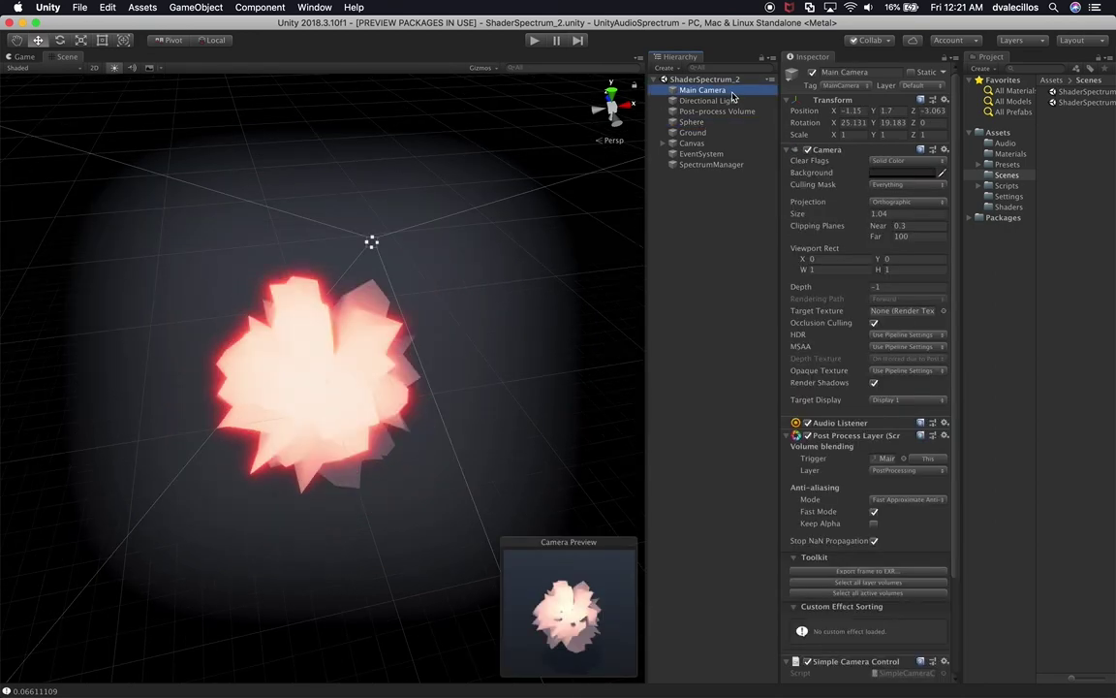
scroll(357, 330, "down", 5)
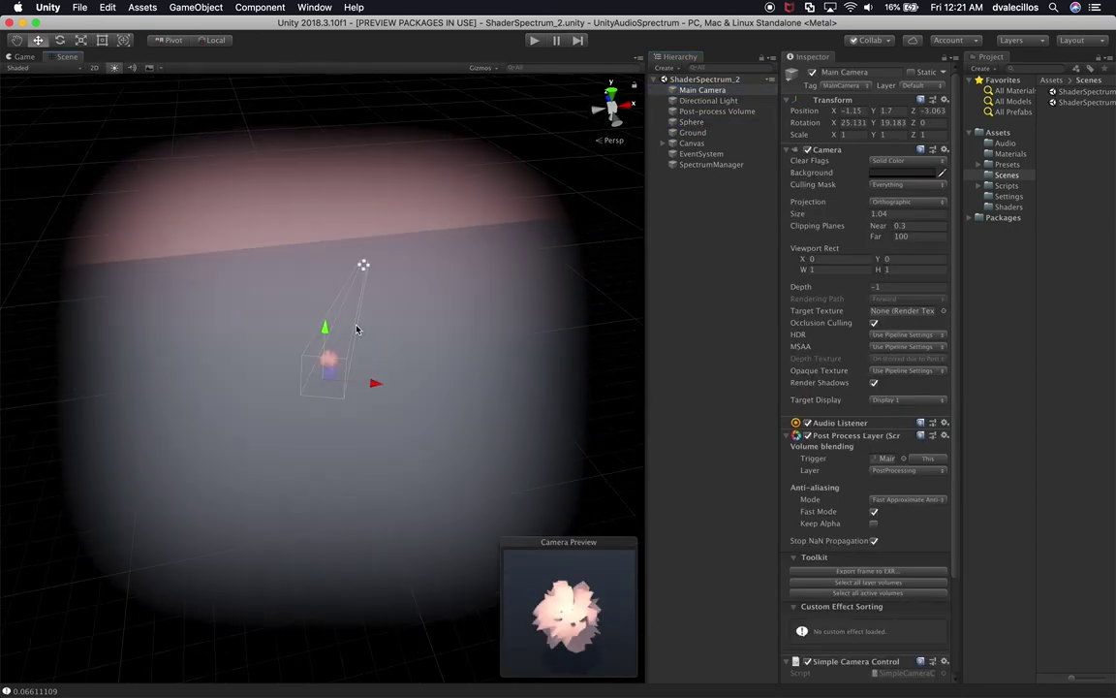
scroll(356, 330, "up", 3)
scroll(357, 331, "up", 2)
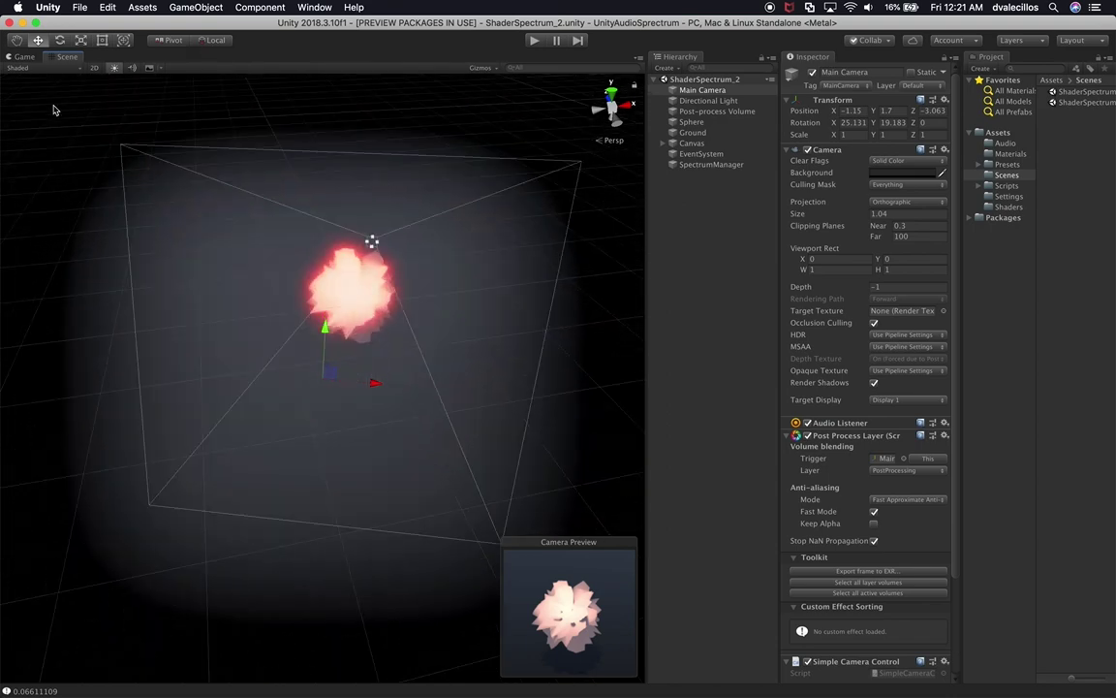
Dock the Scene view beside the Game view and widen the Game view.
left_click_drag(68, 60, 536, 429)
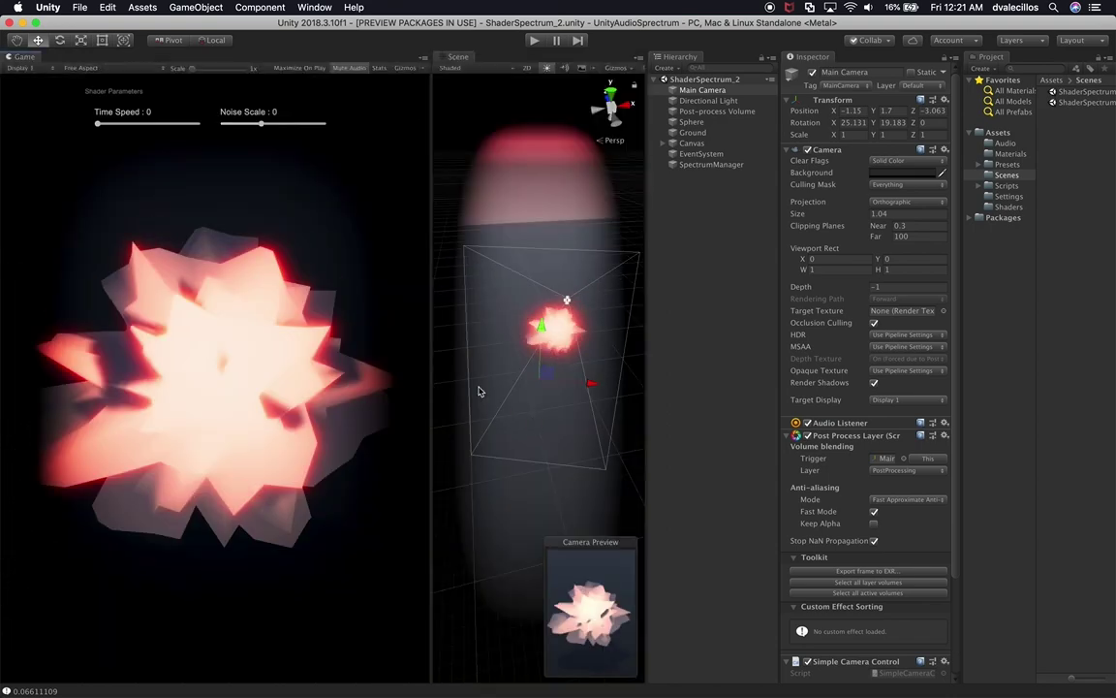
left_click_drag(428, 368, 480, 399)
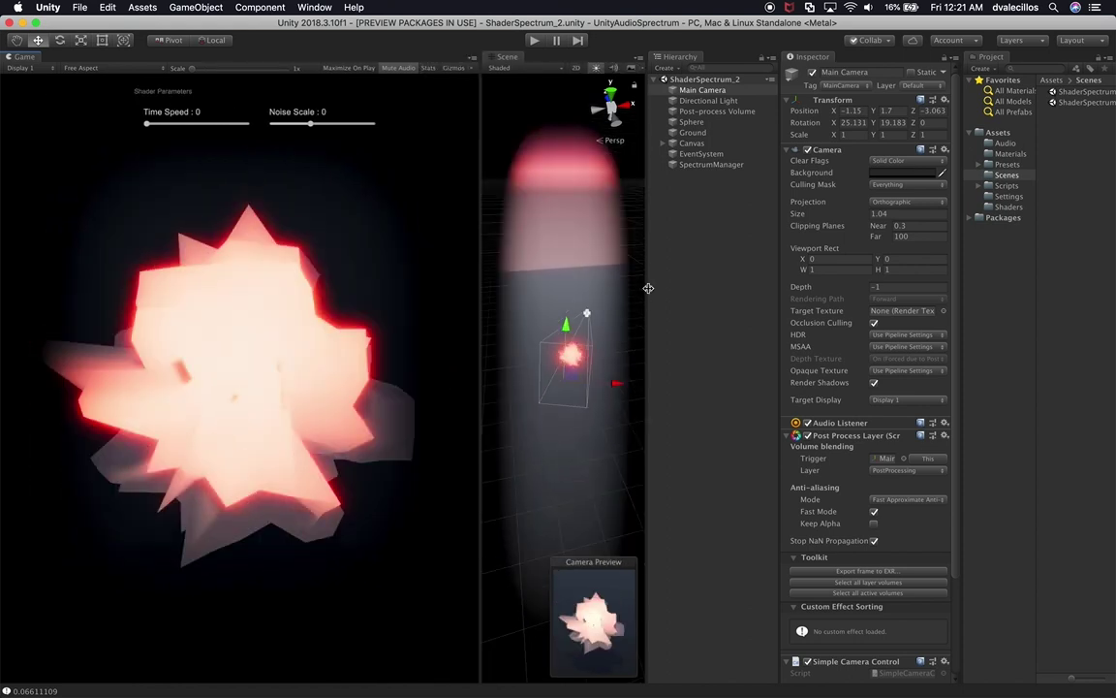
Duplicate the Sphere and move the copy along the X axis to about -1.52.
left_click(692, 123)
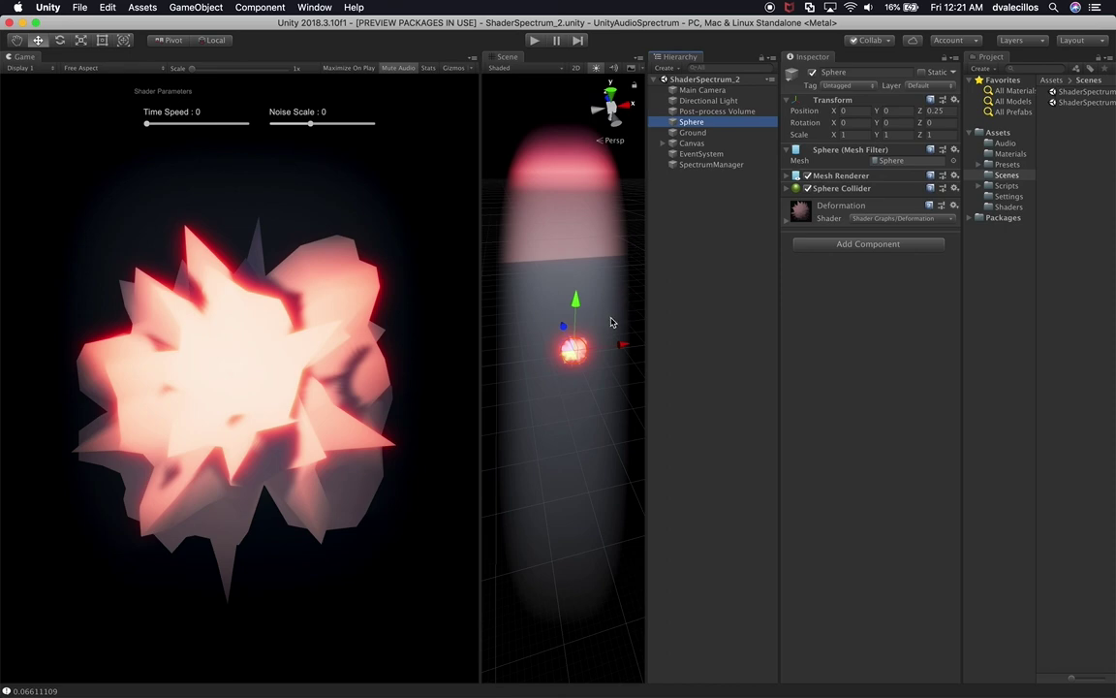
key("super+d")
left_click_drag(624, 346, 580, 349)
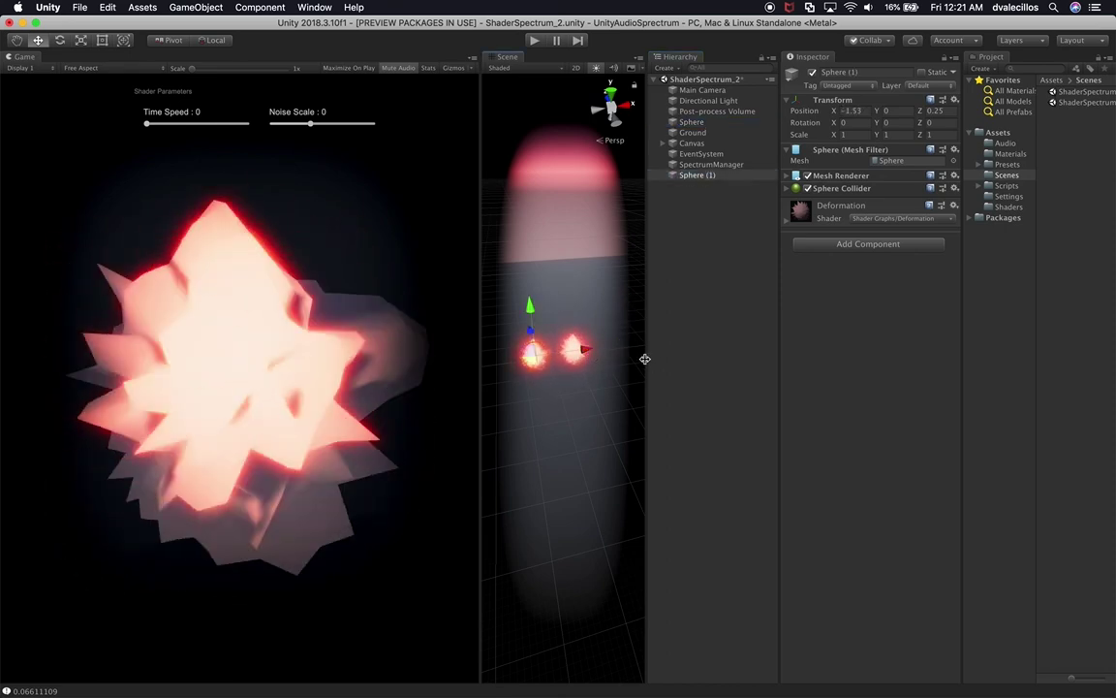
Dock the Scene view beneath the Hierarchy and place Sphere (1) directly below Sphere in the object list.
left_click_drag(502, 58, 705, 574)
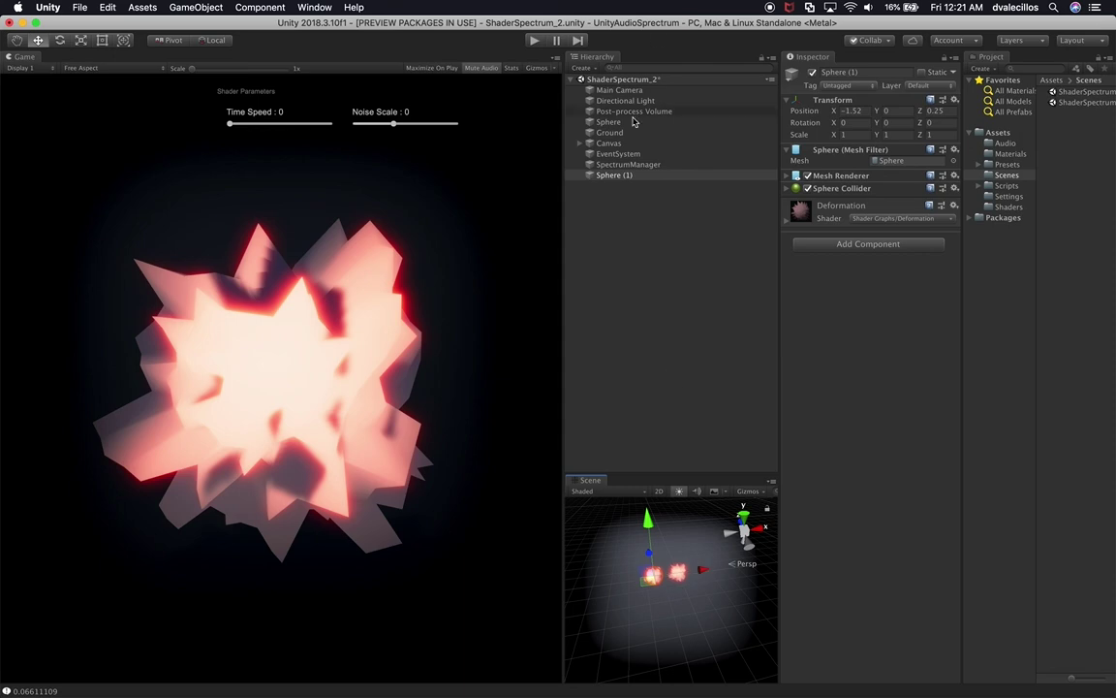
left_click_drag(623, 177, 625, 128)
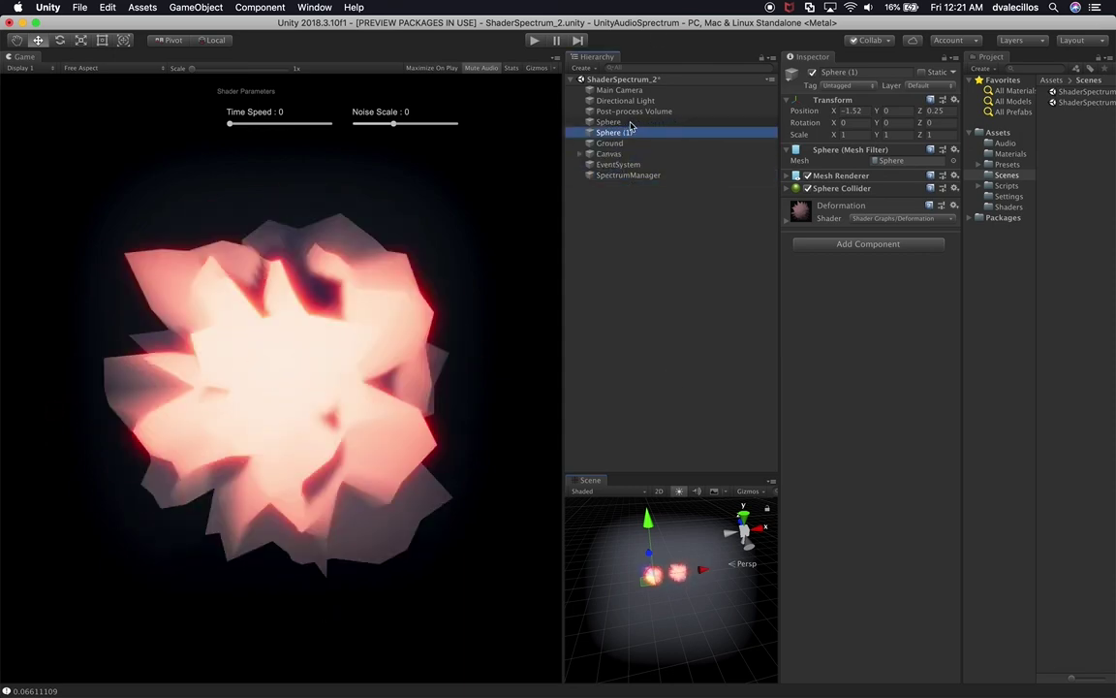
Shift both spheres together along X so they sit at about -0.76 and 0.76.
left_click(630, 124, "shift")
left_click_drag(701, 564, 713, 574)
key("f")
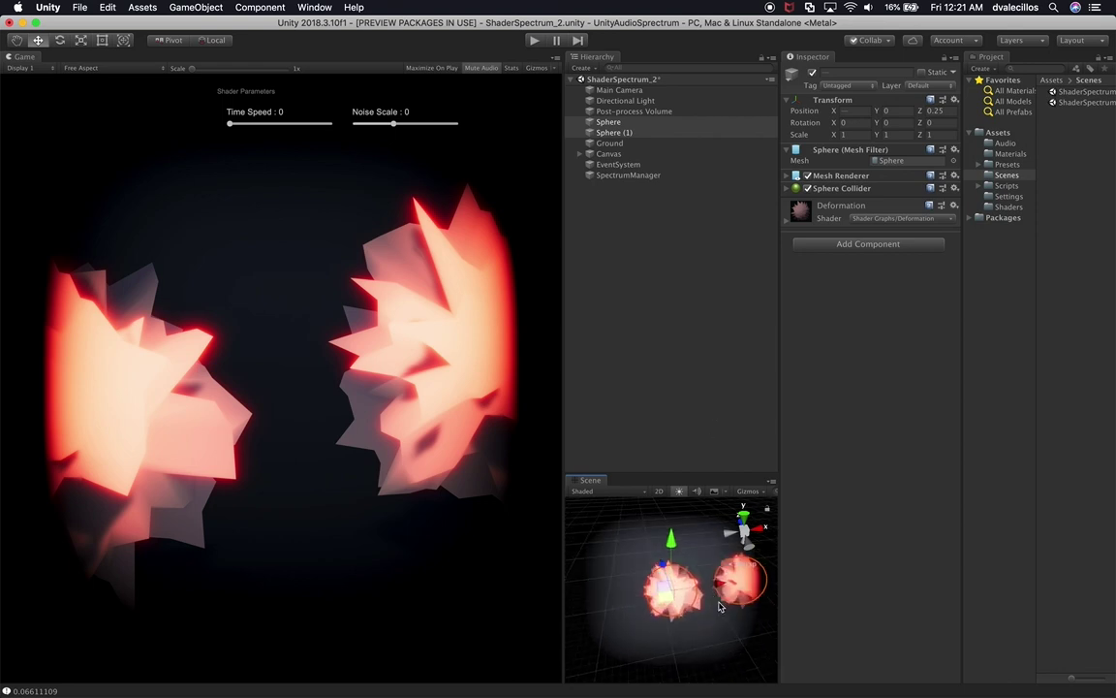
Lower the original Sphere to about Y -0.32.
left_click(637, 135)
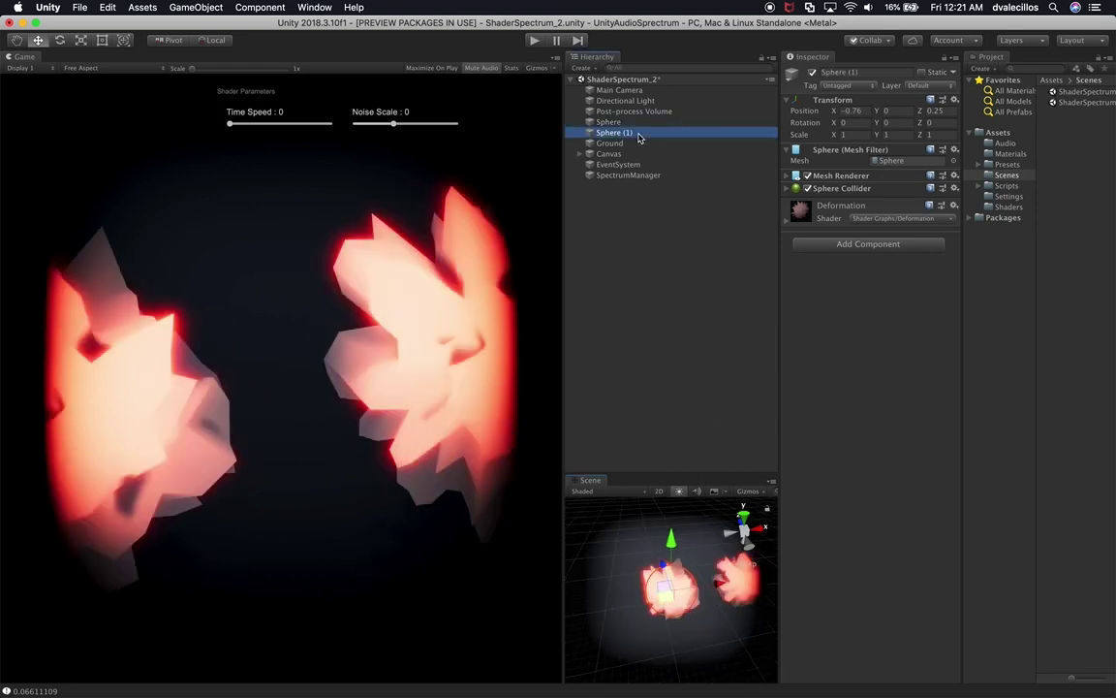
left_click(620, 122)
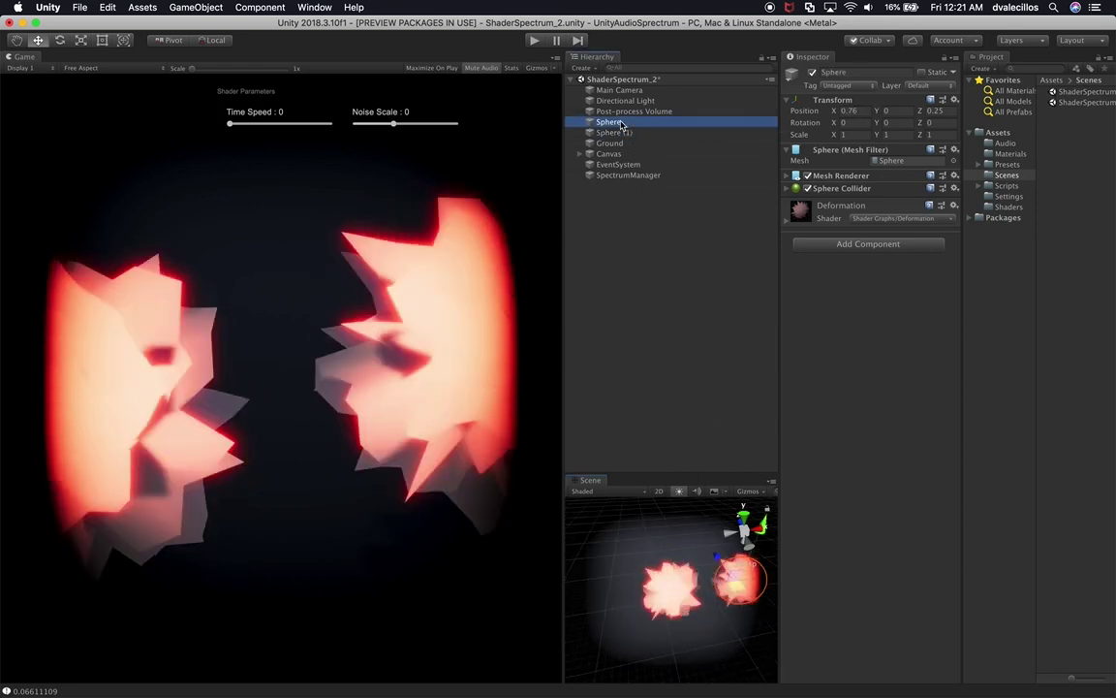
left_click_drag(738, 567, 738, 582)
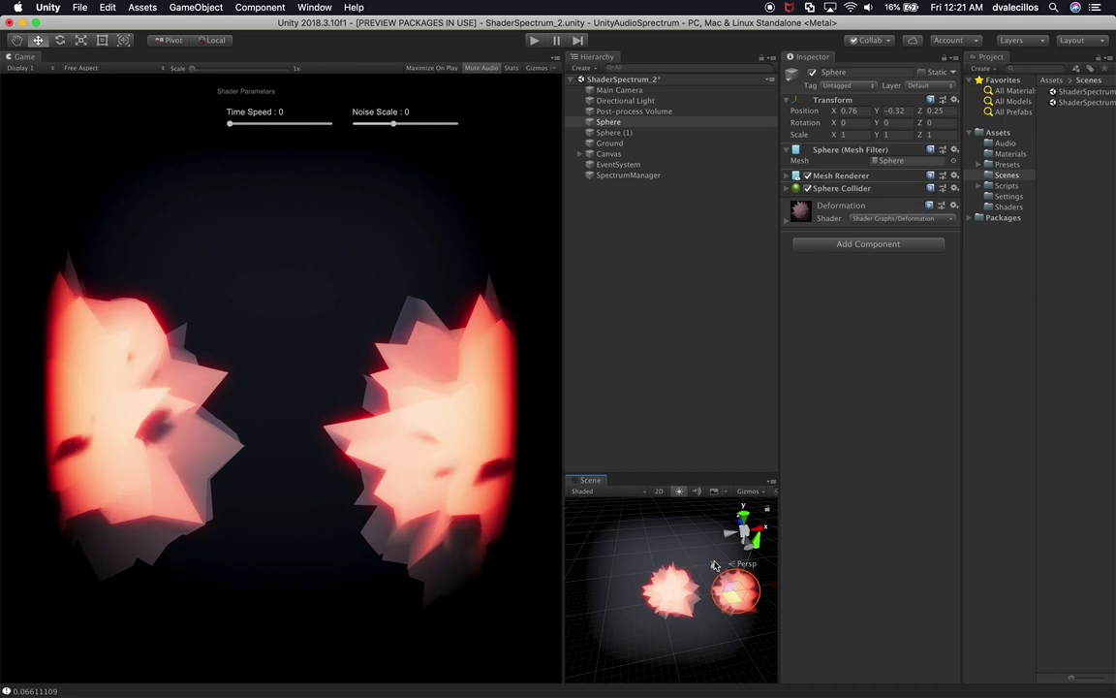
Duplicate the original Sphere and place the copy above the other two at about X 0.06, Y 1.19.
left_click_drag(715, 565, 683, 518, "alt")
key("super+d")
left_click_drag(737, 554, 701, 557)
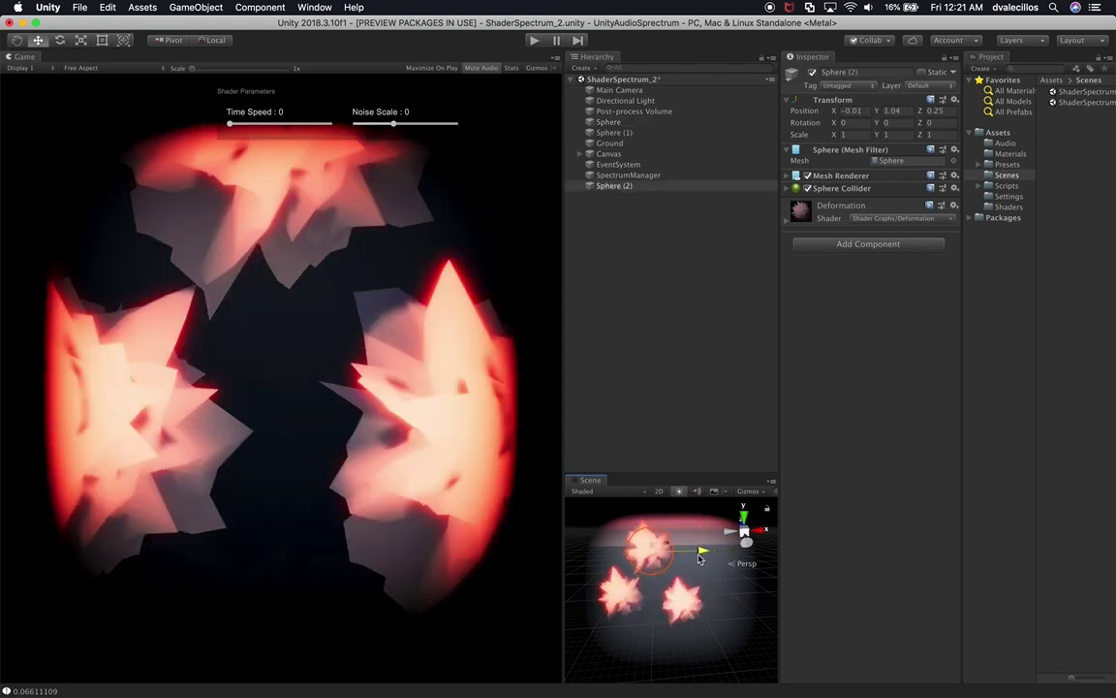
scroll(694, 580, "down", 2)
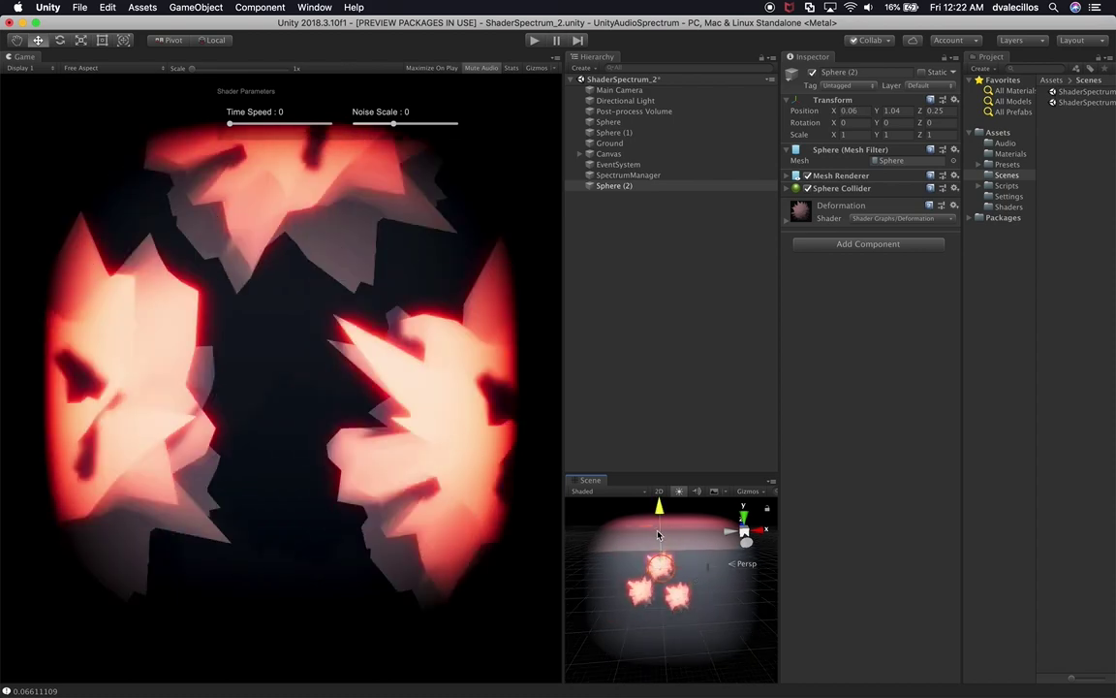
left_click_drag(659, 537, 660, 529)
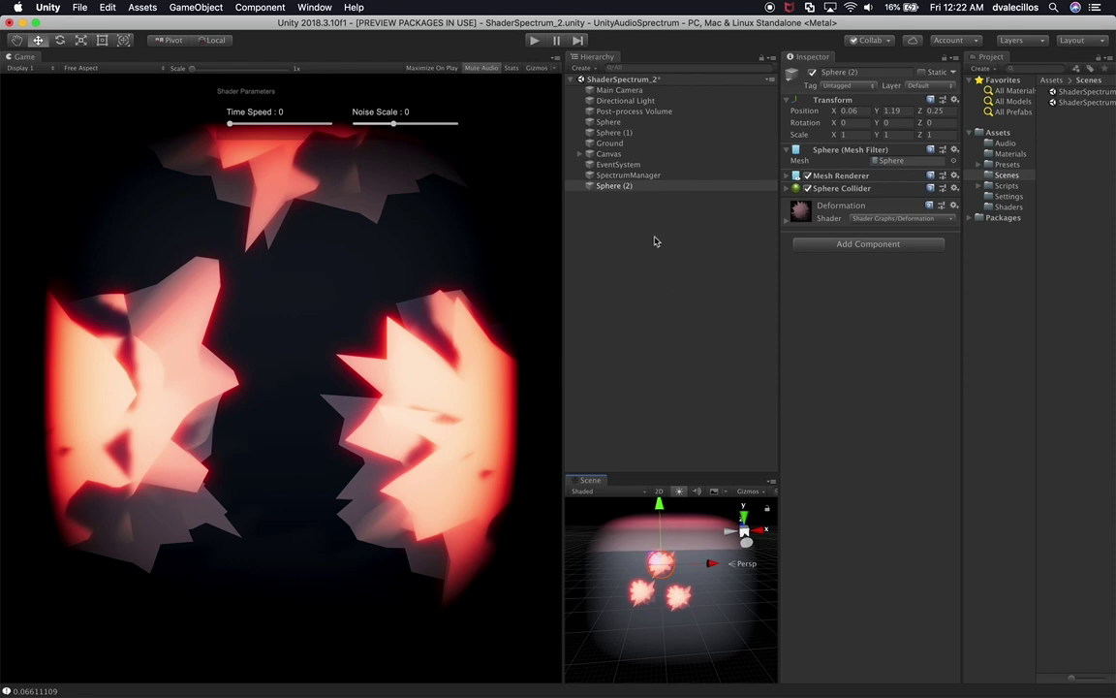
Rename the upper sphere, Sphere (2), as Sphere_1 and place it above the other spheres in the object list.
left_click_drag(637, 186, 639, 141)
key("Up")
key("Up")
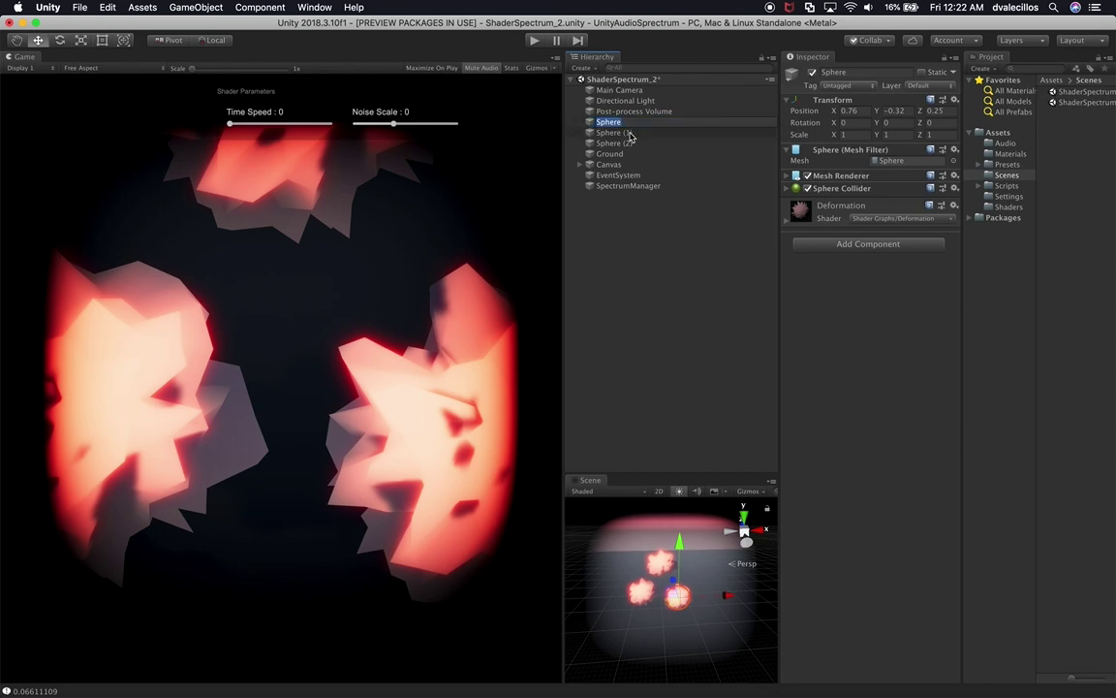
left_click(627, 133)
left_click(626, 144)
left_click_drag(626, 144, 631, 122)
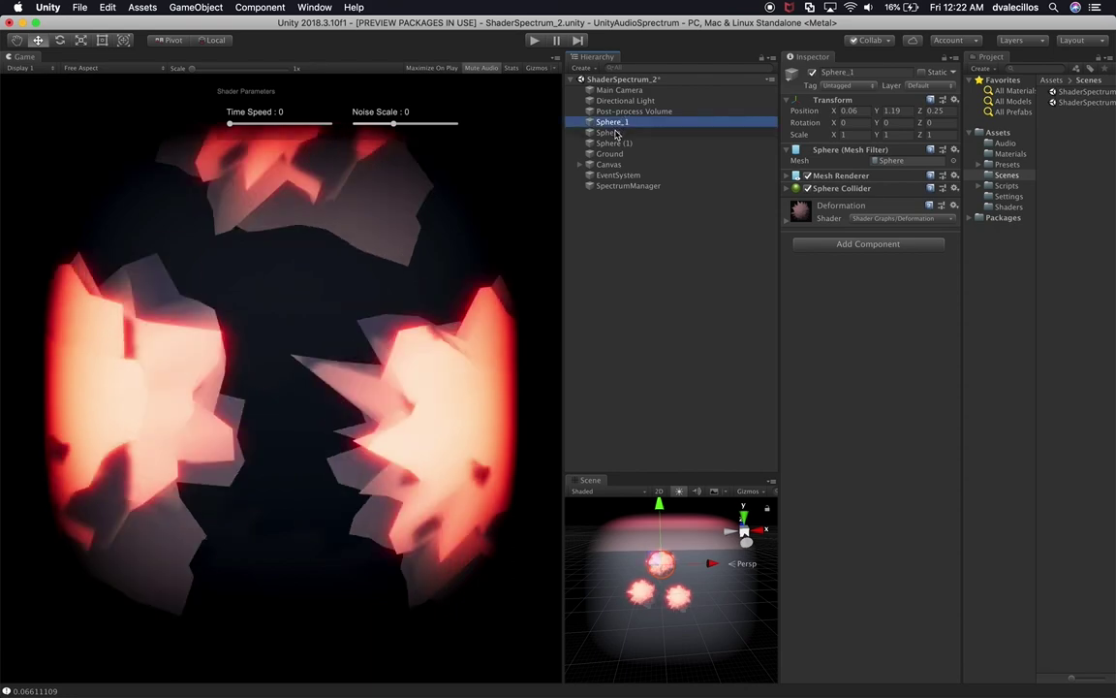
Place the original Sphere below Sphere (1) in the object list and rename it as Sphere_3.
left_click(614, 134)
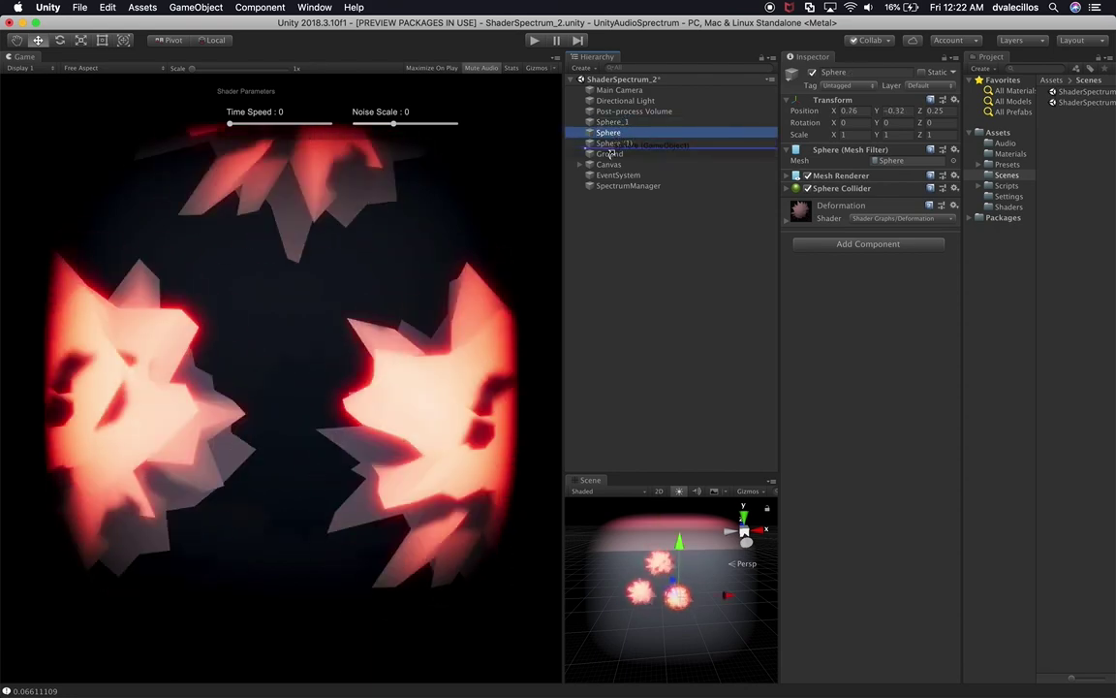
left_click_drag(614, 136, 626, 151)
left_click(626, 143)
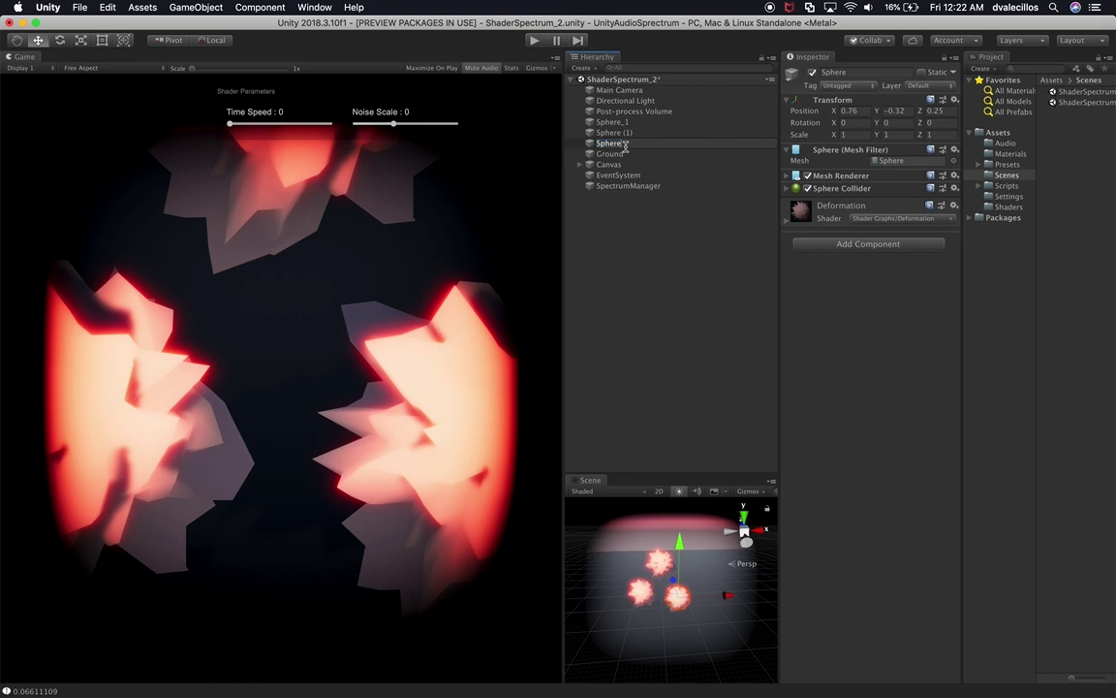
type("_3")
key("Return")
Rename Sphere (1) as Sphere_2.
left_click(626, 133)
left_click(626, 133)
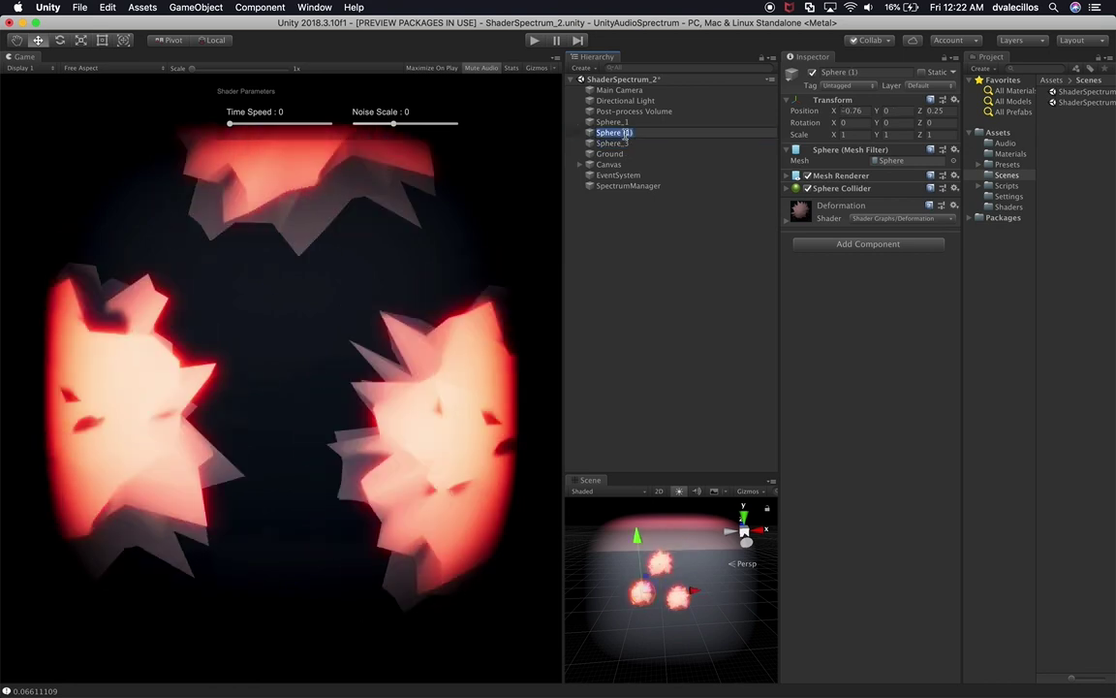
type("_2")
key("Return")
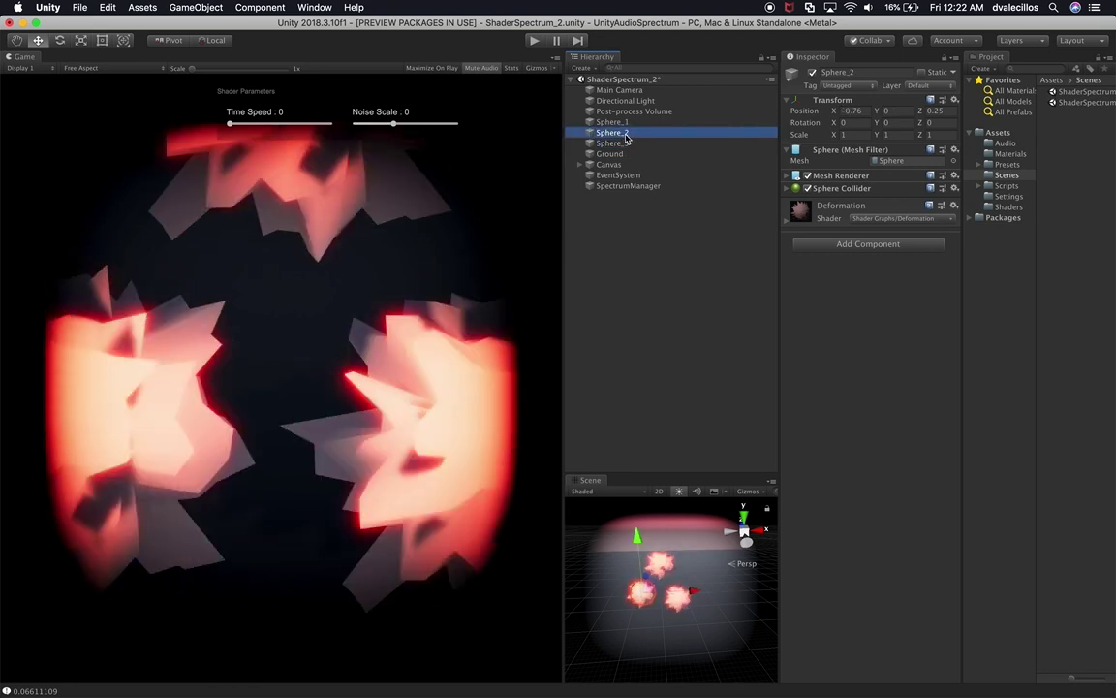
left_click(623, 144)
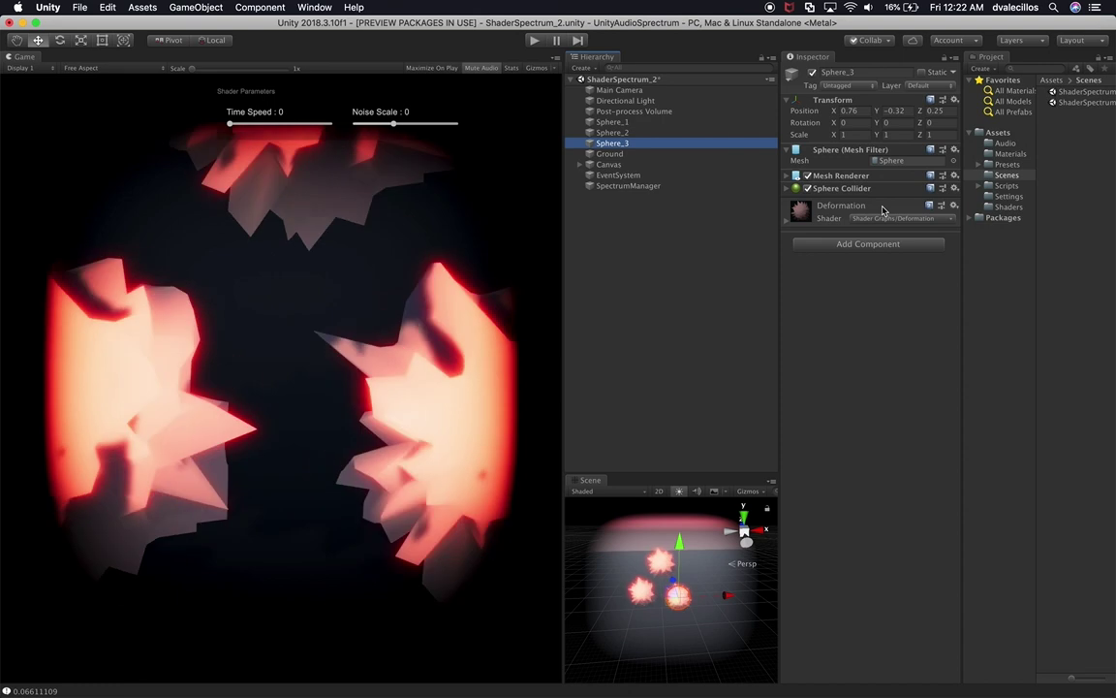
Rename the Deformation material in the Materials folder as Deformation_1 and duplicate it.
left_click(1006, 154)
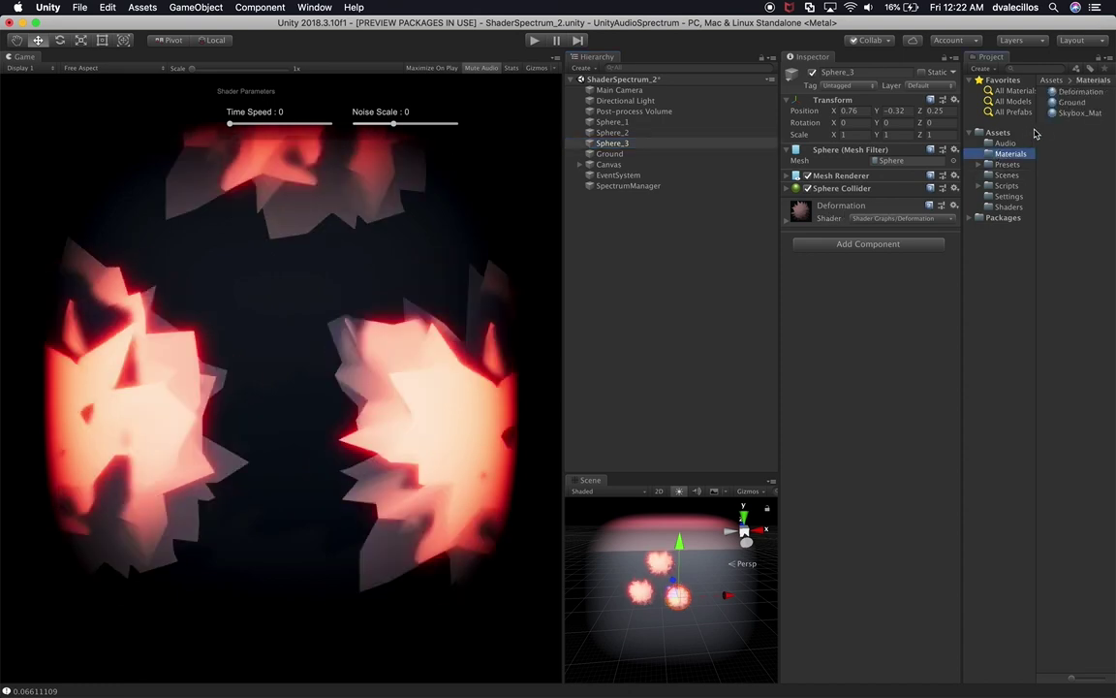
left_click(1072, 92)
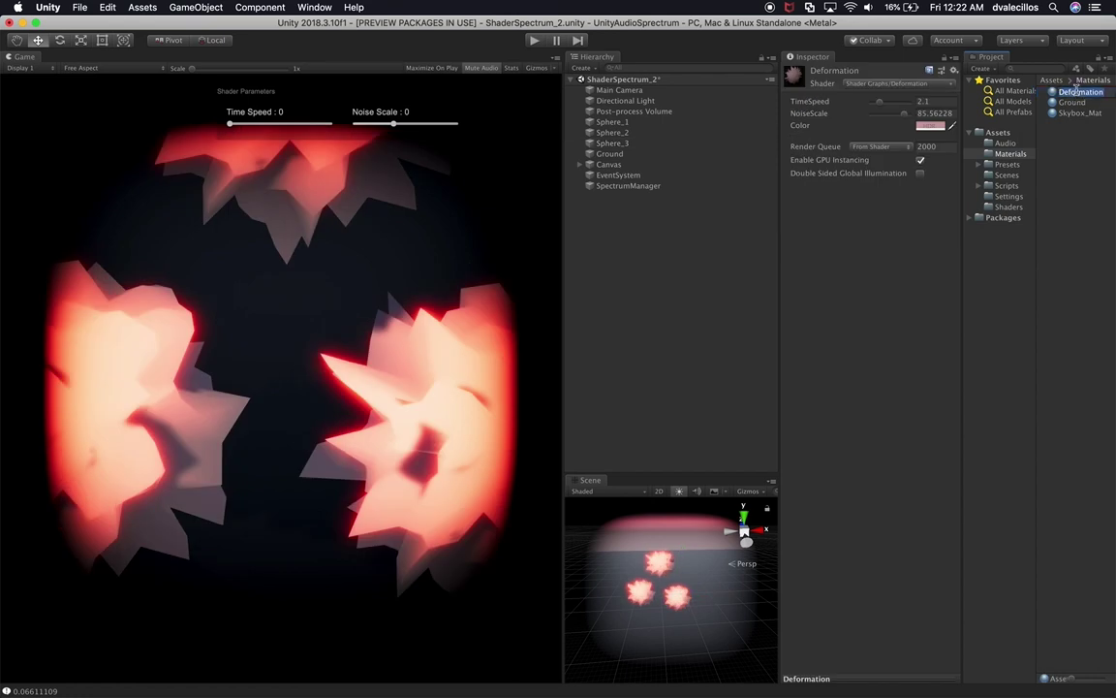
key("Return")
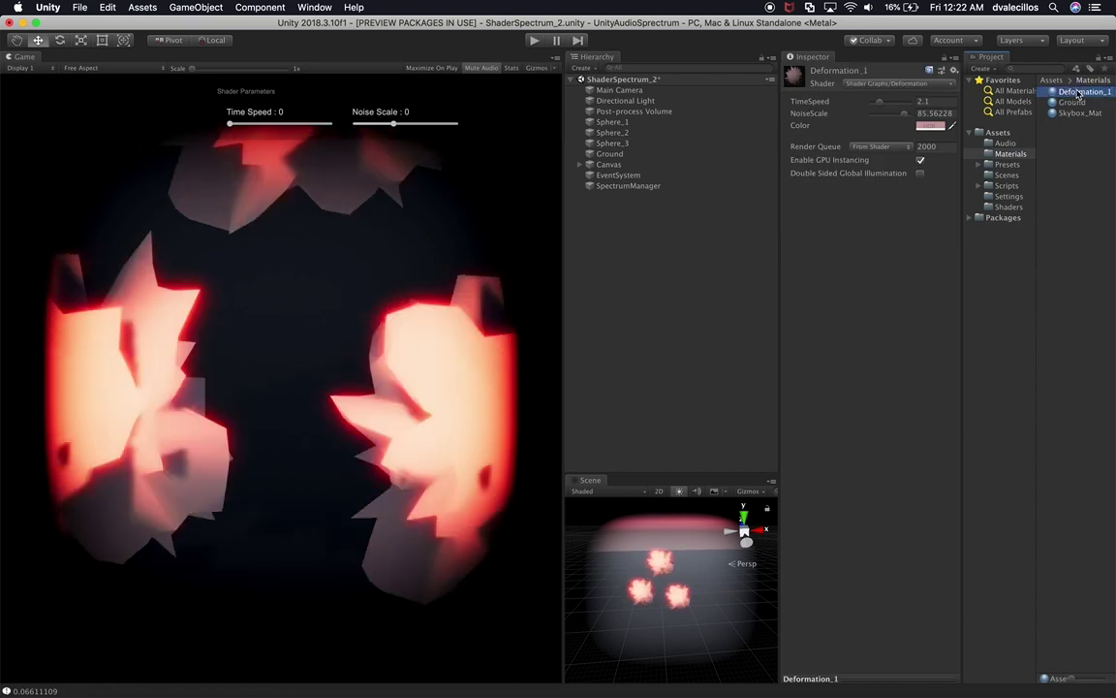
key("super+d")
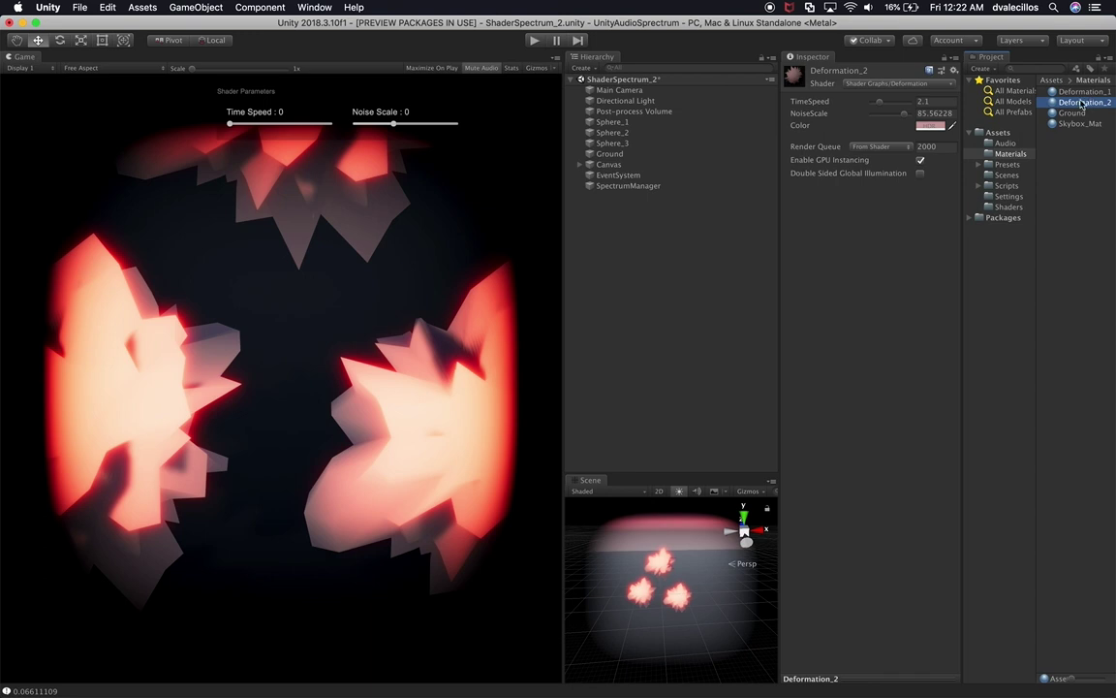
Assign the Deformation_2 material to Sphere_1 and Sphere_2 and save the scene.
left_click(647, 123)
left_click(645, 132)
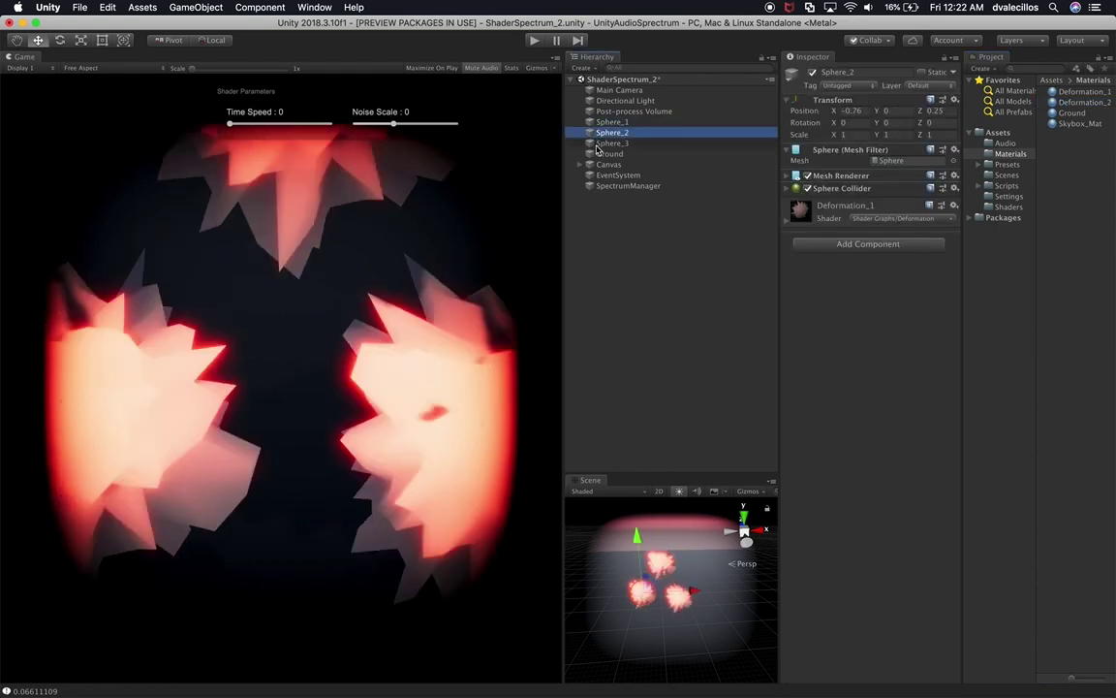
left_click_drag(1075, 104, 628, 132)
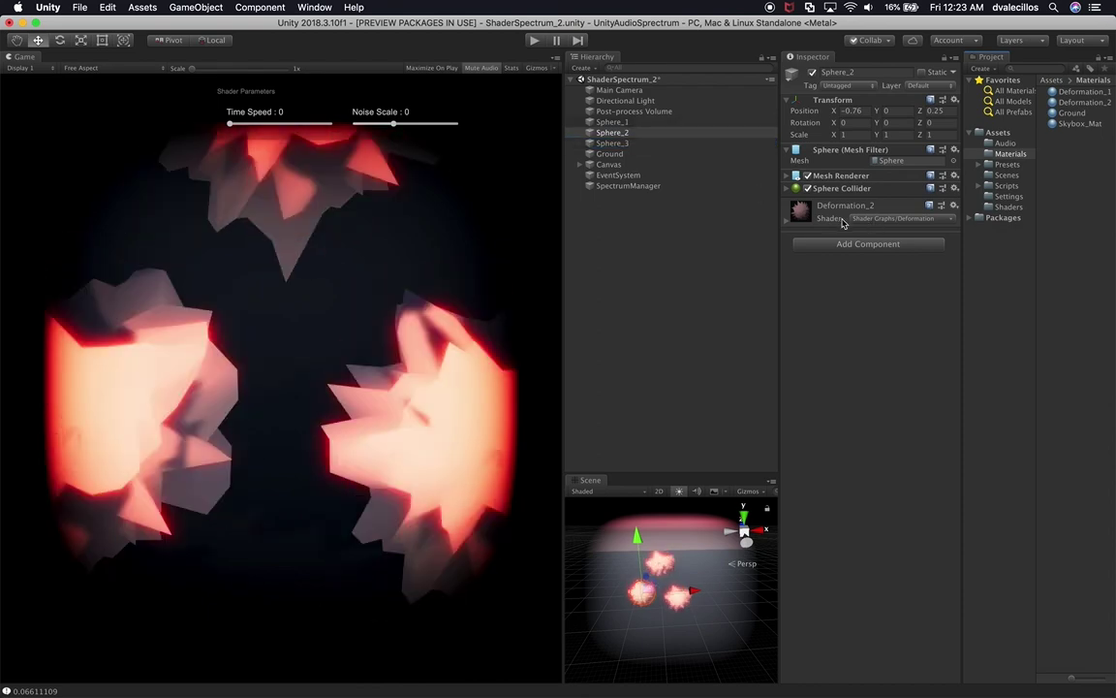
left_click(620, 121)
left_click(621, 131)
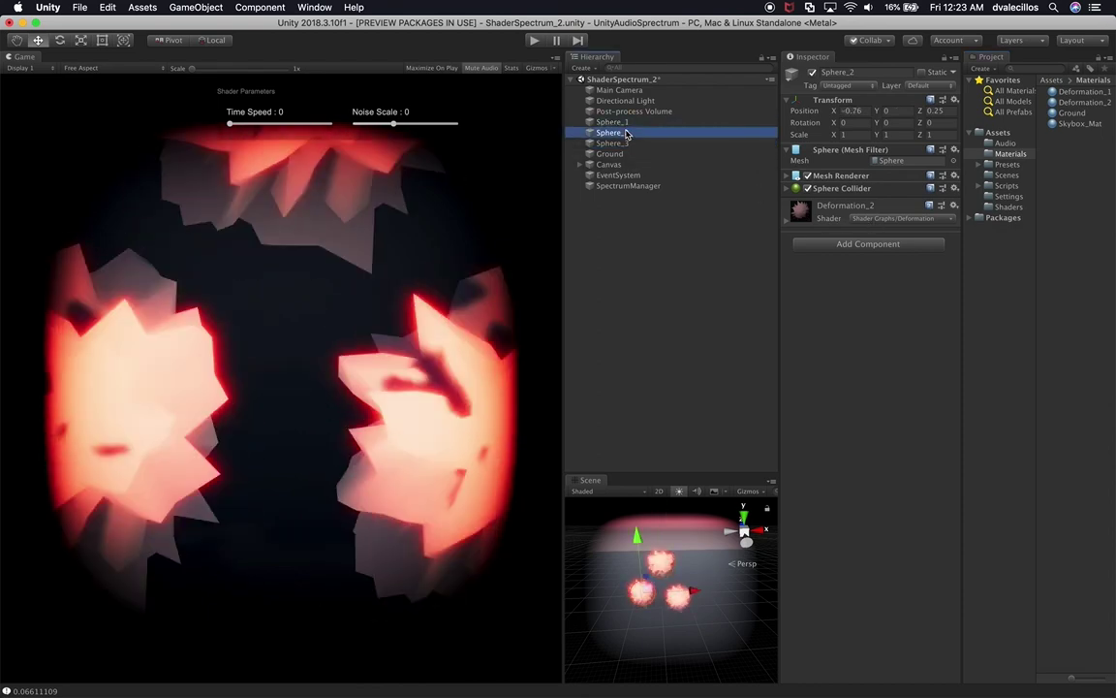
left_click(620, 144)
left_click(636, 123)
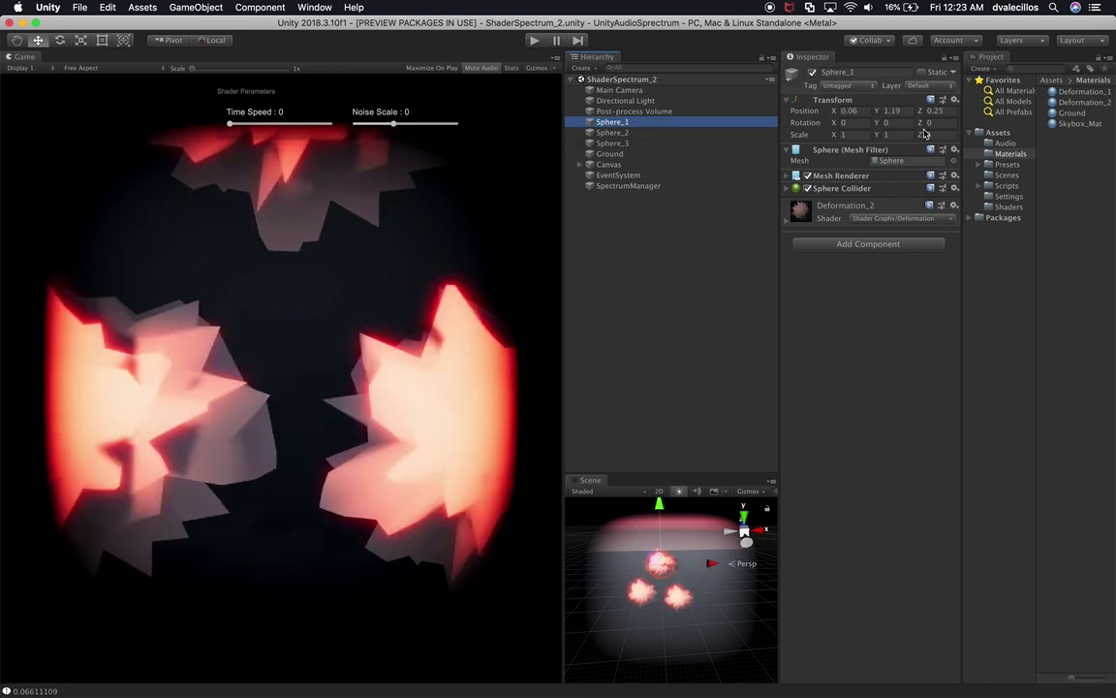
Rename the Deformation shader graph in the Shaders folder as Deformation_1 and duplicate it.
left_click(998, 207)
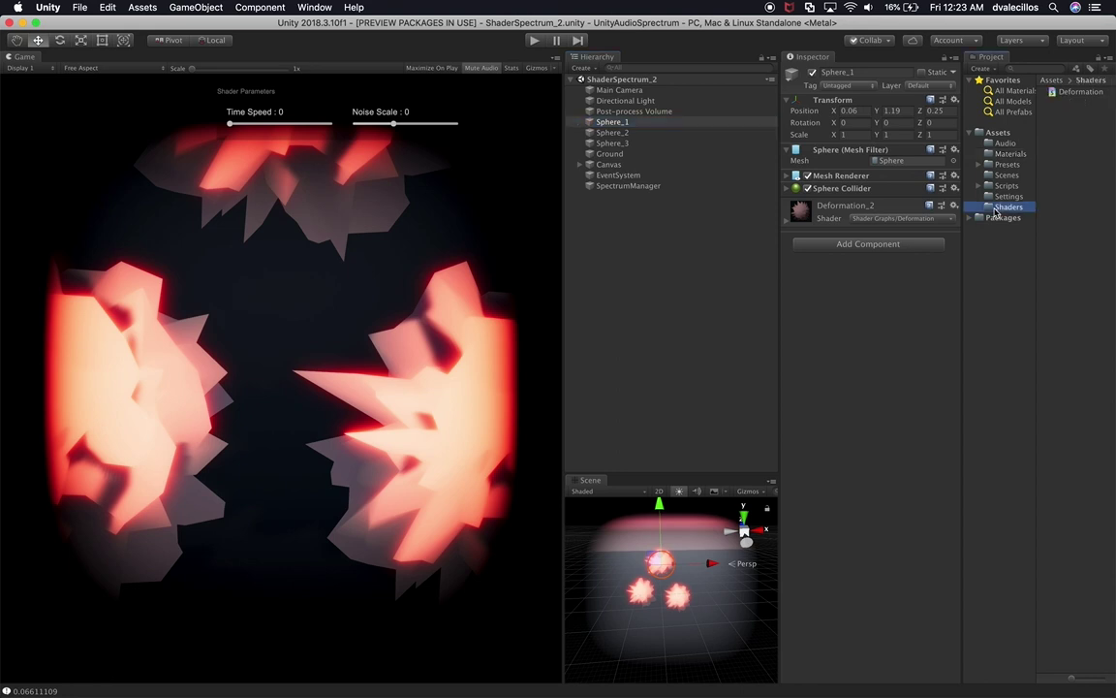
left_click(1080, 92)
left_click(1083, 94)
type("_1")
key("Return")
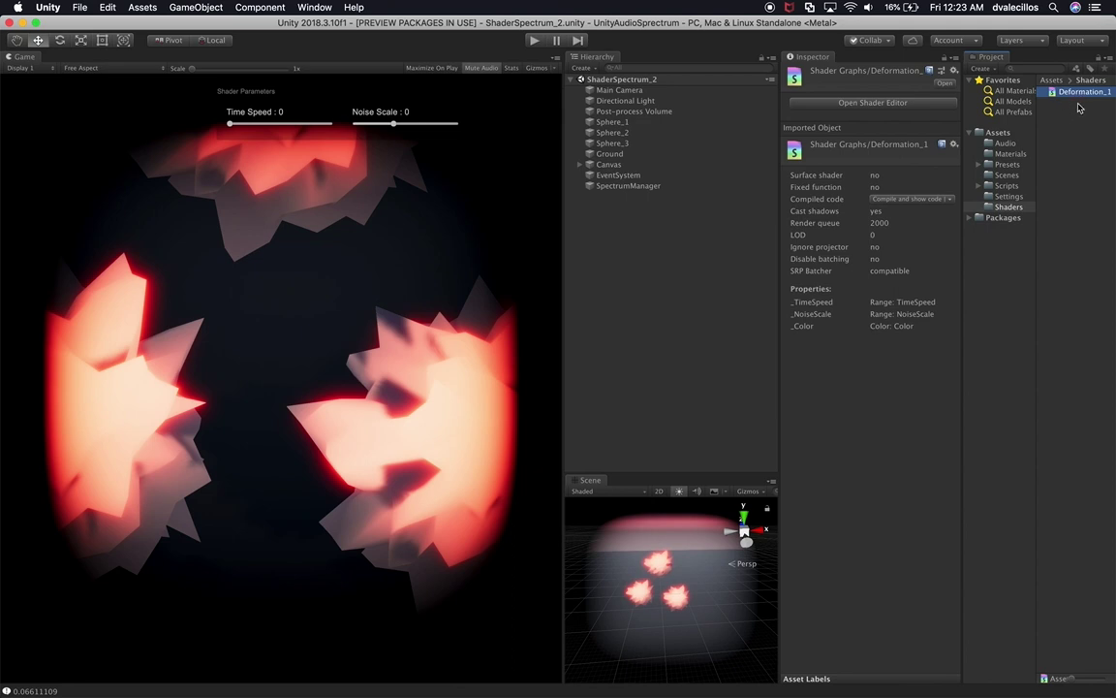
key("super+d")
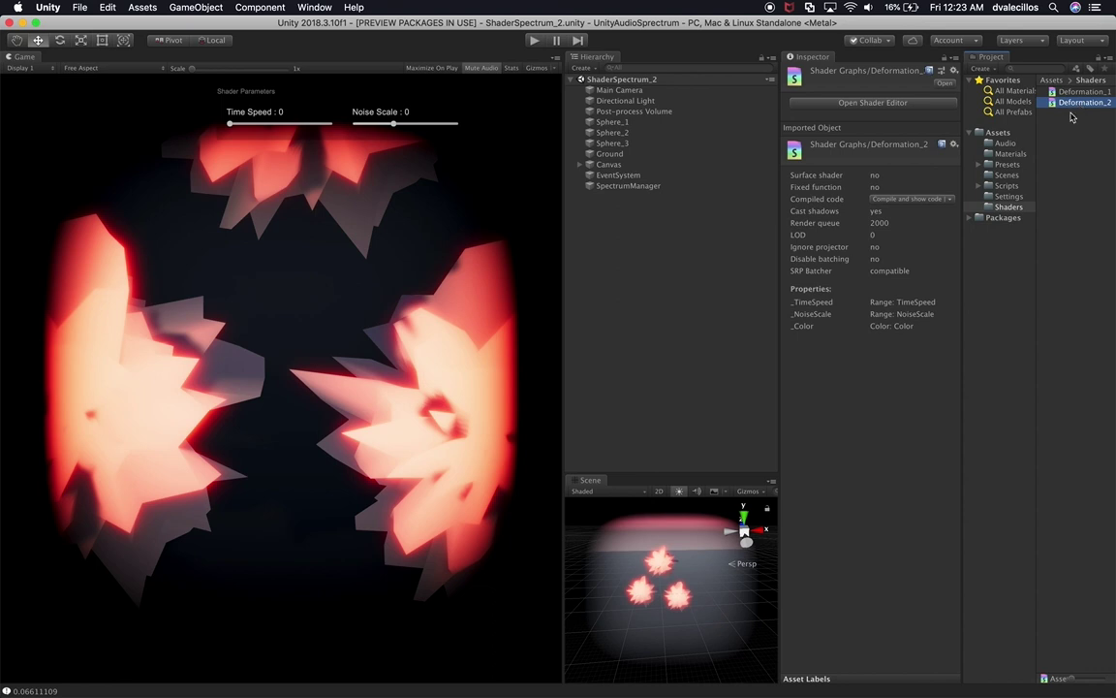
Switch the Deformation_2 material to the Deformation_2 shader graph and set its TimeSpeed to 1.9 and NoiseScale to 21.
left_click(1010, 153)
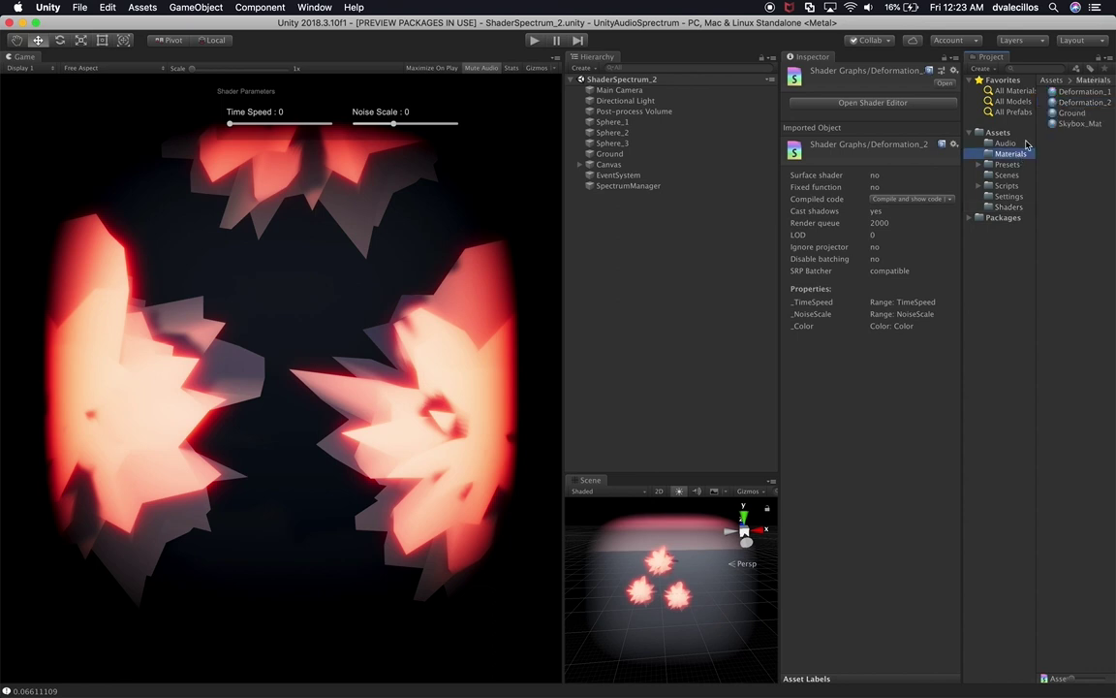
left_click(1074, 102)
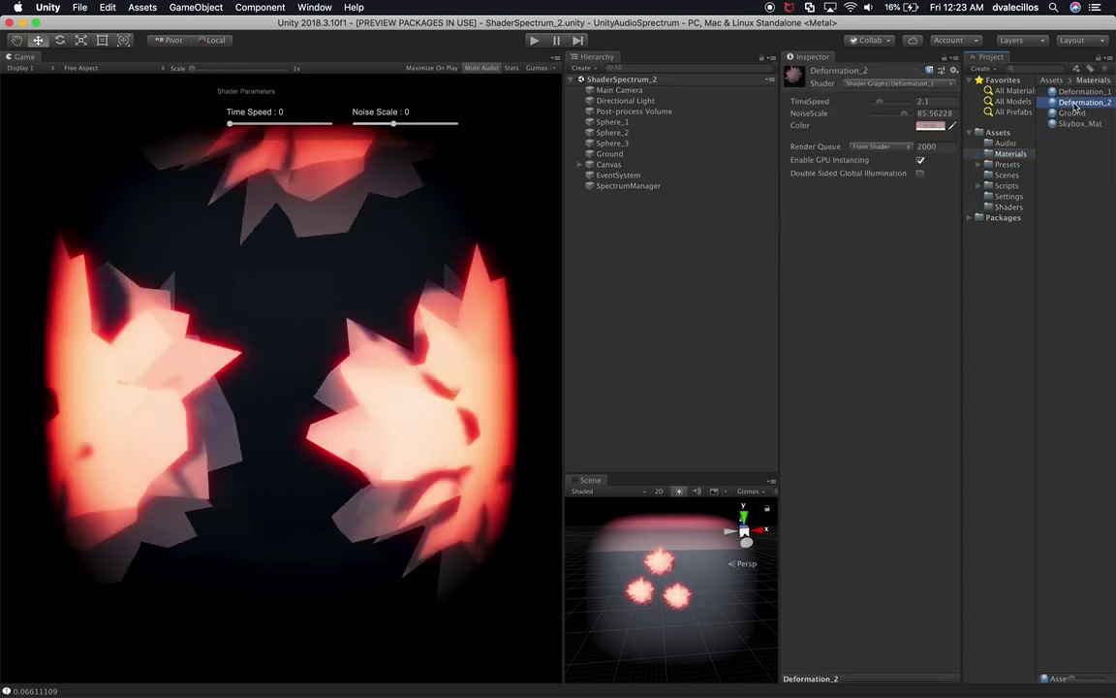
left_click(906, 84)
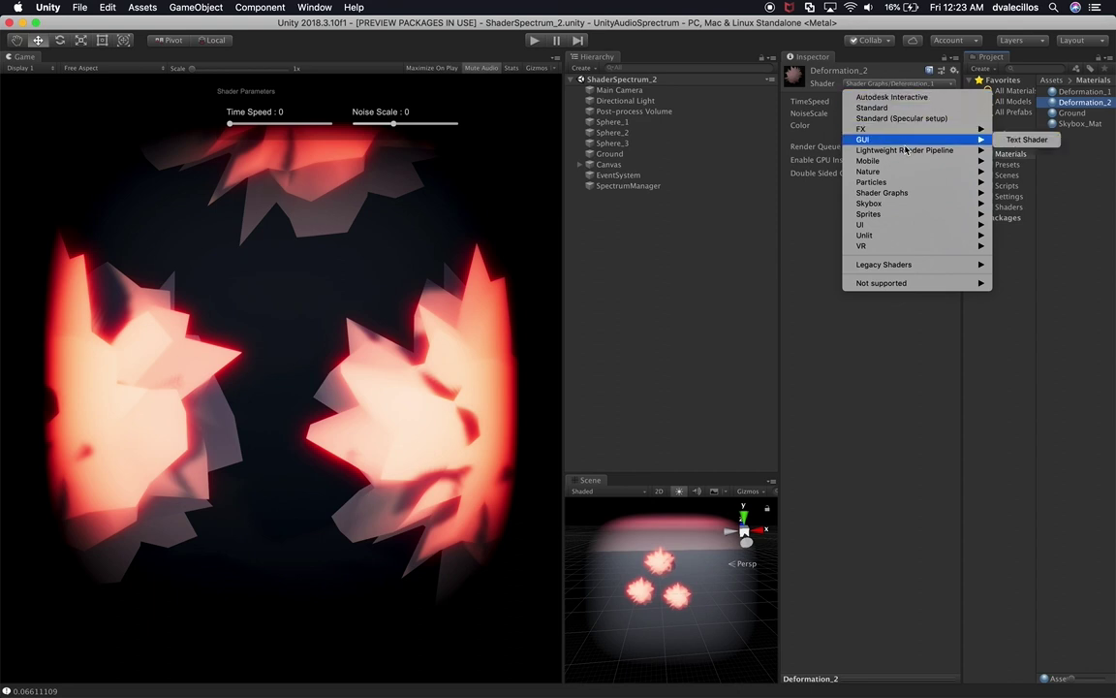
mouse_move(902, 193)
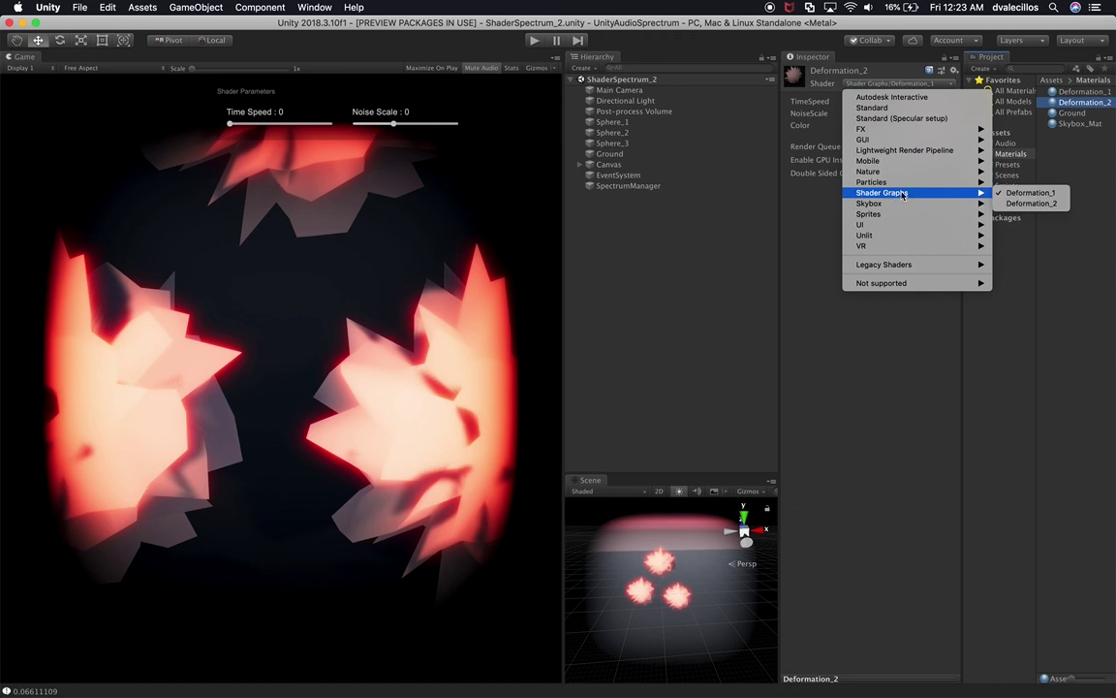
left_click(1008, 205)
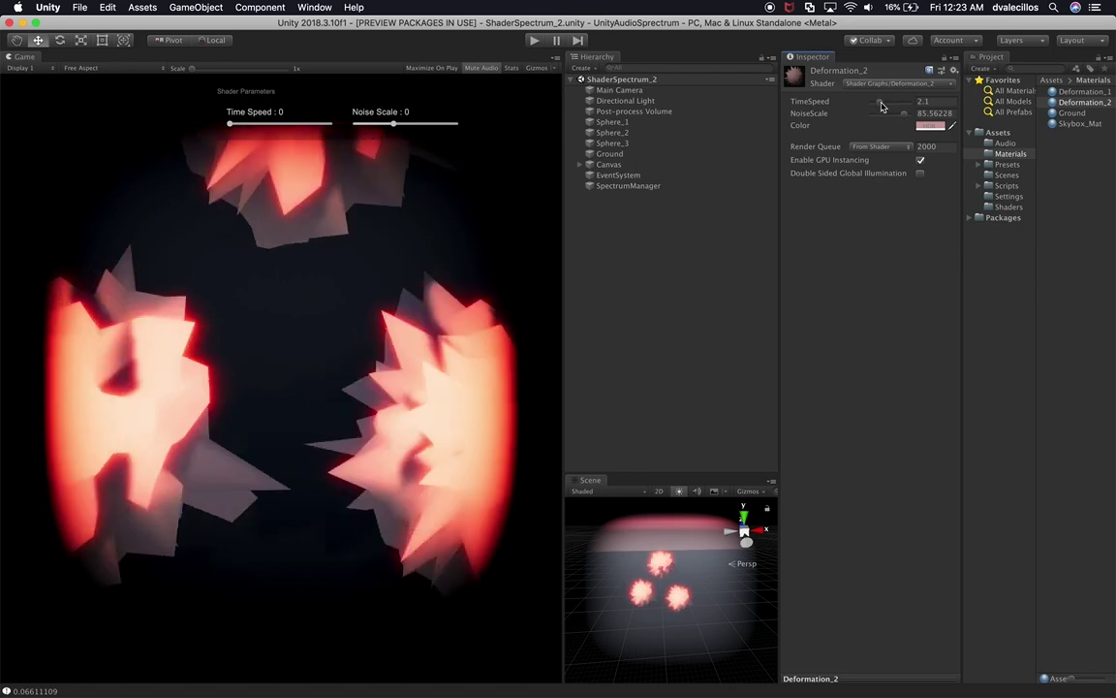
mouse_move(880, 102)
left_mouse_down()
mouse_move(897, 118)
mouse_move(875, 122)
mouse_move(884, 107)
left_mouse_up()
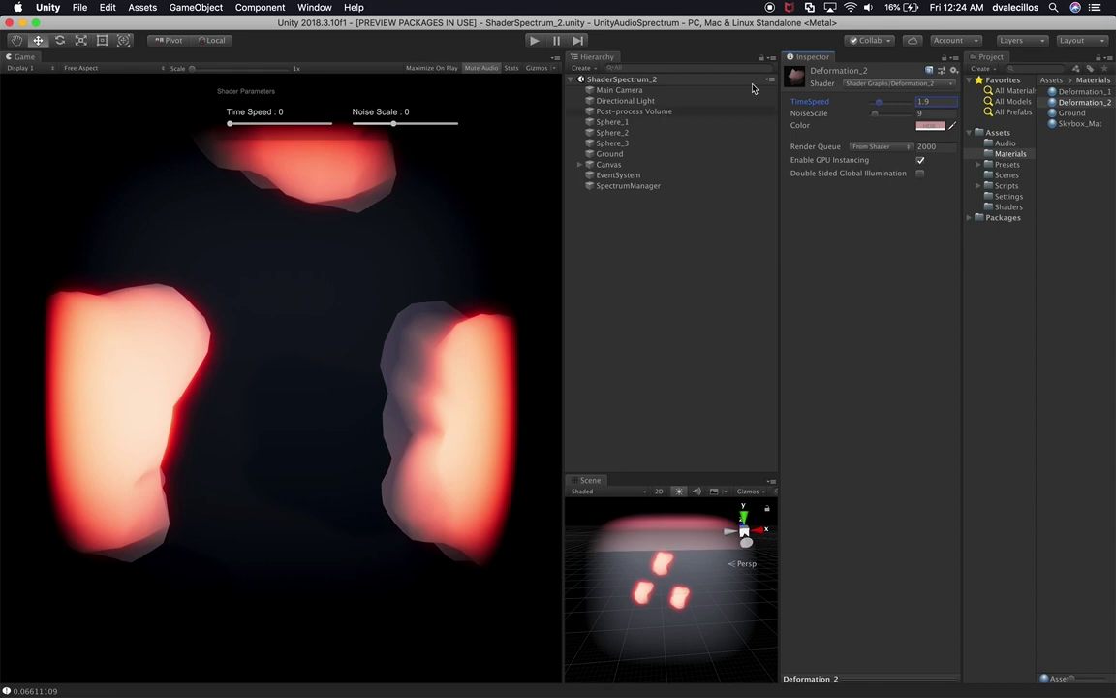
left_click_drag(877, 115, 880, 117)
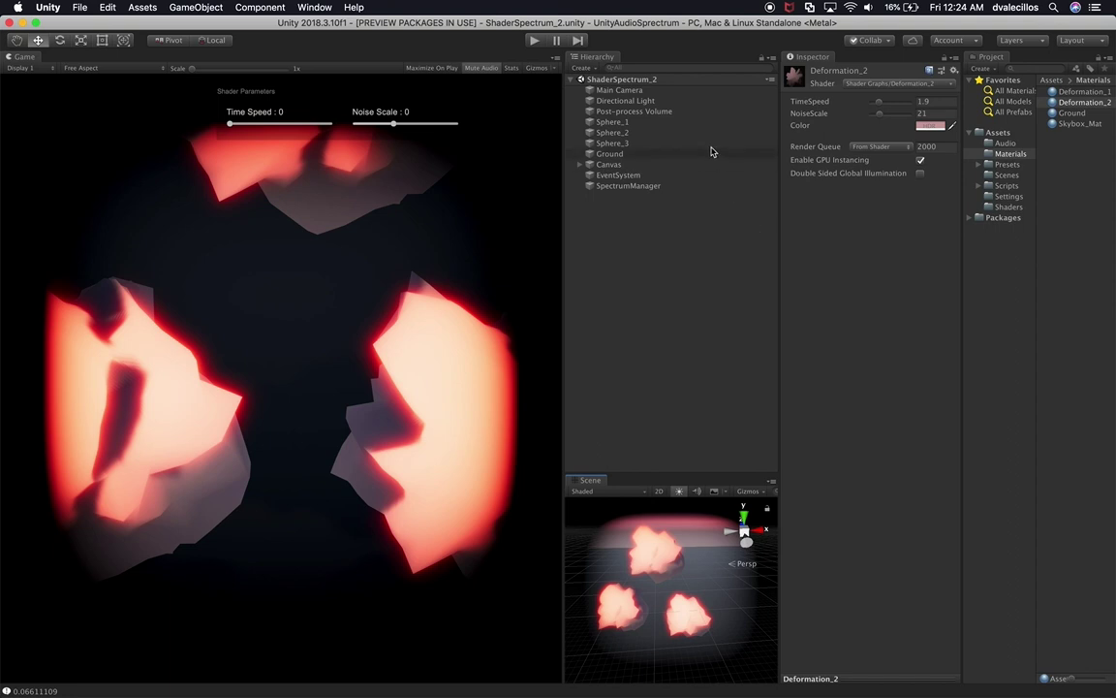
Lower the Post-process Volume's Vignette intensity to 0.63 and widen the Game view.
left_click(651, 113)
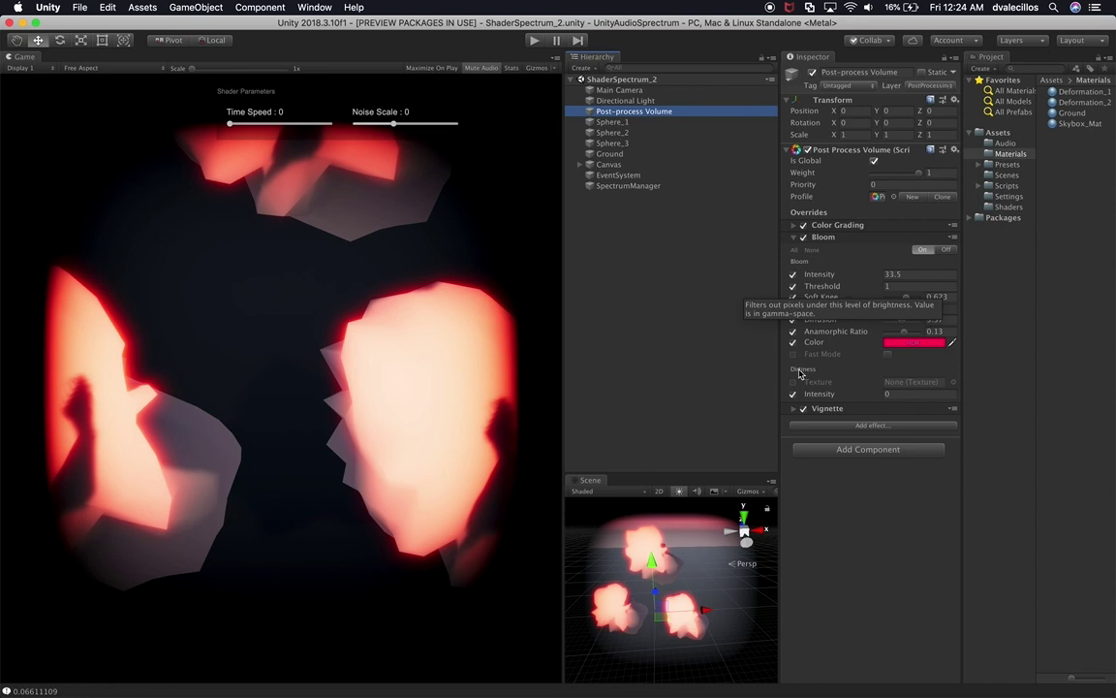
left_click(829, 410)
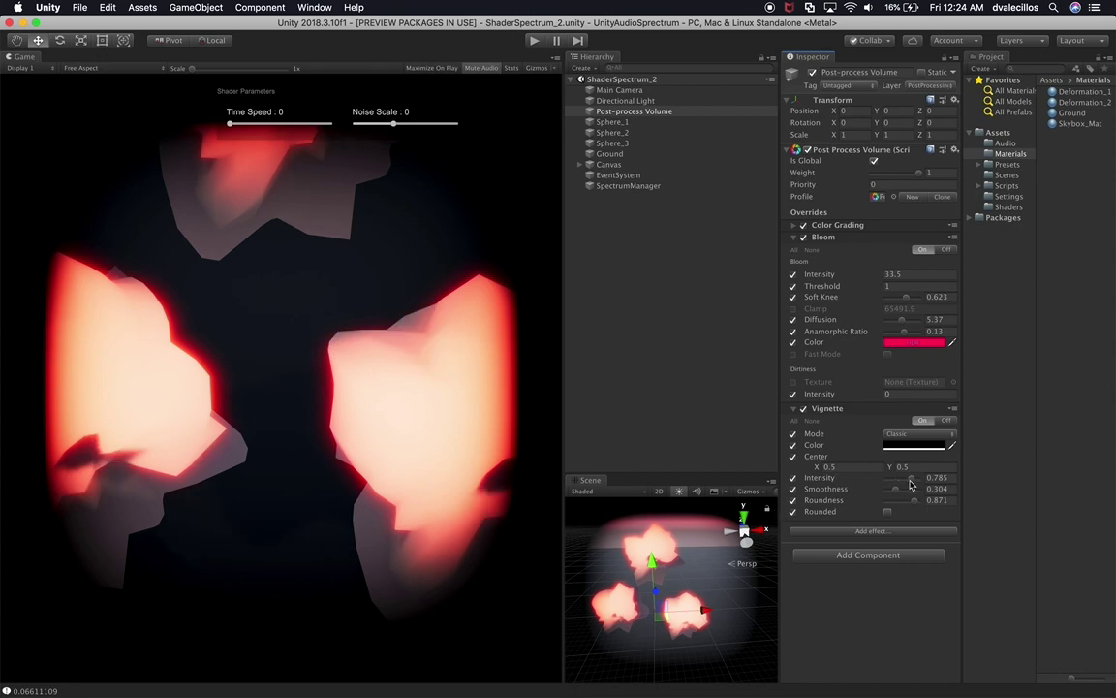
left_click_drag(911, 486, 908, 486)
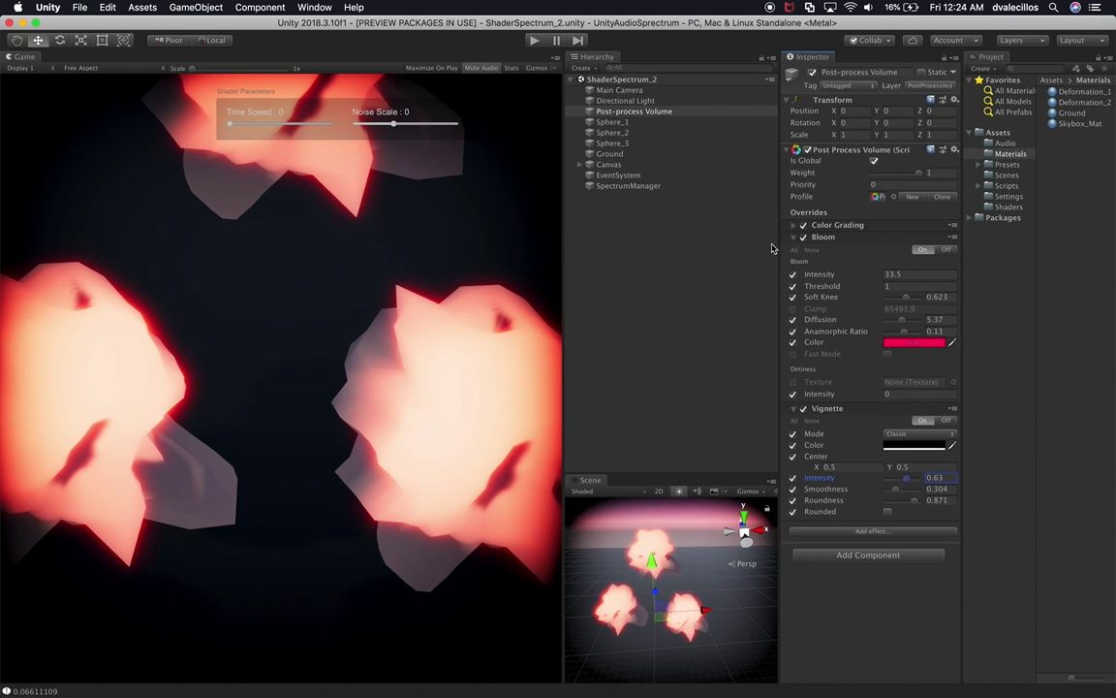
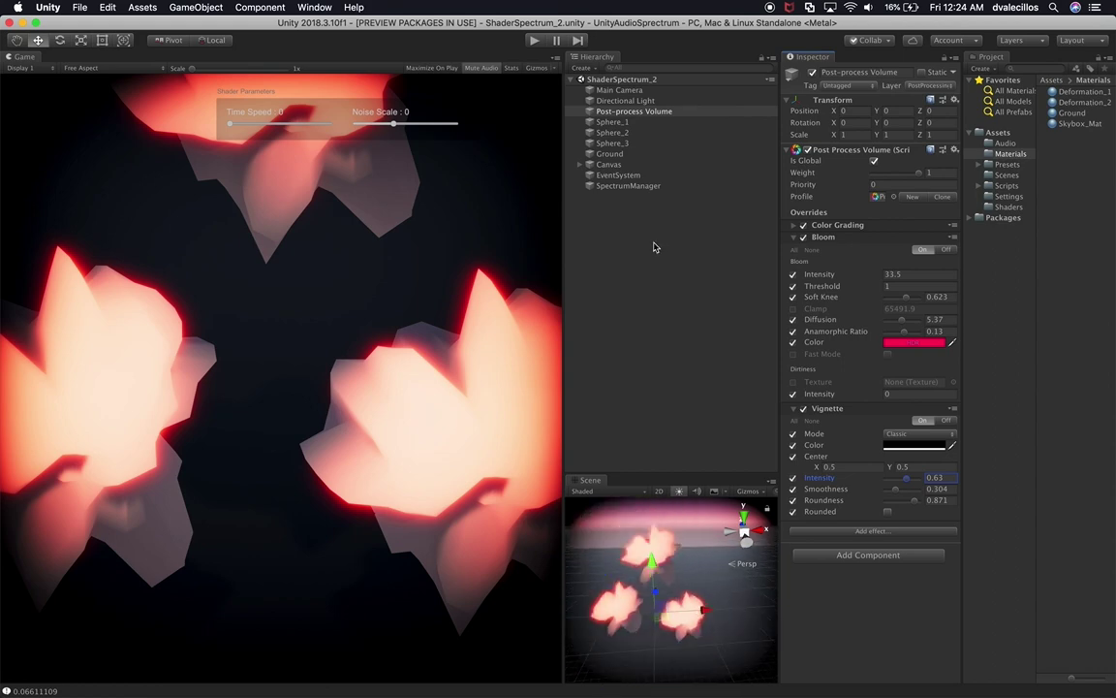
left_click_drag(564, 250, 645, 254)
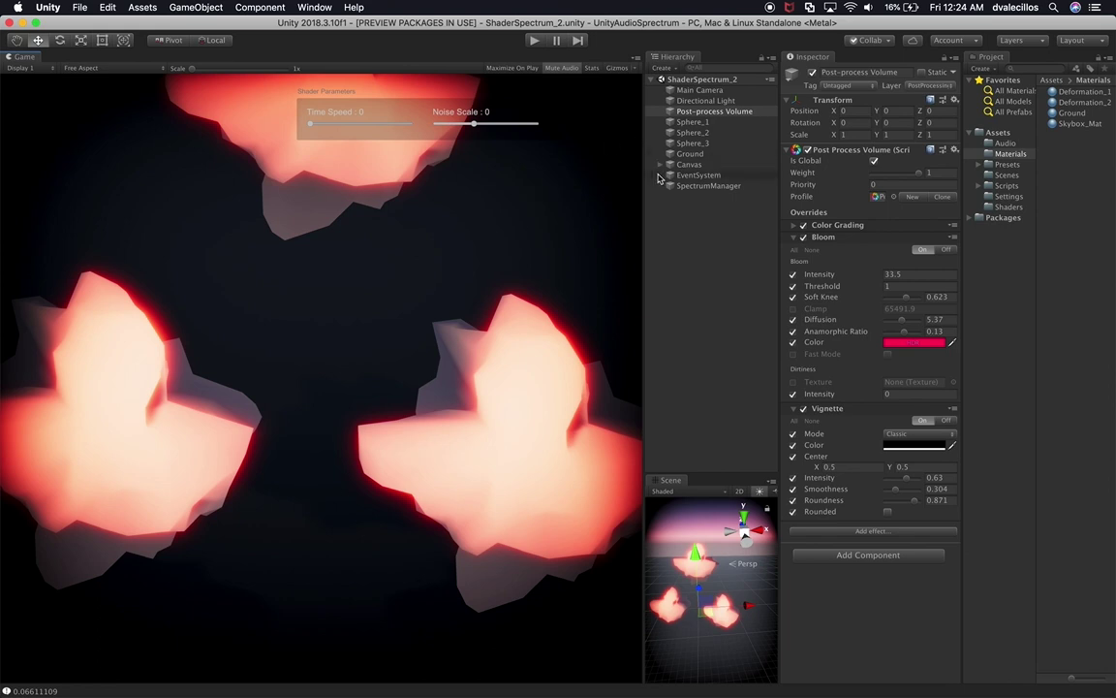
Inspect the SpectrumManager object's components and collapse the Samples array in its Spectrum Manager script.
left_click(696, 186)
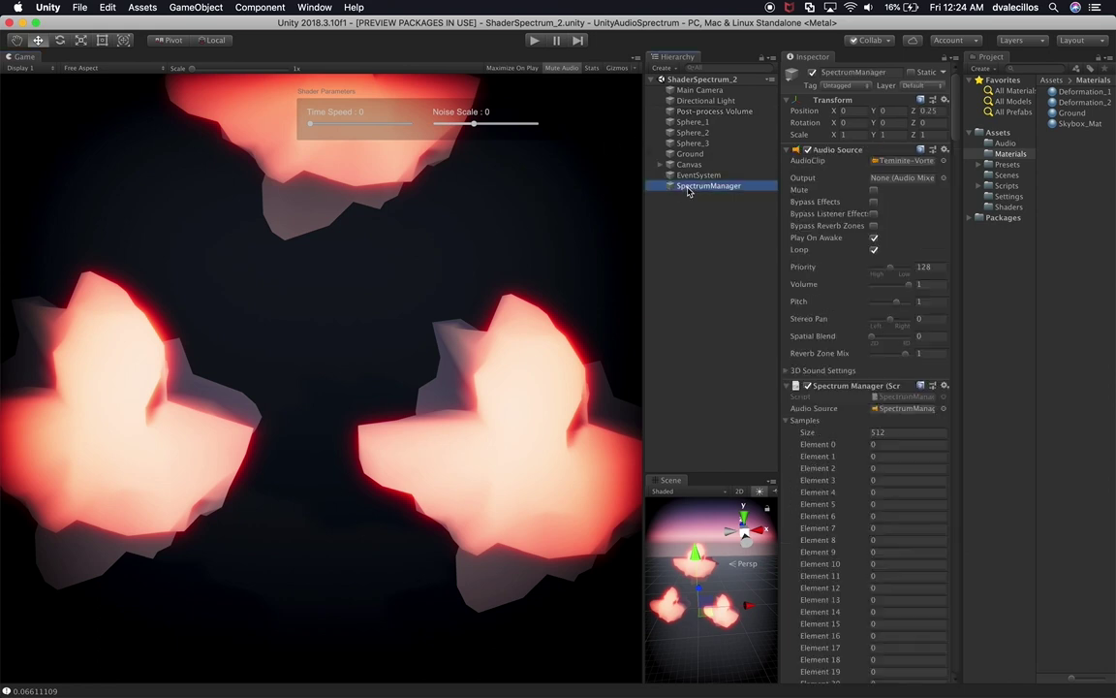
left_click(831, 387)
left_click(835, 387)
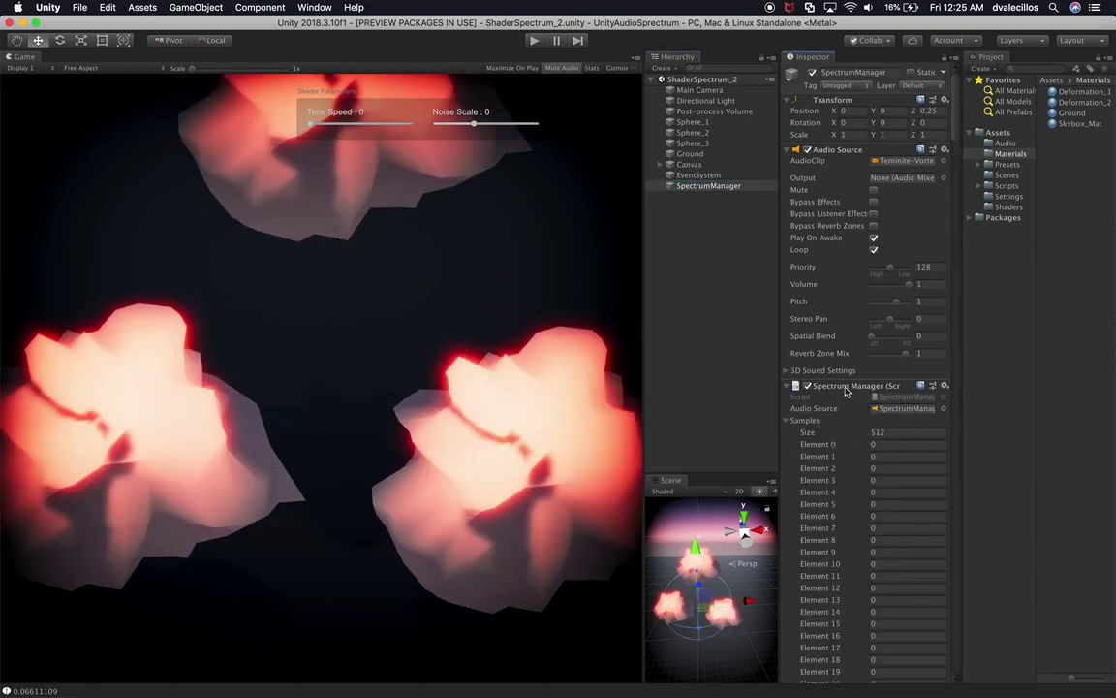
key("Left")
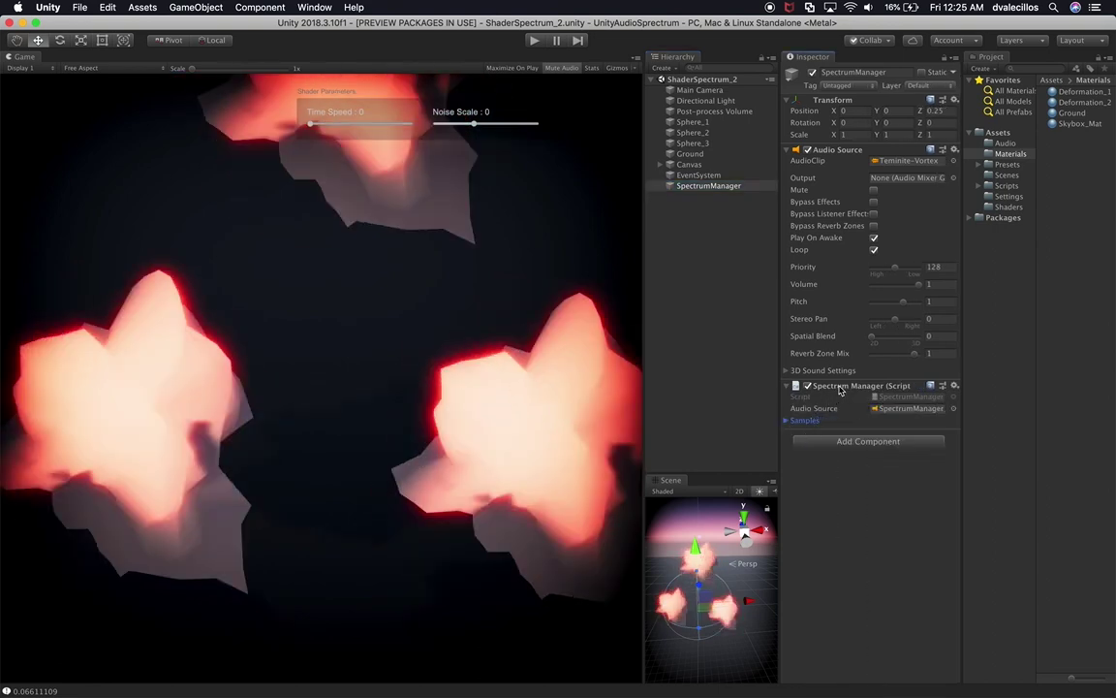
Open the Canvas's UIManager script in Visual Studio Code and examine how Update uses the spectrumManager samples.
left_click(690, 165)
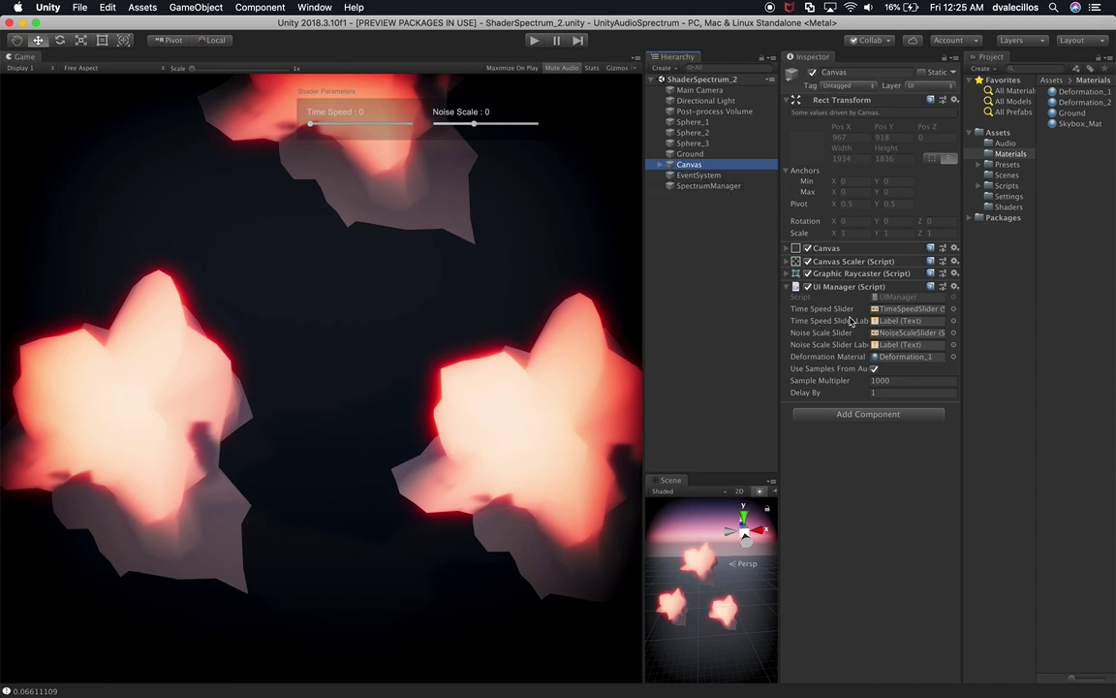
left_click(887, 298)
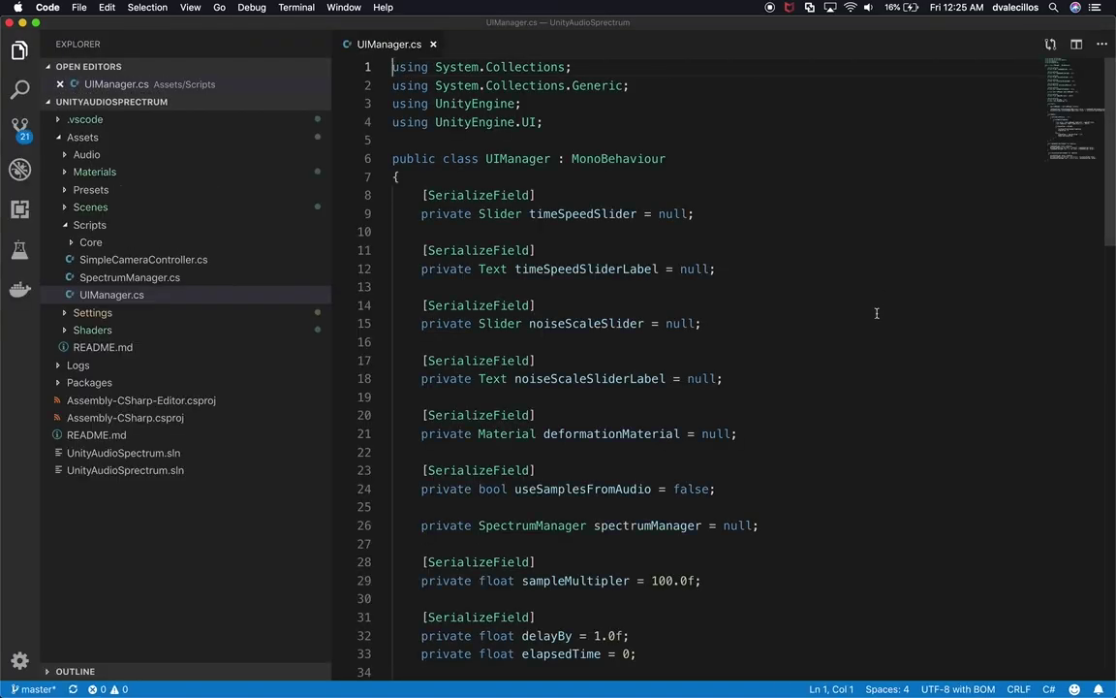
scroll(802, 425, "down", 2)
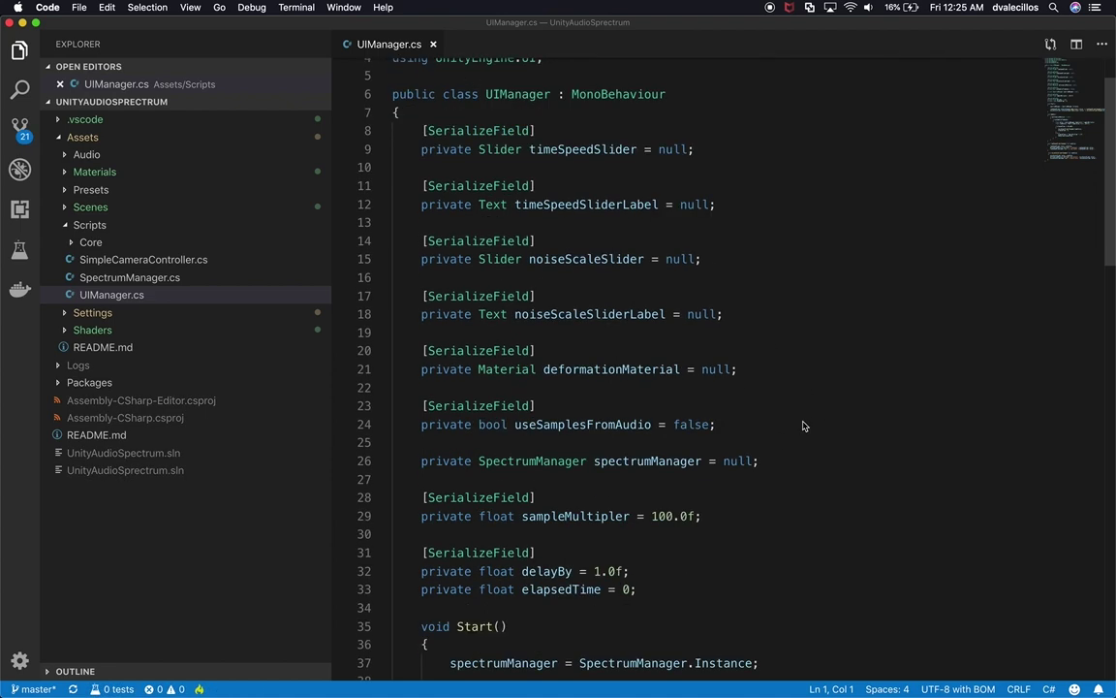
scroll(785, 474, "down", 10)
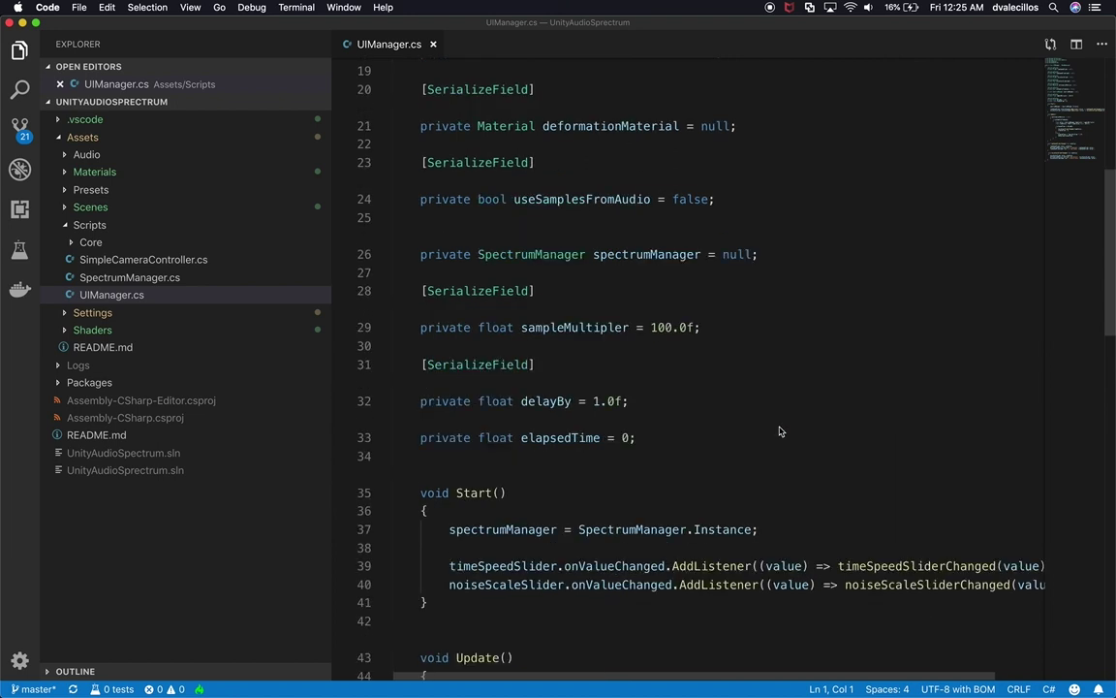
double_click(630, 253)
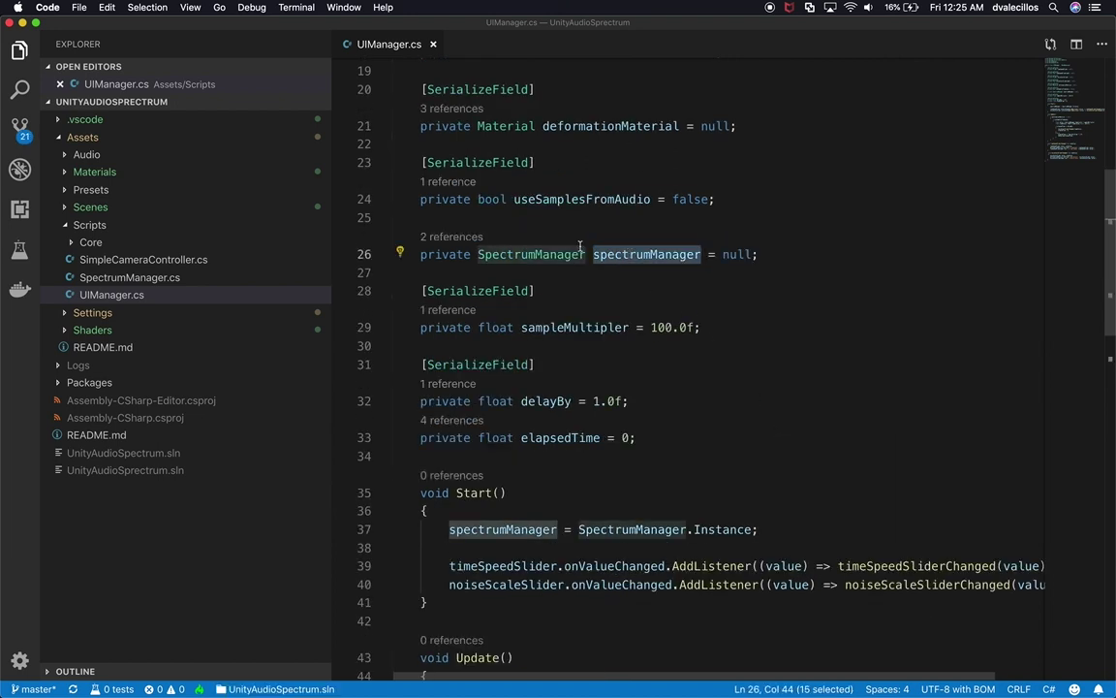
mouse_move(601, 256)
left_click(590, 247)
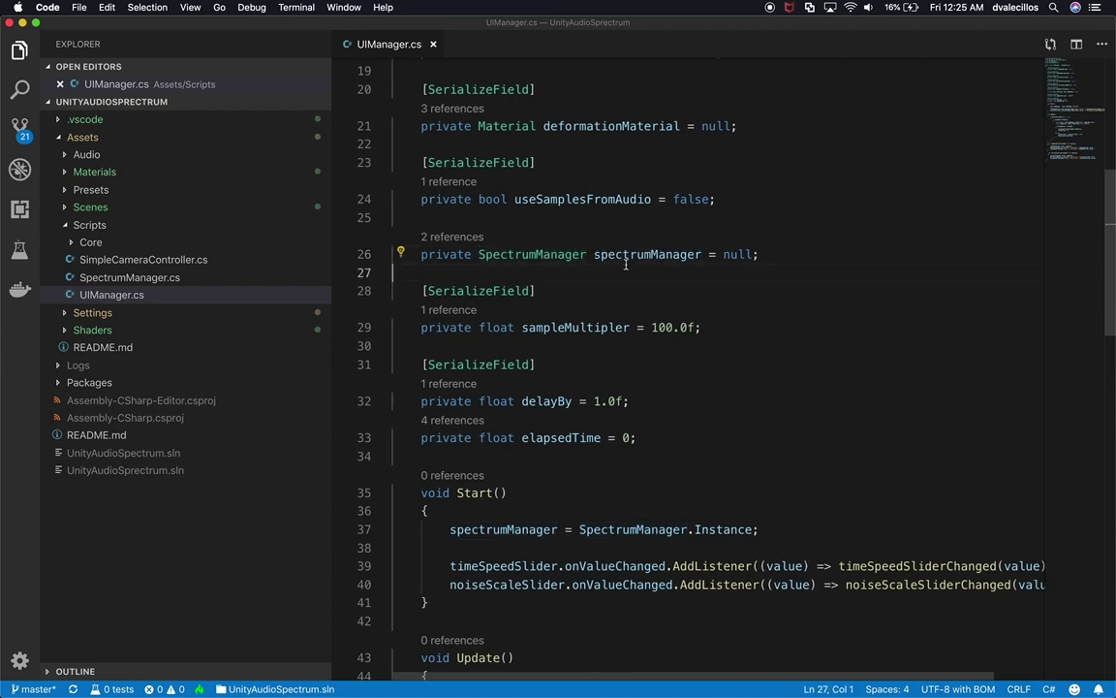
double_click(638, 254)
scroll(679, 320, "down", 7)
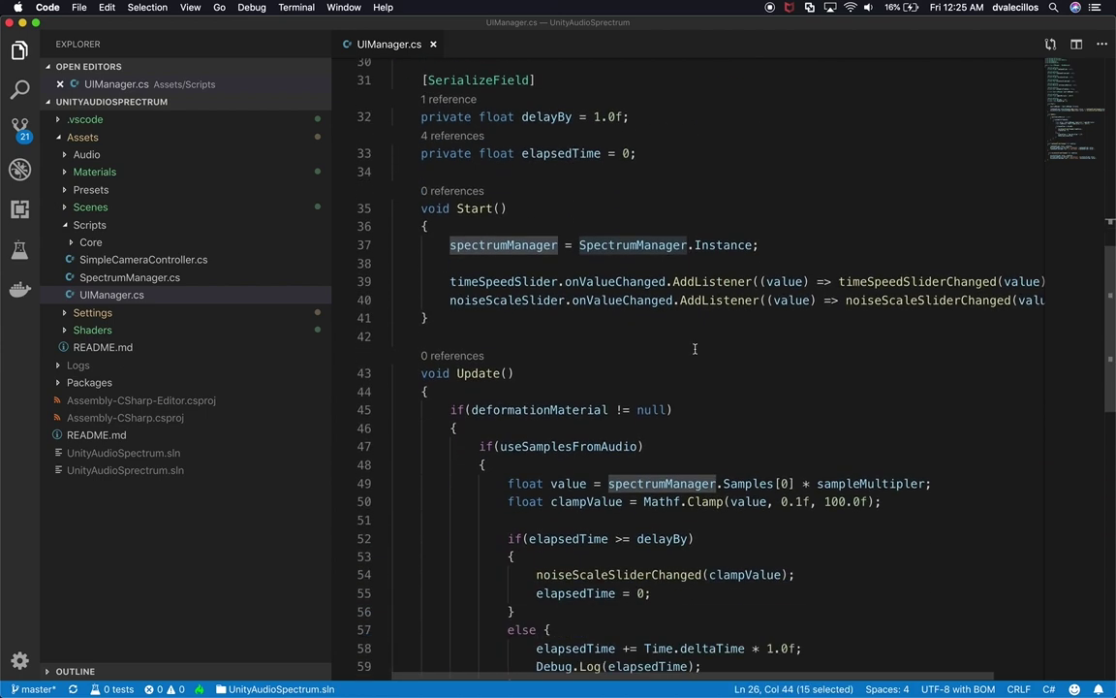
scroll(695, 348, "down", 3)
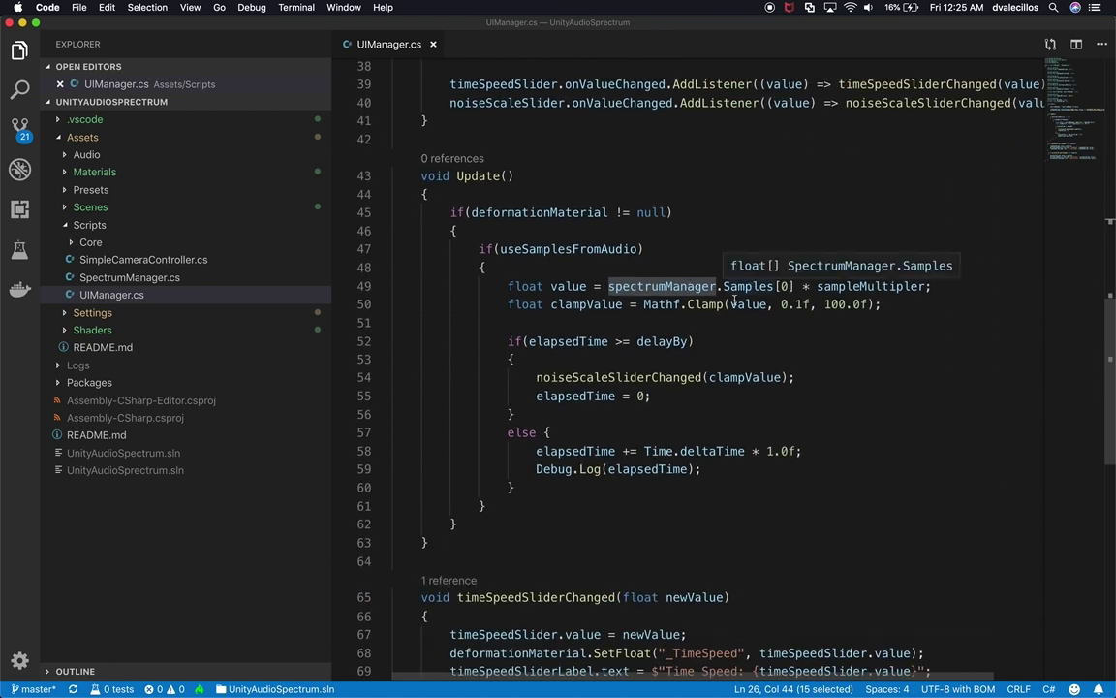
mouse_move(706, 296)
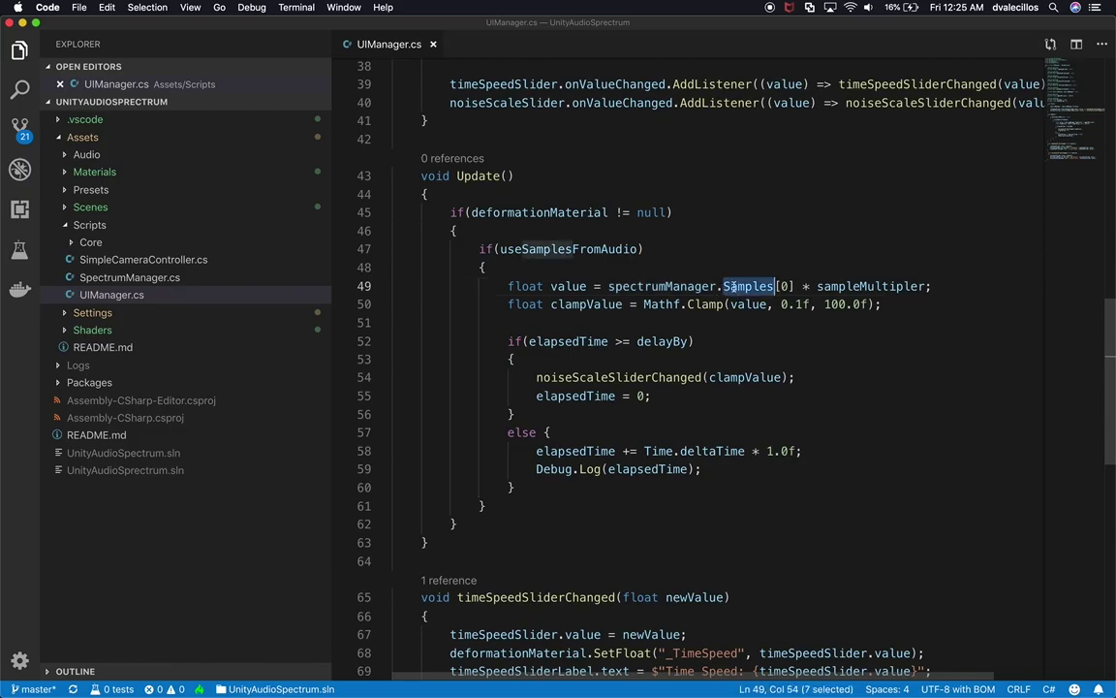
Return to Unity and set the Canvas UI Manager's Deformation Material to Deformation_2.
key("super+Tab")
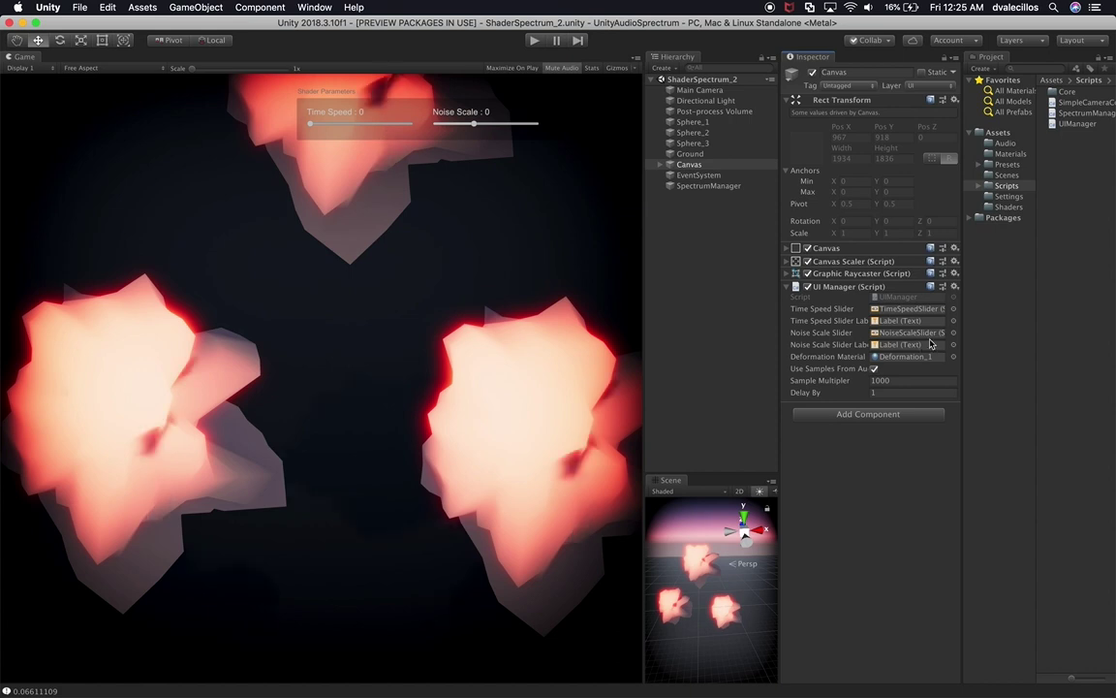
left_click(954, 356)
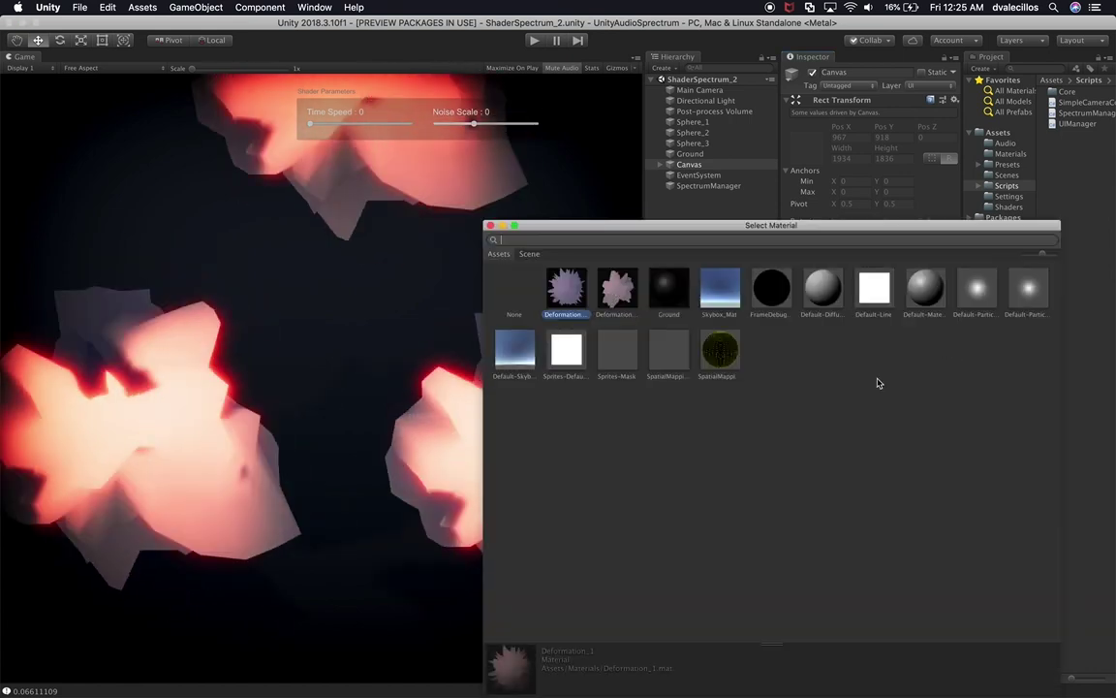
left_click(620, 299)
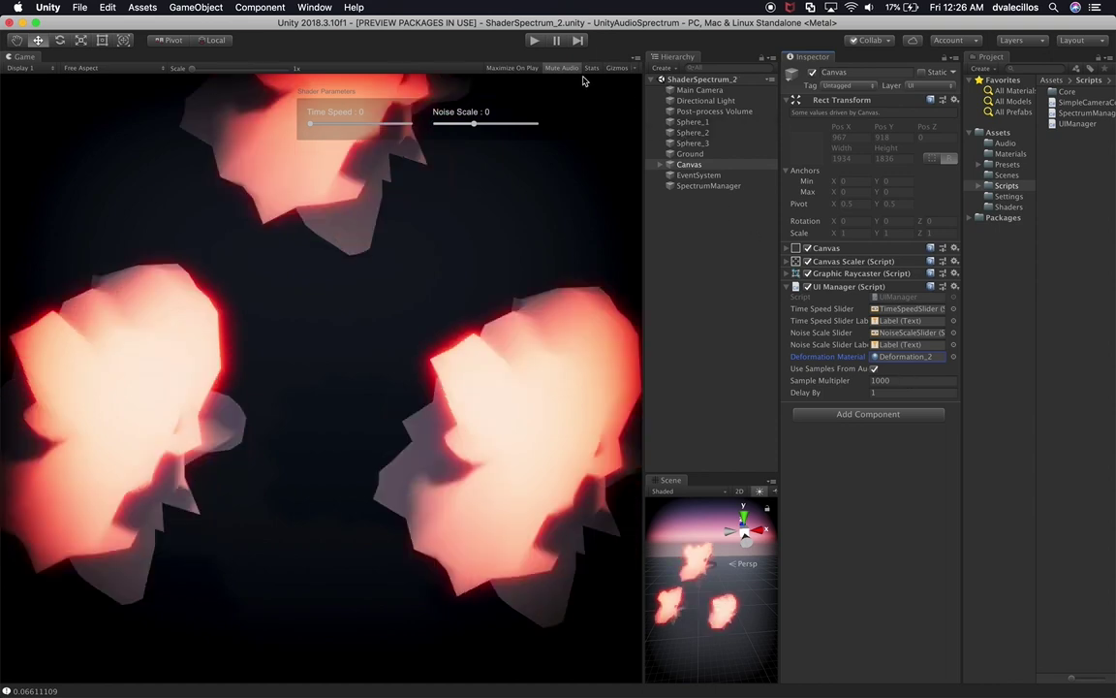
Play the scene to test a Delay By of 0.5, stop it, and set the UI Manager's Delay By to 0.5 in edit mode.
left_click(533, 41)
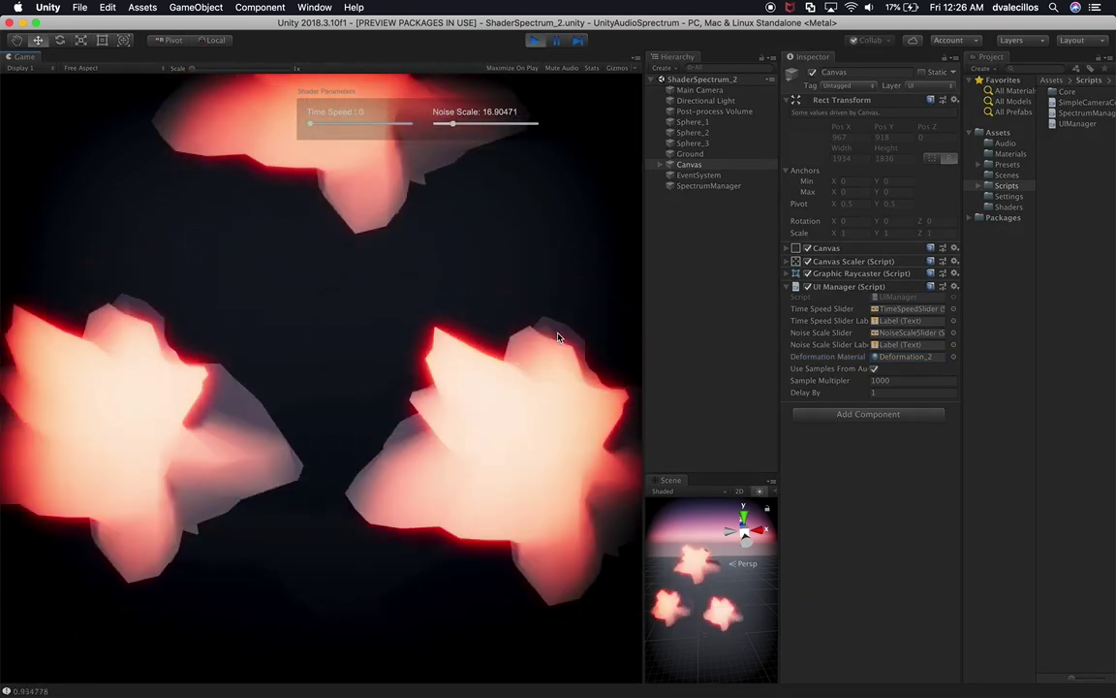
left_click(875, 392)
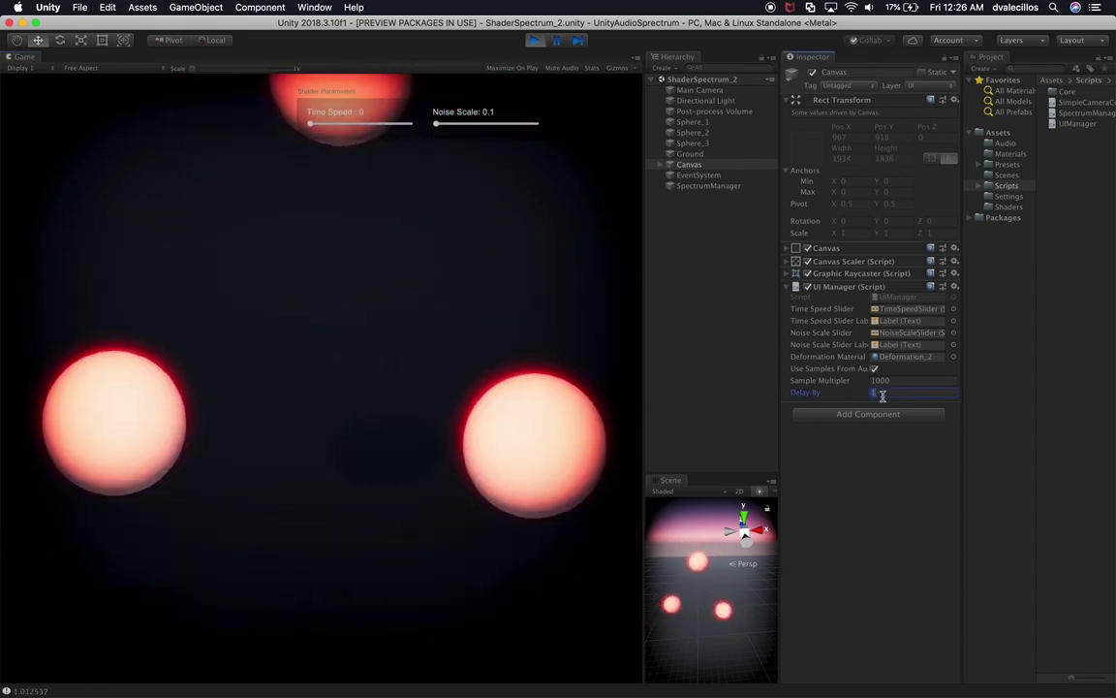
type("0.5")
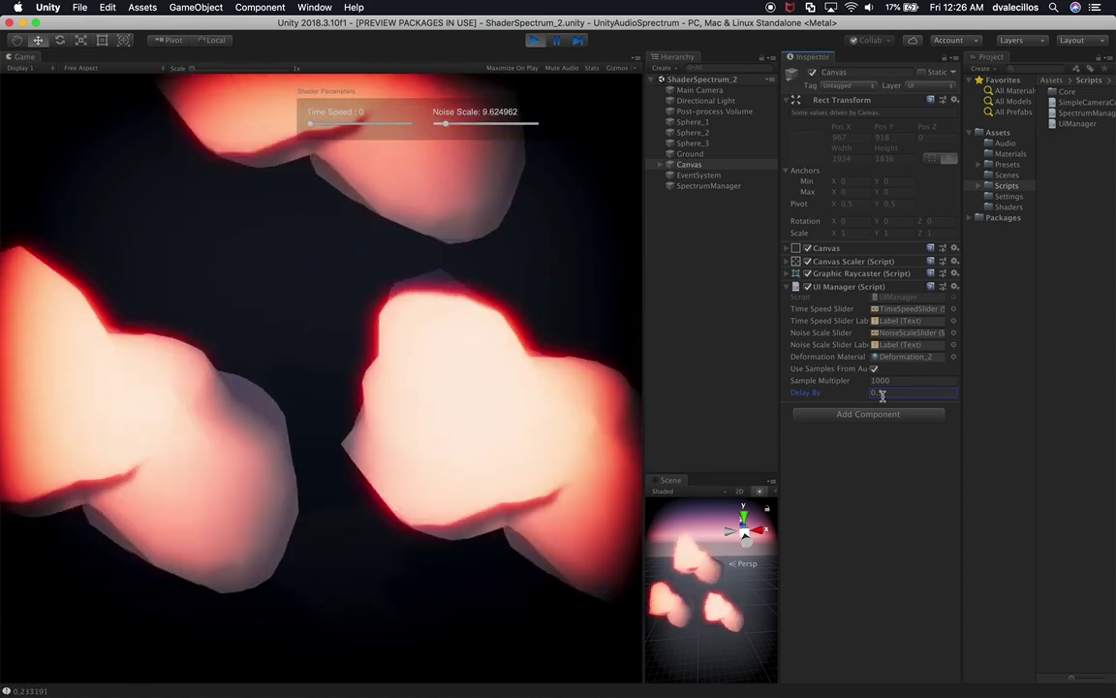
key("super+p")
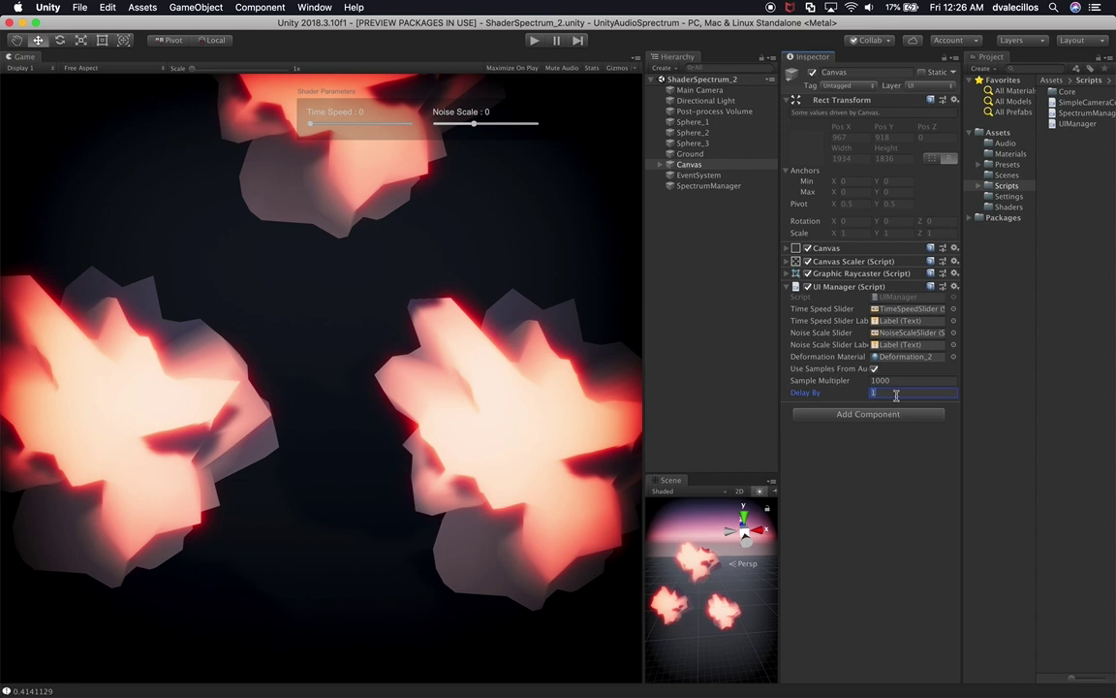
type("0.5")
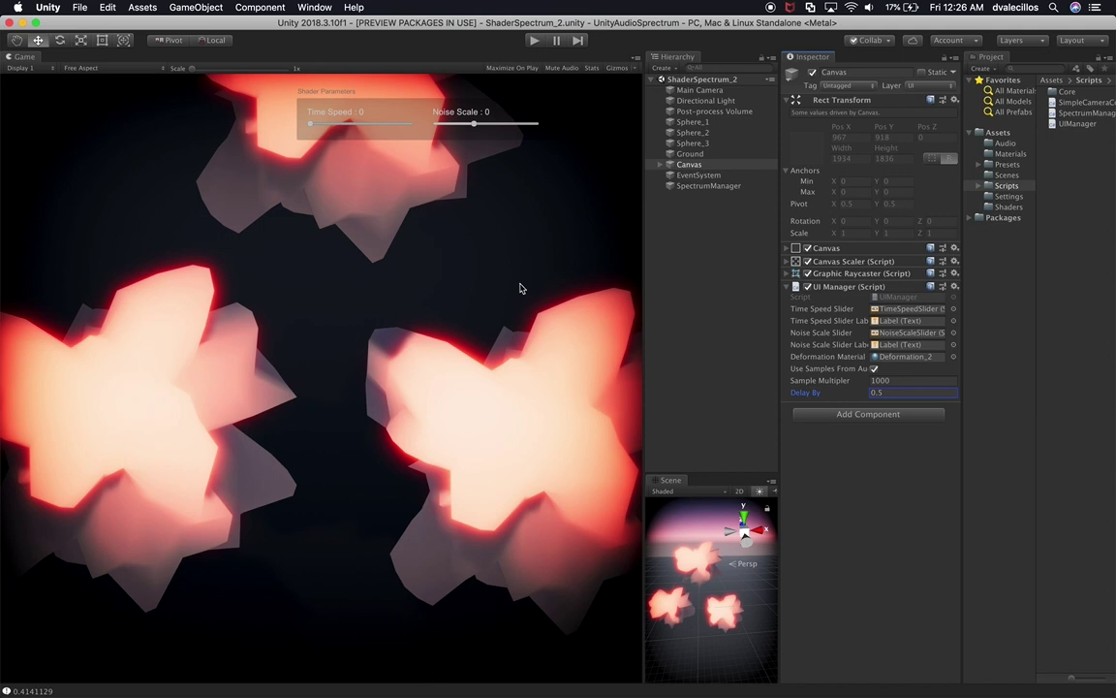
Open the Deformation_2 shader graph from the Shaders folder and reposition its window so the whole node network is visible.
left_click(1025, 210)
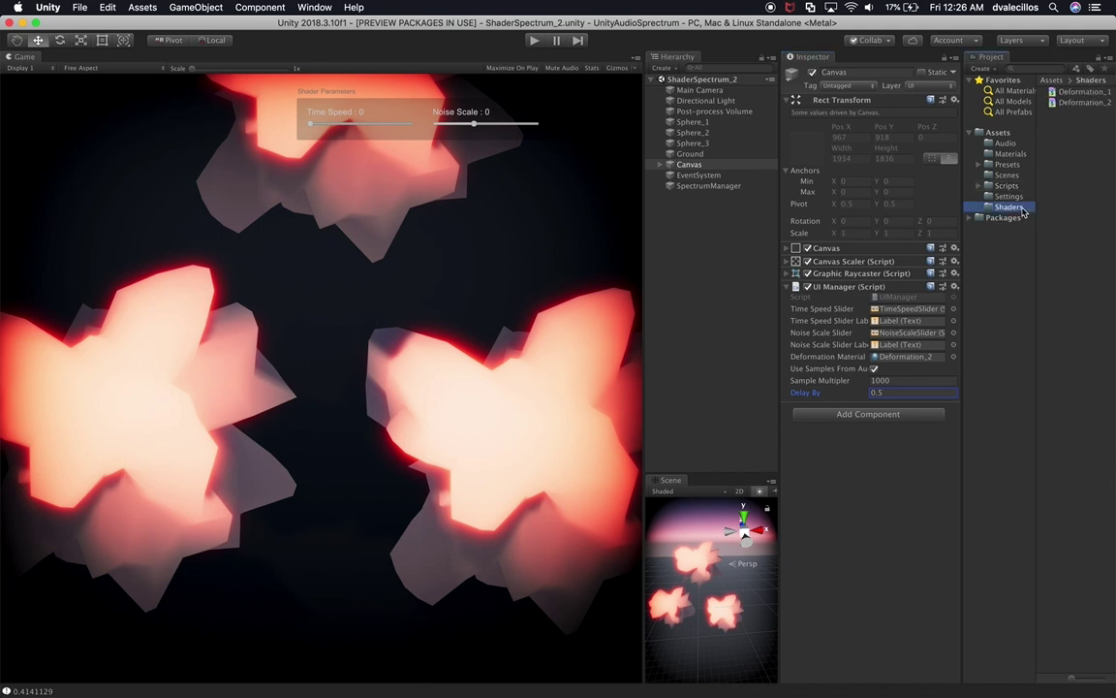
double_click(1081, 105)
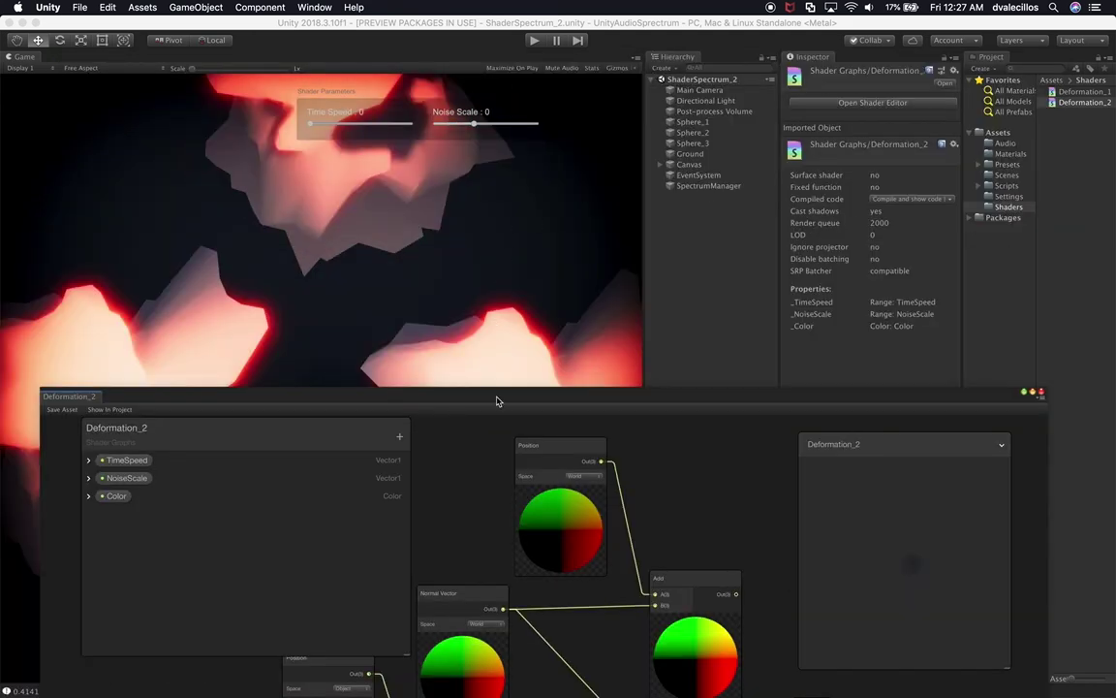
left_click_drag(496, 401, 520, 77)
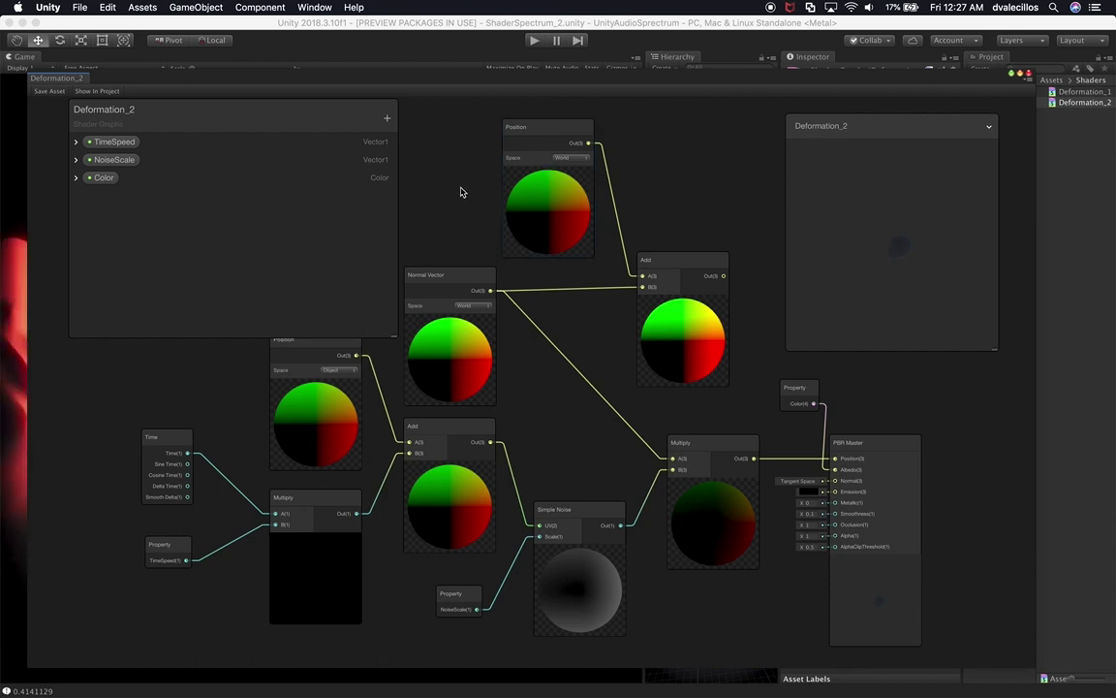
Expand the NoiseScale property in the Deformation_2 graph and set its default value to 10.
left_click(77, 161)
left_click(135, 208)
key("BackSpace")
type("5")
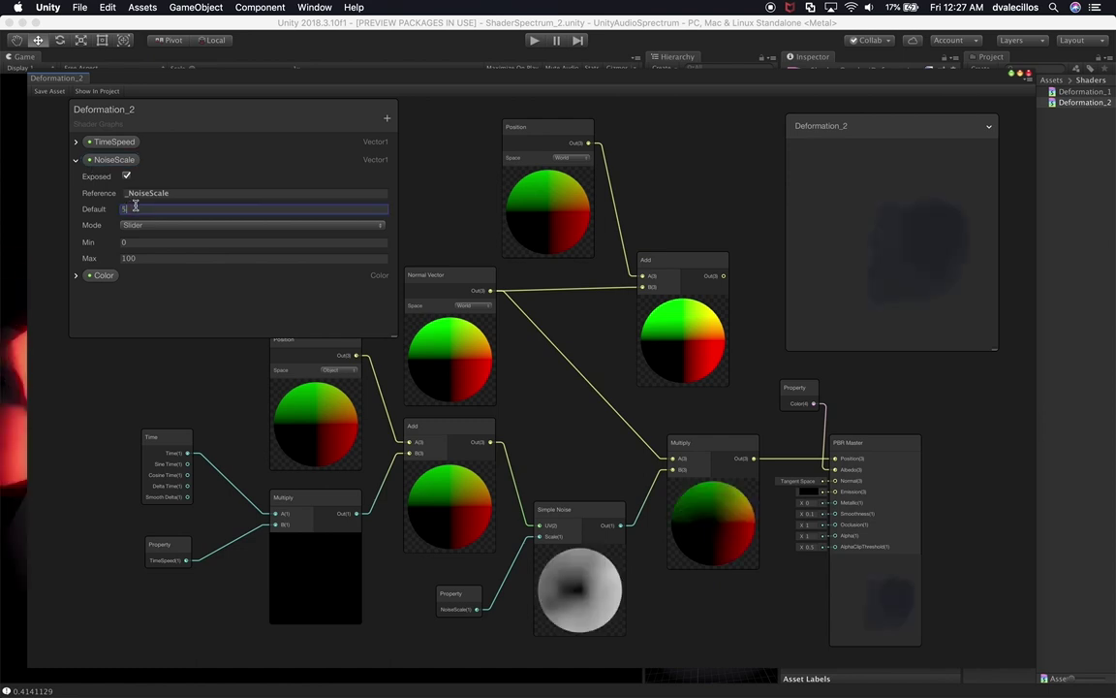
key("BackSpace")
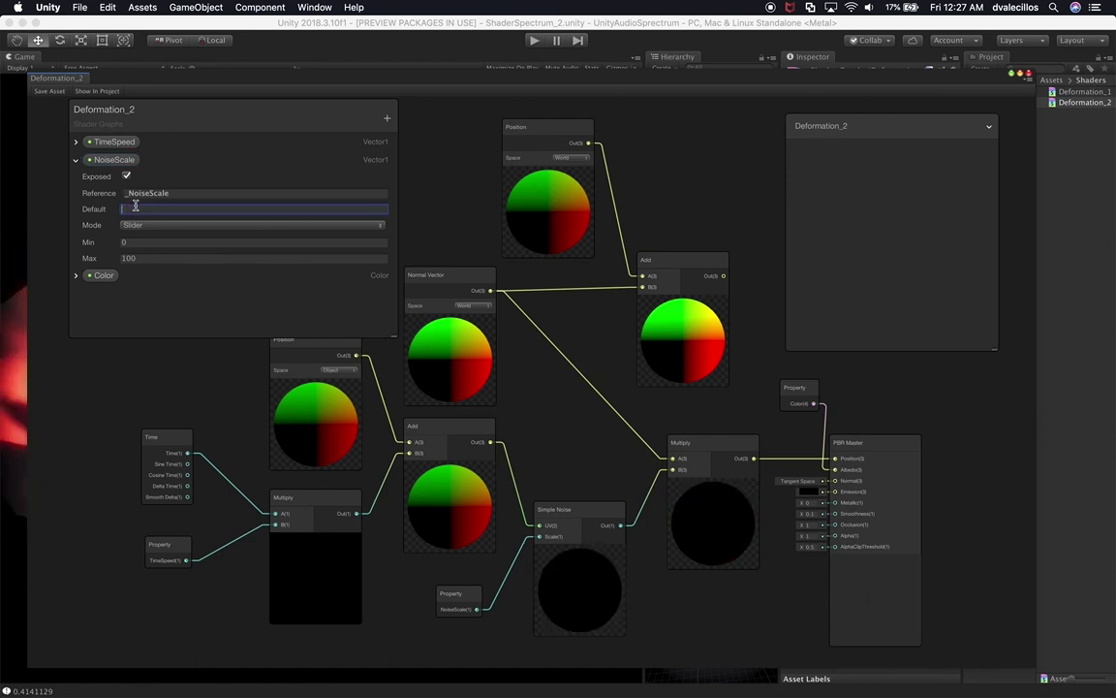
type("10")
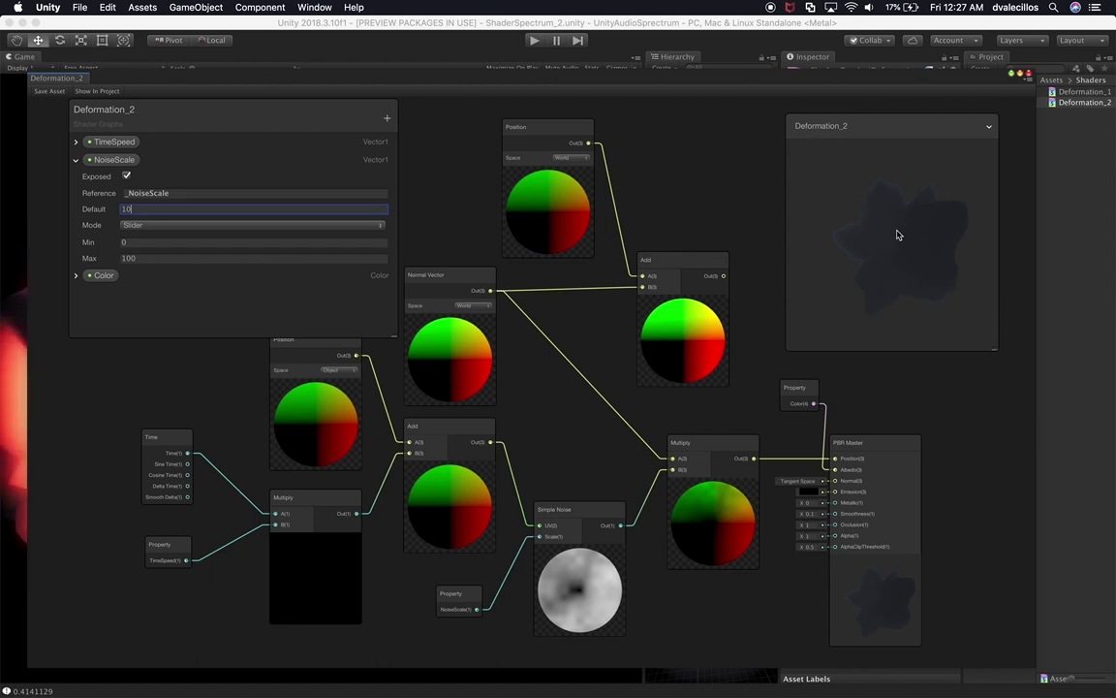
Expand the TimeSpeed property and set its default value to 0.5.
left_click(76, 142)
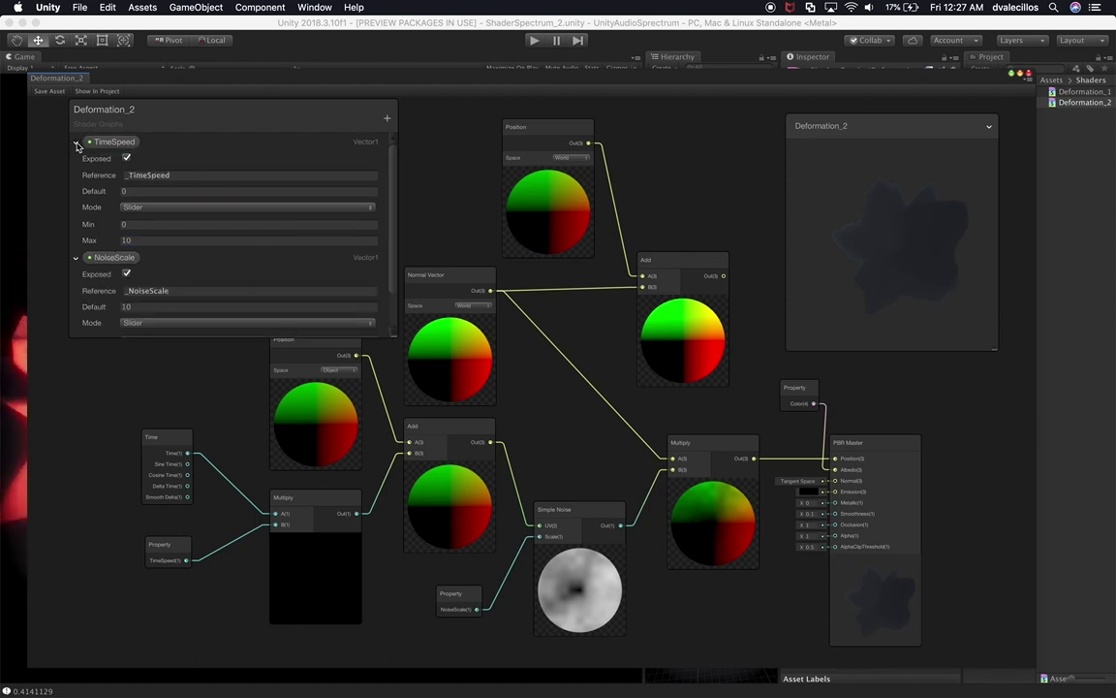
left_click(130, 191)
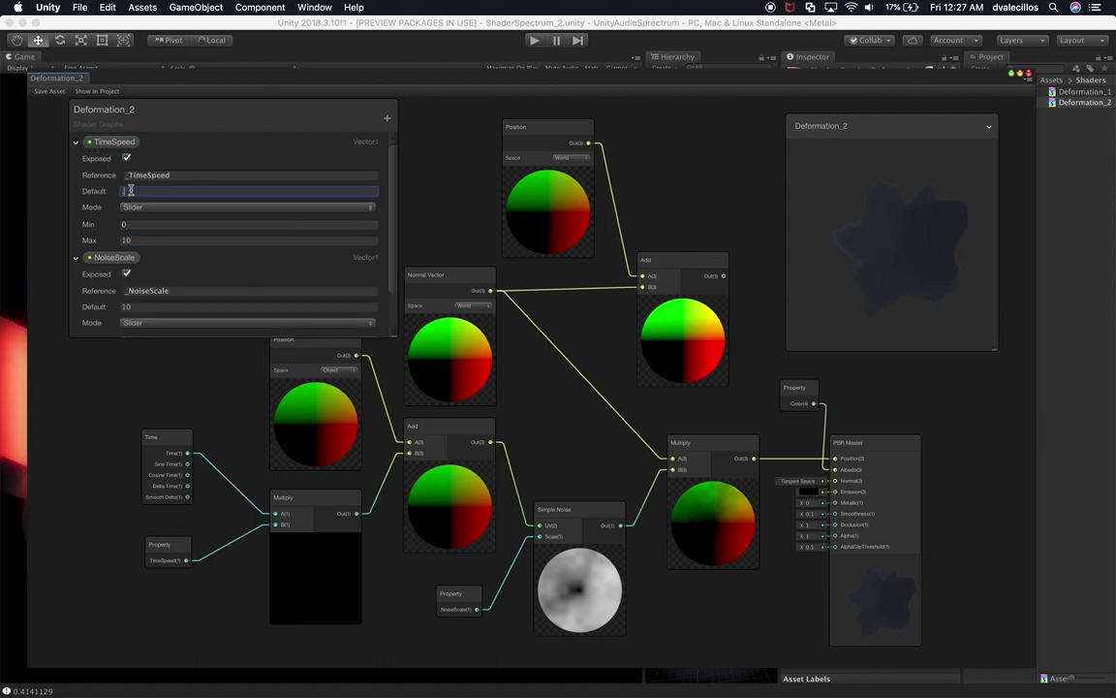
type("0.5")
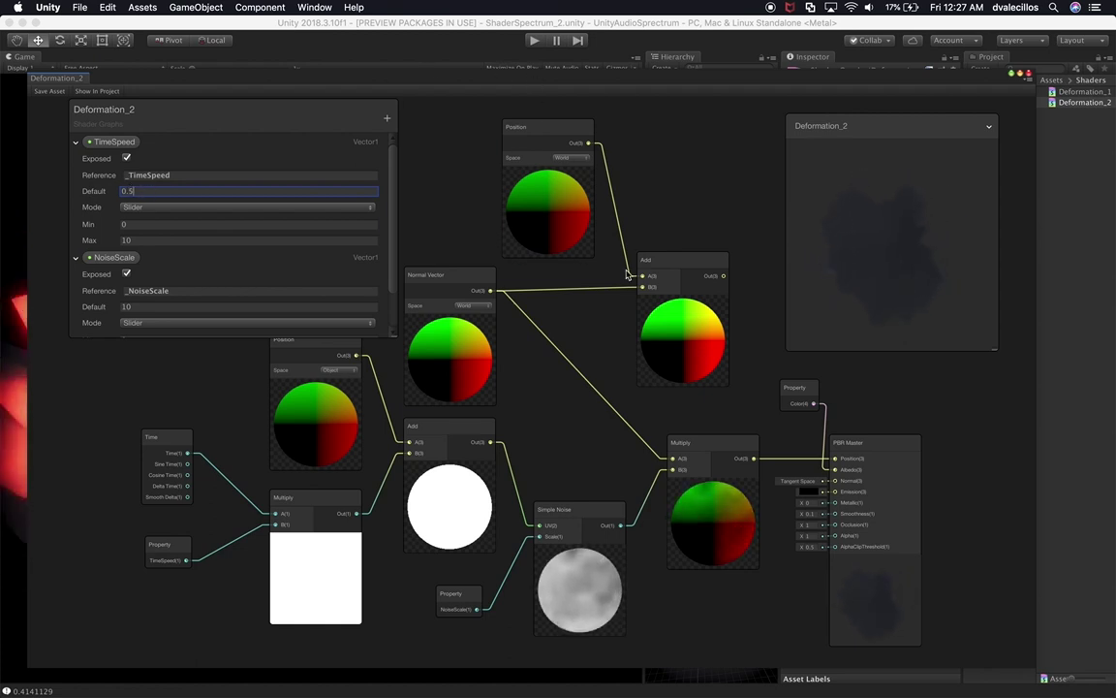
Shrink the graph's property blackboard and move the World-space Position node and its Add node up beside it, clearing room for new nodes.
double_click(613, 78)
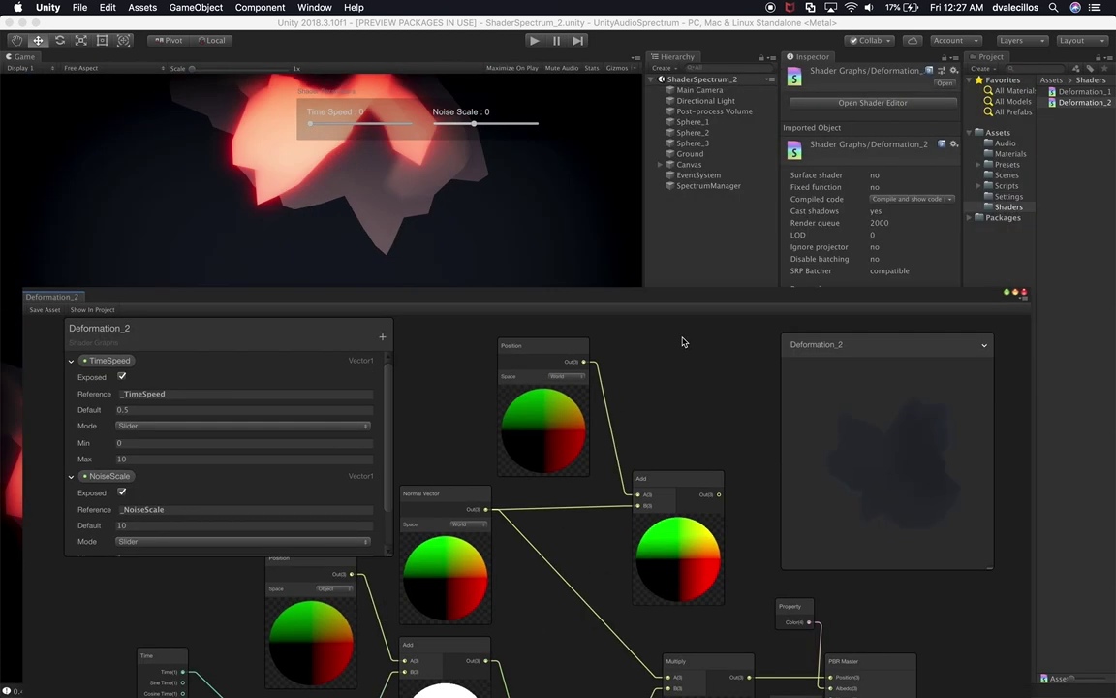
left_click_drag(693, 194, 679, 60)
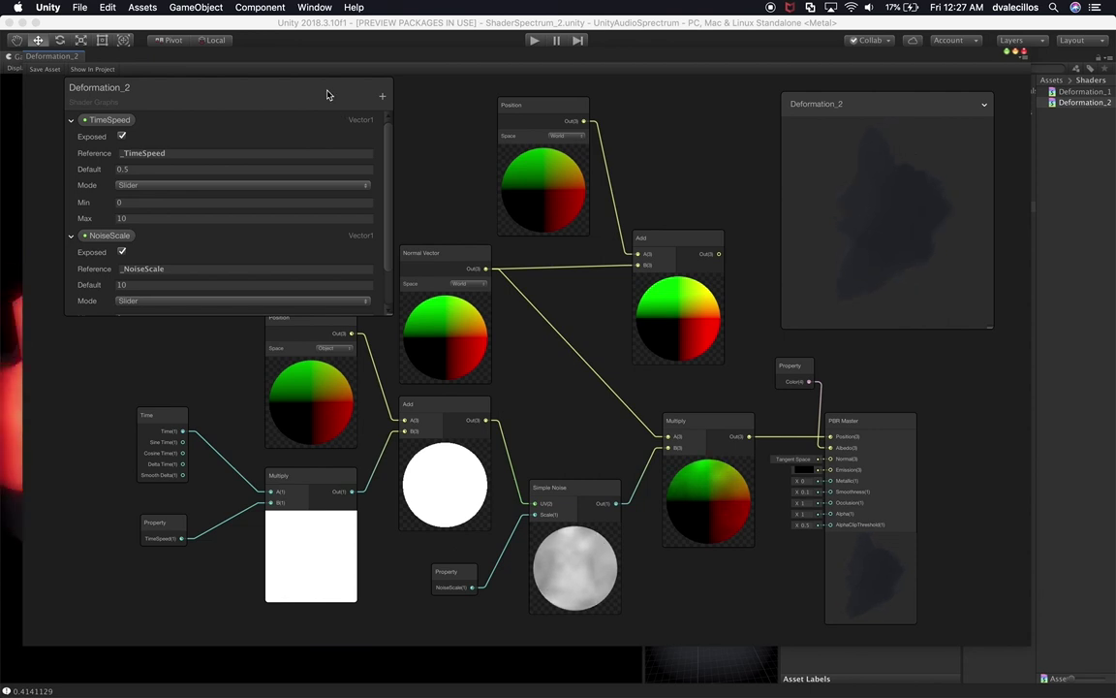
left_click_drag(388, 308, 231, 177)
left_click_drag(514, 105, 323, 105)
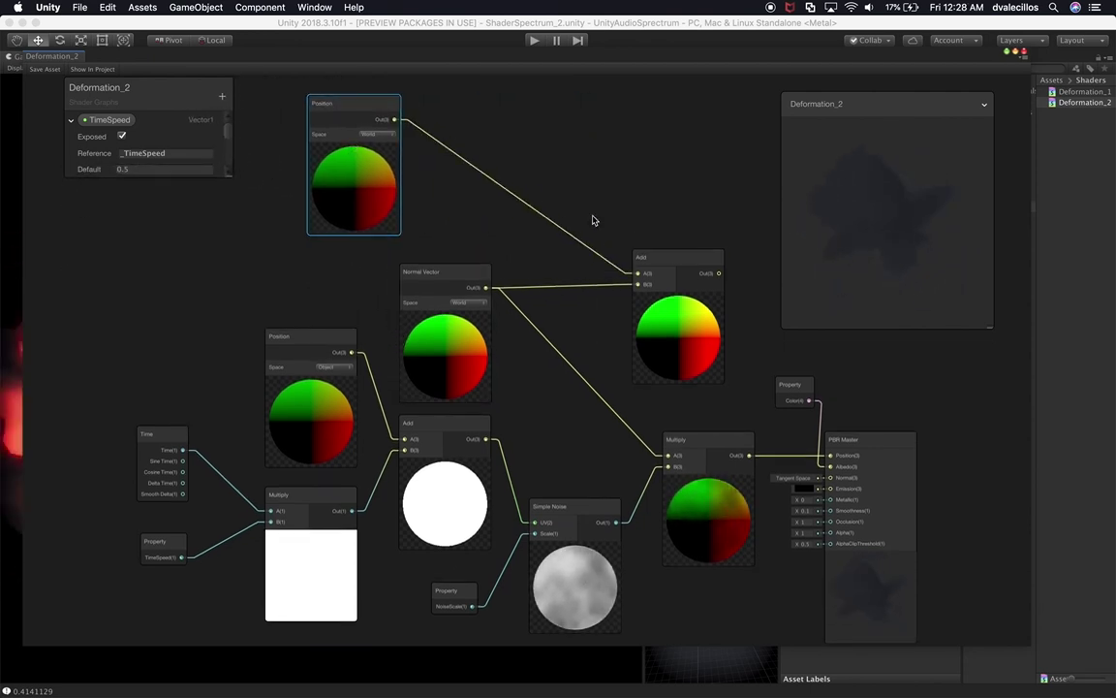
left_click_drag(668, 281, 480, 138)
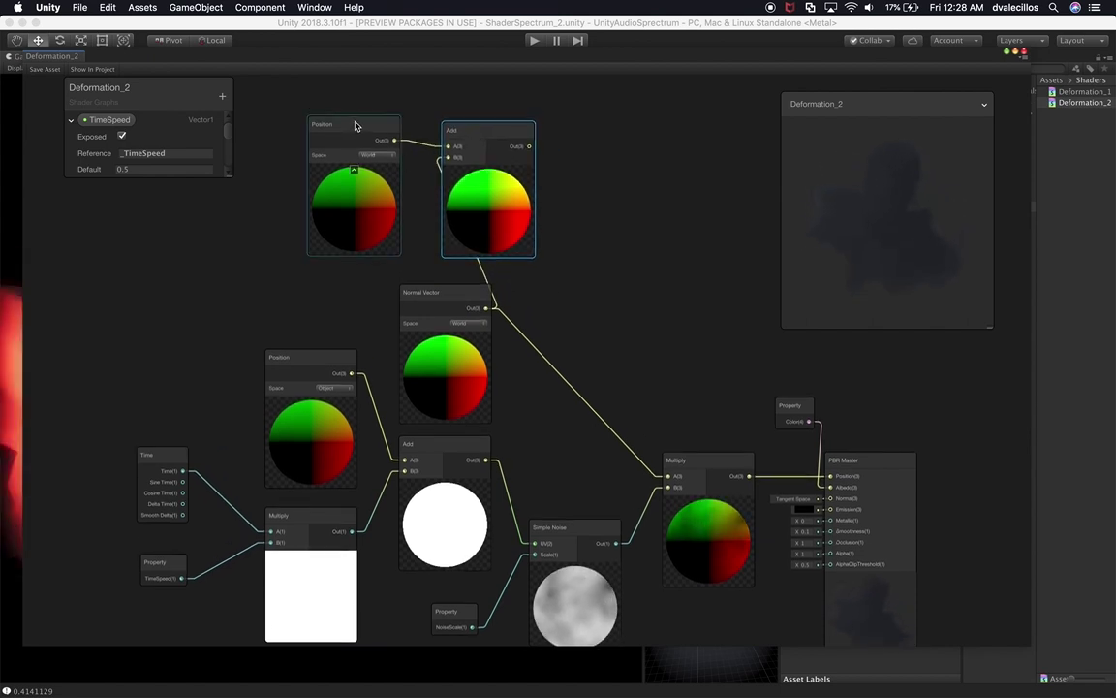
left_click_drag(354, 126, 304, 121)
left_click(472, 135)
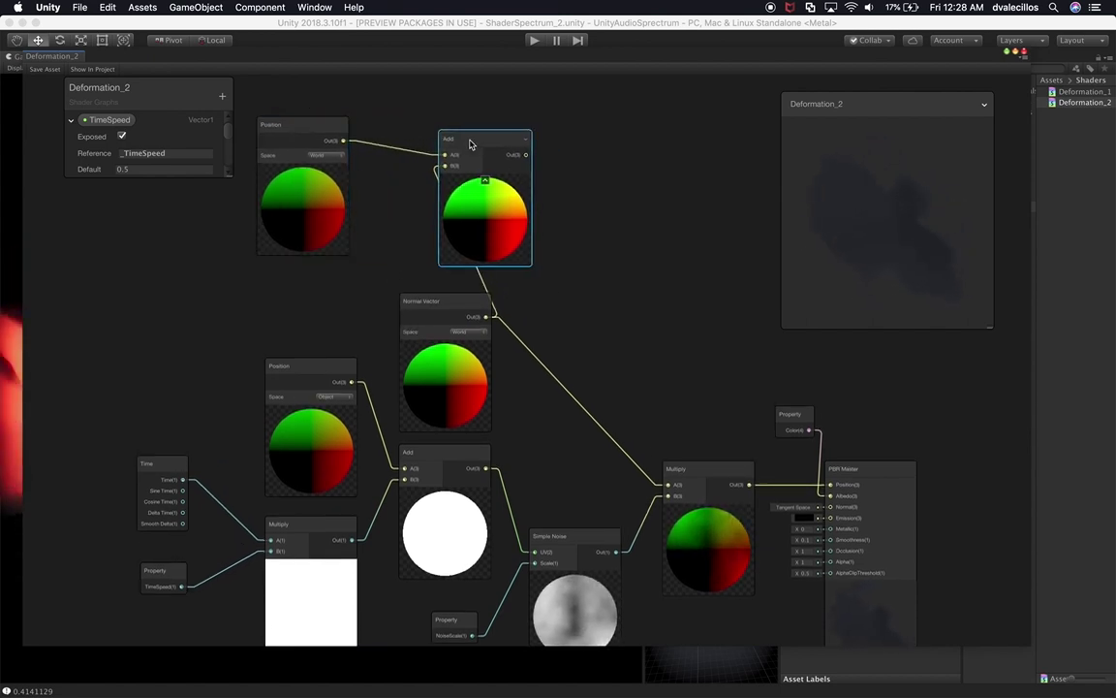
Create a Checkerboard node and place it in the empty area beside the upper Add node.
right_click(589, 207)
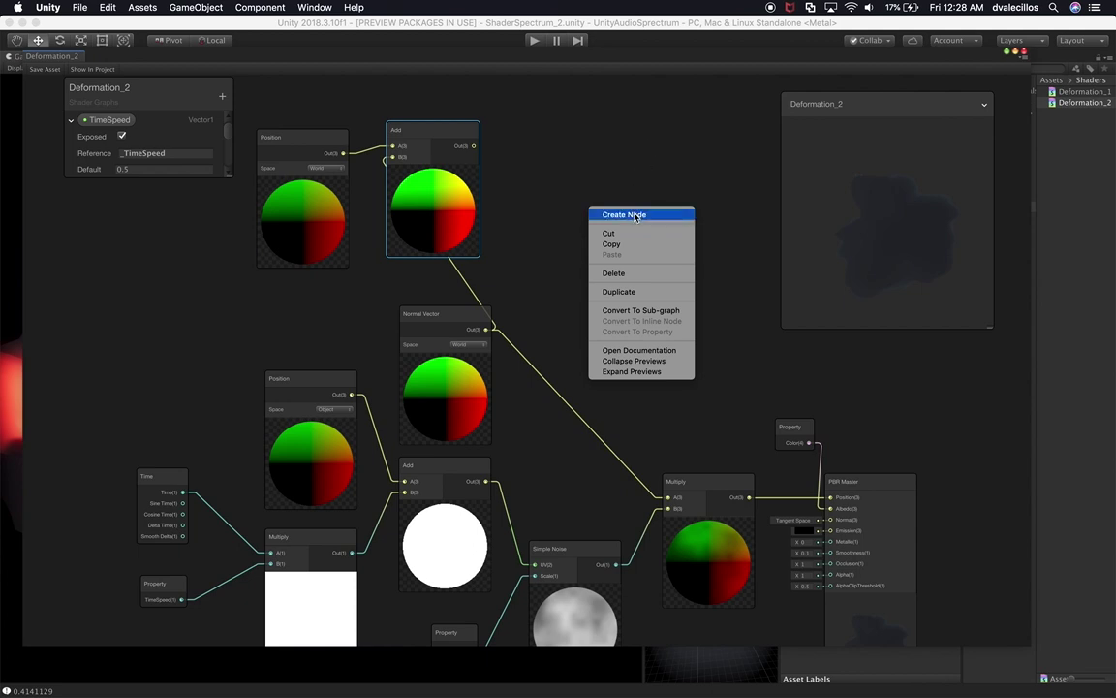
left_click(633, 215)
type("check")
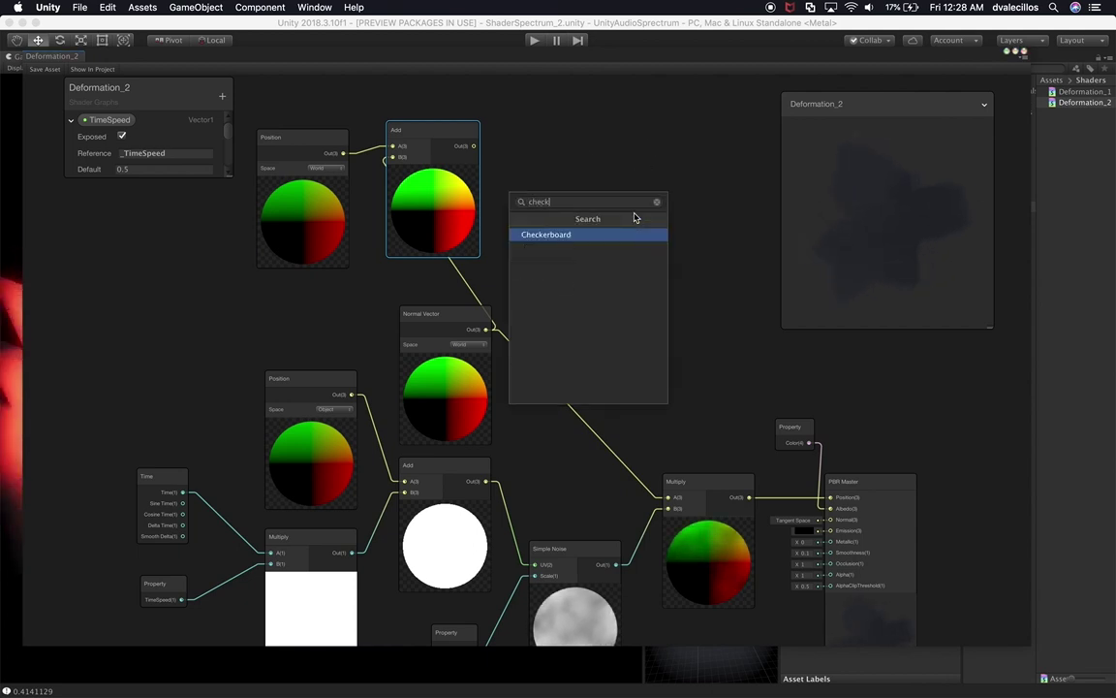
left_click(543, 238)
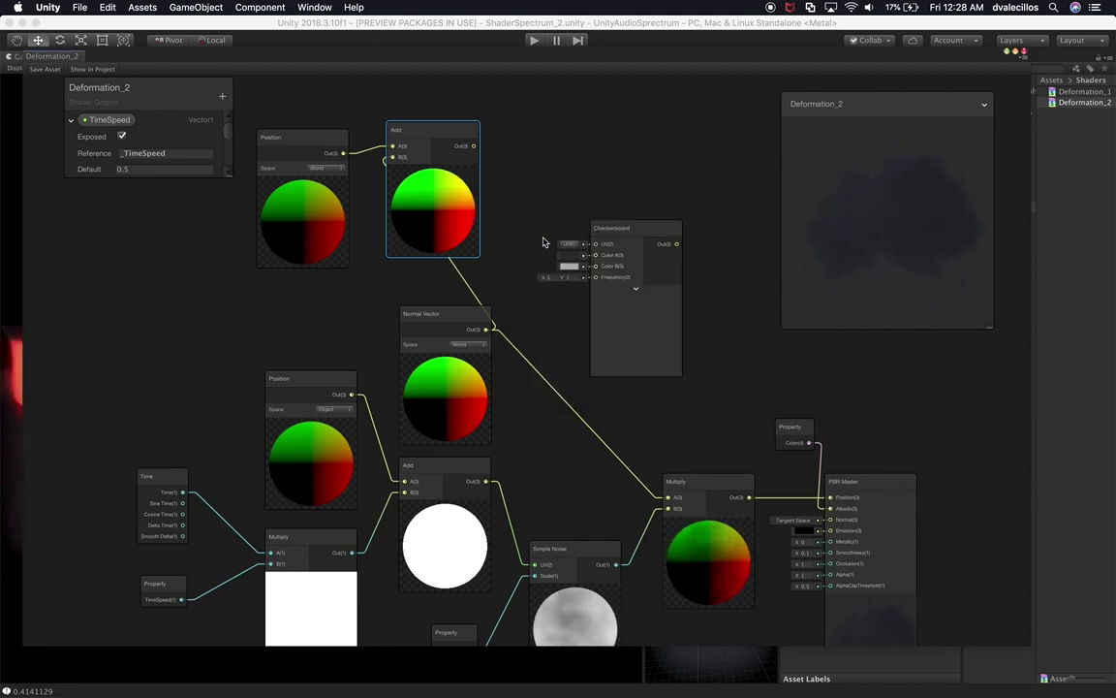
left_click_drag(619, 244, 619, 196)
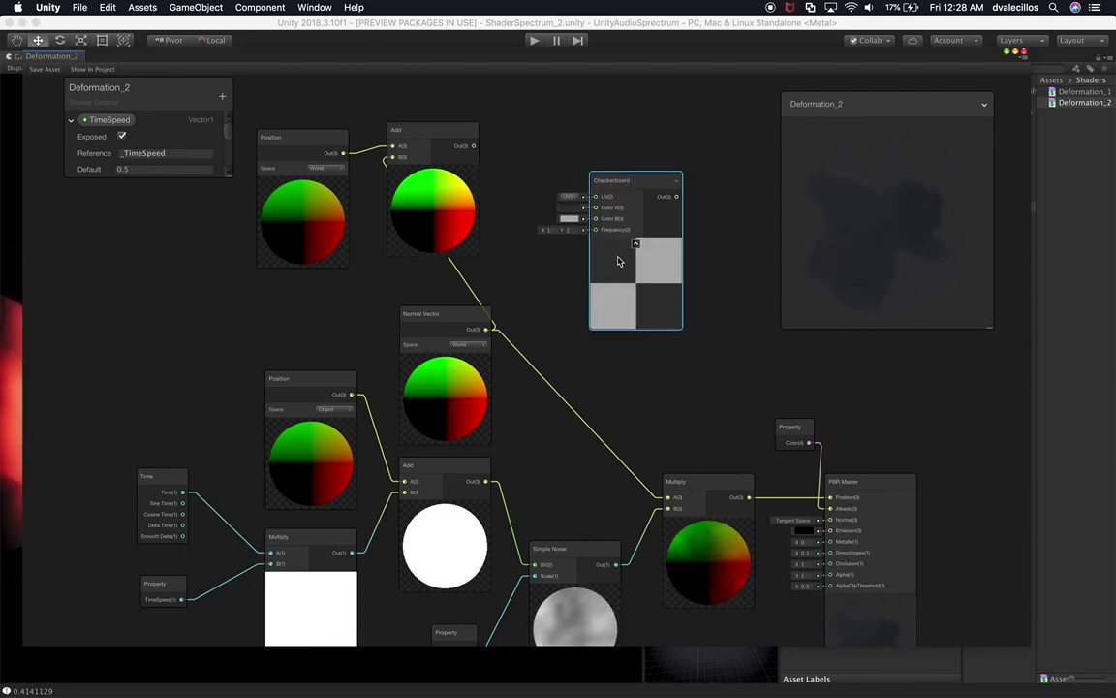
left_click_drag(641, 184, 661, 187)
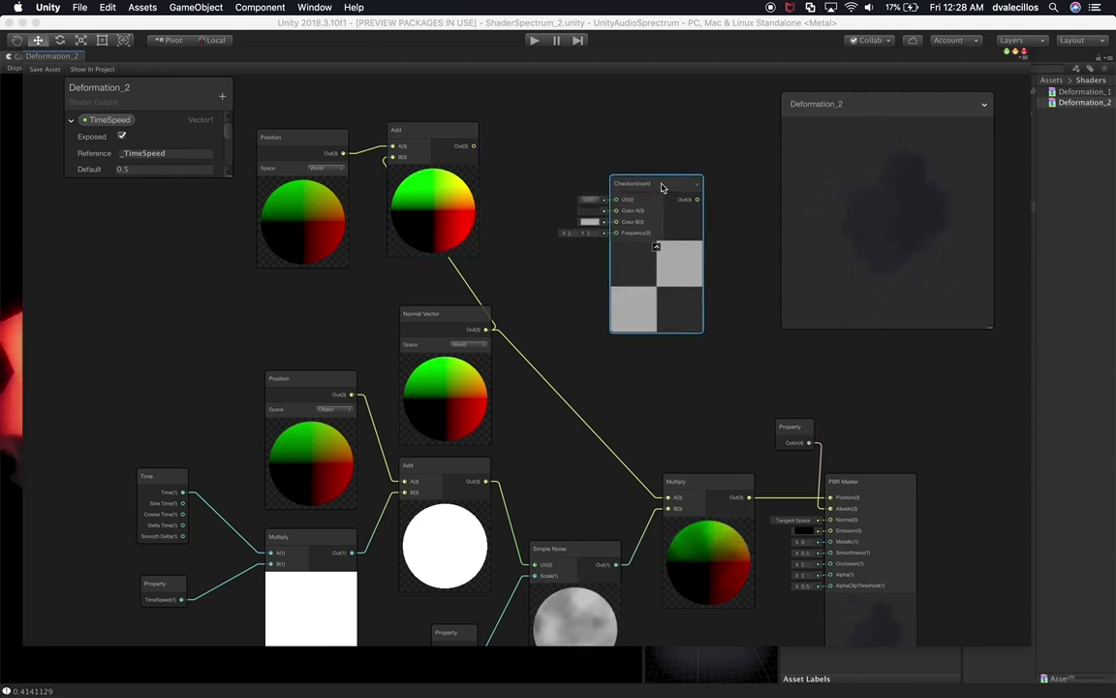
Set the Checkerboard node's Frequency to 2 in both X and Y.
mouse_move(569, 241)
left_mouse_down()
mouse_move(535, 240)
mouse_move(616, 238)
mouse_move(582, 240)
left_mouse_up()
left_click(574, 232)
type("2.25")
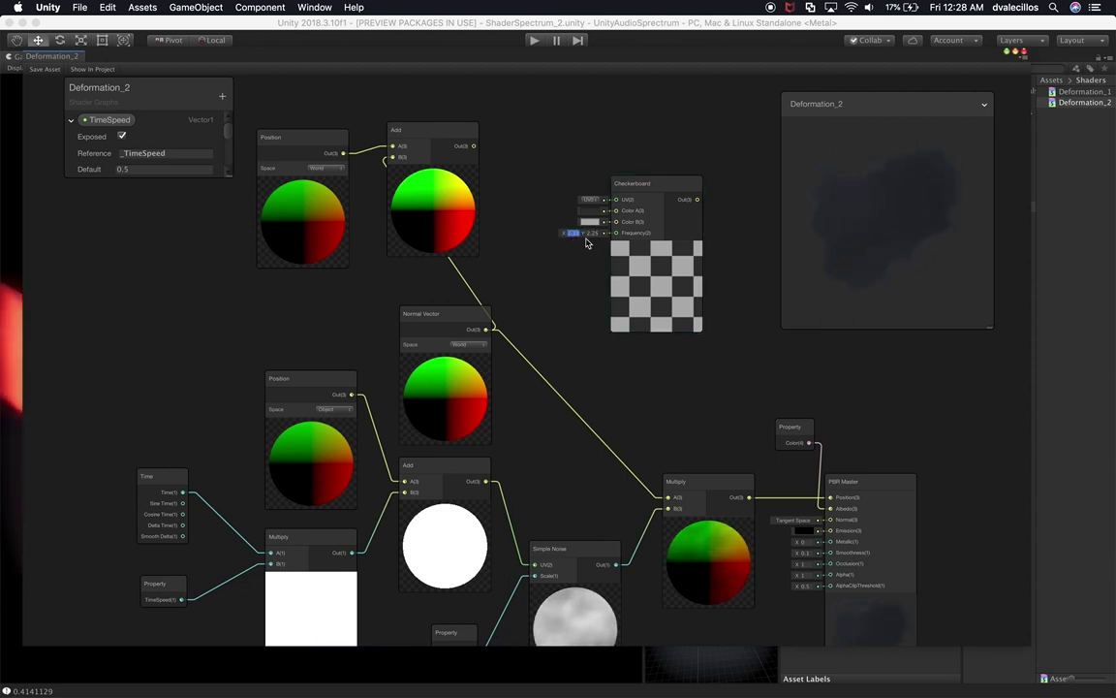
left_click(593, 230)
type("2")
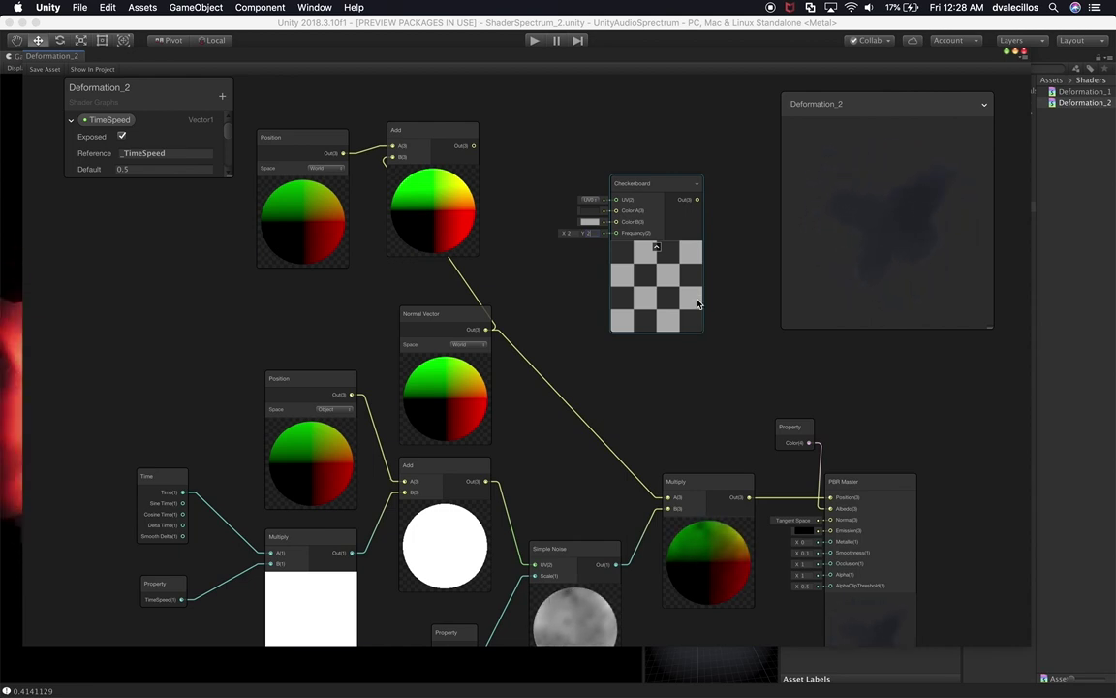
Connect the Checkerboard output to the PBR Master's Albedo and move the Color property node up near the Checkerboard node.
left_click_drag(698, 200, 830, 512)
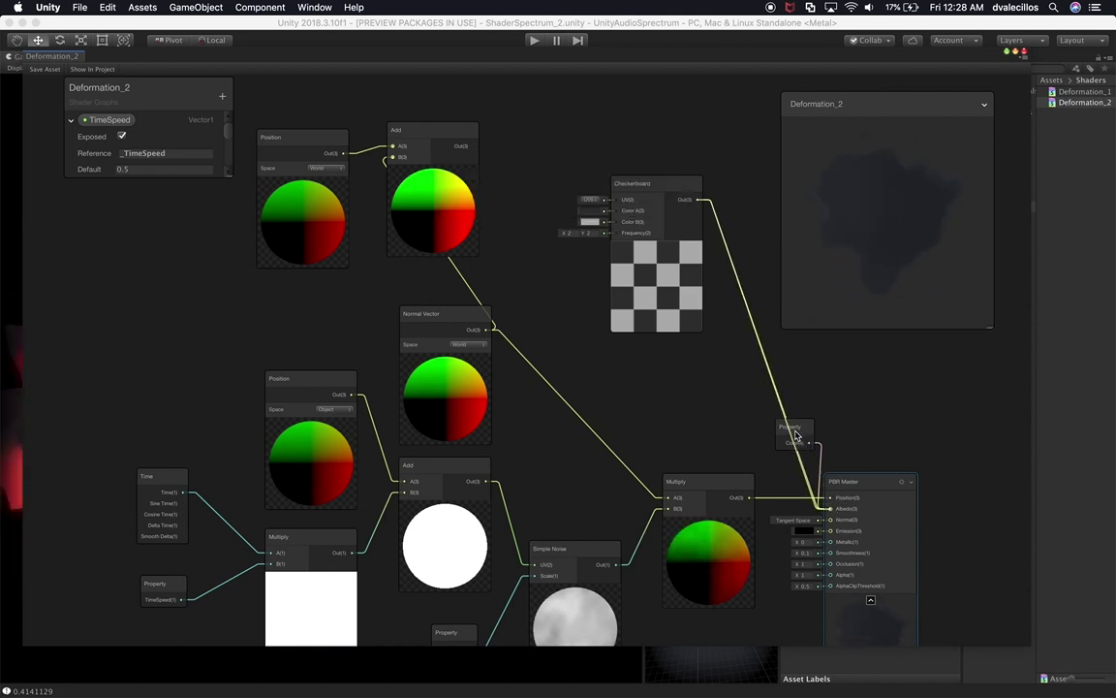
left_click_drag(793, 433, 828, 406)
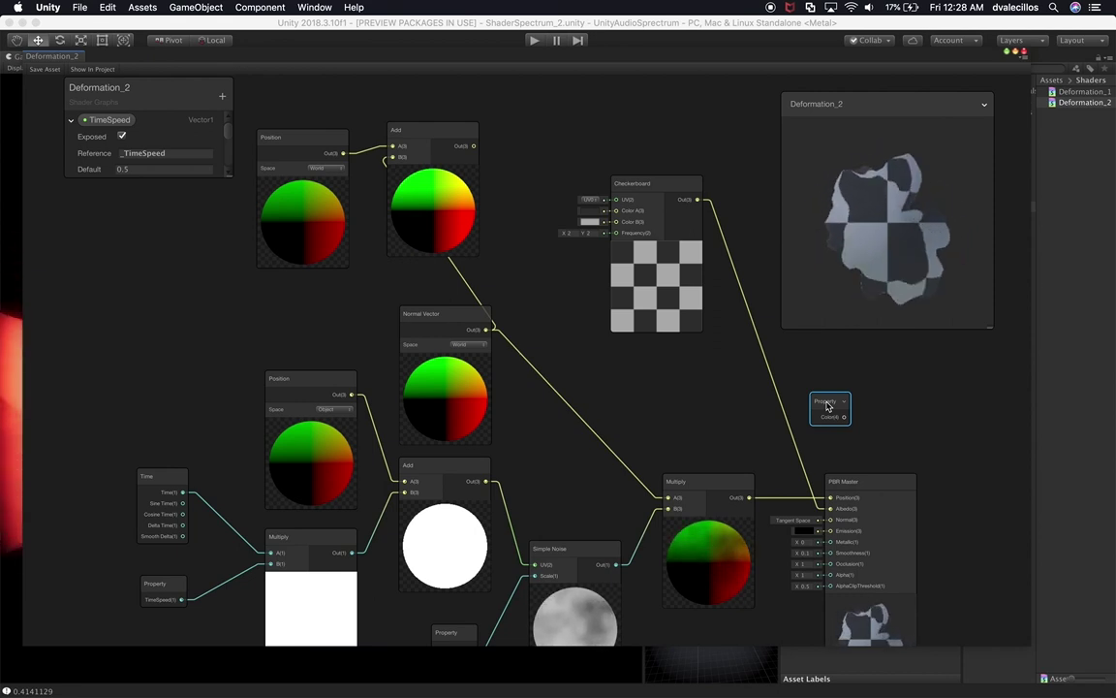
left_click_drag(828, 406, 557, 150)
Arrange the Checkerboard and Color property nodes with space between them and connect Color to the Checkerboard's Color A input.
left_click(647, 215)
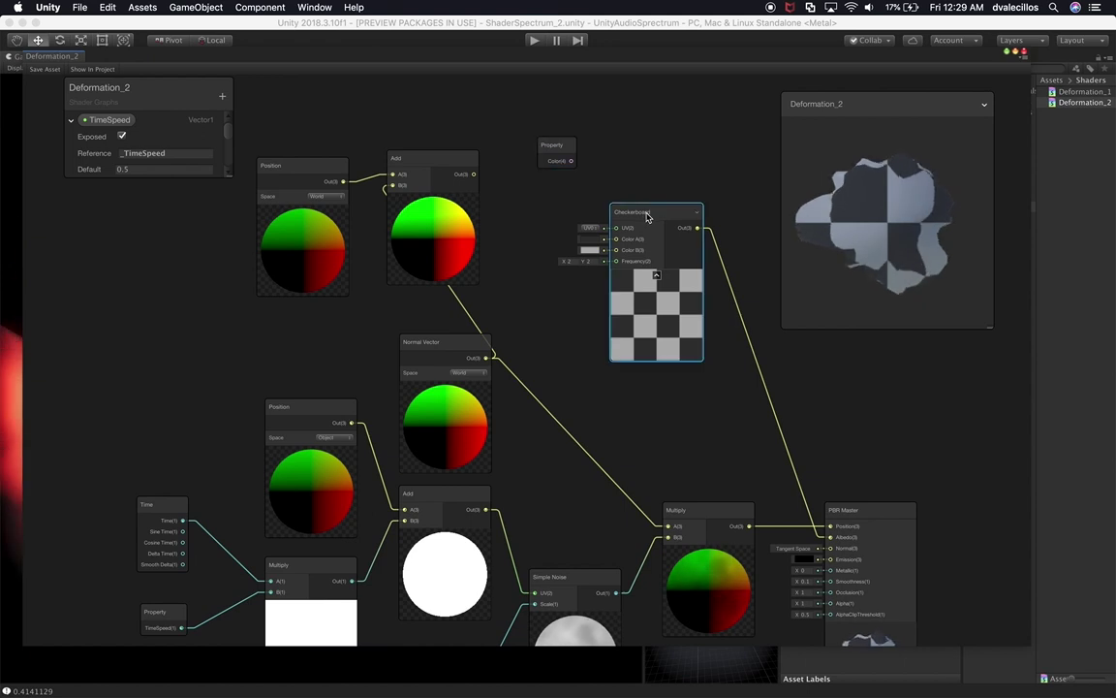
left_click_drag(647, 215, 655, 269)
left_click_drag(559, 148, 536, 162)
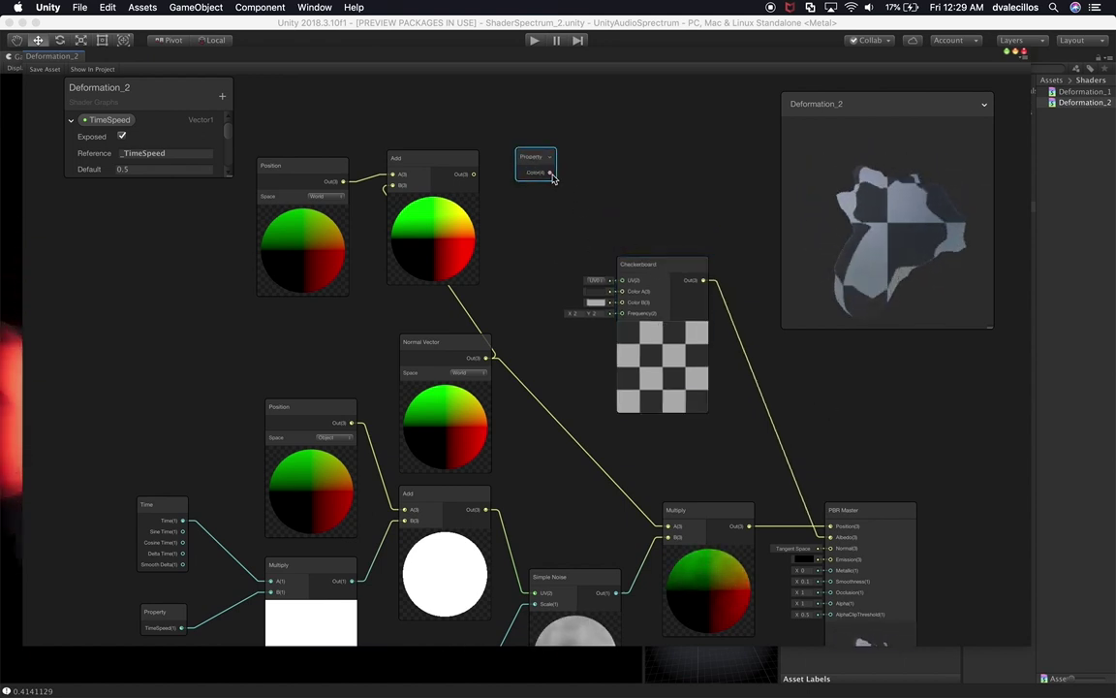
left_click_drag(668, 275, 676, 235)
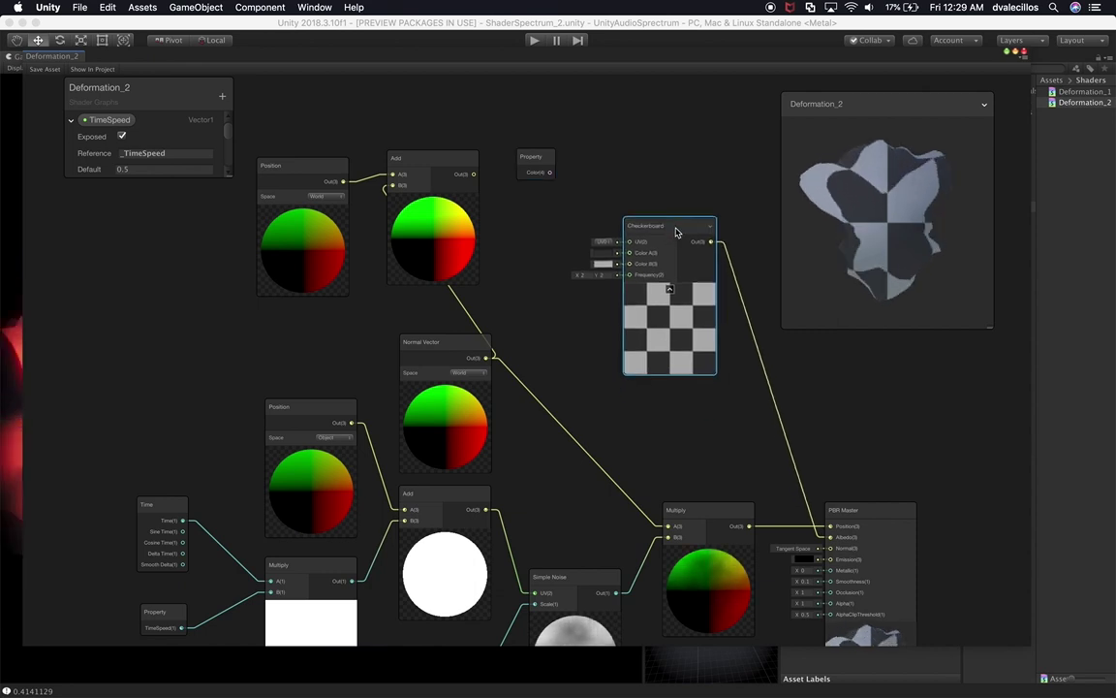
left_click(543, 163)
left_click_drag(548, 177, 629, 256)
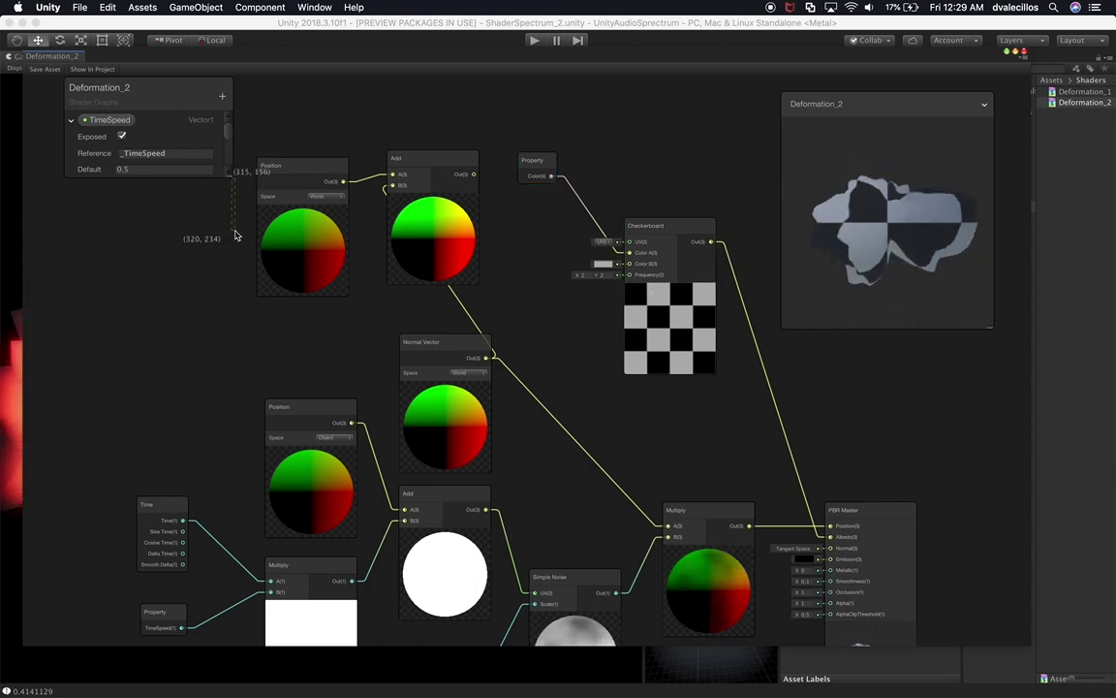
Enlarge the property blackboard and collapse the TimeSpeed and NoiseScale properties.
left_click_drag(230, 181, 241, 352)
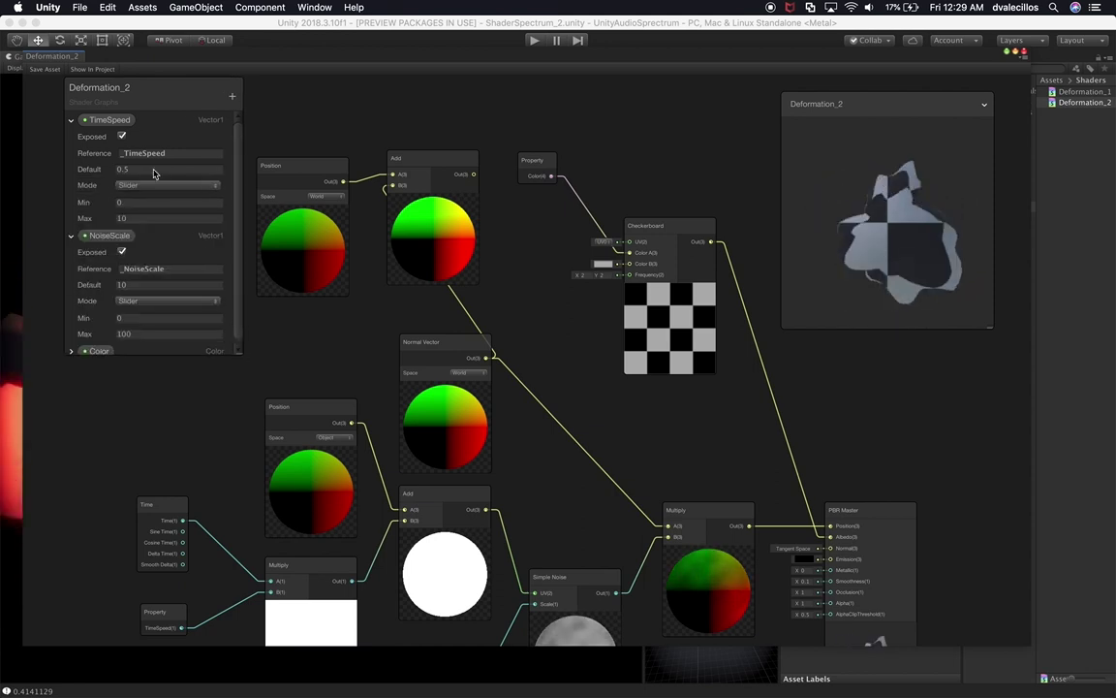
left_click(71, 120)
left_click(71, 137)
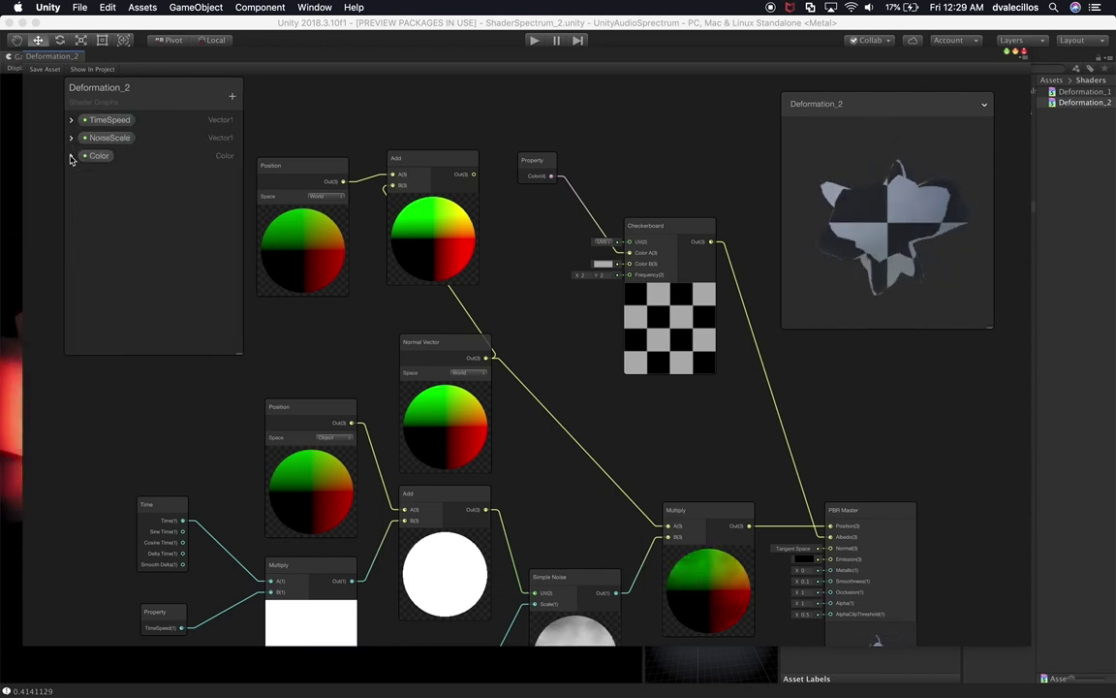
Set the Color property's default to red (EA1111), rotate the main preview to check it, and close the color picker.
left_click(70, 156)
left_click(121, 206)
mouse_move(1028, 319)
left_mouse_down()
mouse_move(1042, 291)
mouse_move(1075, 280)
mouse_move(1018, 316)
mouse_move(1059, 291)
left_mouse_up()
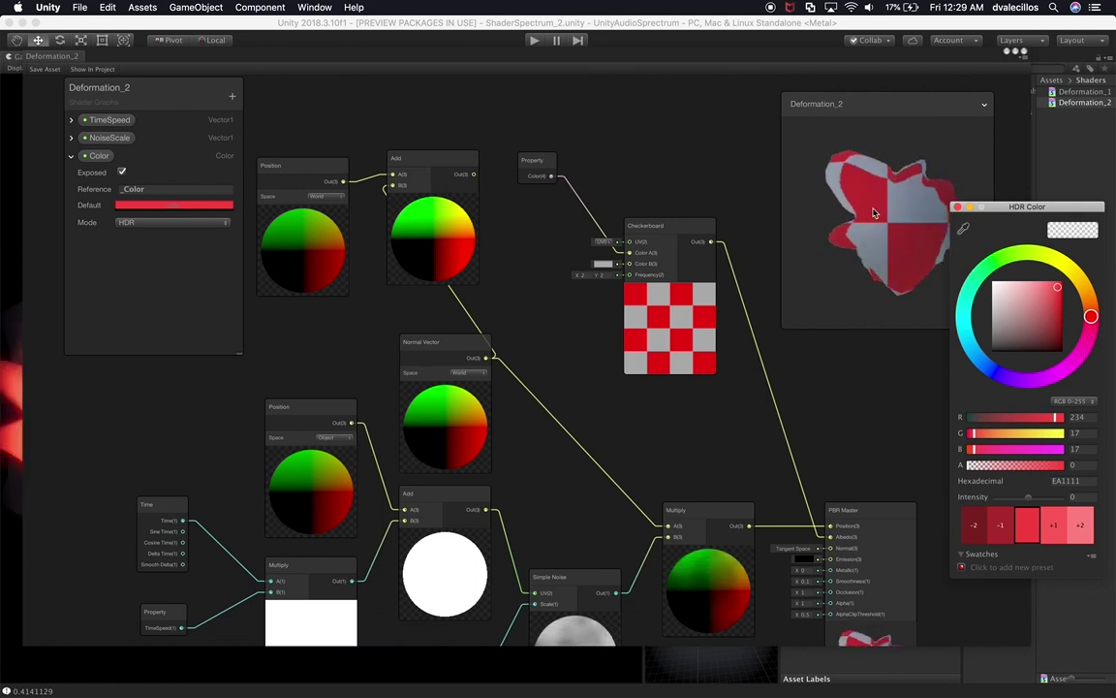
left_click_drag(880, 211, 833, 218)
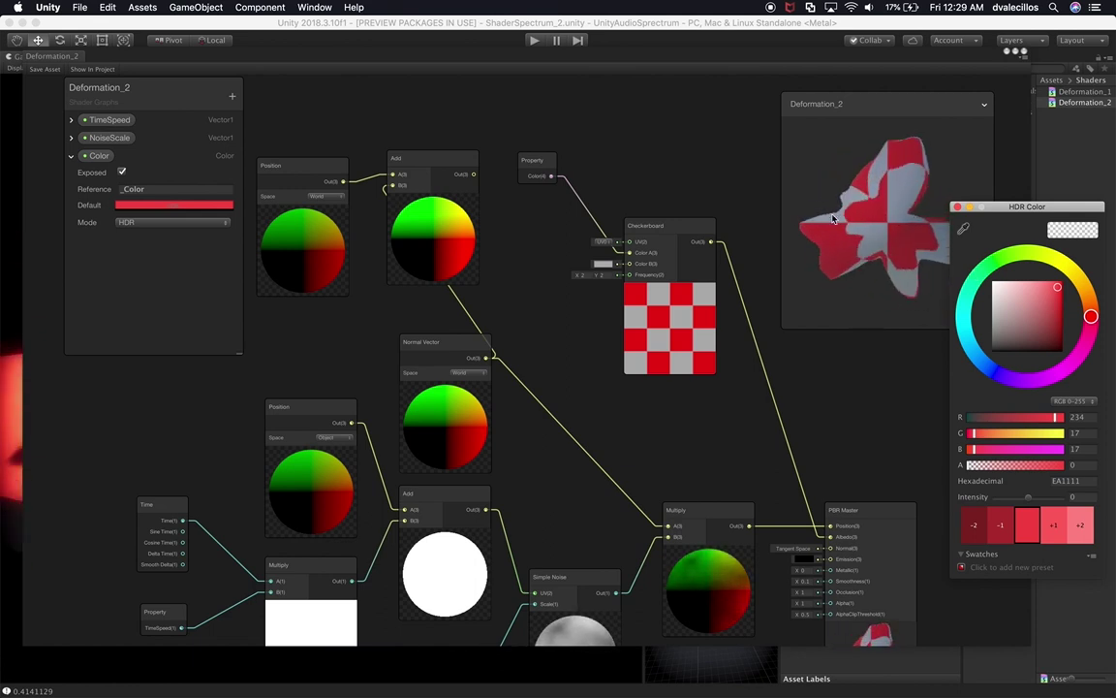
left_click(958, 207)
Rename the Color property feeding the Checkerboard to ColorA.
left_click(548, 162)
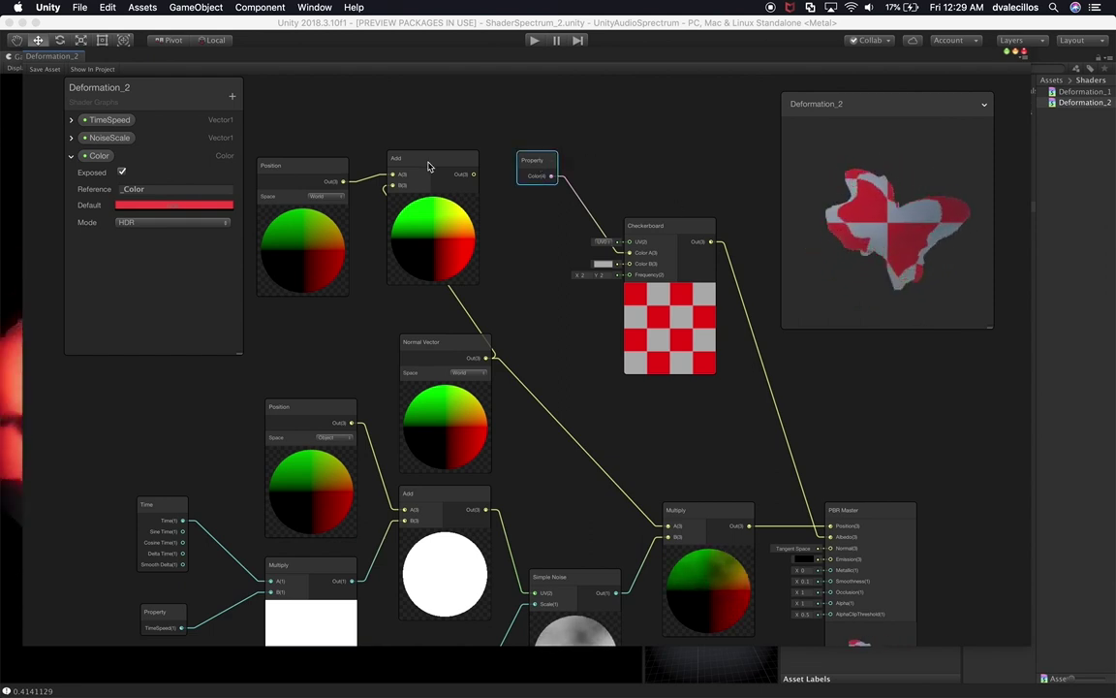
double_click(105, 156)
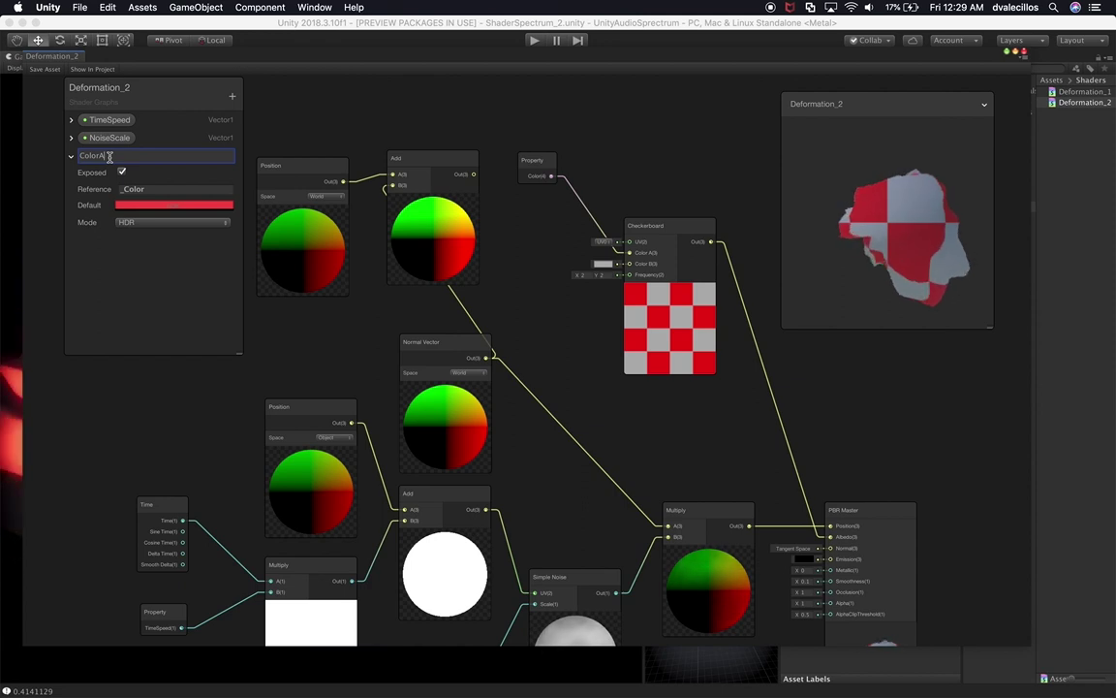
type("A")
key("Return")
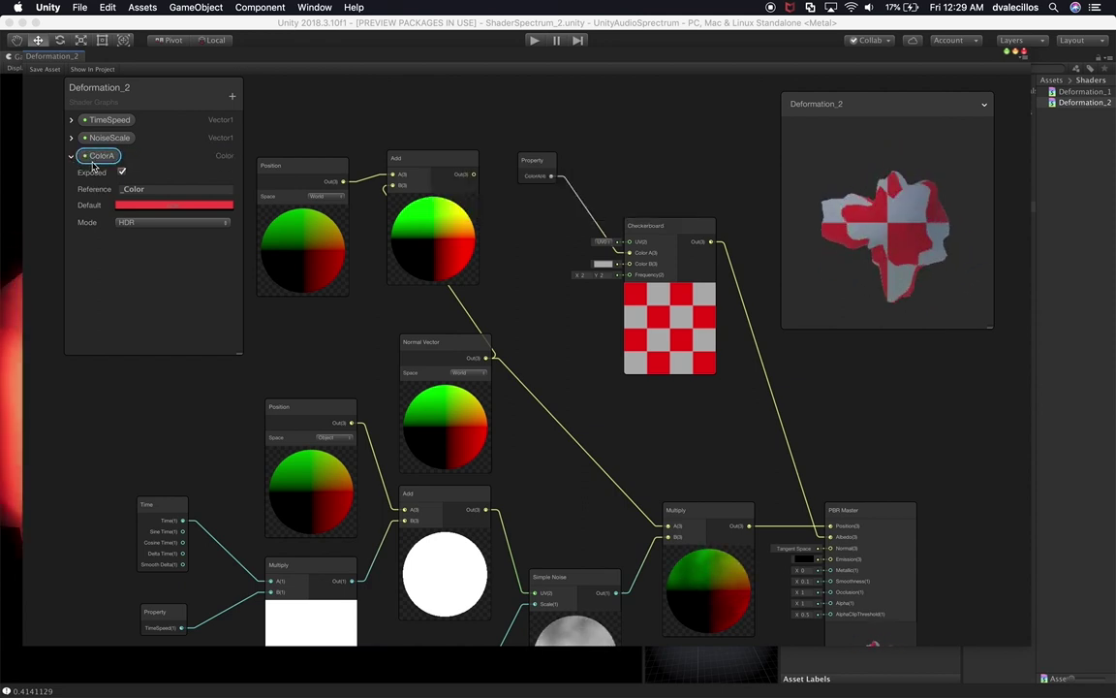
Add a second Color property to the blackboard and name it ColorB.
left_click(233, 97)
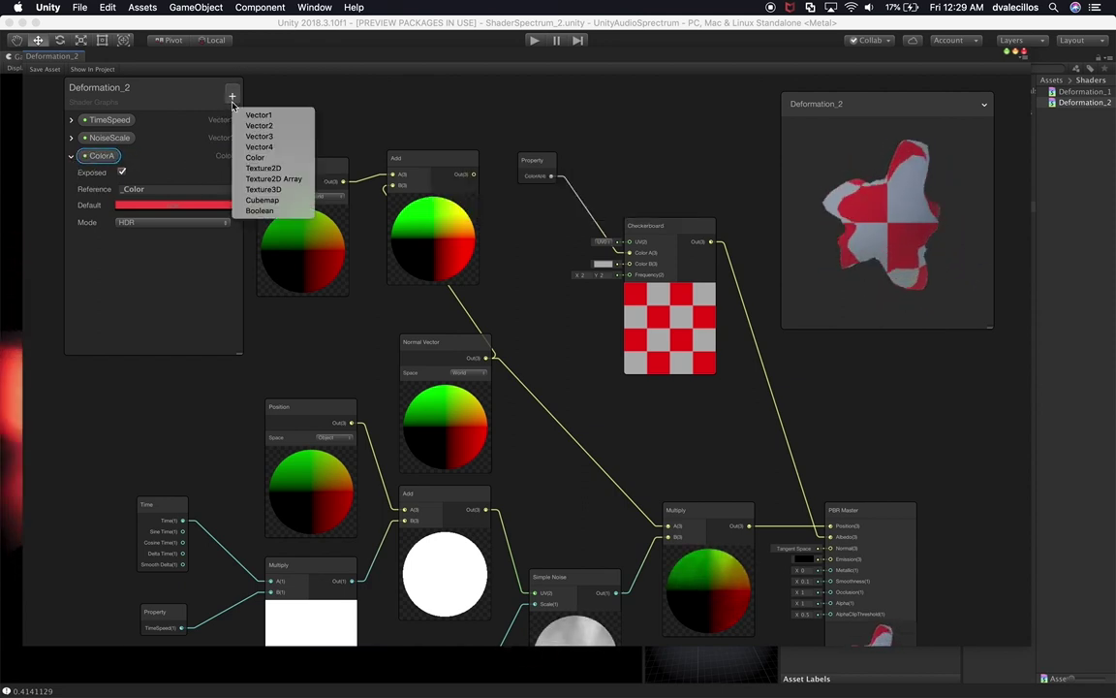
left_click(255, 157)
left_click(120, 235)
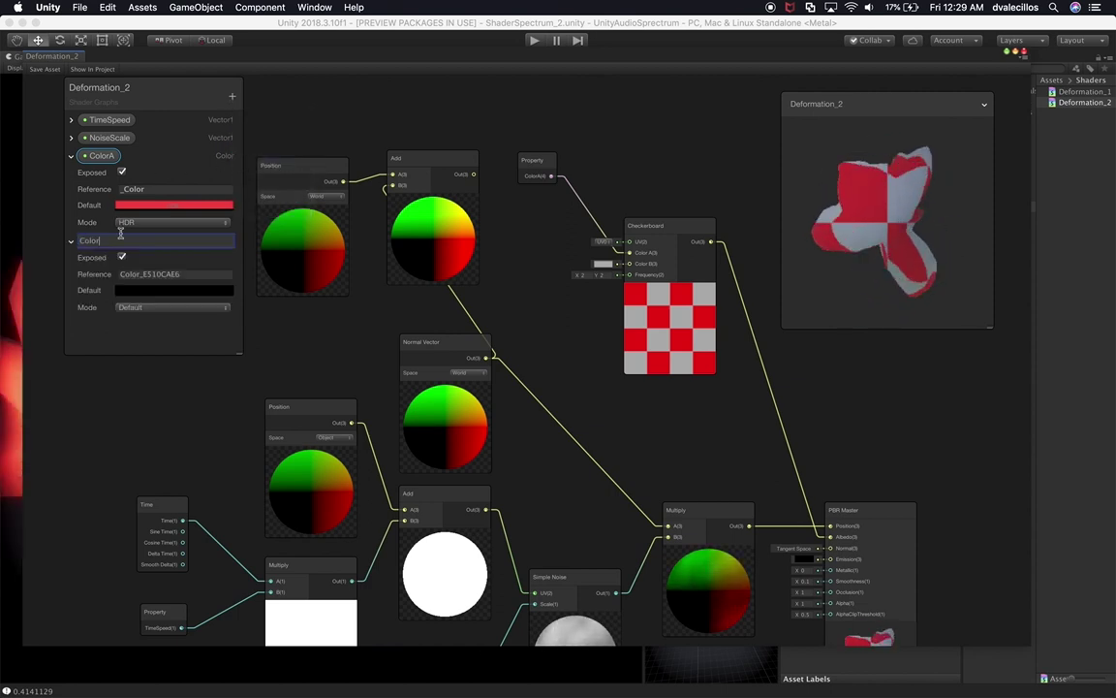
type("B")
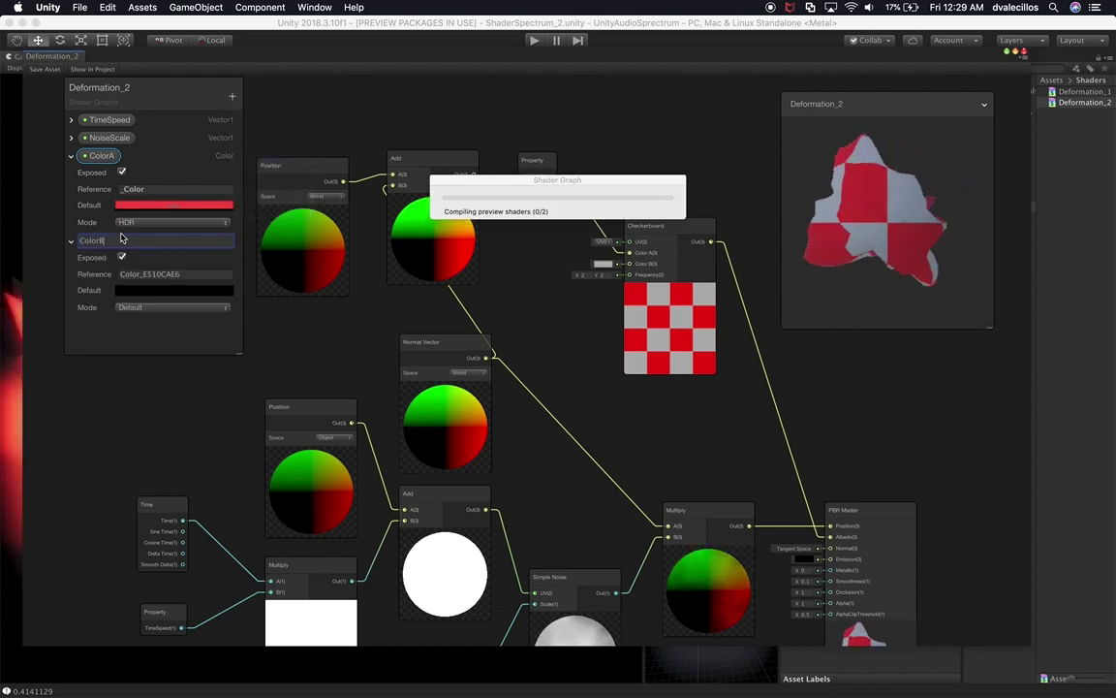
left_click(94, 158)
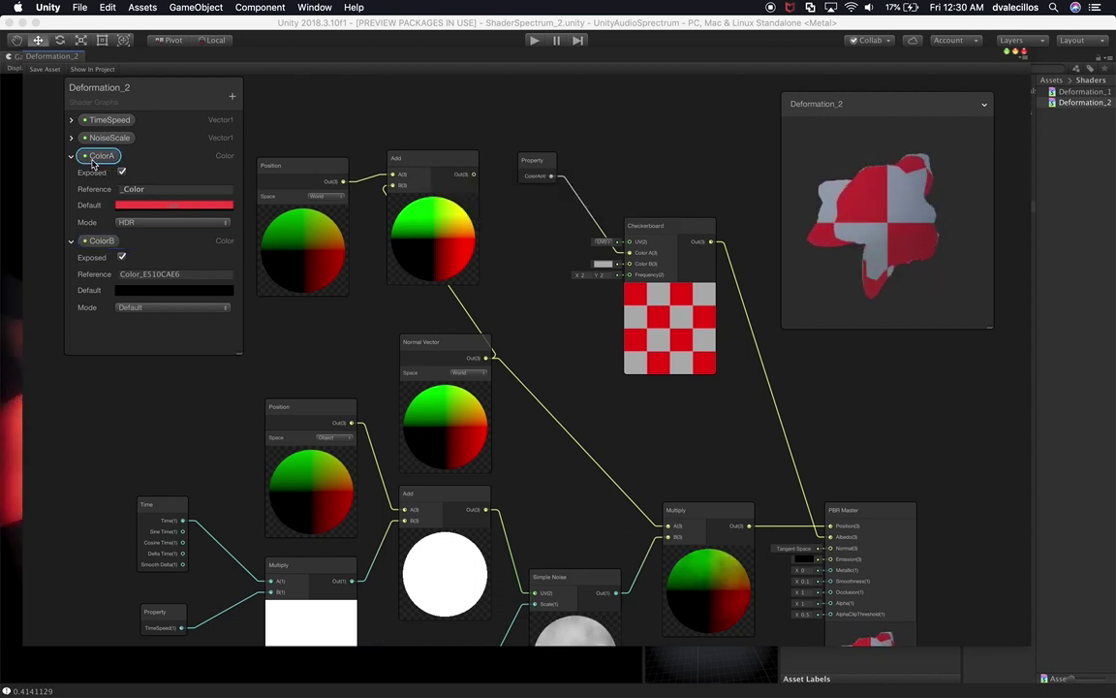
Rename the ColorA and ColorB properties to CheckerBoardColorA and CheckerBoardColorB.
double_click(93, 158)
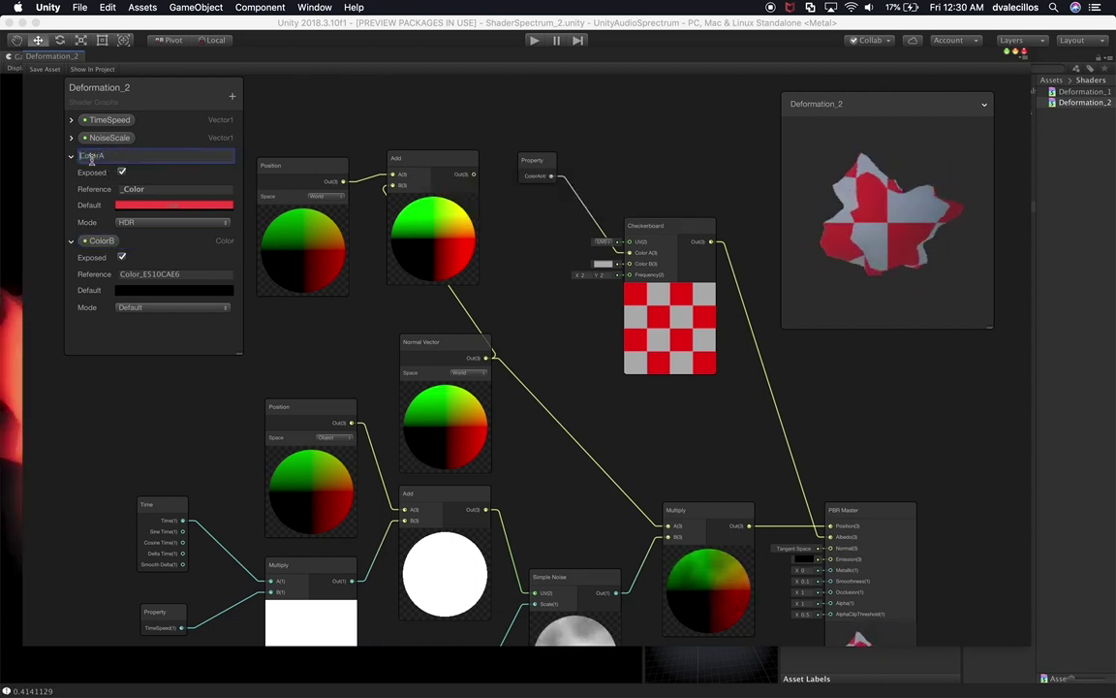
type("CheckerBoard")
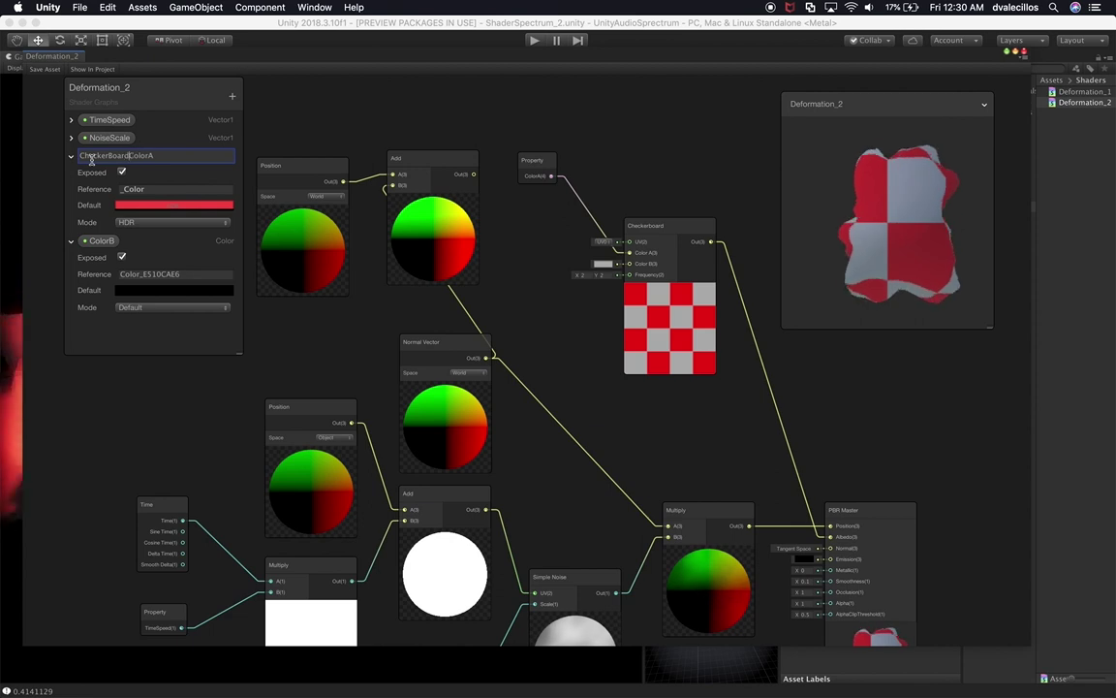
key("Return")
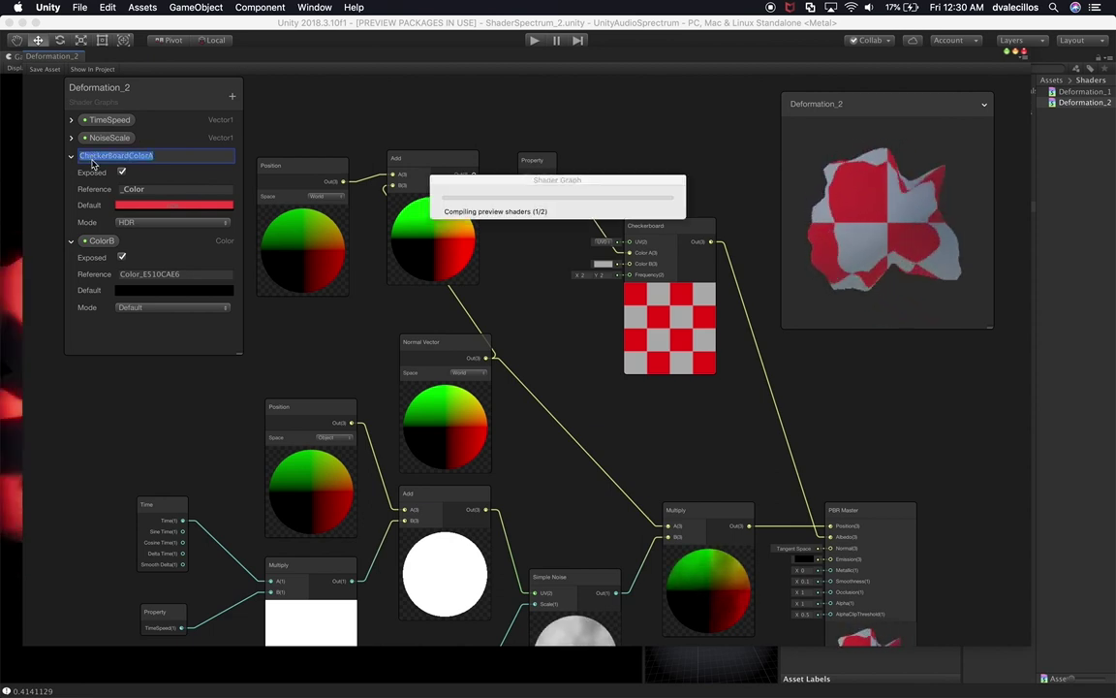
double_click(92, 241)
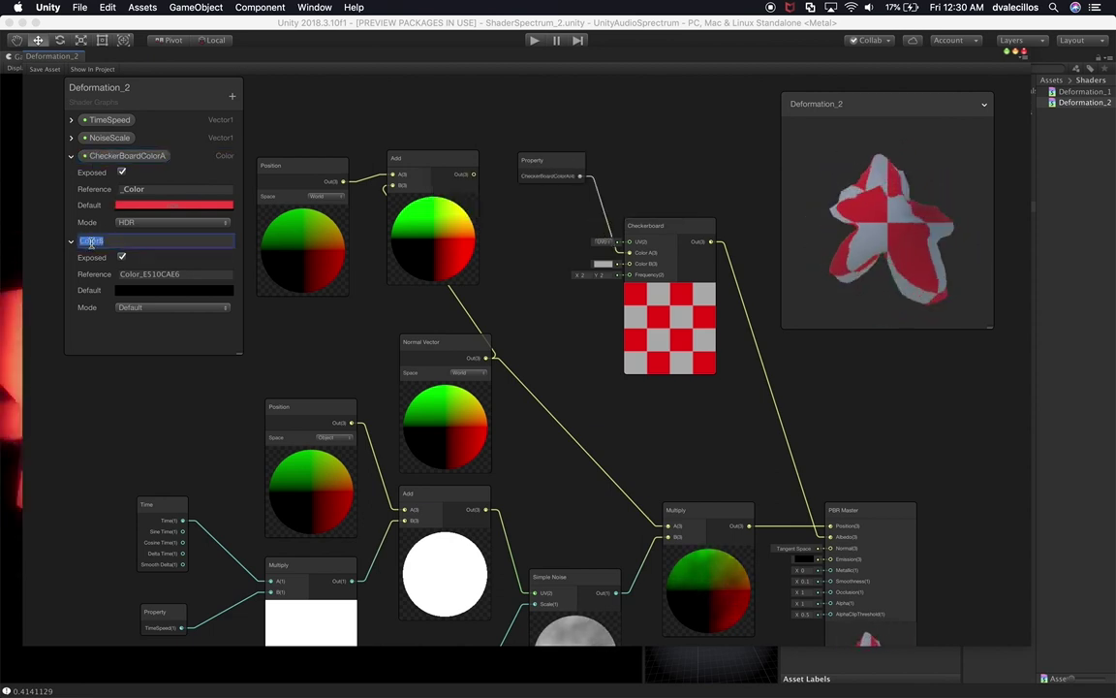
type("CheckerBoardColorA")
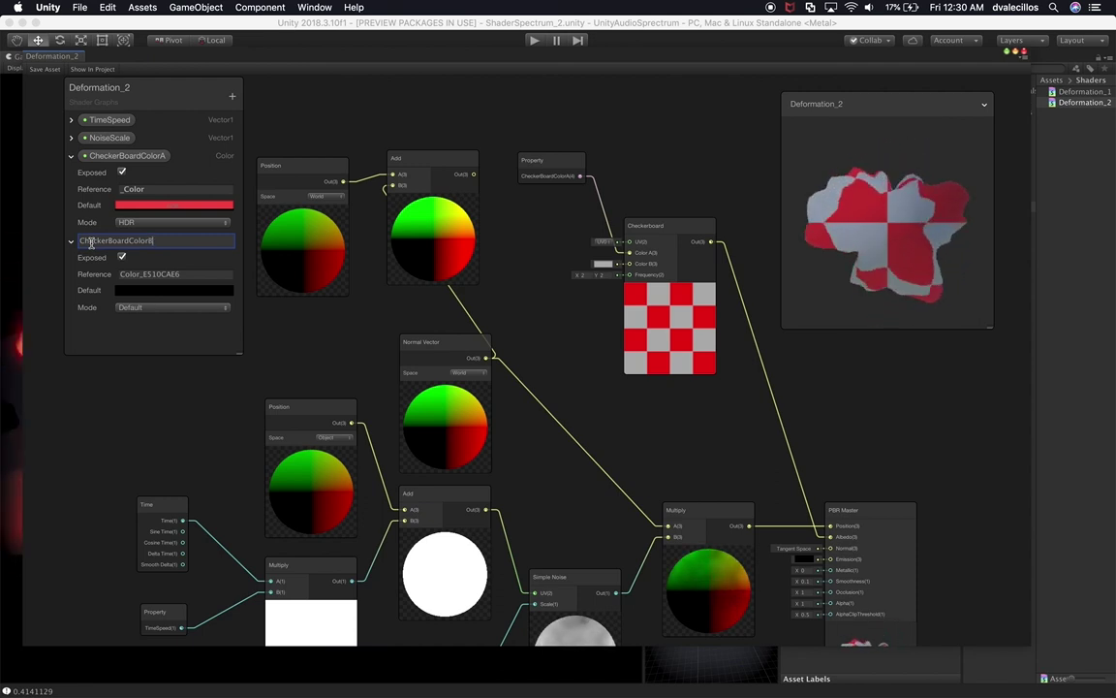
key("Return")
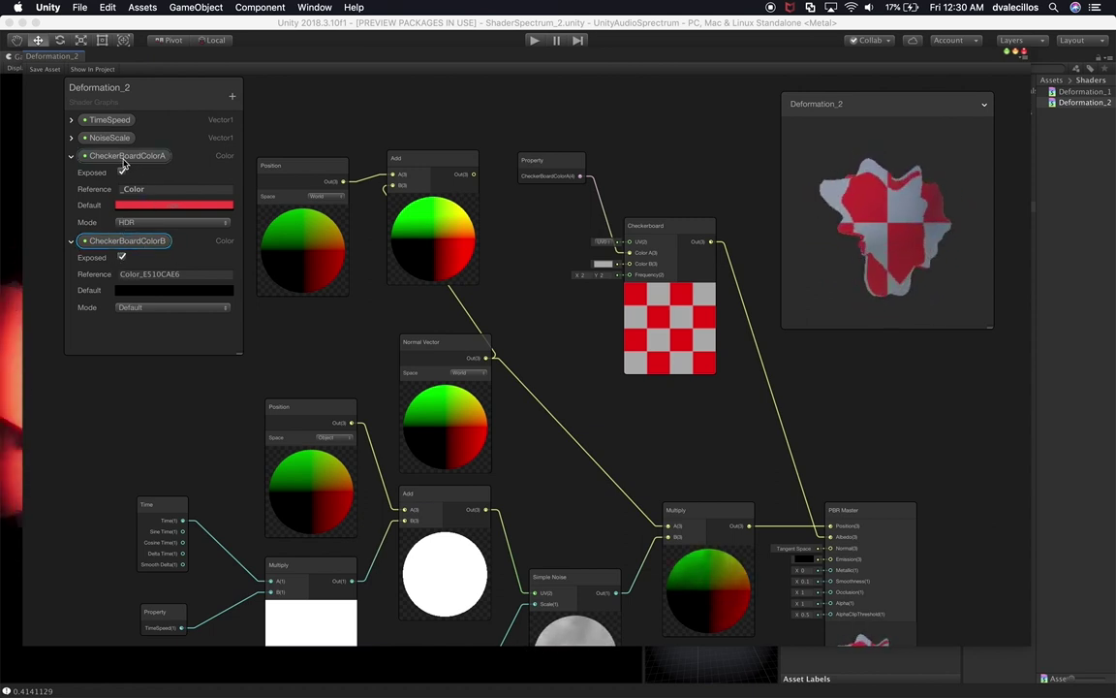
Copy the CheckerBoardColorA name and set that property's reference to _CheckerBoardColorA.
double_click(121, 156)
key("super+c")
left_click(147, 188)
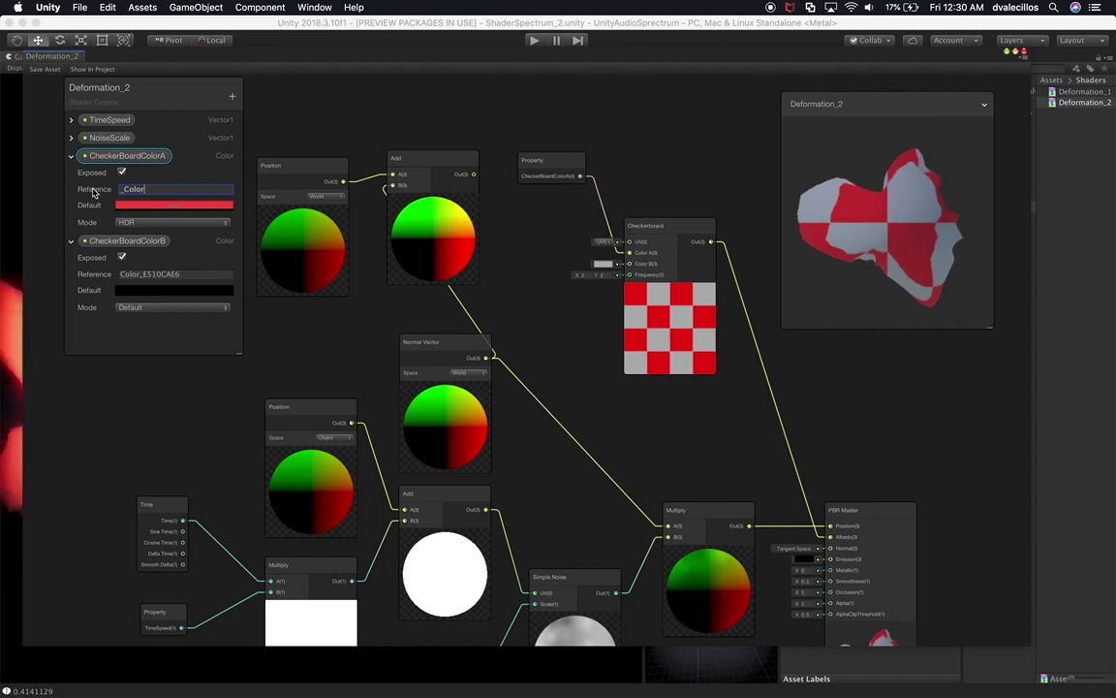
key("super+a")
key("super+v")
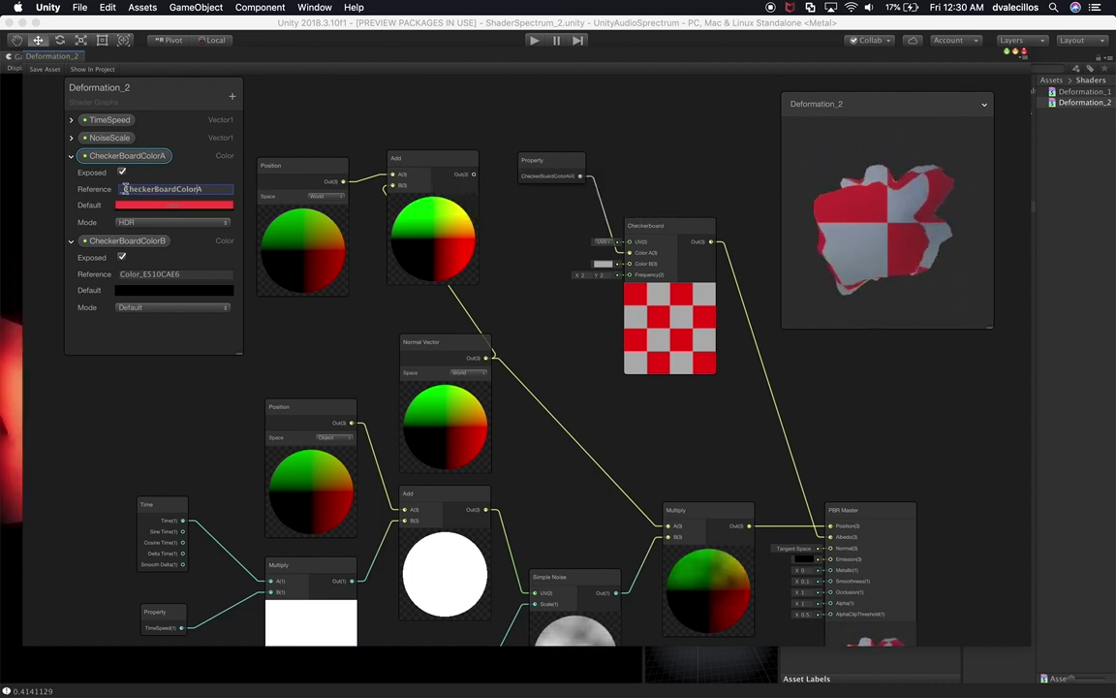
Copy the CheckerBoardColorB name and use it as that property's reference, _CheckerBoardColorB.
double_click(107, 240)
key("super+c")
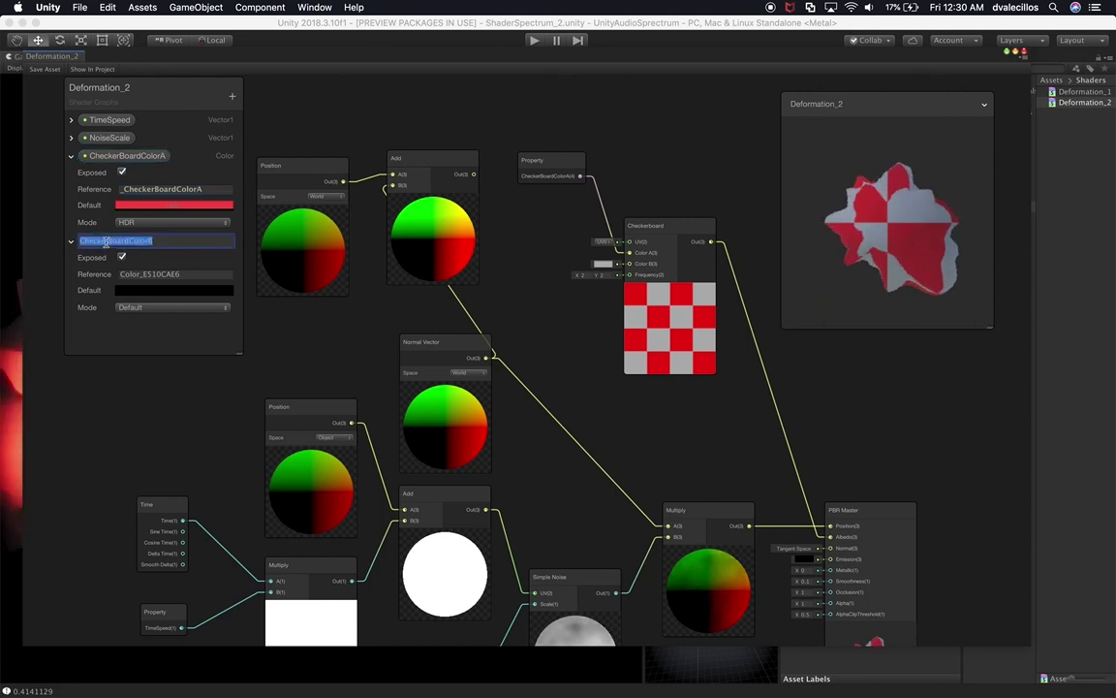
double_click(145, 274)
key("super+v")
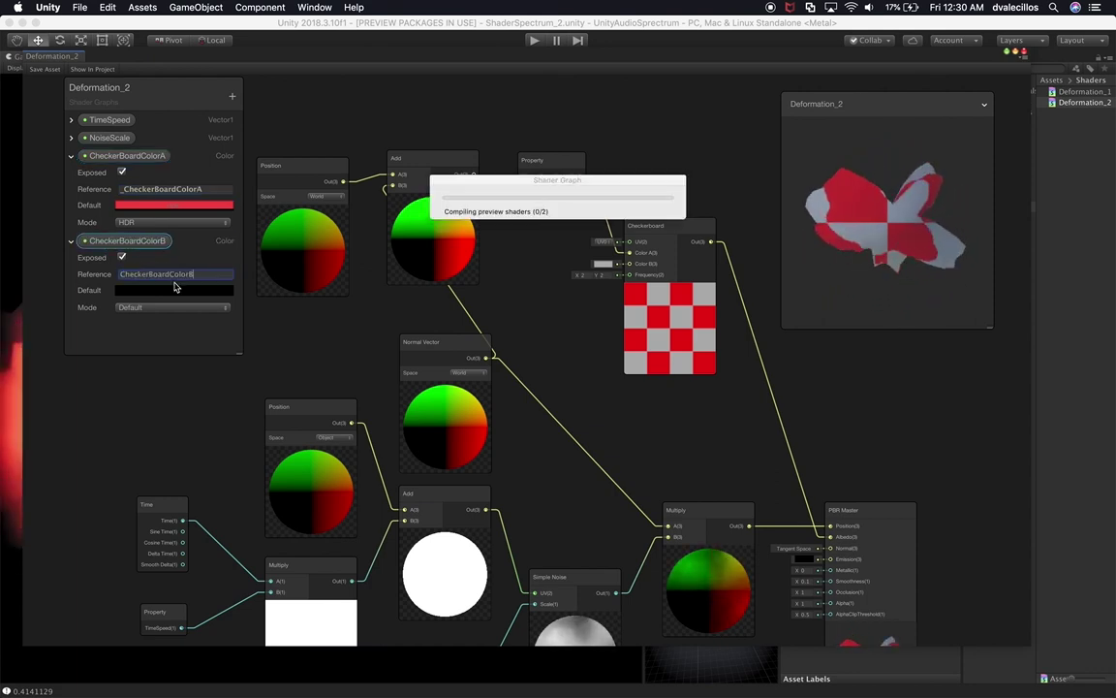
Place a CheckerBoardColorB node below the CheckerBoardColorA node and connect it to the Checkerboard's Color B input.
left_click(142, 242)
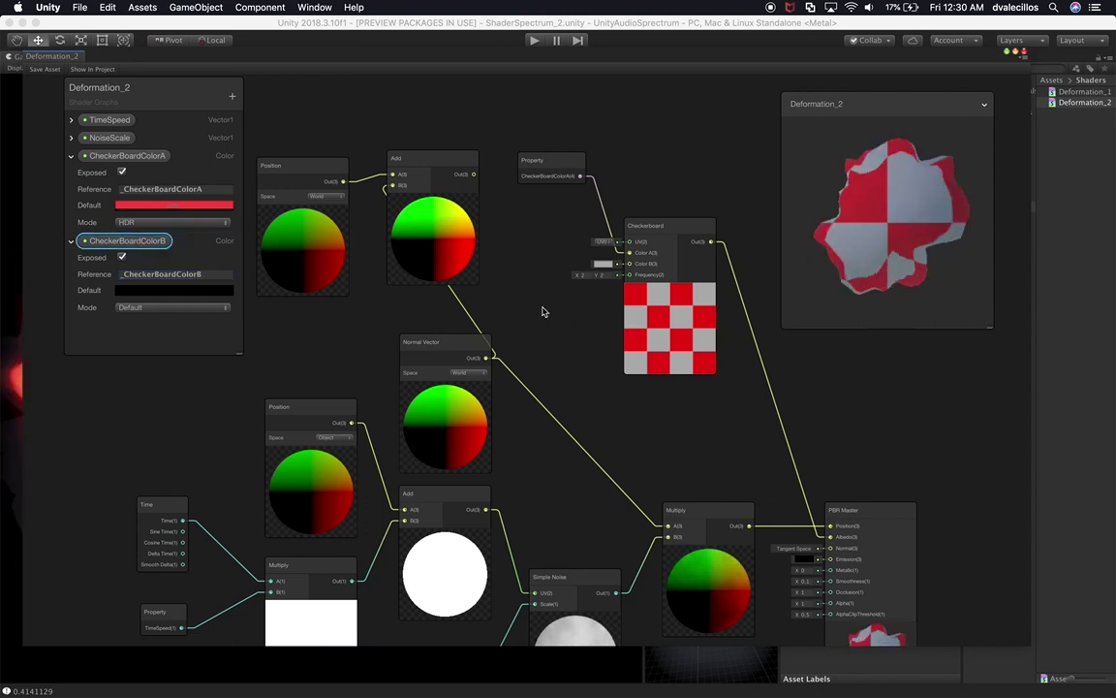
left_click_drag(540, 322, 540, 217)
left_click_drag(544, 165, 530, 168)
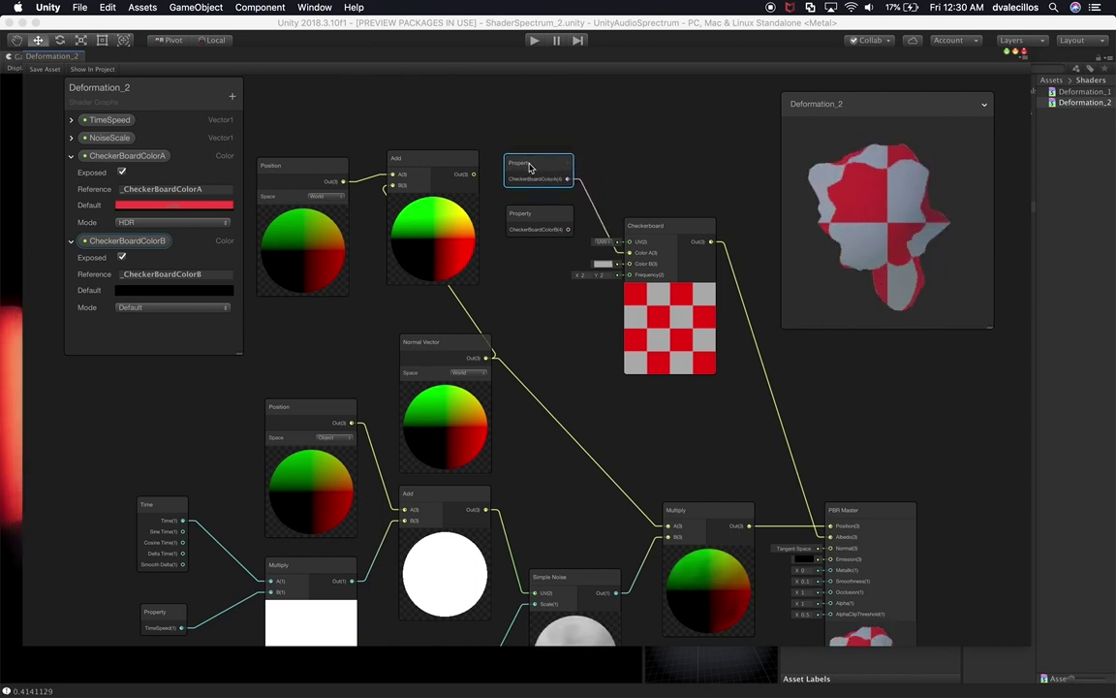
left_click_drag(568, 229, 630, 263)
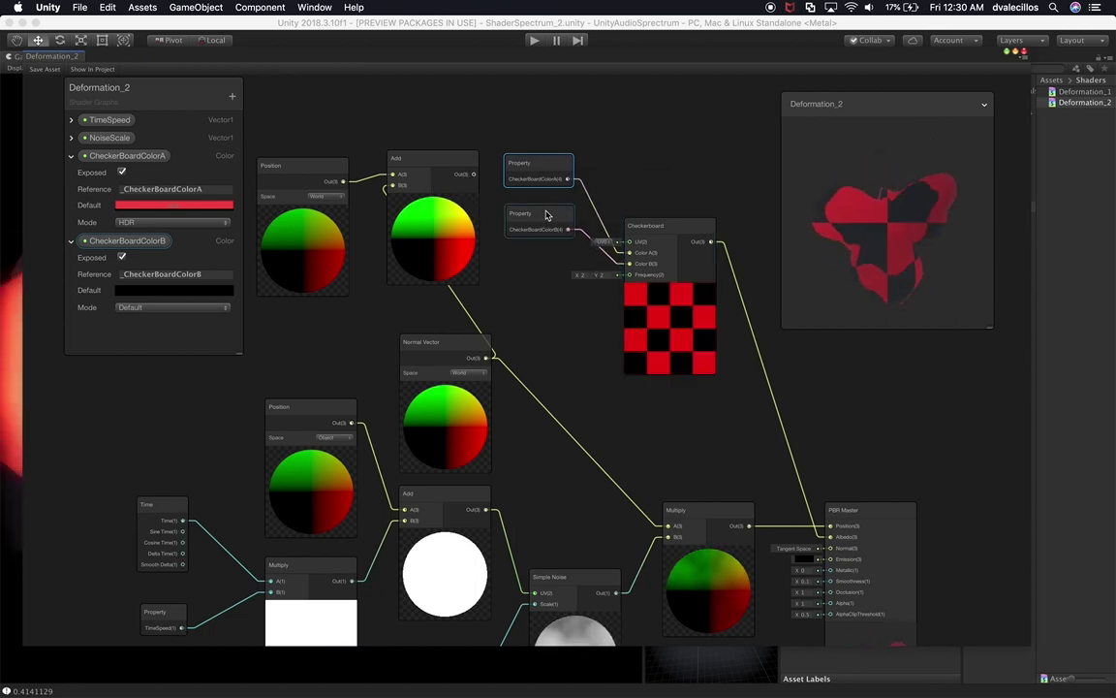
Set CheckerBoardColorB's default color to gray and adjust the position of its node in the graph.
left_click(171, 291)
mouse_move(992, 334)
left_mouse_down()
mouse_move(991, 325)
mouse_move(990, 347)
mouse_move(989, 302)
mouse_move(986, 314)
left_mouse_up()
key("Return")
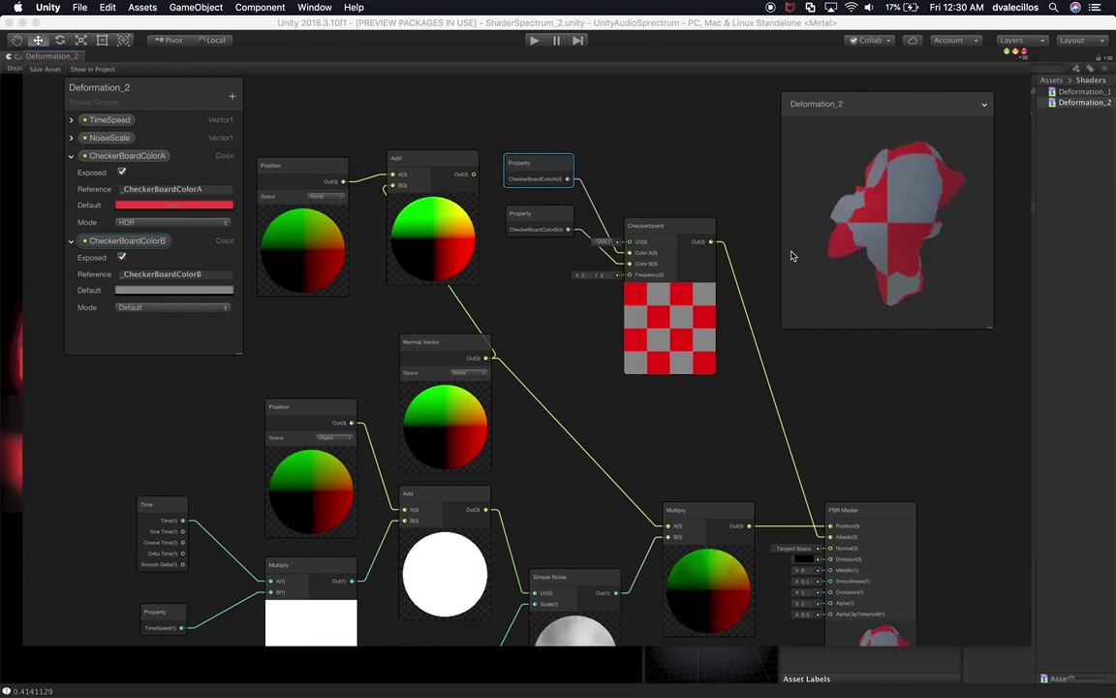
left_click(539, 221)
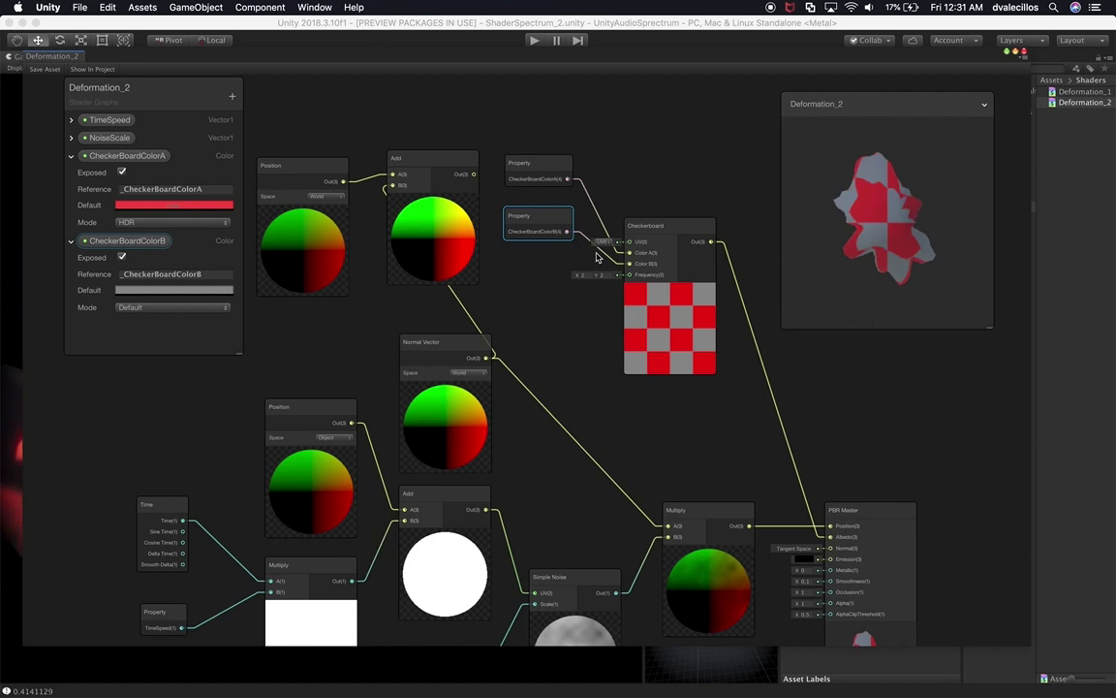
Copy the CheckerBoardColorB name and collapse both checkerboard color properties in the blackboard.
double_click(112, 241)
key("super+c")
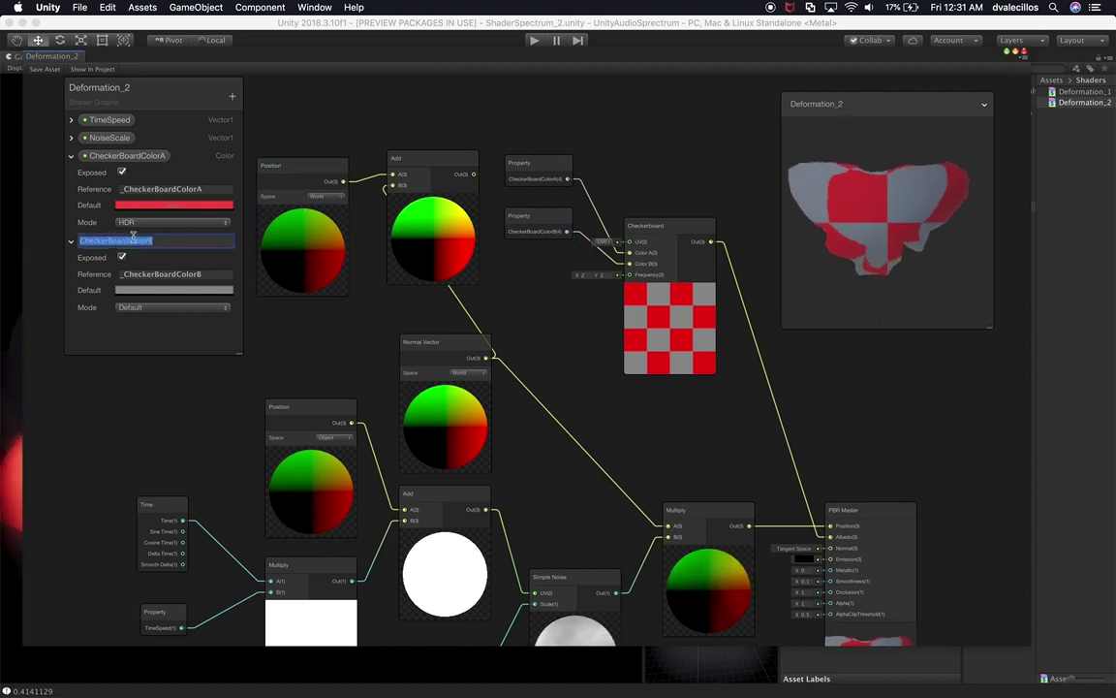
left_click(165, 242)
left_click(72, 243)
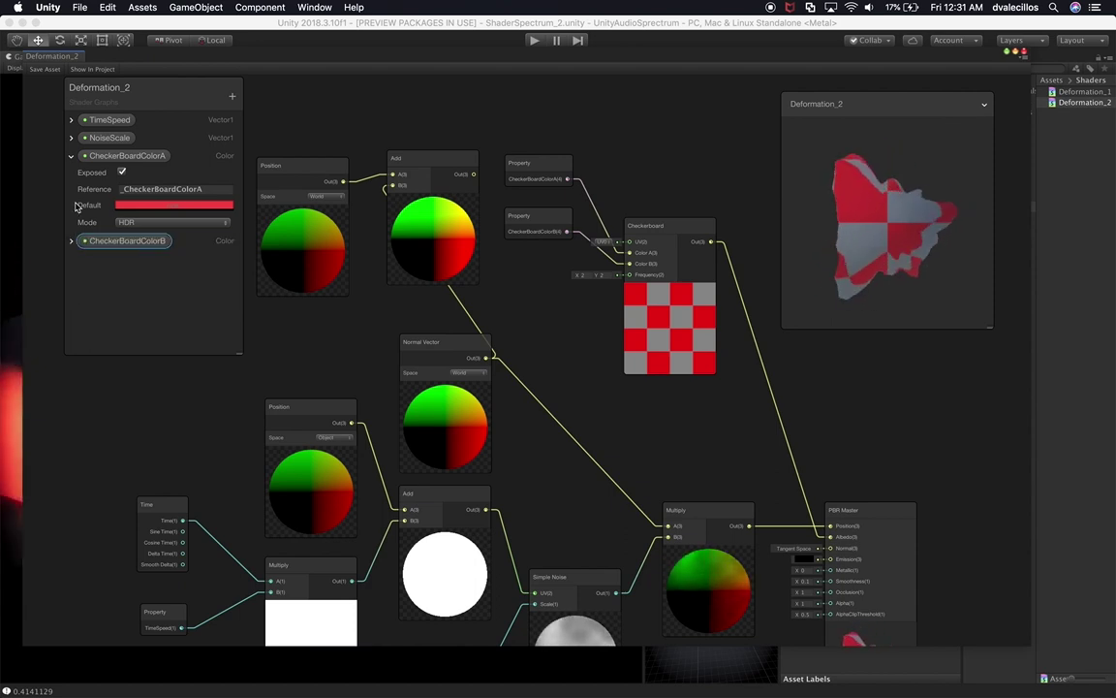
left_click(71, 156)
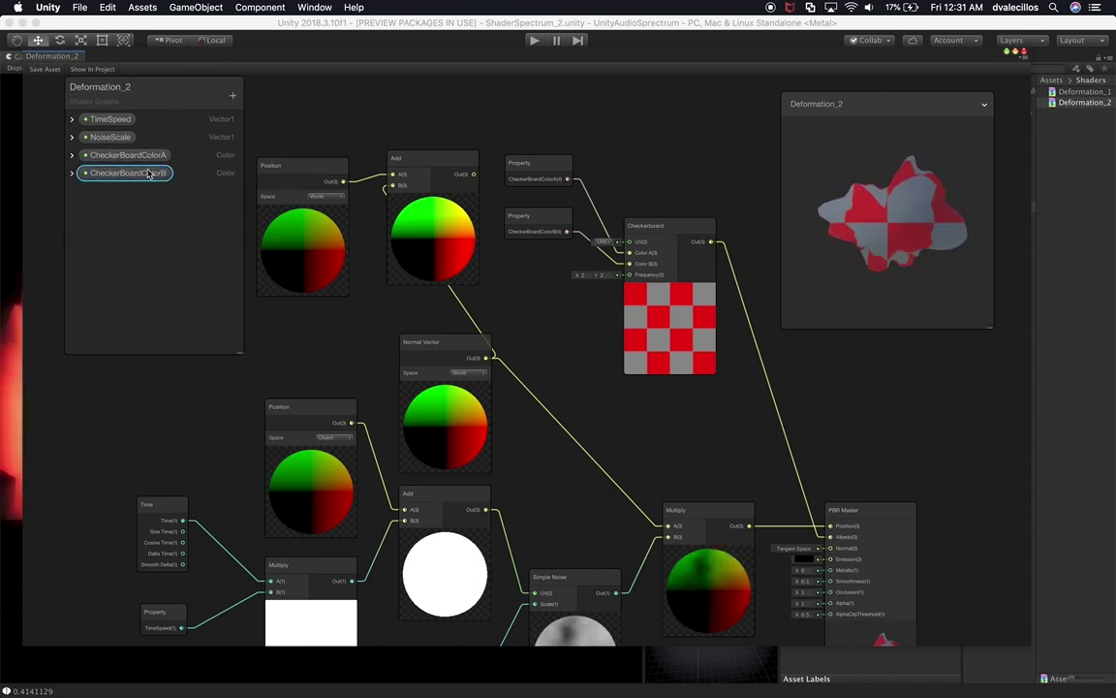
Add a Vector2 property to the blackboard and name it CheckerBoardFrequency, reusing the copied name's CheckerBoard prefix.
left_click(233, 95)
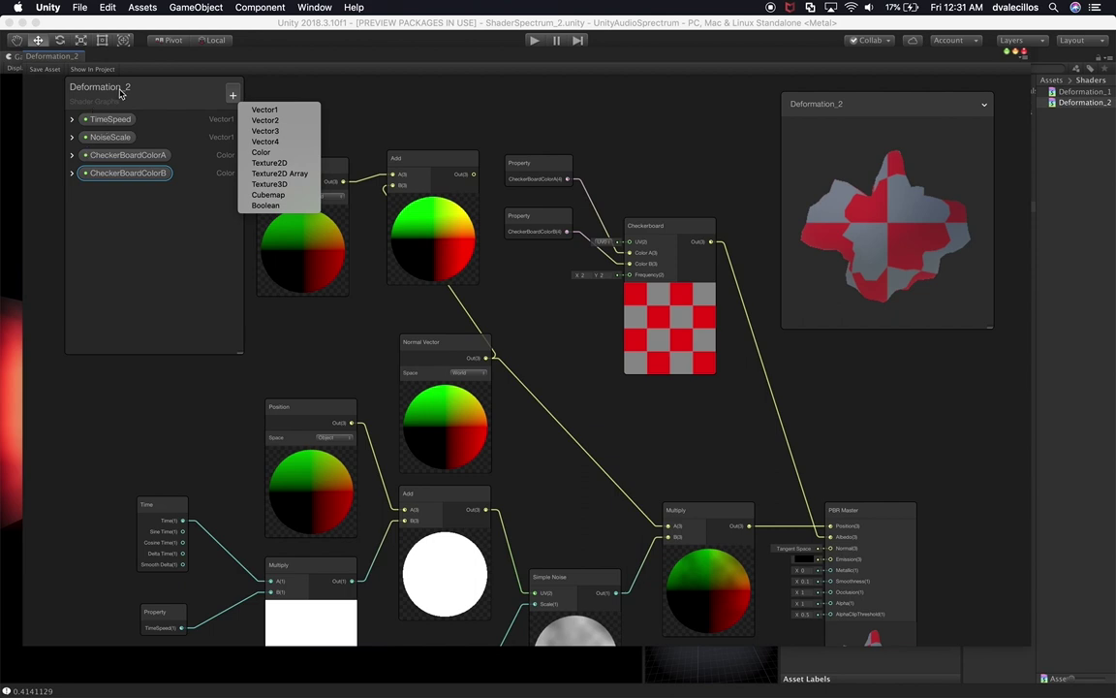
left_click(271, 123)
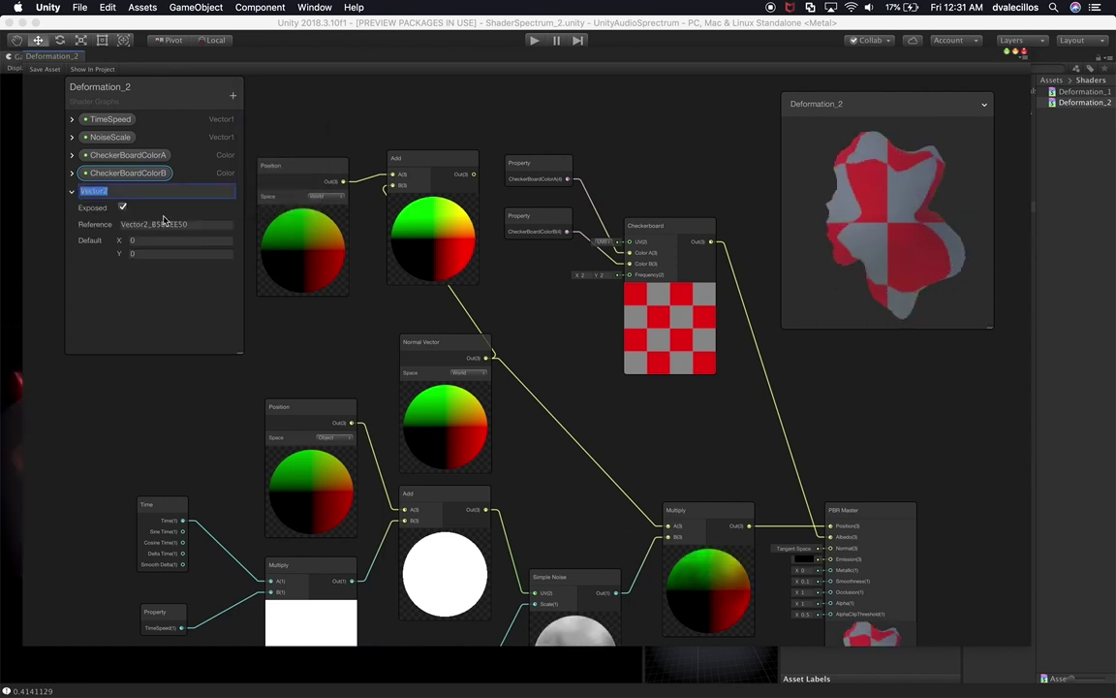
key("super+v")
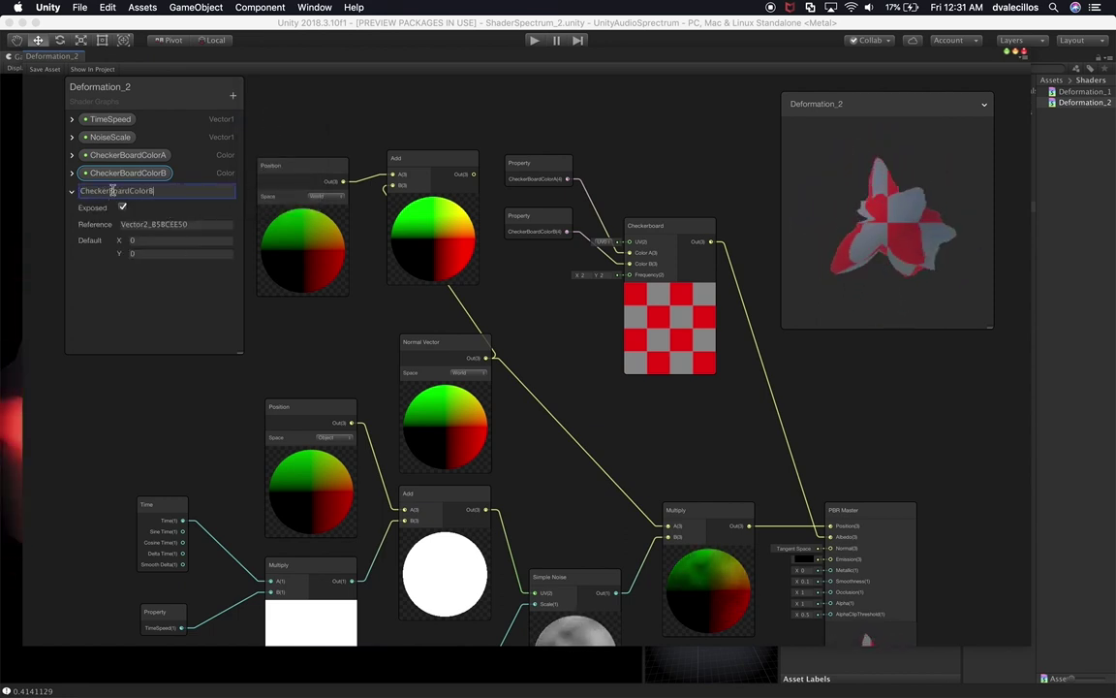
key("shift+Left")
key("shift+Left")
key("shift+Left")
key("shift+Left")
key("shift+Left")
key("shift+Left")
type("Freque")
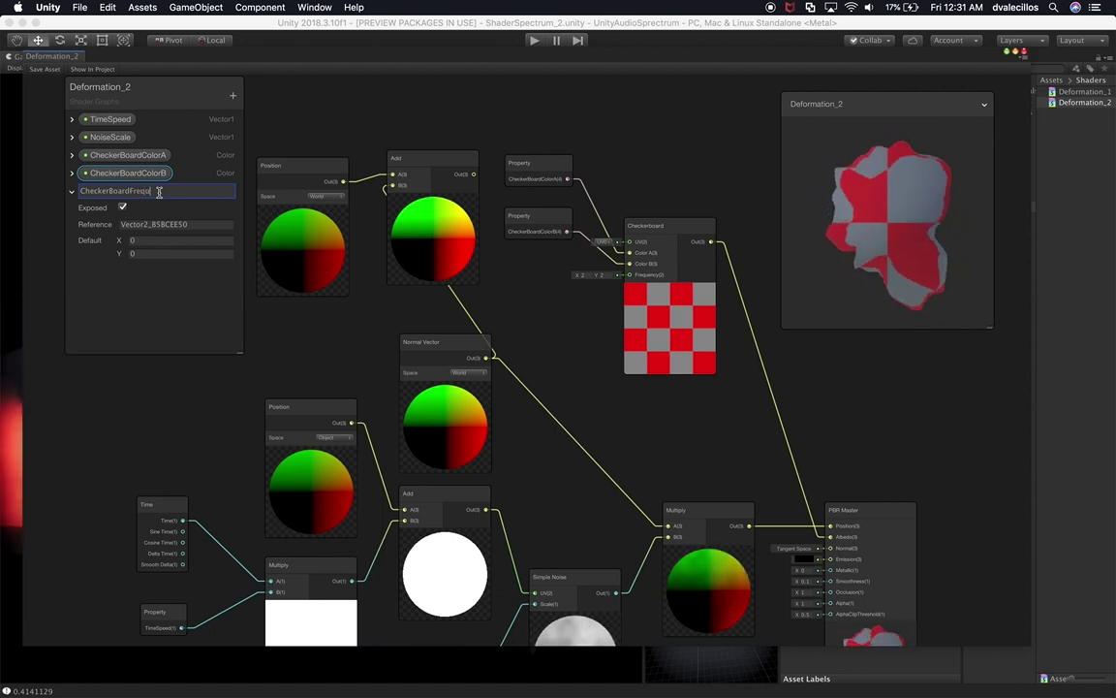
type("ncy")
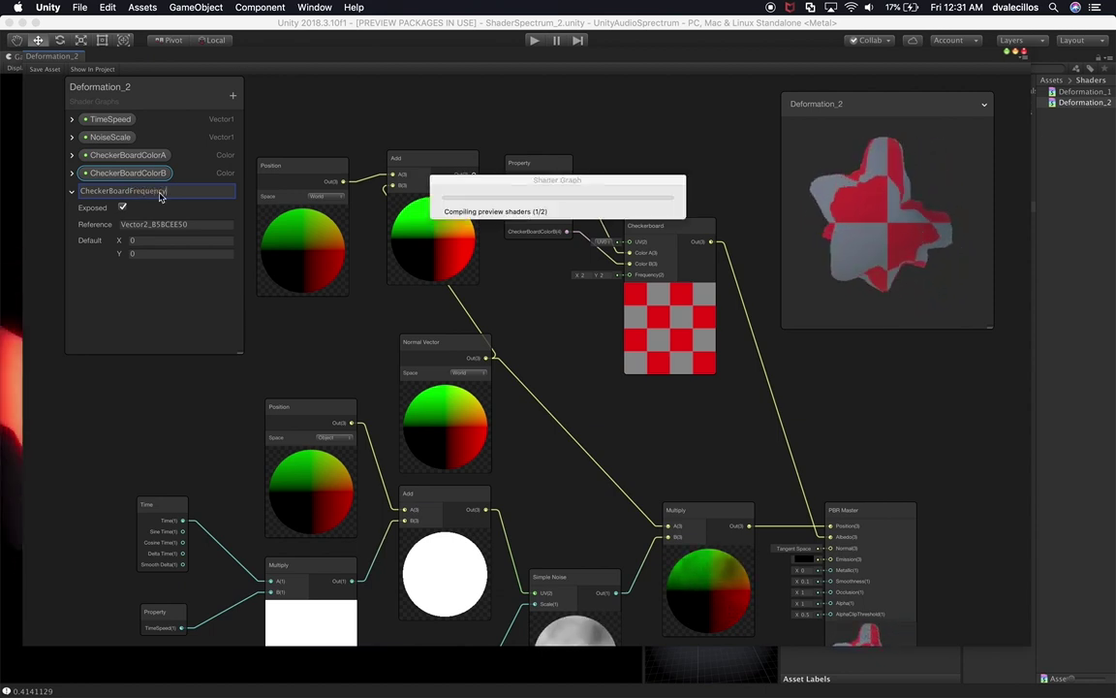
key("Return")
Copy the CheckerBoardFrequency name and set that property's reference to _CheckerBoardFrequency.
double_click(174, 190)
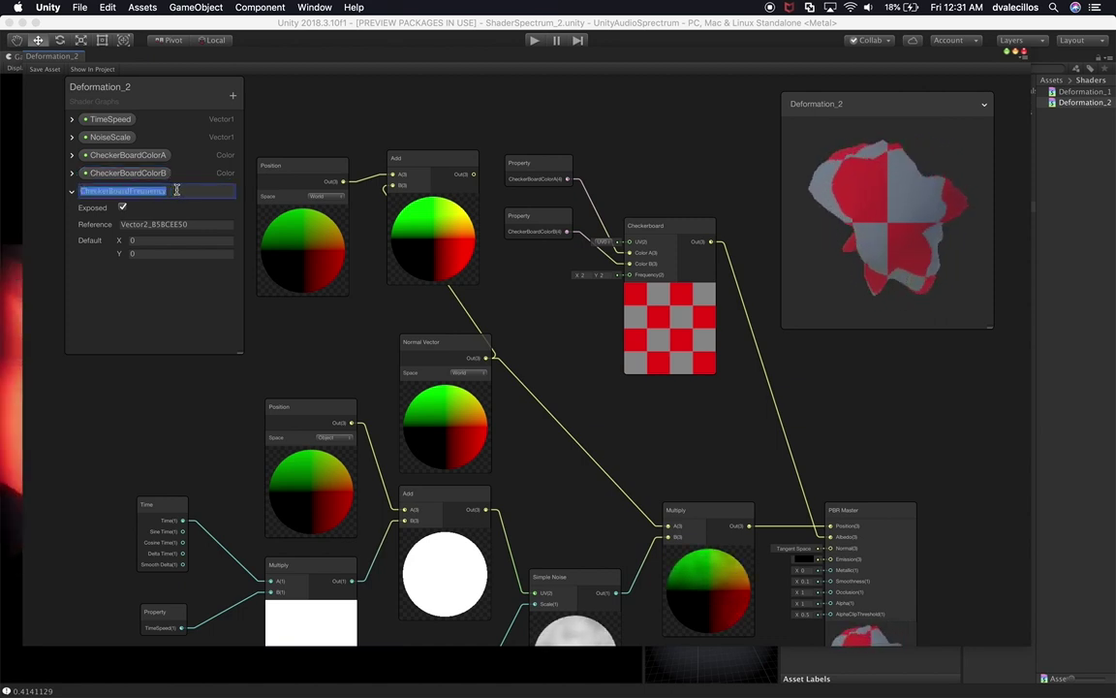
key("super+c")
left_click(184, 224)
key("super+v")
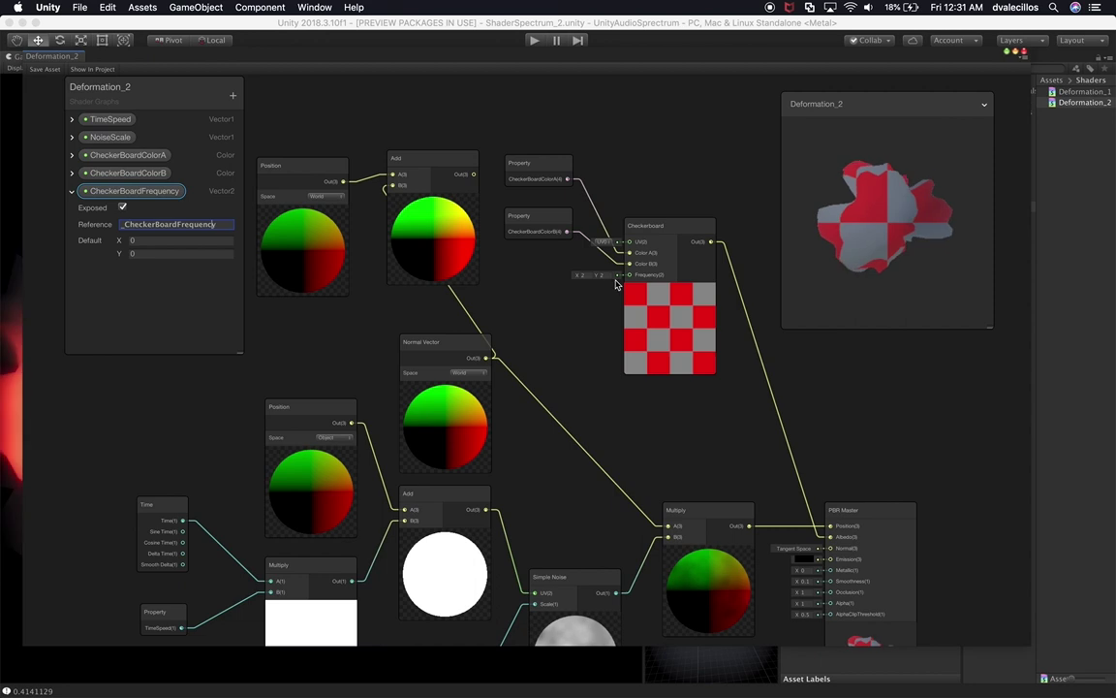
Set CheckerBoardFrequency's default value to X 2 and Y 2.
left_click(161, 243)
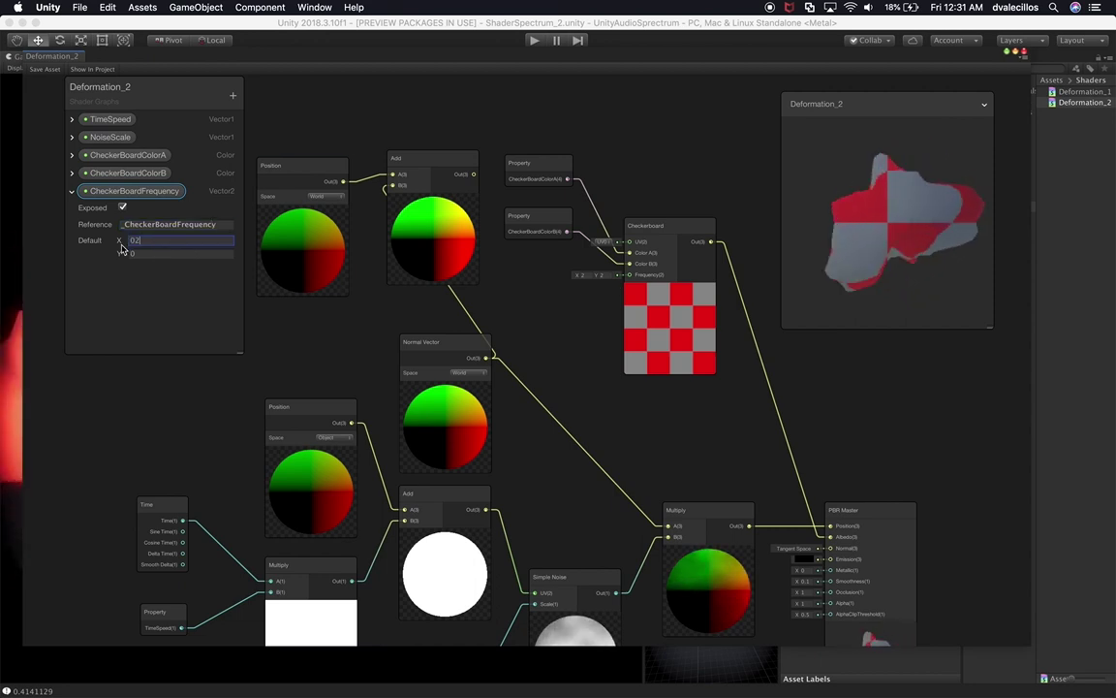
type("0.22")
left_click(144, 251)
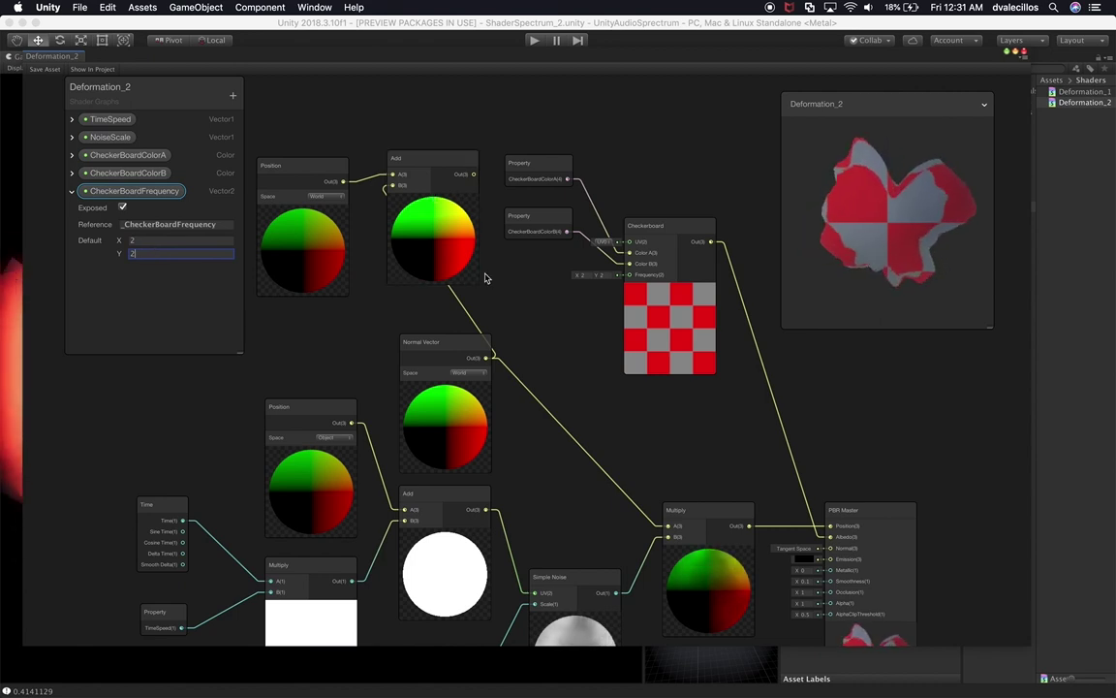
Place a CheckerBoardFrequency node, connect it to the Checkerboard's Frequency input, and tidy the positions of both nodes.
left_click_drag(176, 197, 631, 275)
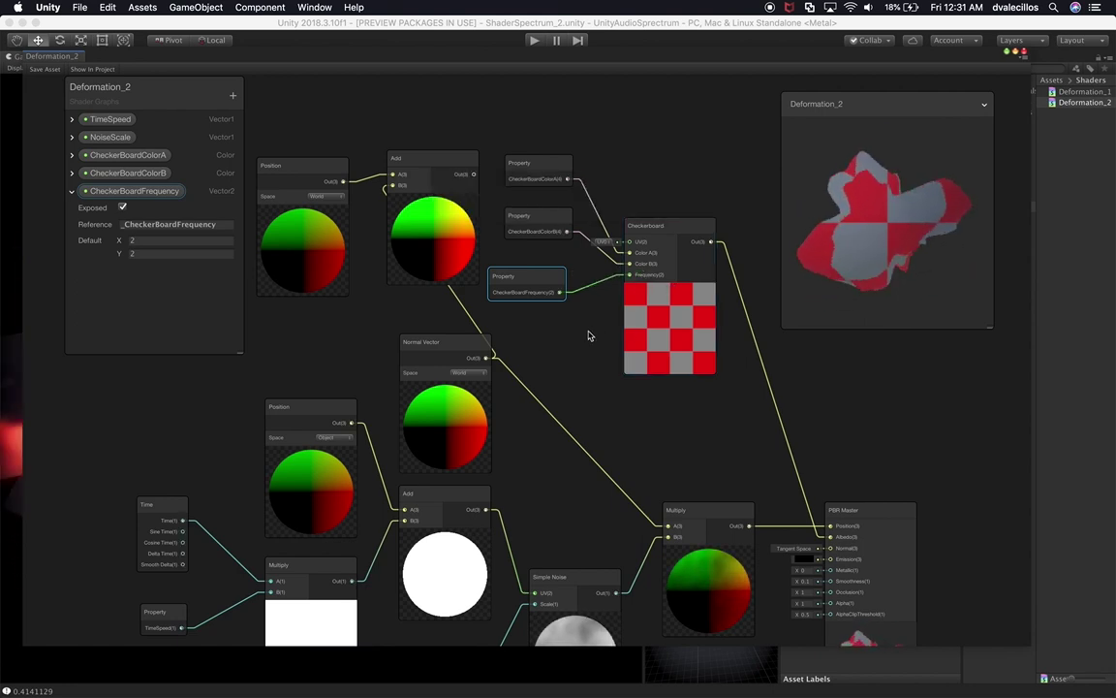
left_click_drag(549, 279, 559, 282)
left_click_drag(637, 248, 670, 237)
Try a default X of 3 for CheckerBoardFrequency, return it to 2, and save the shader graph asset.
left_click_drag(121, 246, 144, 241)
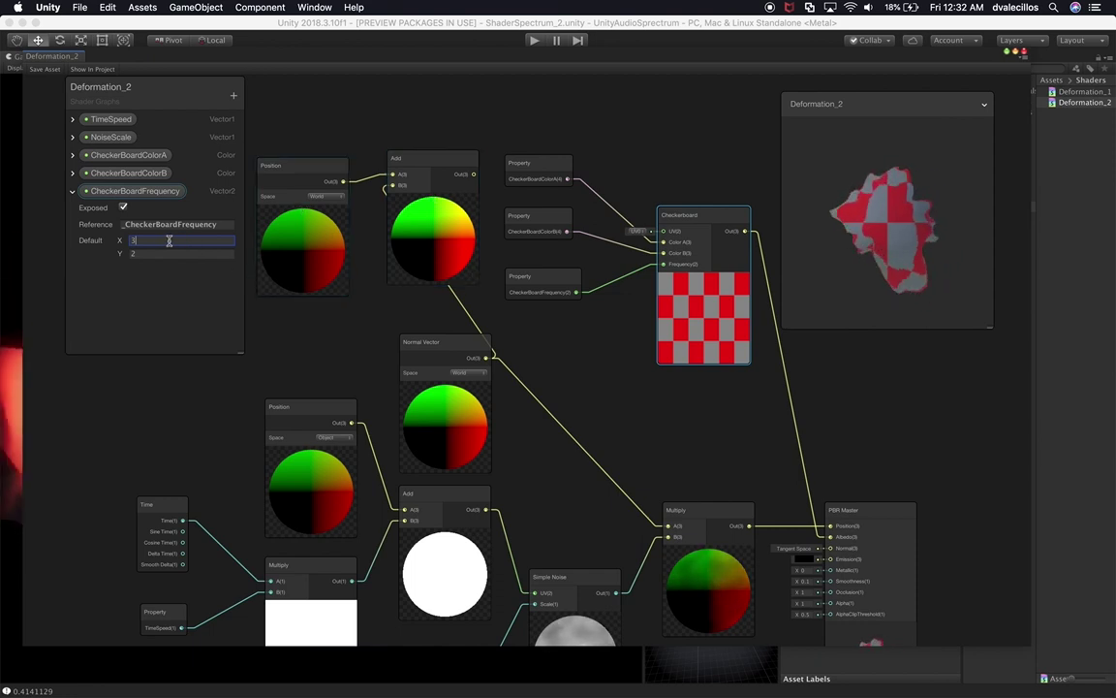
key("BackSpace")
type("2")
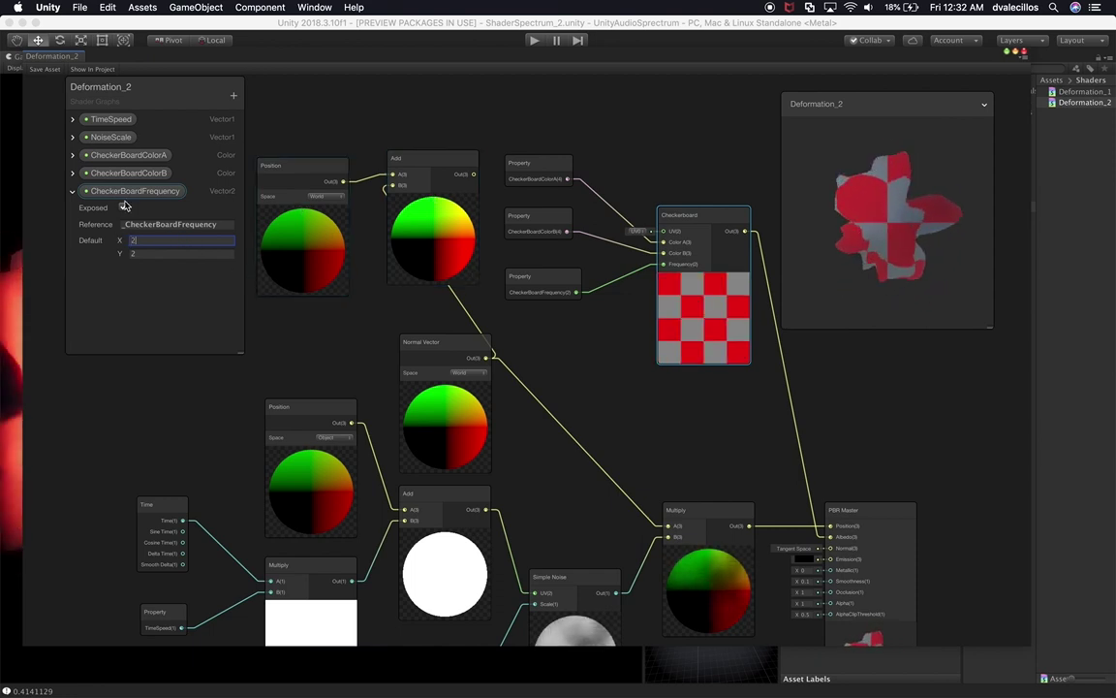
left_click(52, 71)
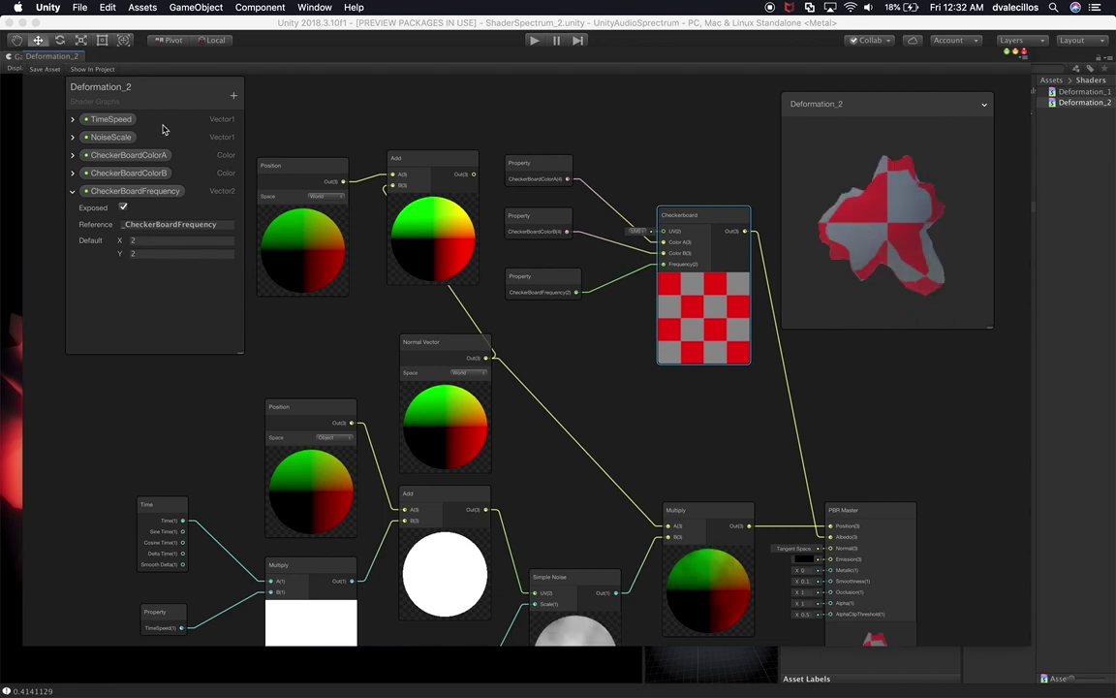
Try CheckerBoardFrequency default X values of 210 and 10, and settle on 7.
left_click(169, 240)
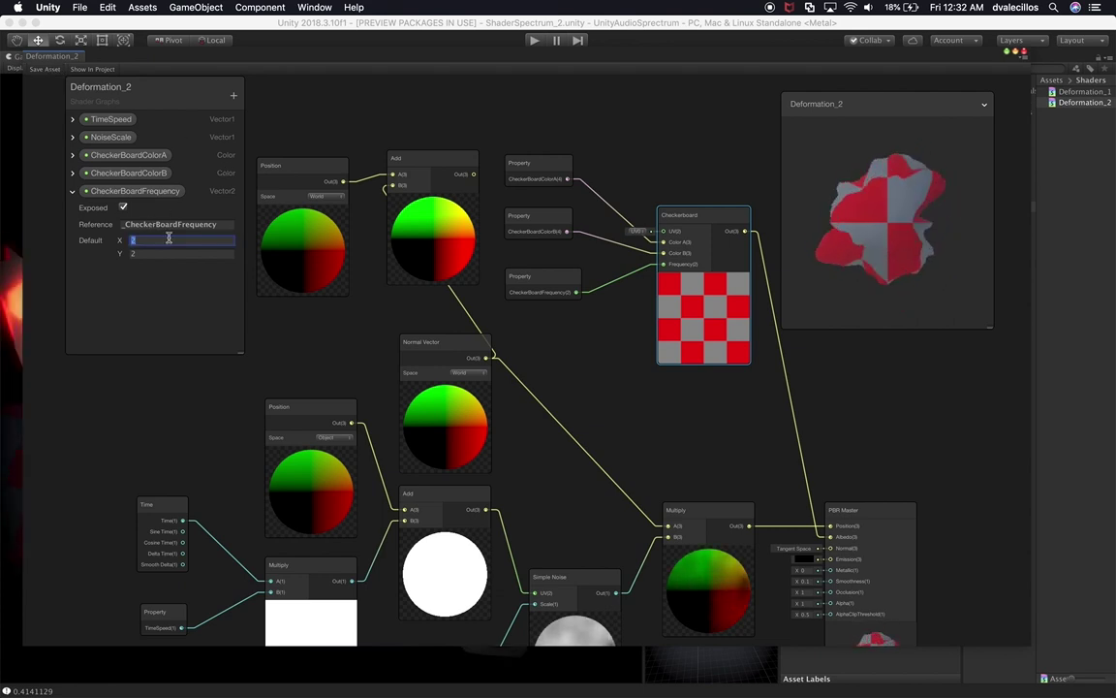
type("200")
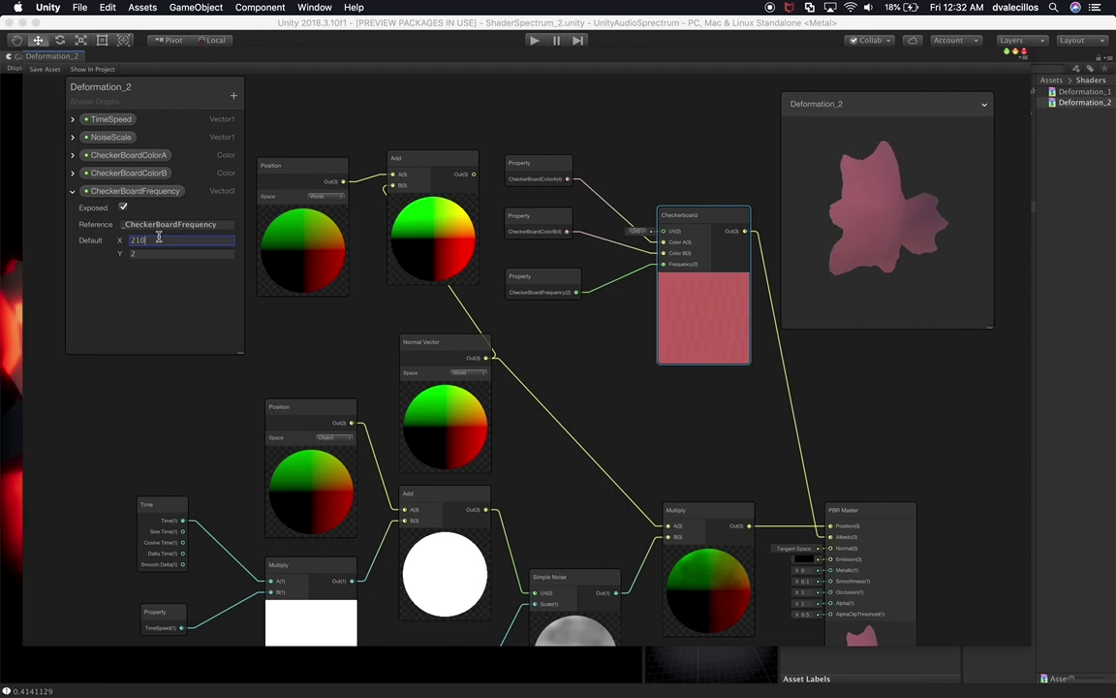
key("BackSpace")
key("BackSpace")
key("BackSpace")
type("20")
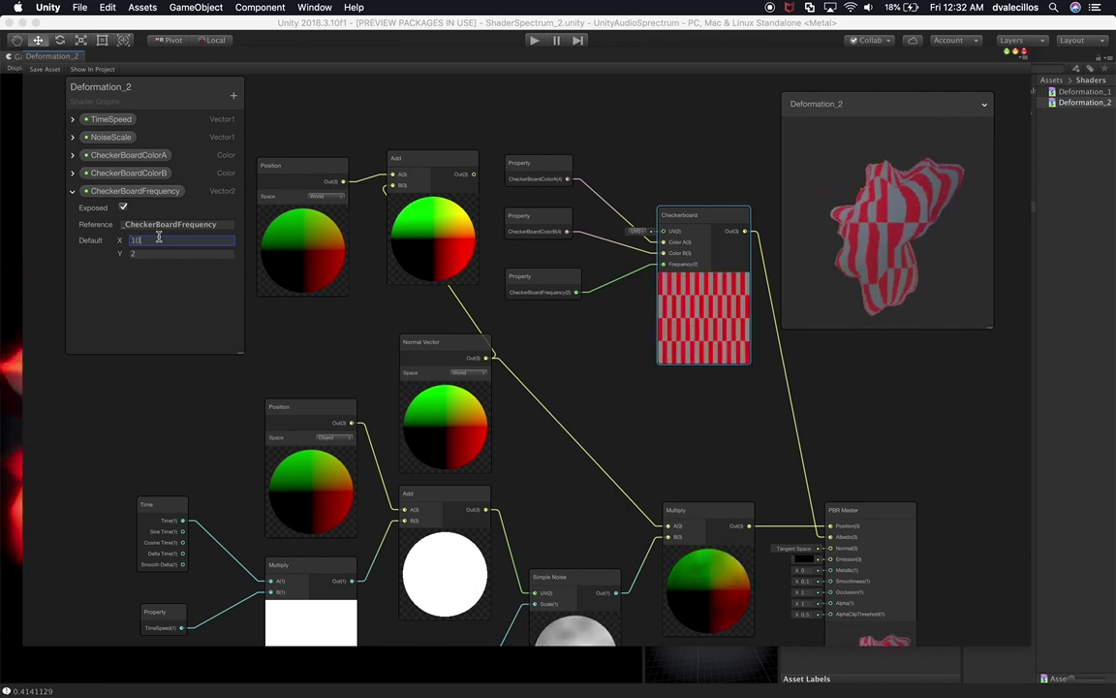
key("BackSpace")
key("BackSpace")
type("7")
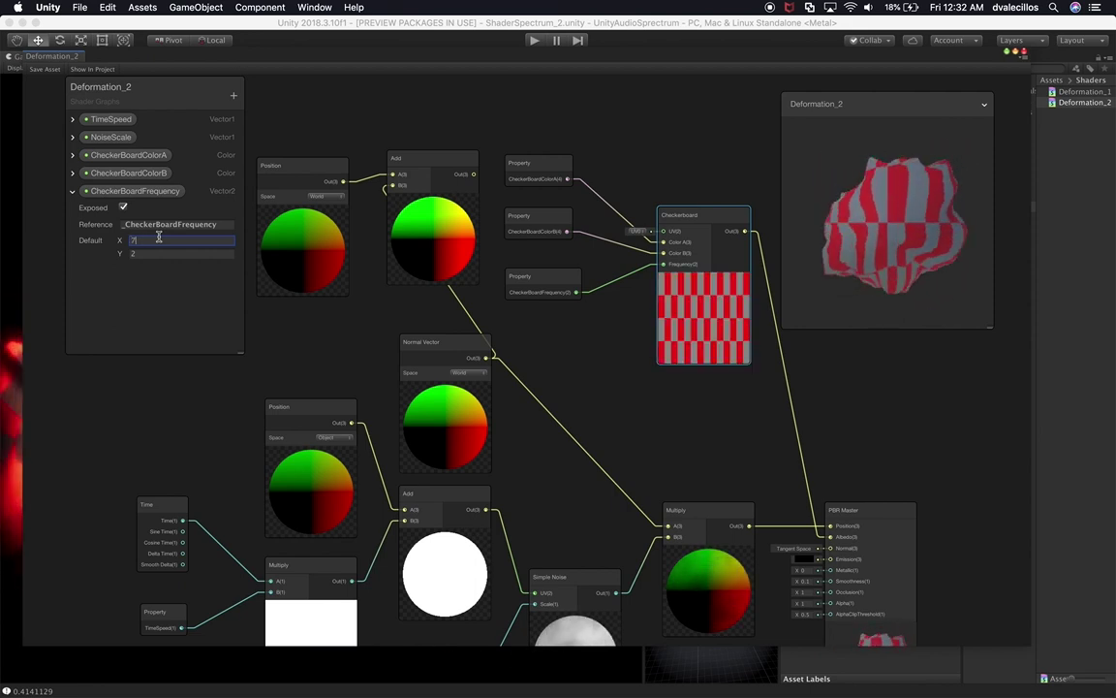
Set CheckerBoardFrequency's default Y to 7, save the shader graph asset, and return to the ShaderSpectrum_2 scene.
left_click(142, 253)
type("7")
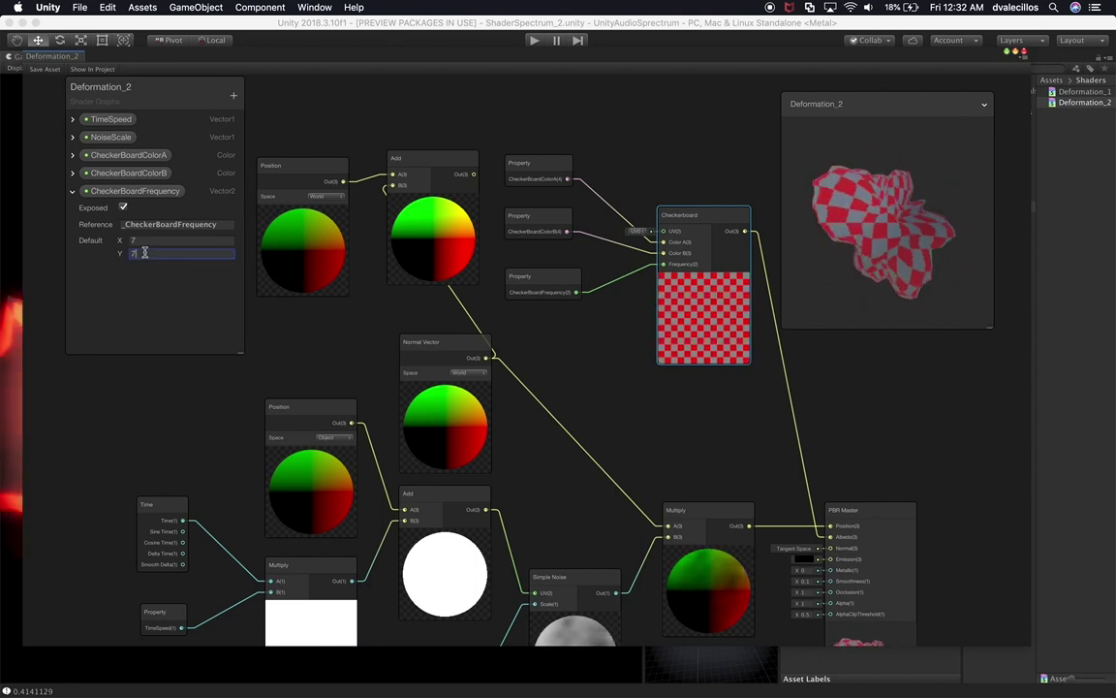
left_click(49, 68)
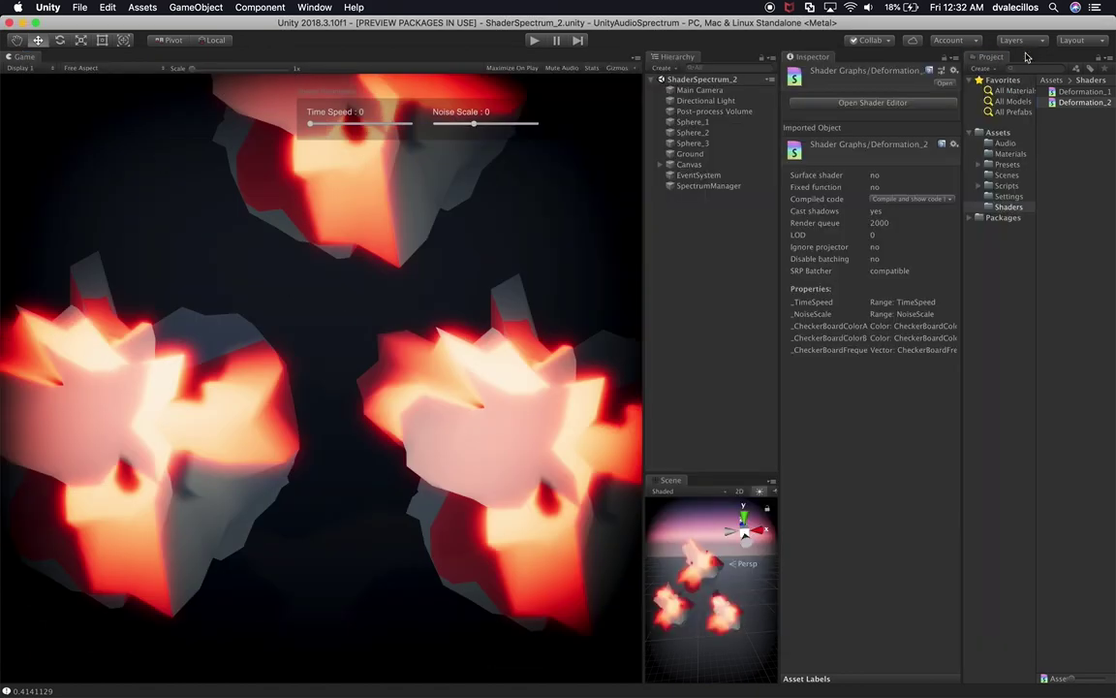
left_click(1052, 75)
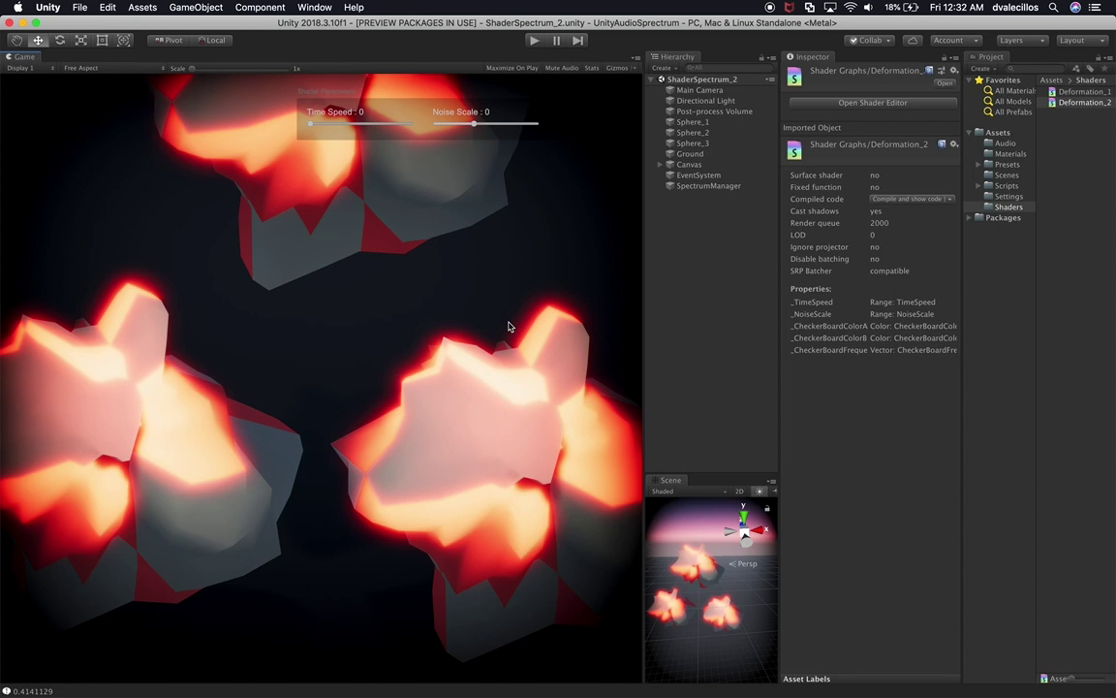
Look through the Canvas and its TimeSpeedSlider, run the scene to watch the spheres react, and stop it.
left_click(707, 166)
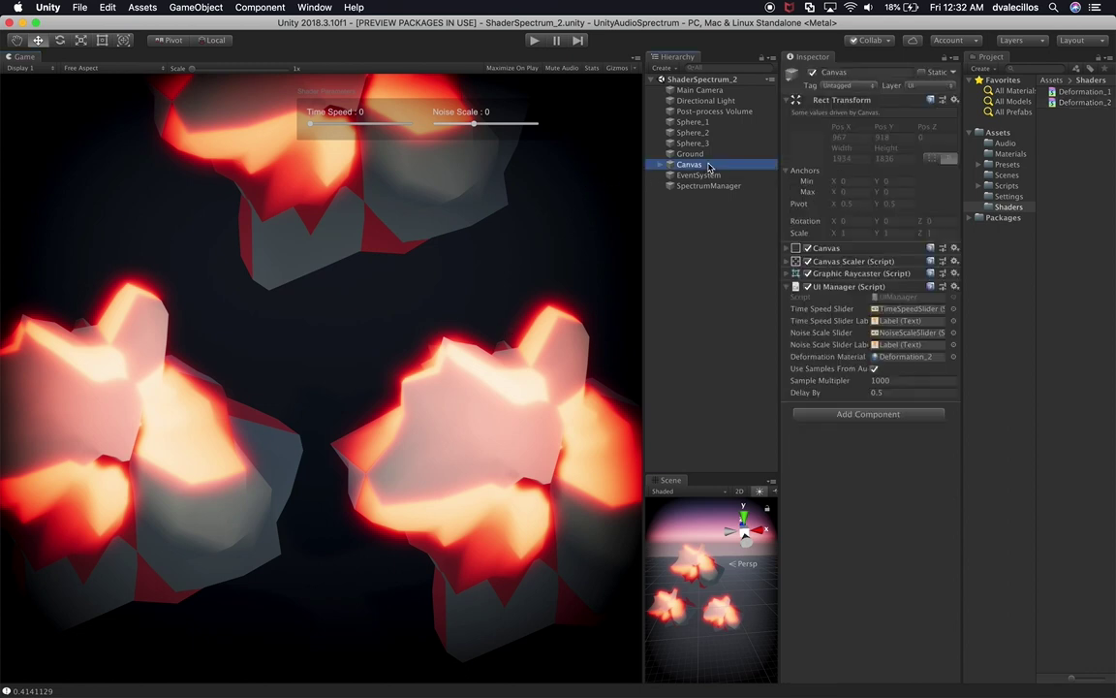
left_click(664, 166)
left_click(686, 186)
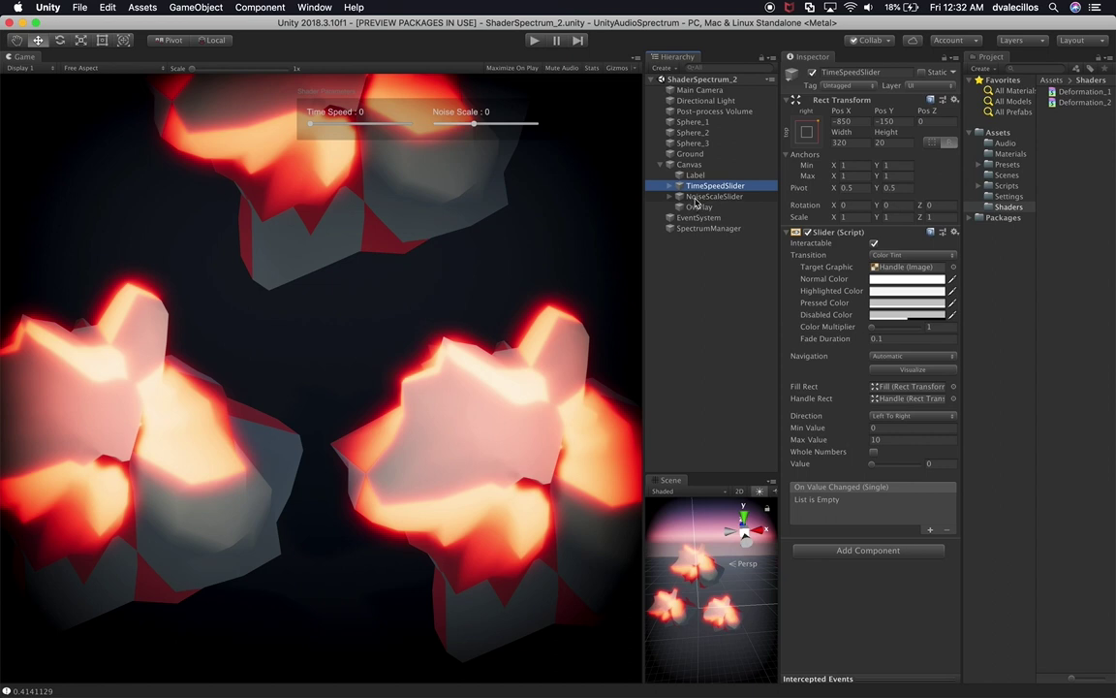
left_click(691, 167)
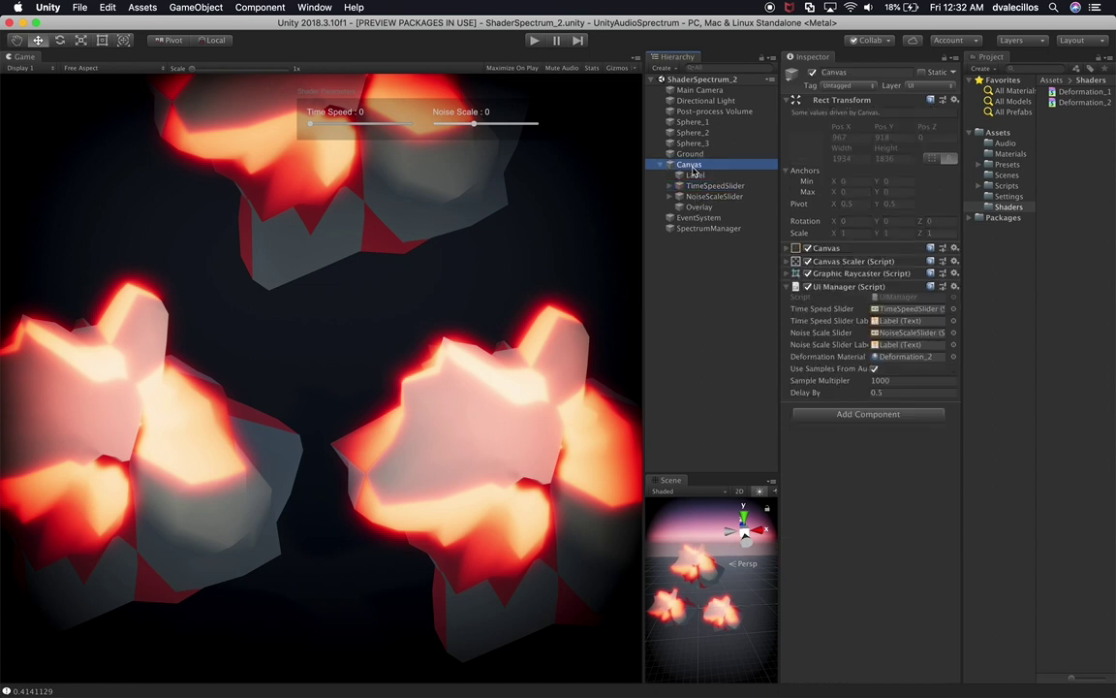
left_click(534, 40)
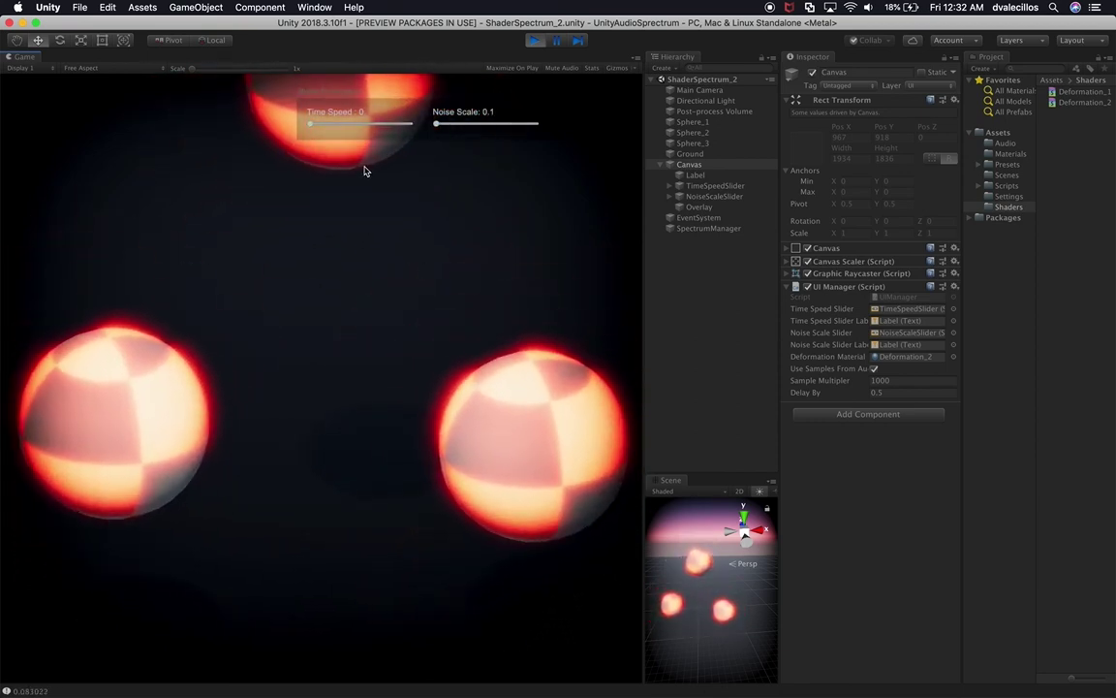
left_click(532, 41)
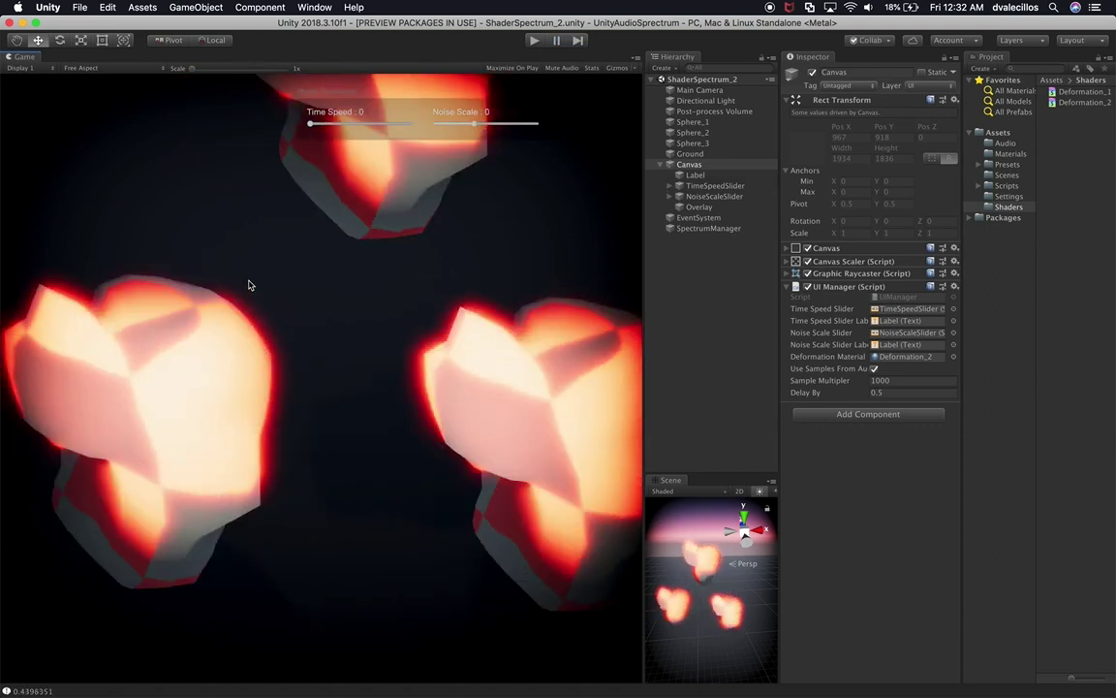
Delete the Ground object from the scene and start play mode with the Canvas selected.
left_click(693, 154)
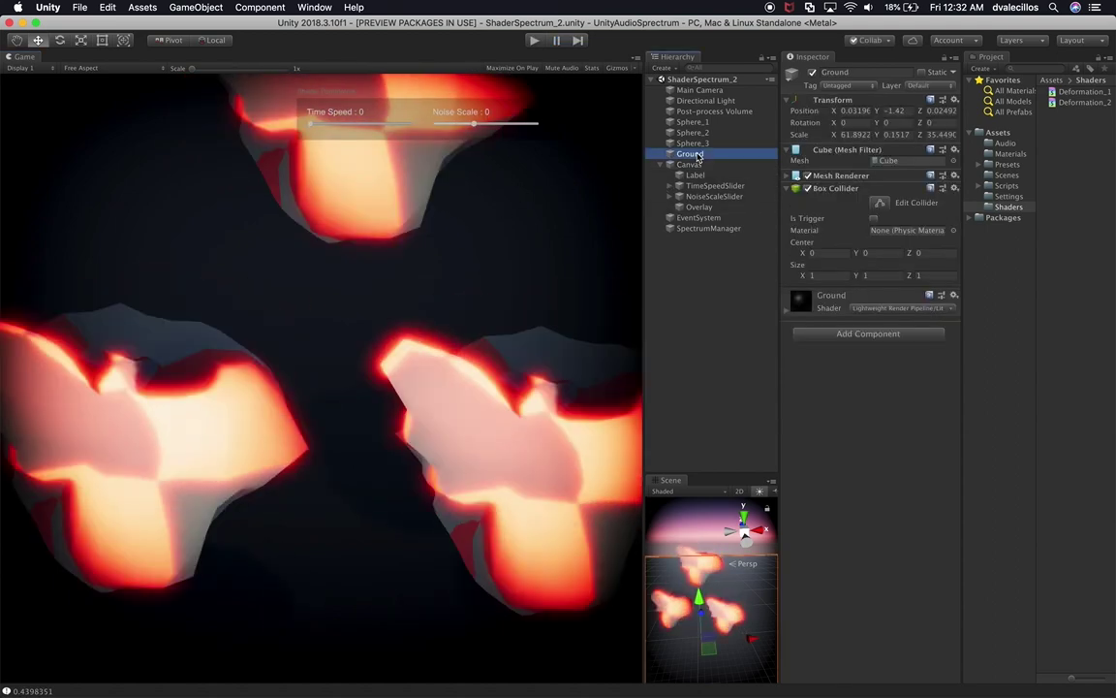
key("super+BackSpace")
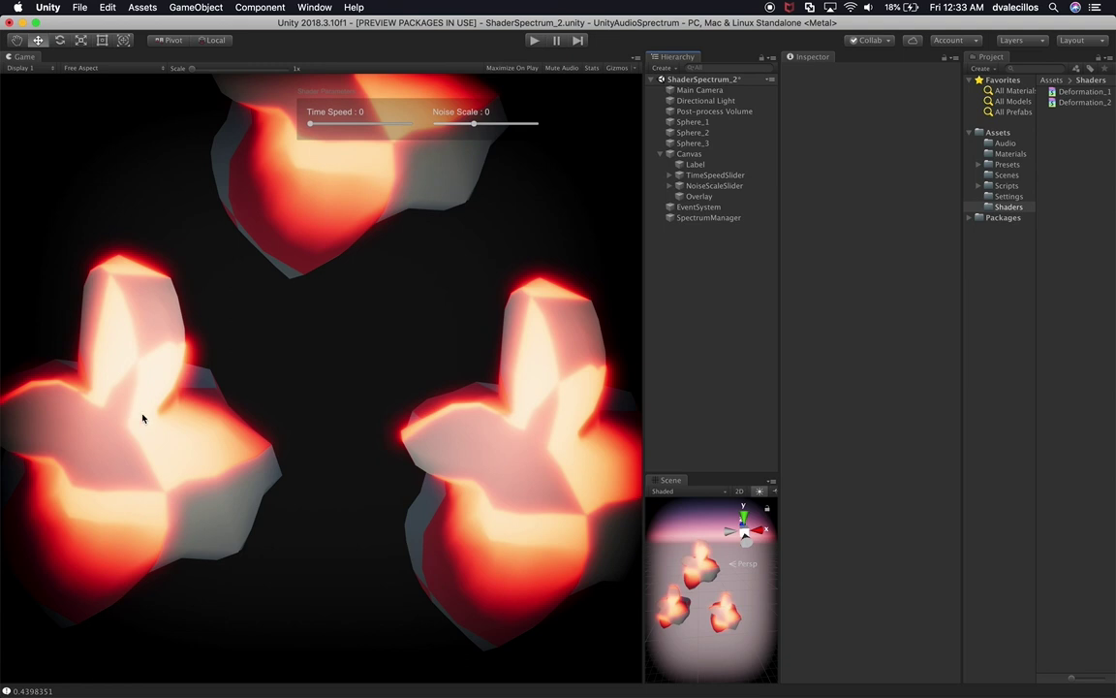
left_click(719, 155)
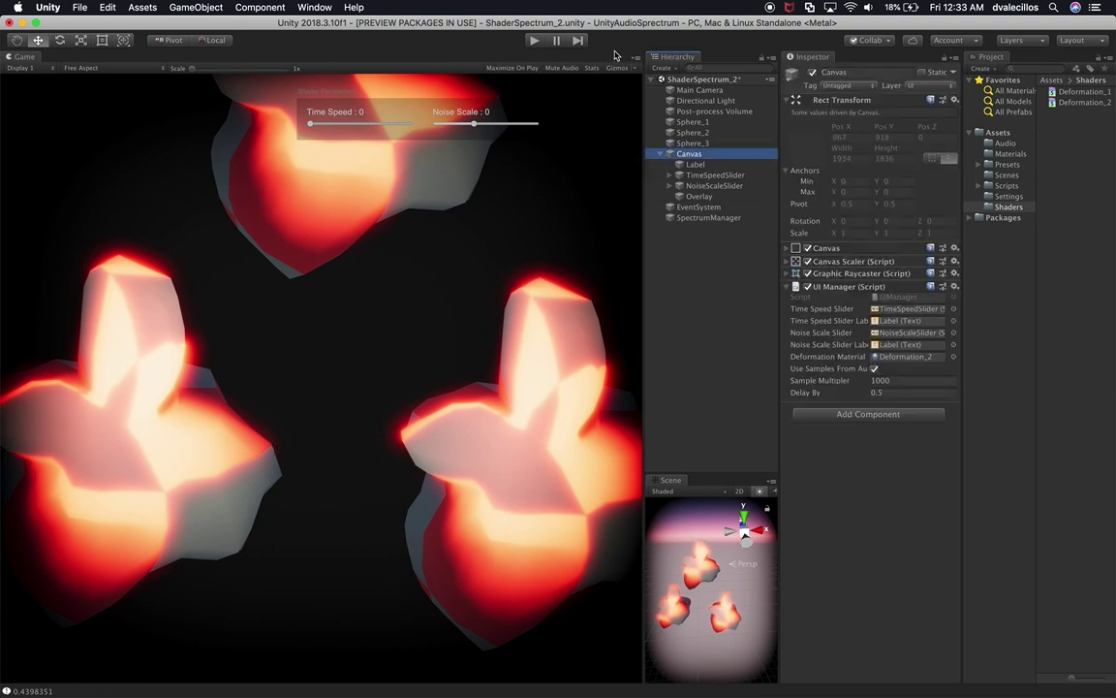
left_click(535, 41)
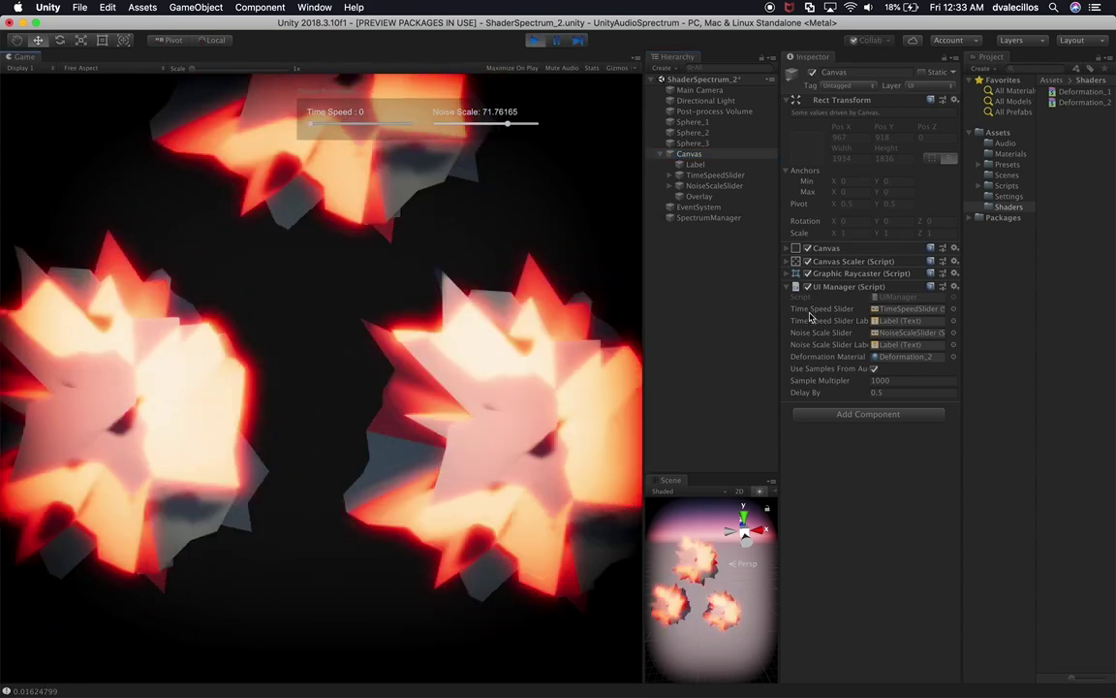
Try Sample Multiplier values of 100 and 300 on the Canvas's UI Manager while the scene plays.
left_click(896, 378)
type("100")
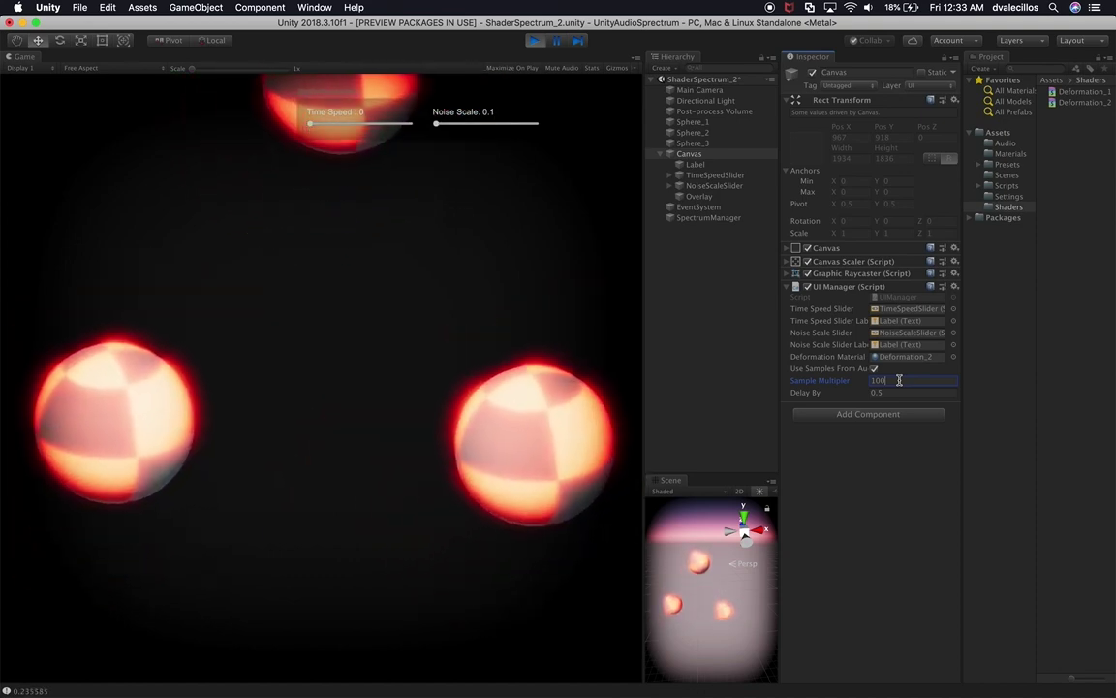
key("BackSpace")
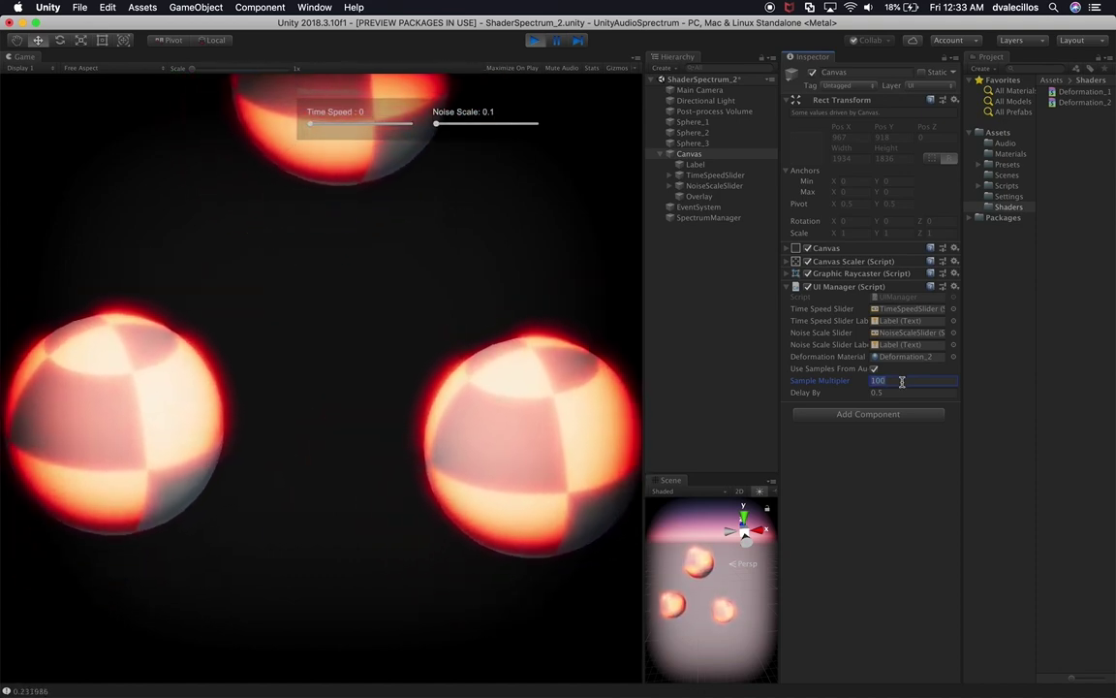
key("BackSpace")
key("BackSpace")
type("300")
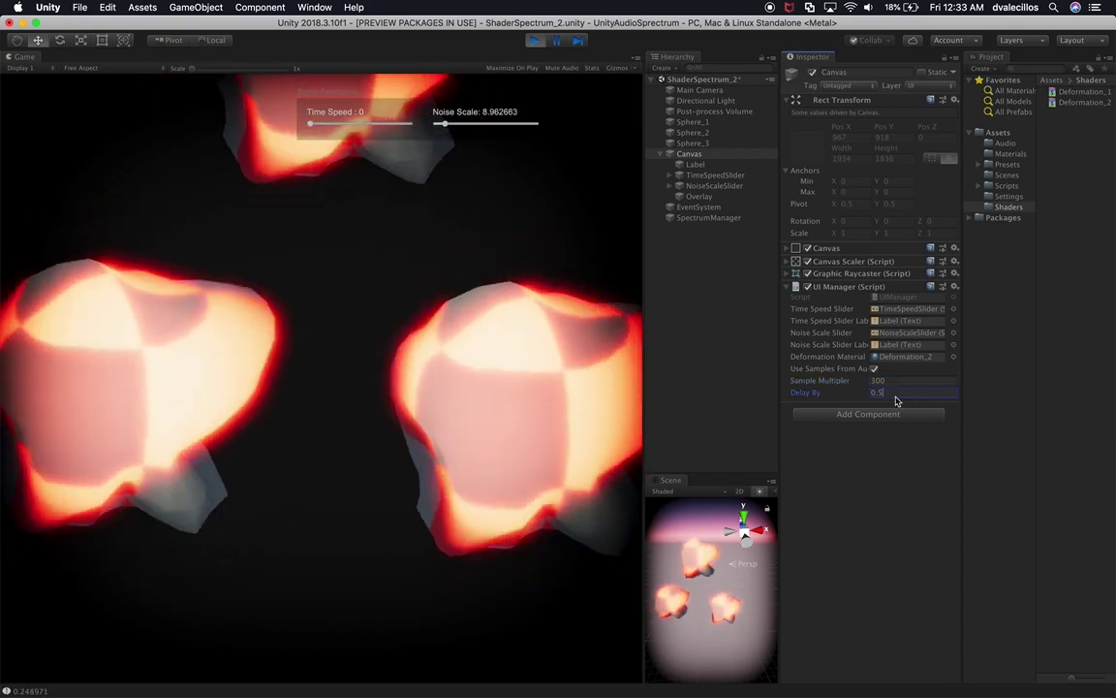
Try a Delay By of 0.3 in the UI Manager, return it to 0.5, and stop play mode.
left_click(895, 393)
type("0.3")
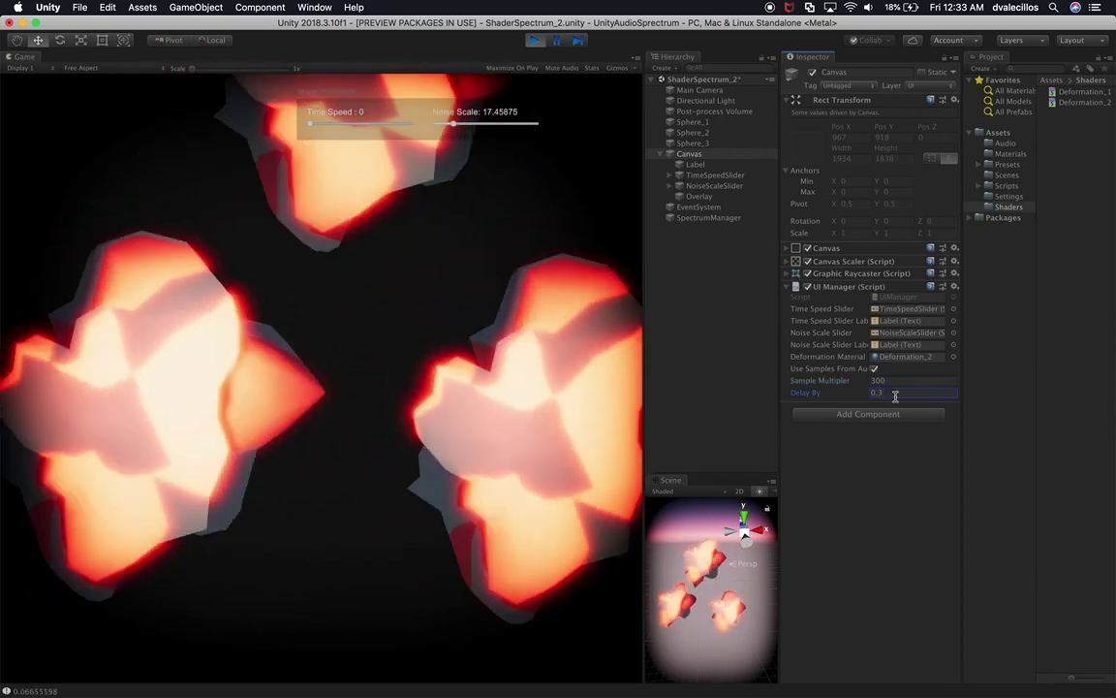
key("BackSpace")
type("1")
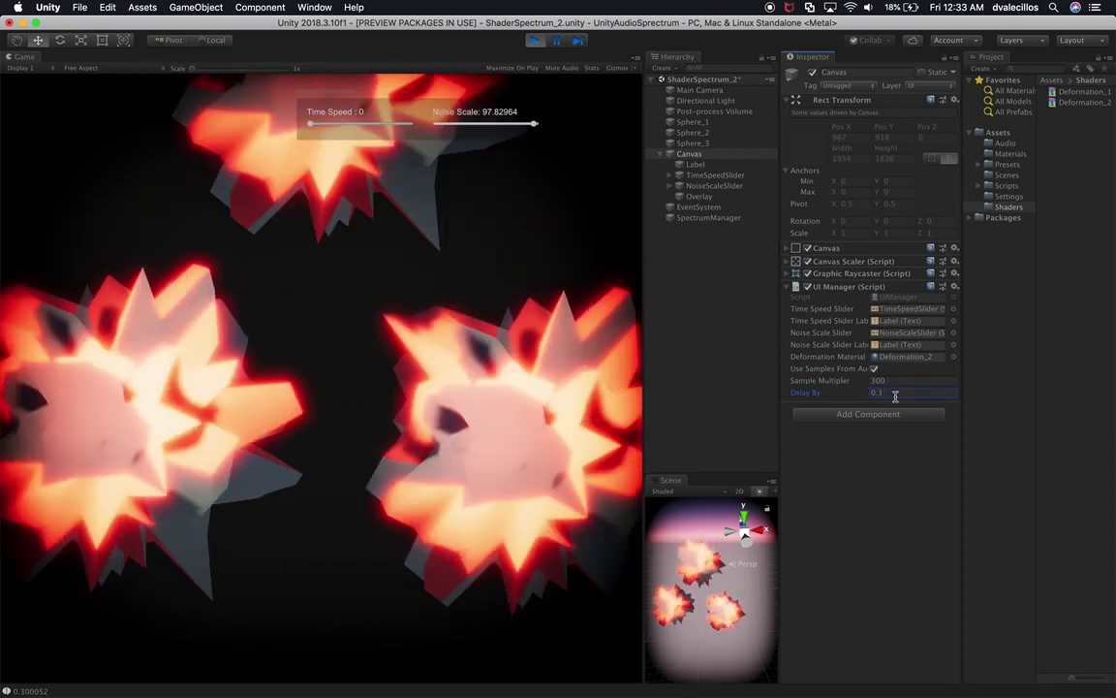
key("BackSpace")
type("5")
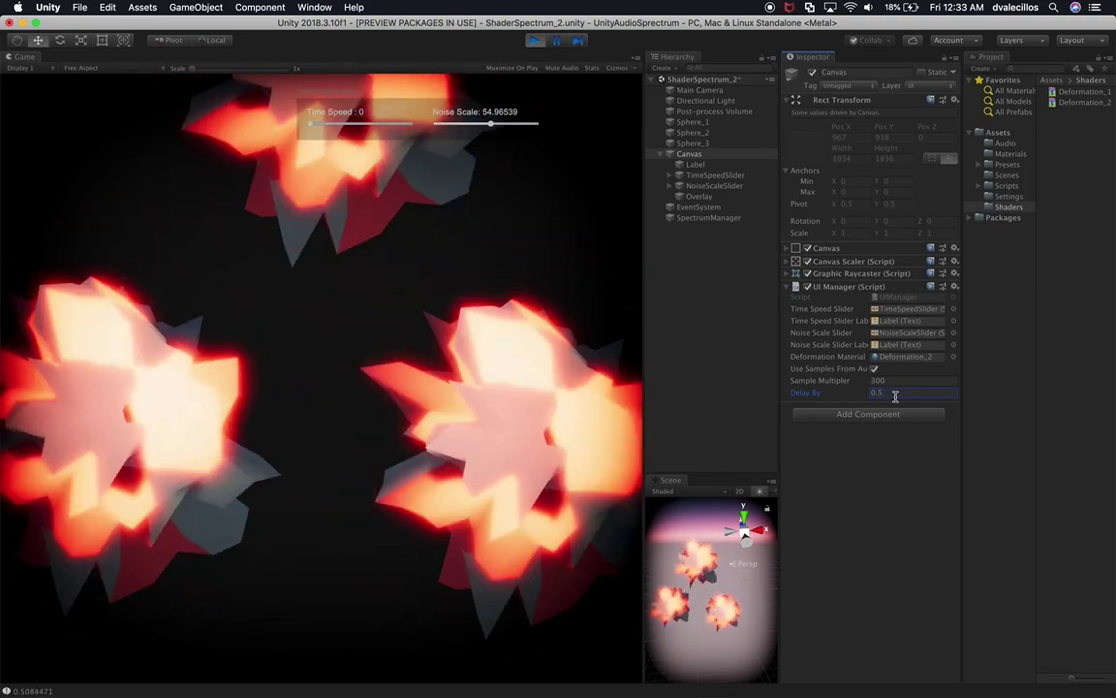
left_click(535, 40)
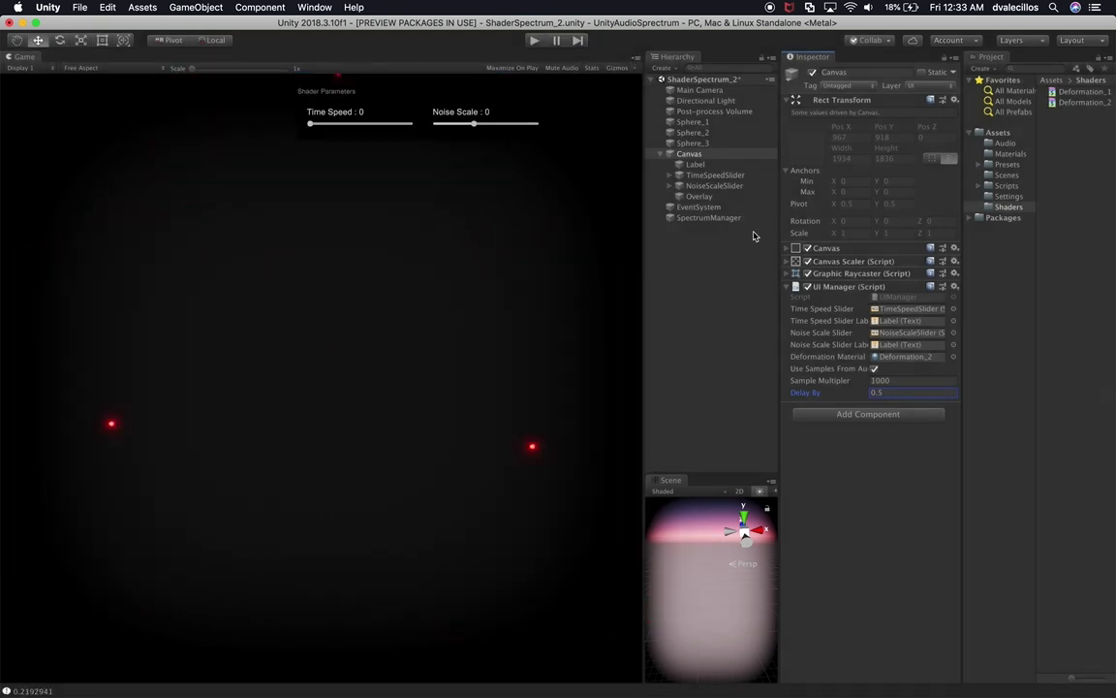
Set the UI Manager's Sample Multiplier to 300 outside play mode.
left_click(892, 381)
type("300")
key("Tab")
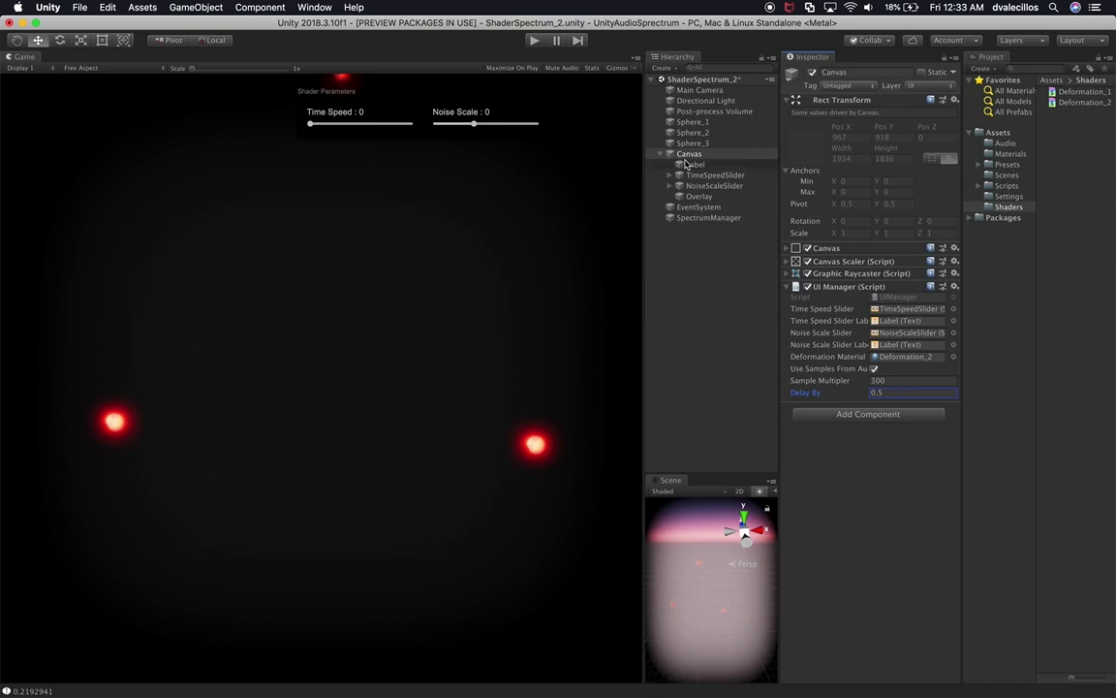
Switch the Scene view to 2D with the Rect tool and frame TimeSpeedSlider and NoiseScaleSlider.
left_click(714, 174)
left_click(712, 185, "shift")
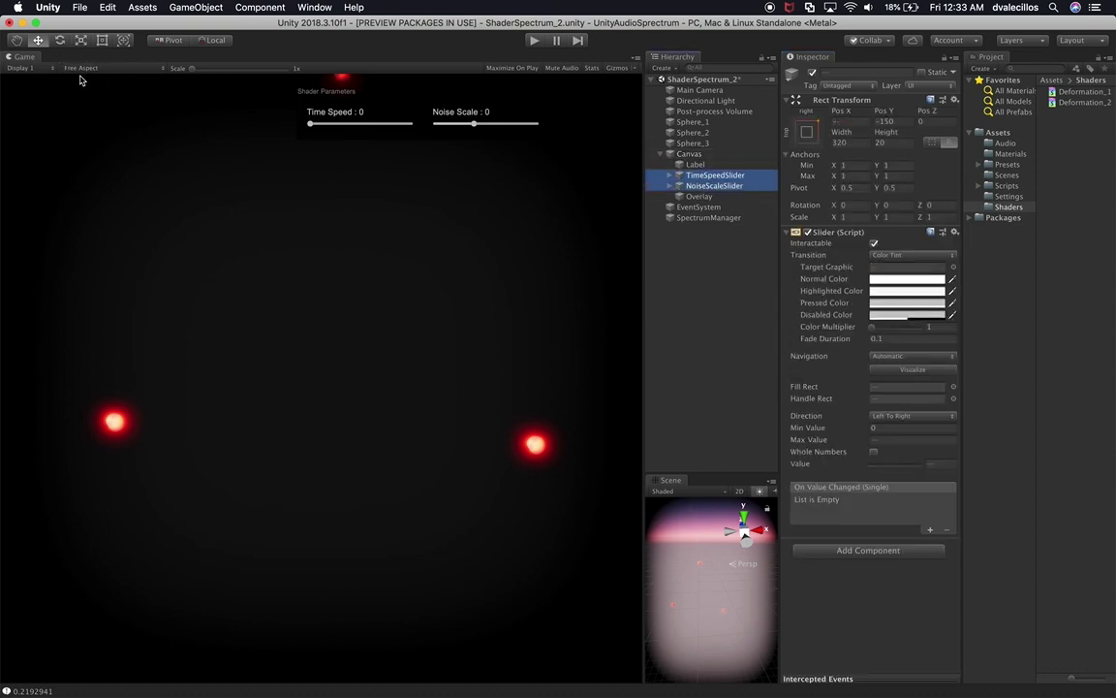
left_click(740, 490)
key("t")
key("f")
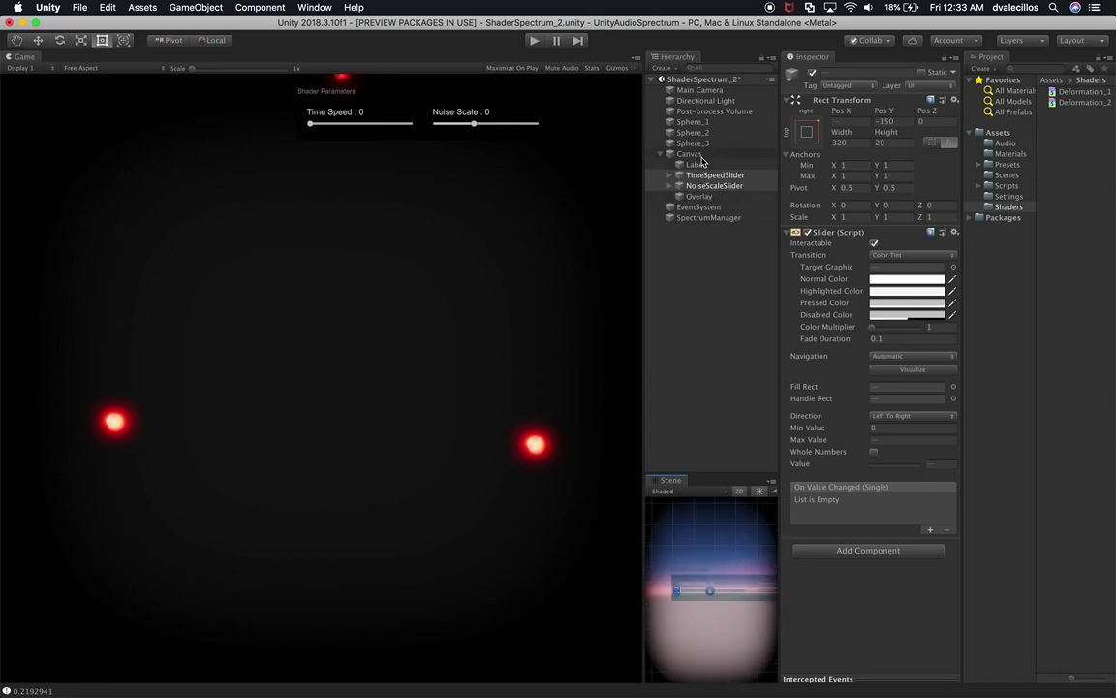
Delete the Overlay object from the Canvas.
left_click(698, 165)
left_click(701, 197, "shift")
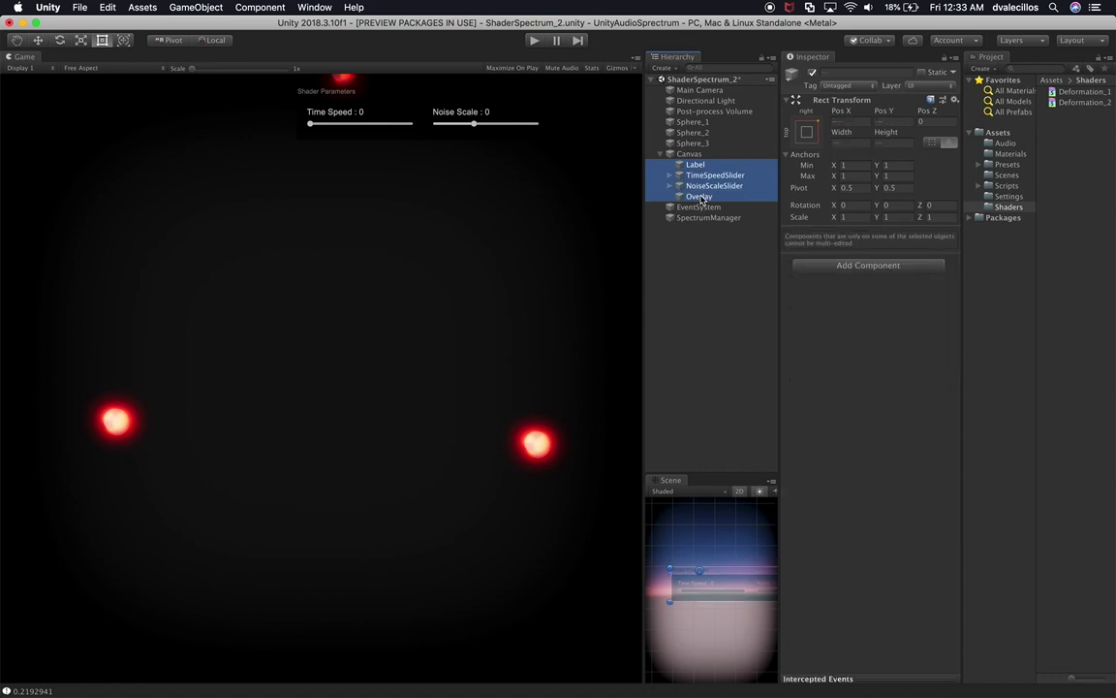
left_click(705, 196)
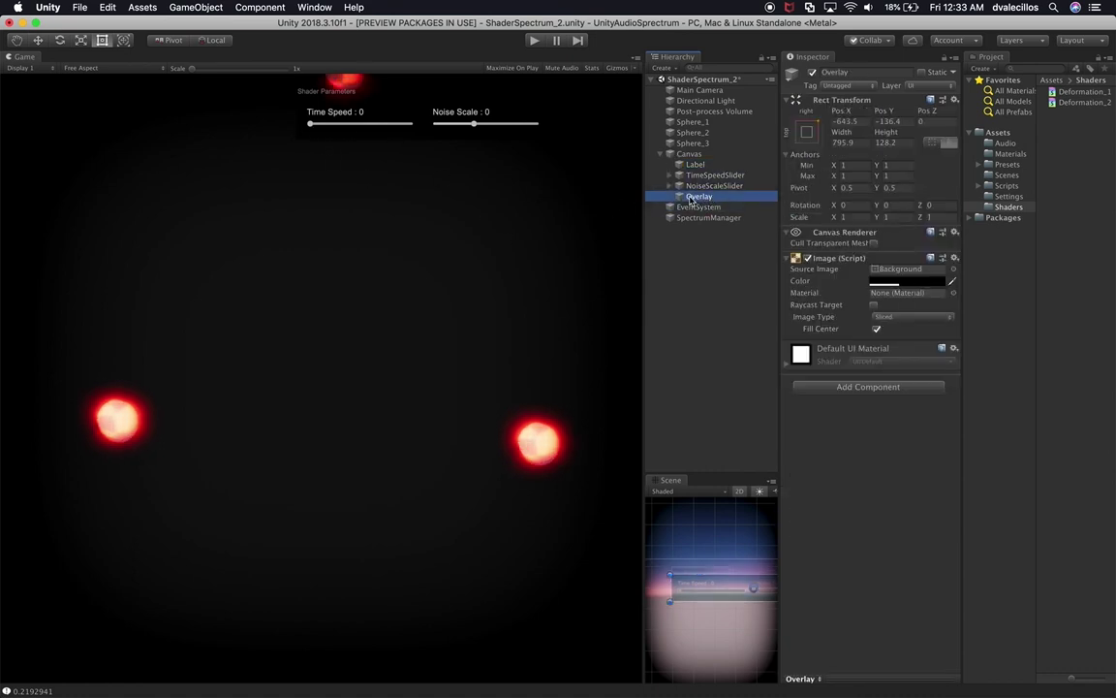
key("super+BackSpace")
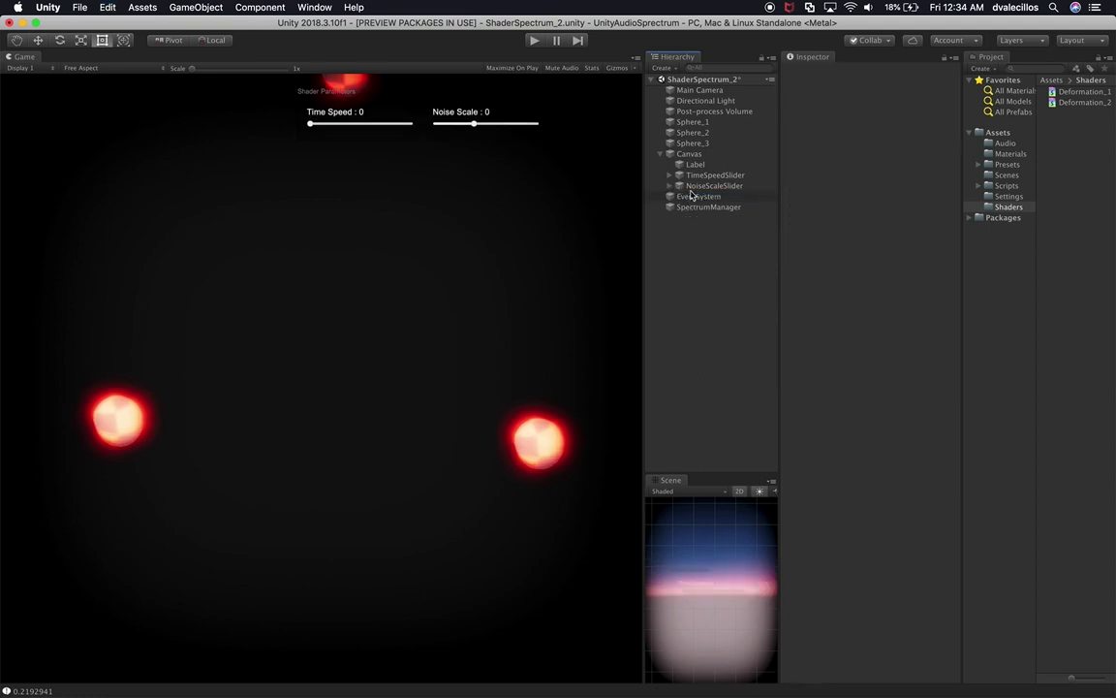
Delete TimeSpeedSlider and the Canvas's own Label, keeping only NoiseScaleSlider.
left_click(700, 185)
left_click(705, 175)
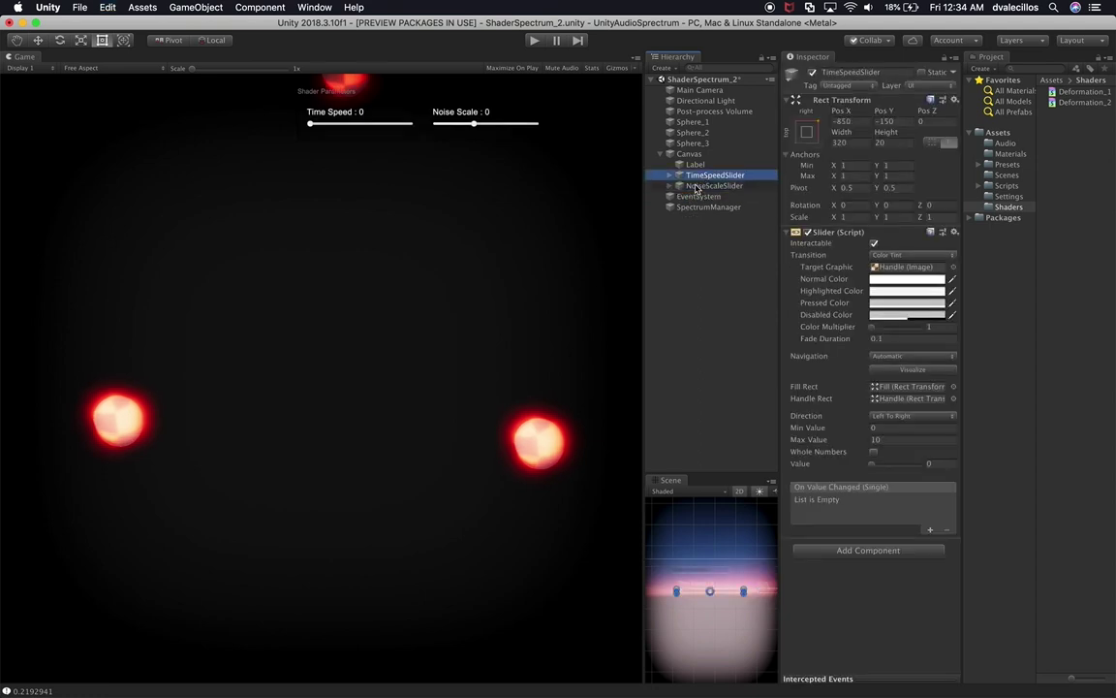
left_click(696, 186)
left_click(698, 176)
key("super+BackSpace")
left_click(700, 164)
key("super+BackSpace")
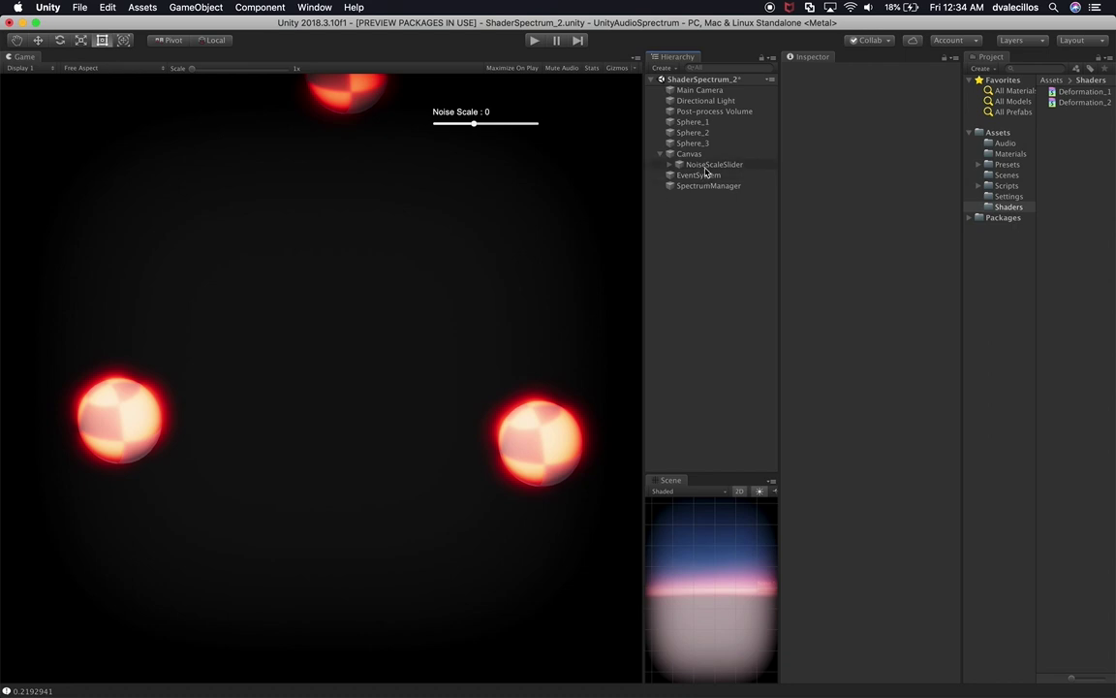
Move NoiseScaleSlider into the Canvas's upper-right corner at about Pos X -216, Pos Y -100, and save the scene.
left_click(707, 167)
left_click(726, 591)
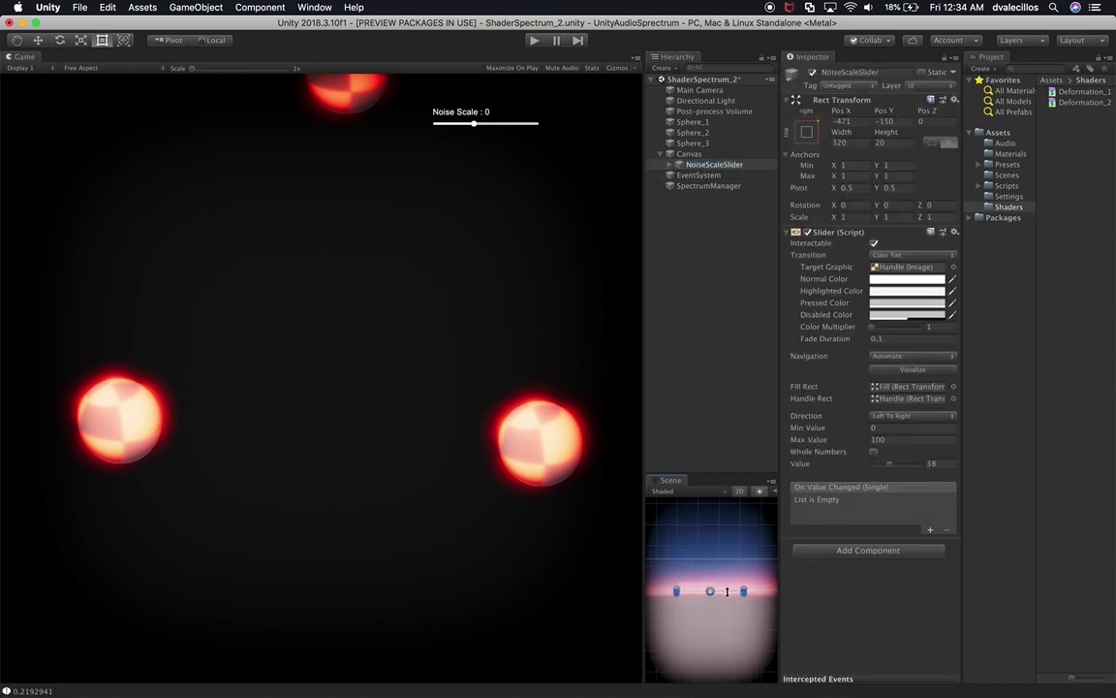
key("w")
left_click_drag(748, 593, 817, 593)
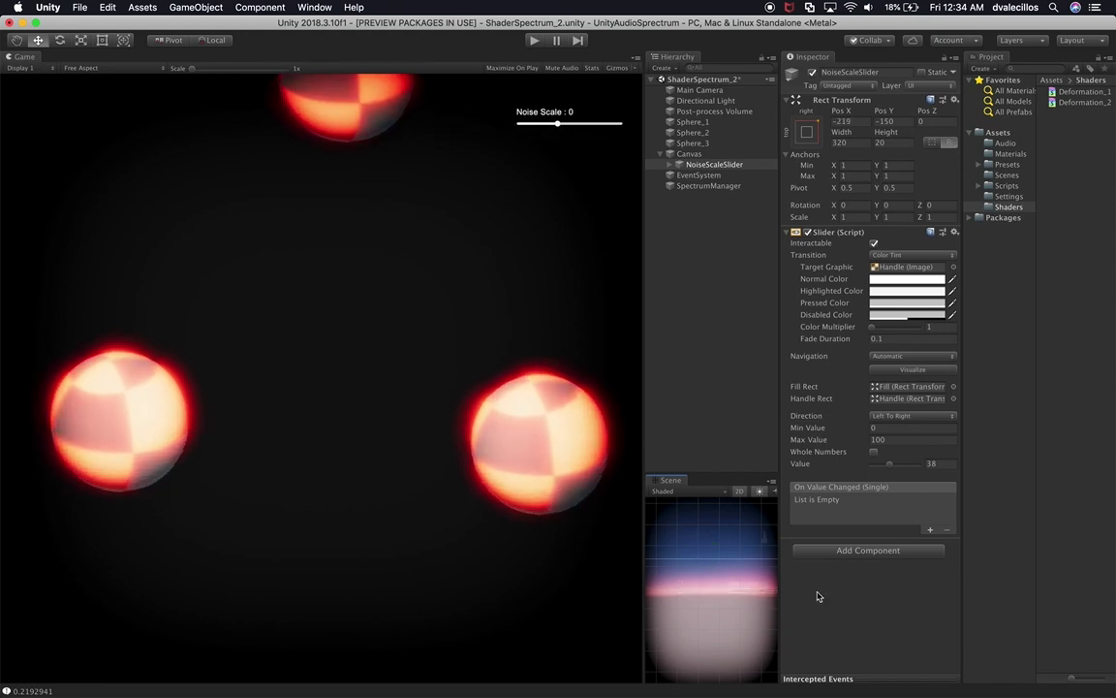
mouse_move(764, 548)
left_mouse_down()
mouse_move(764, 528)
mouse_move(764, 540)
left_mouse_up()
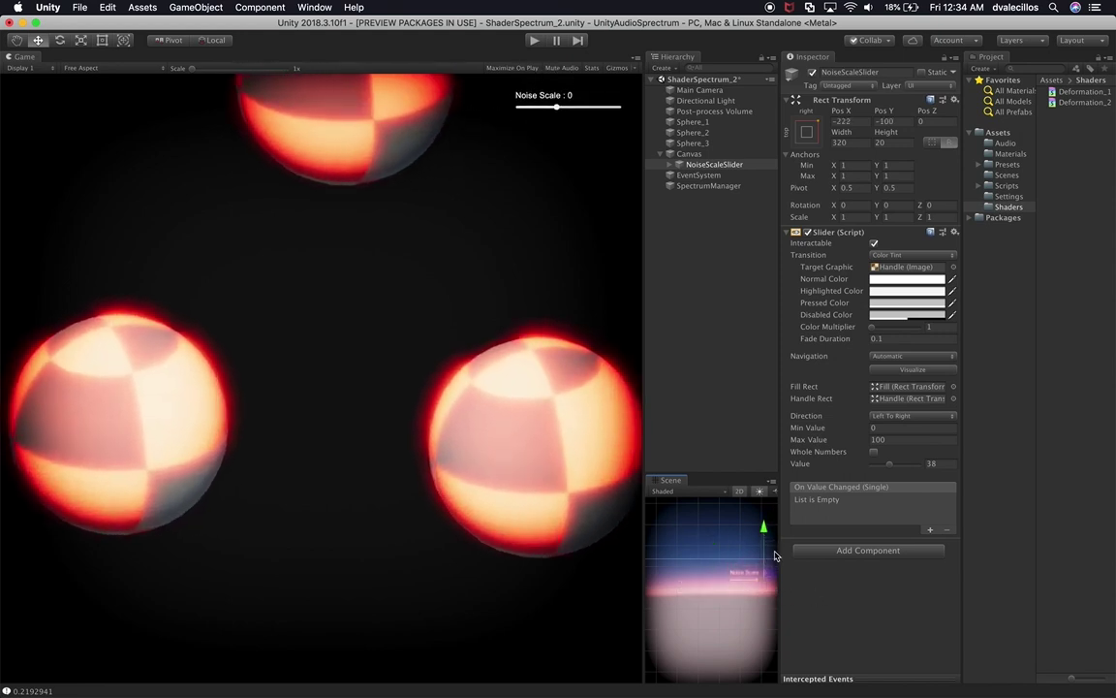
left_click_drag(759, 580, 762, 581)
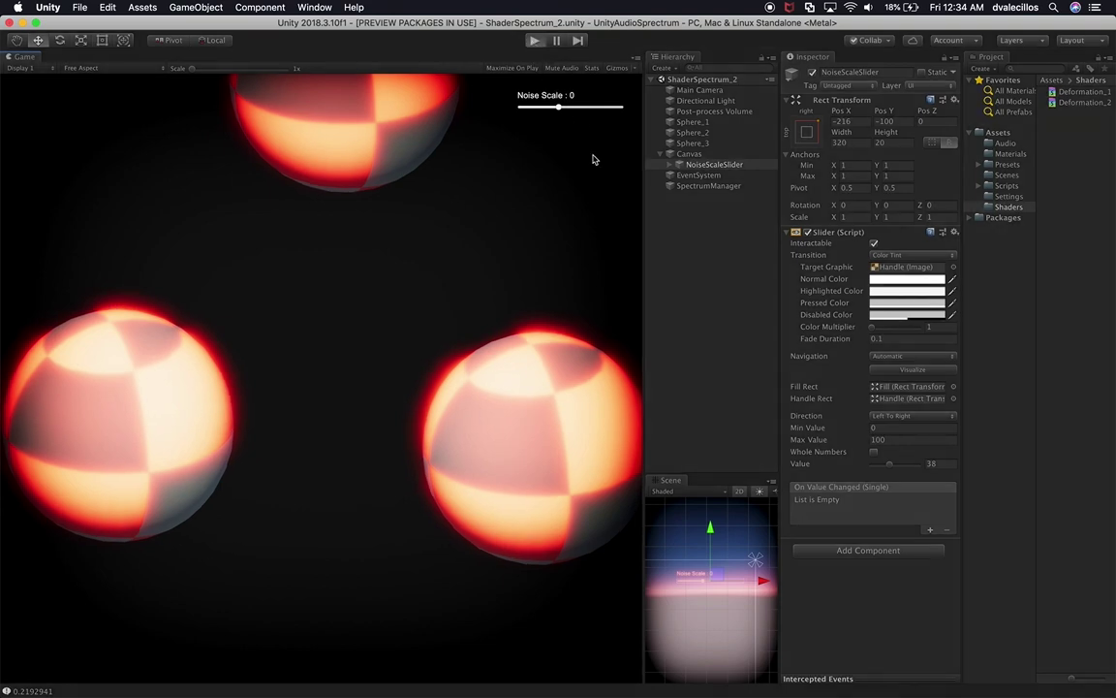
Play the scene to test the noise slider, stop it, and check the Time Speed Slider reference in the Canvas's UI Manager.
key("super+p")
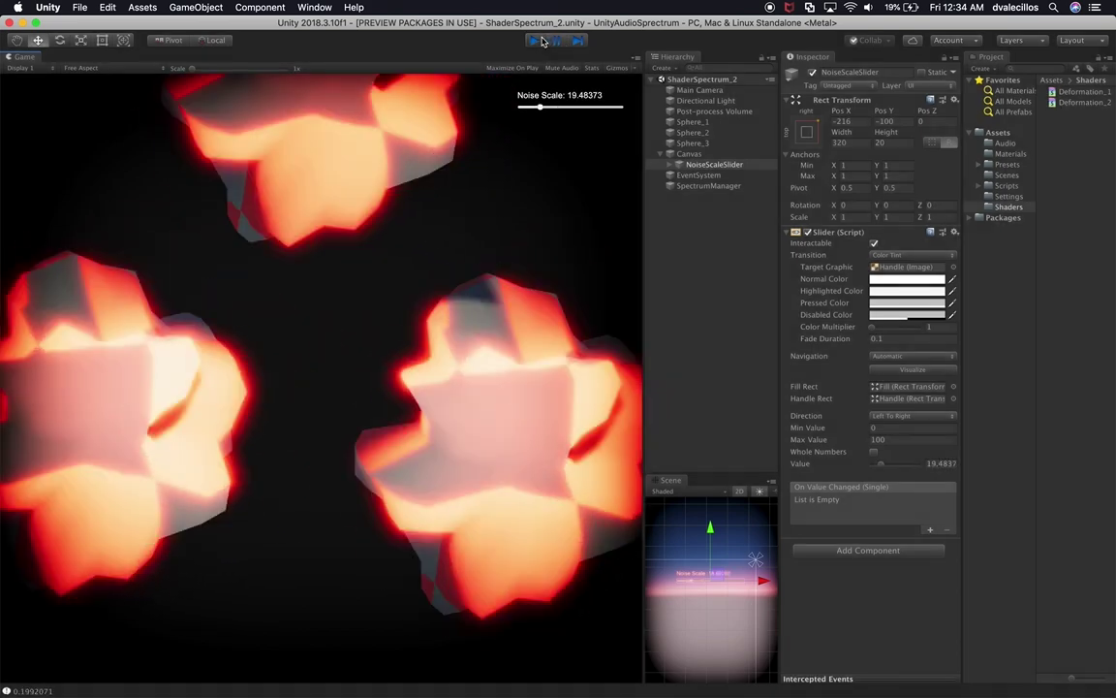
left_click(539, 40)
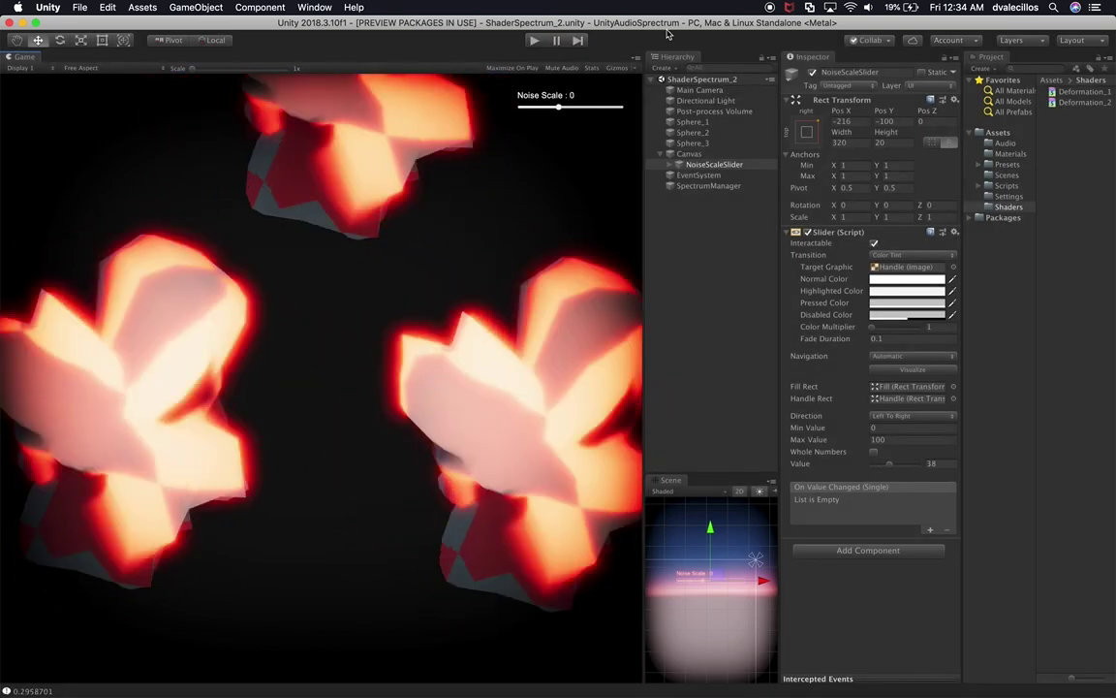
left_click(690, 154)
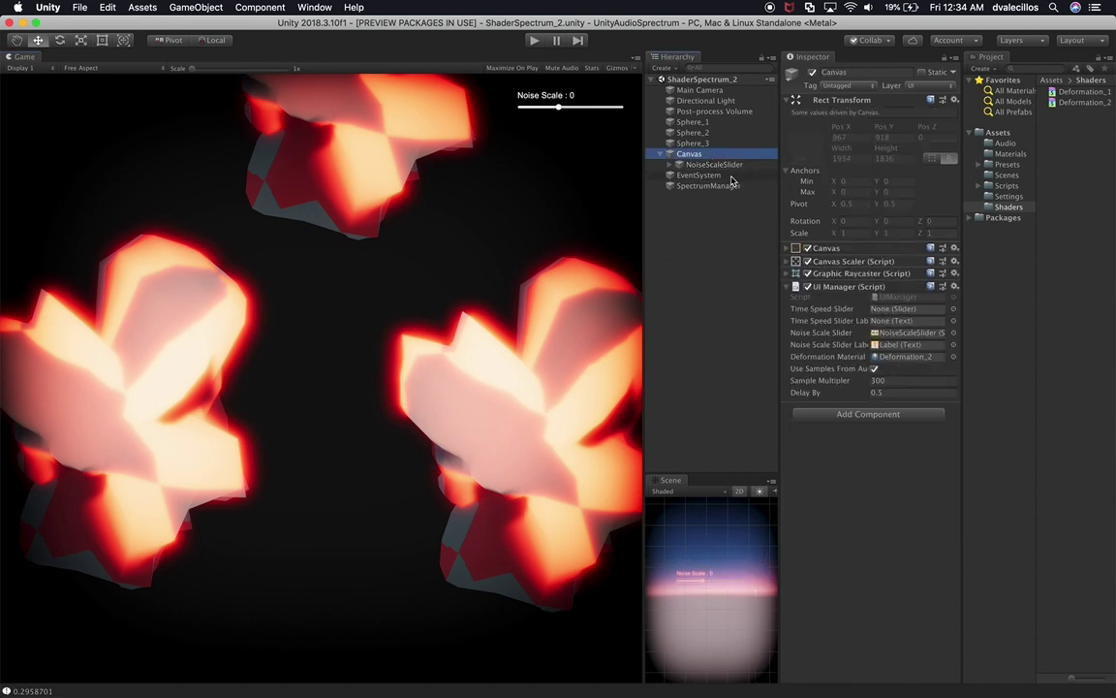
left_click(891, 309)
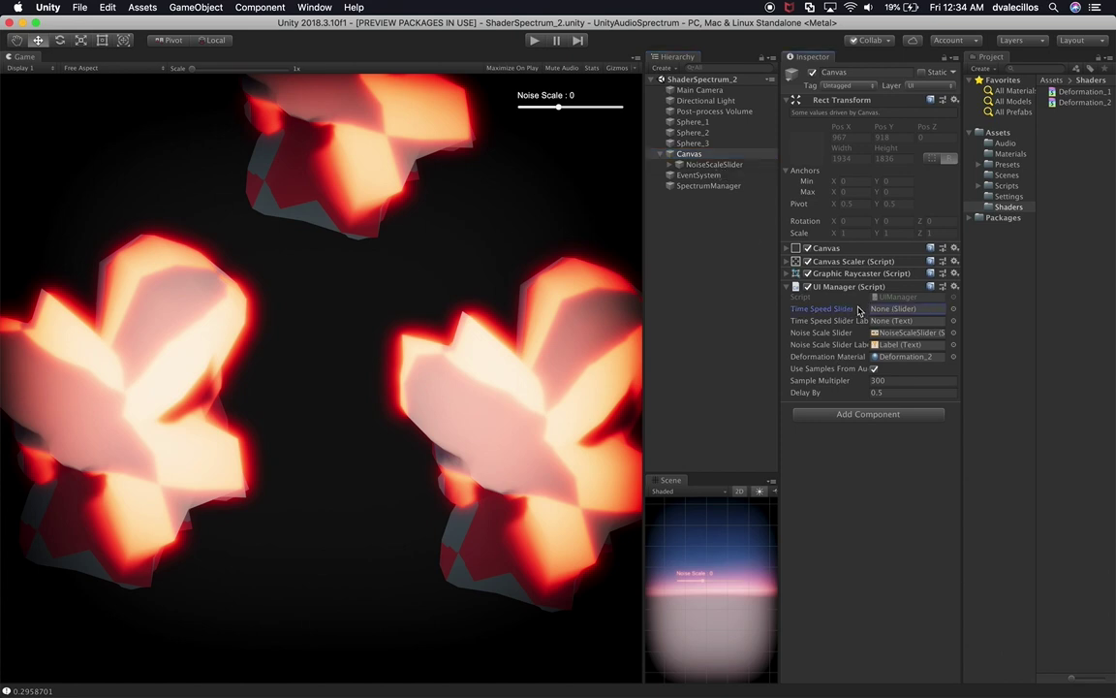
Open the UIManager script in Visual Studio Code and review the timeSpeedSliderChanged method and the timeSpeedSlider field.
double_click(885, 299)
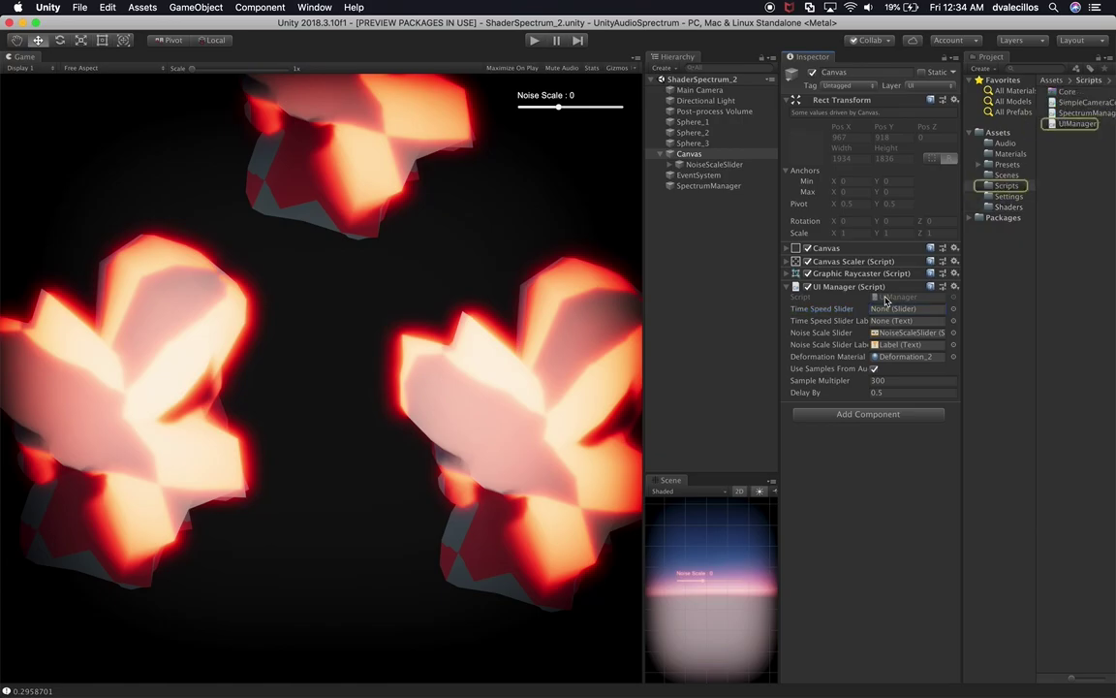
scroll(776, 471, "down", 9)
scroll(777, 471, "down", 10)
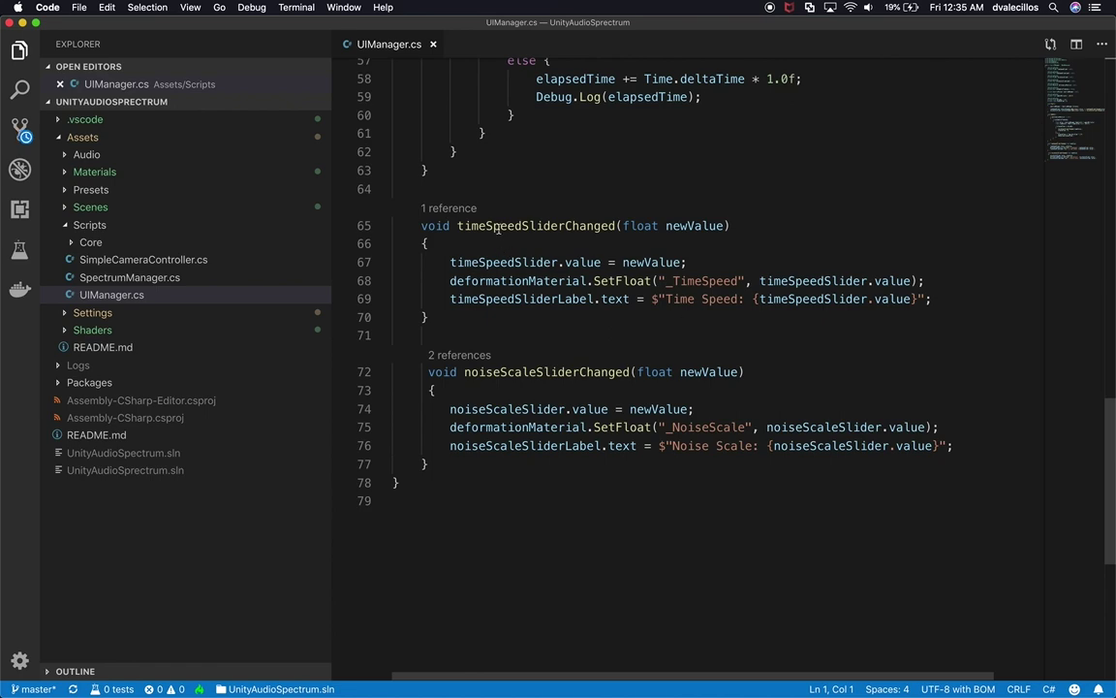
double_click(533, 225)
scroll(644, 261, "up", 1)
scroll(644, 261, "up", 18)
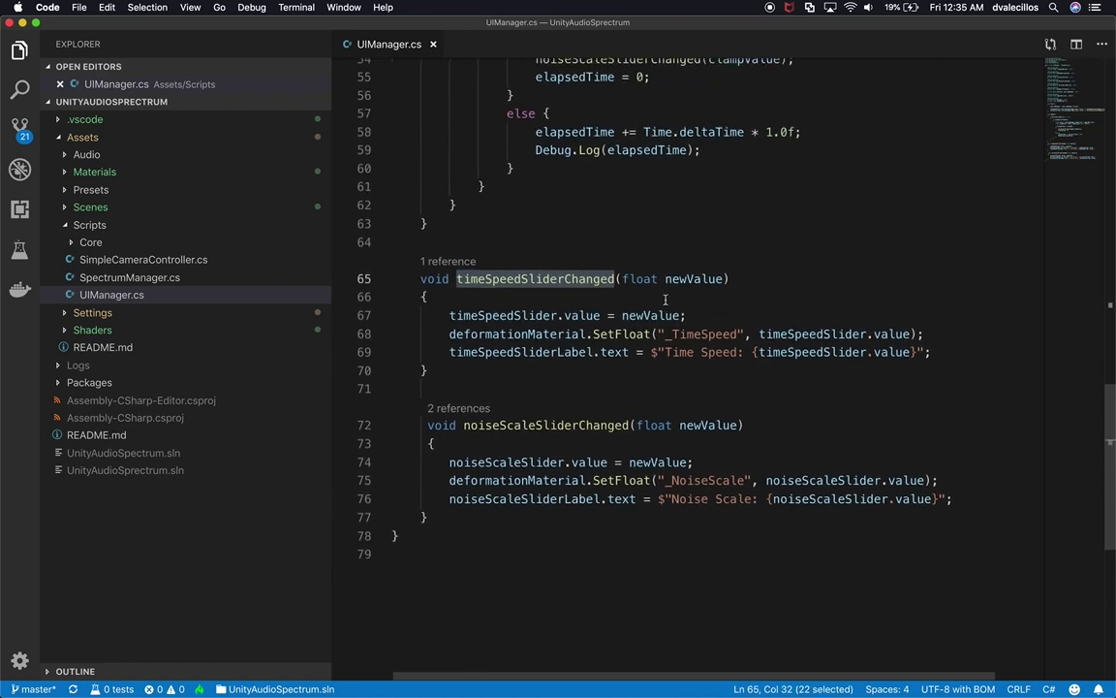
scroll(654, 272, "down", 4)
scroll(660, 281, "up", 3)
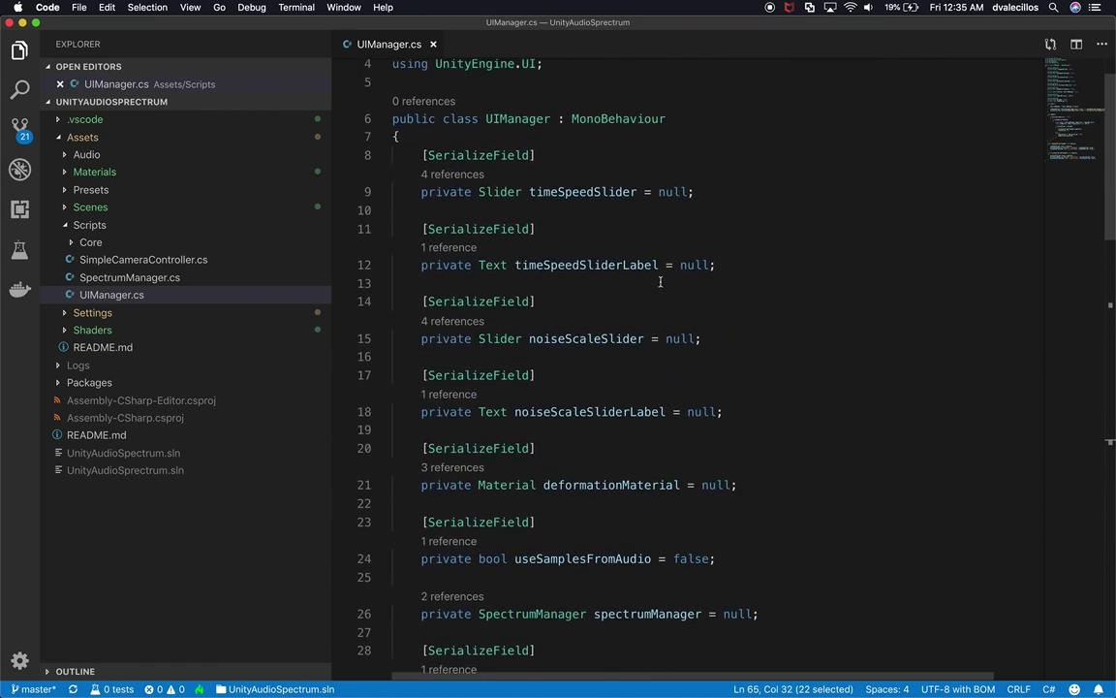
double_click(595, 191)
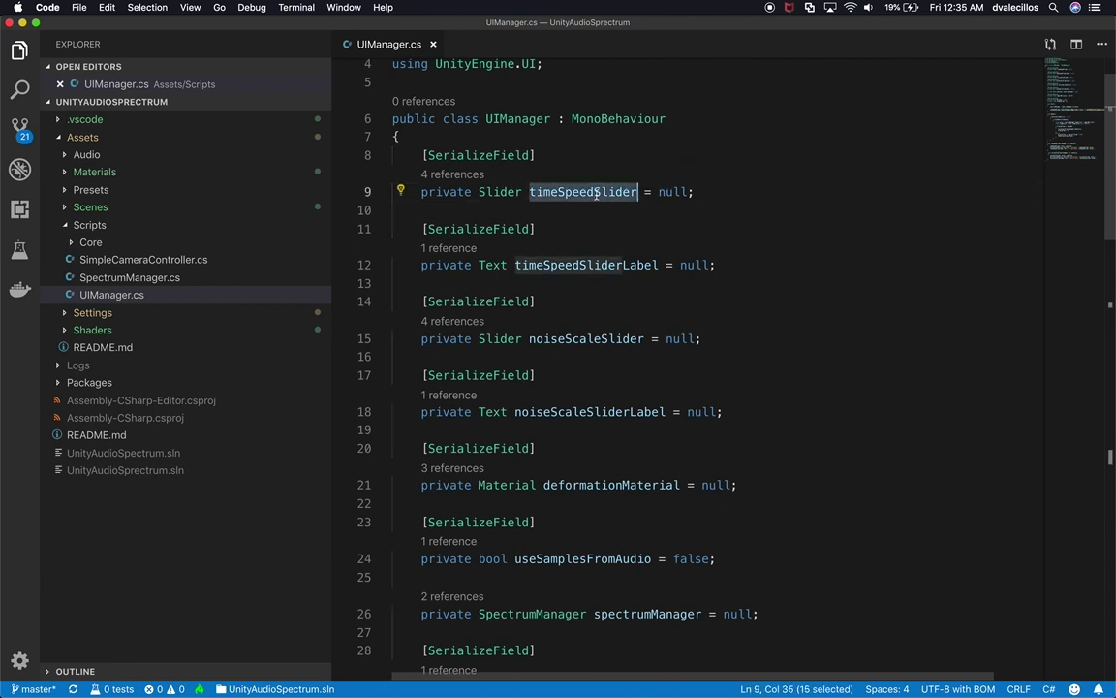
Declare "private bool makeTimeSpeedSliderOptional = true;" as the first field of the UIManager class.
left_click(640, 140)
key("Return")
key("Return")
type("private bool ")
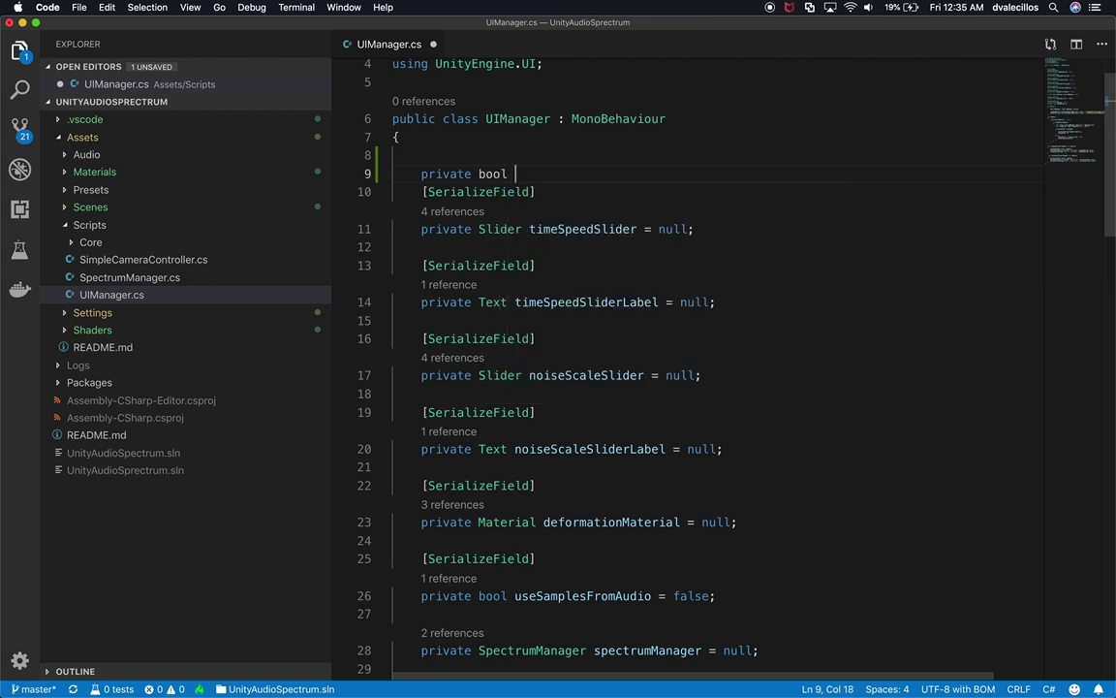
type("make")
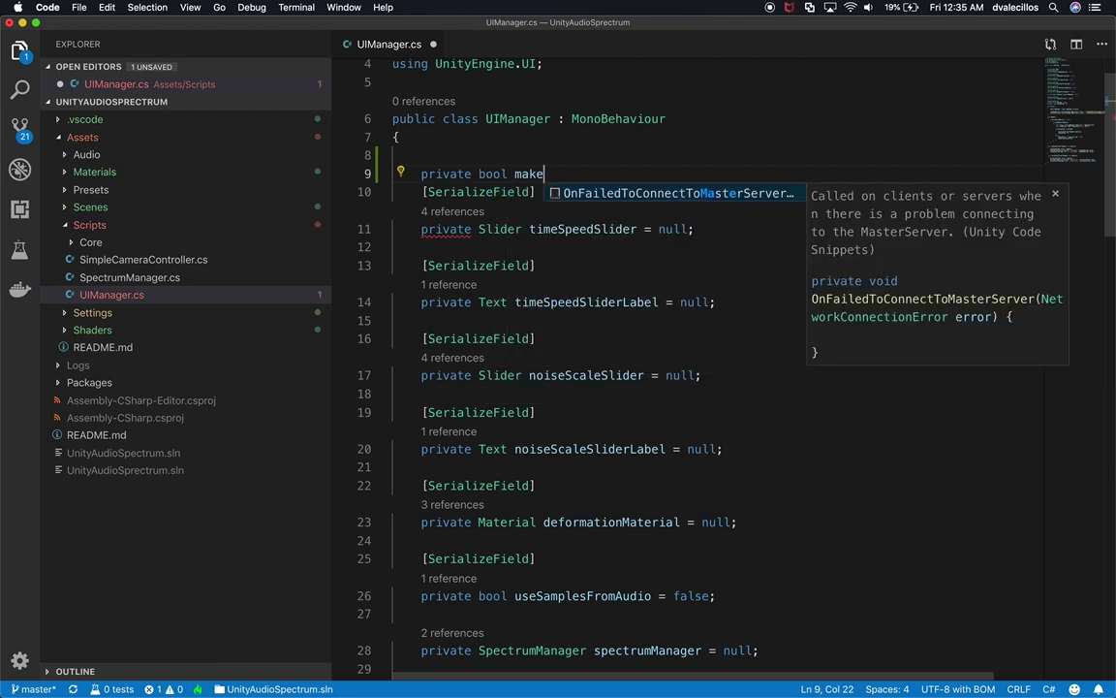
type("TIme")
key("BackSpace")
key("BackSpace")
key("BackSpace")
type("ime")
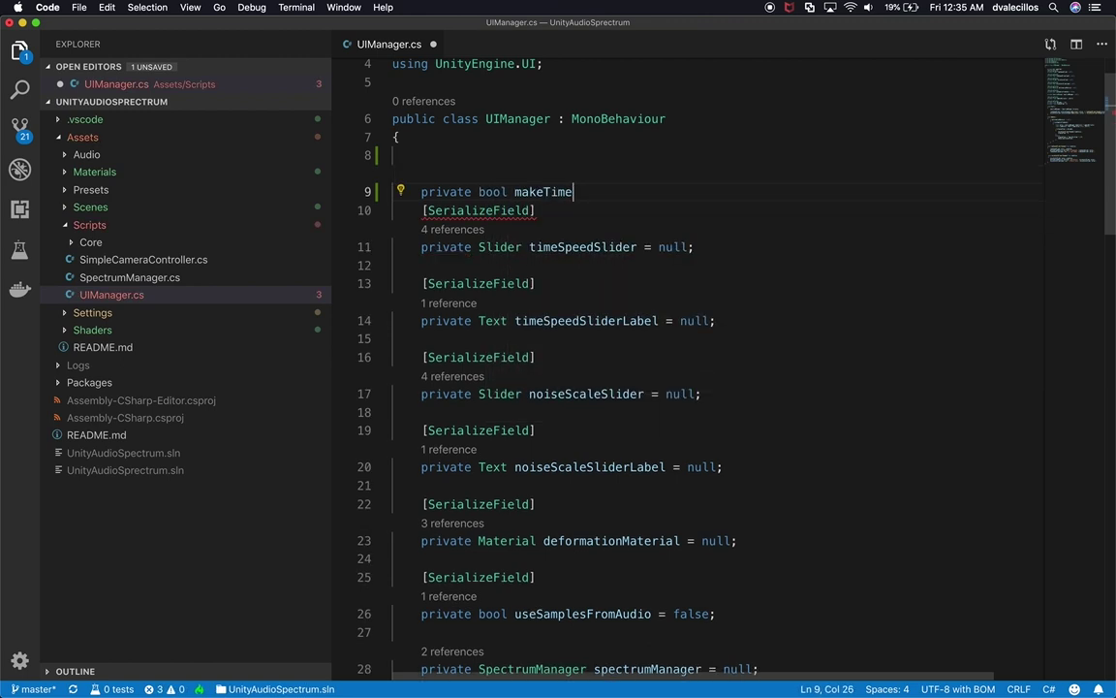
type("SpeedSlider")
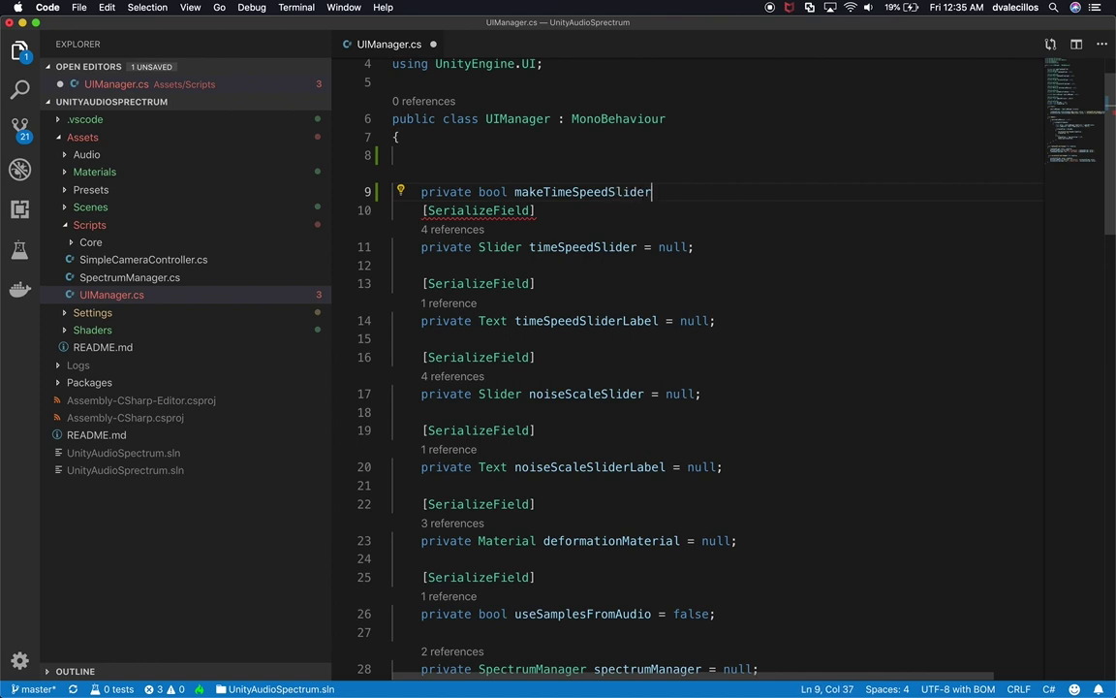
type("Optional")
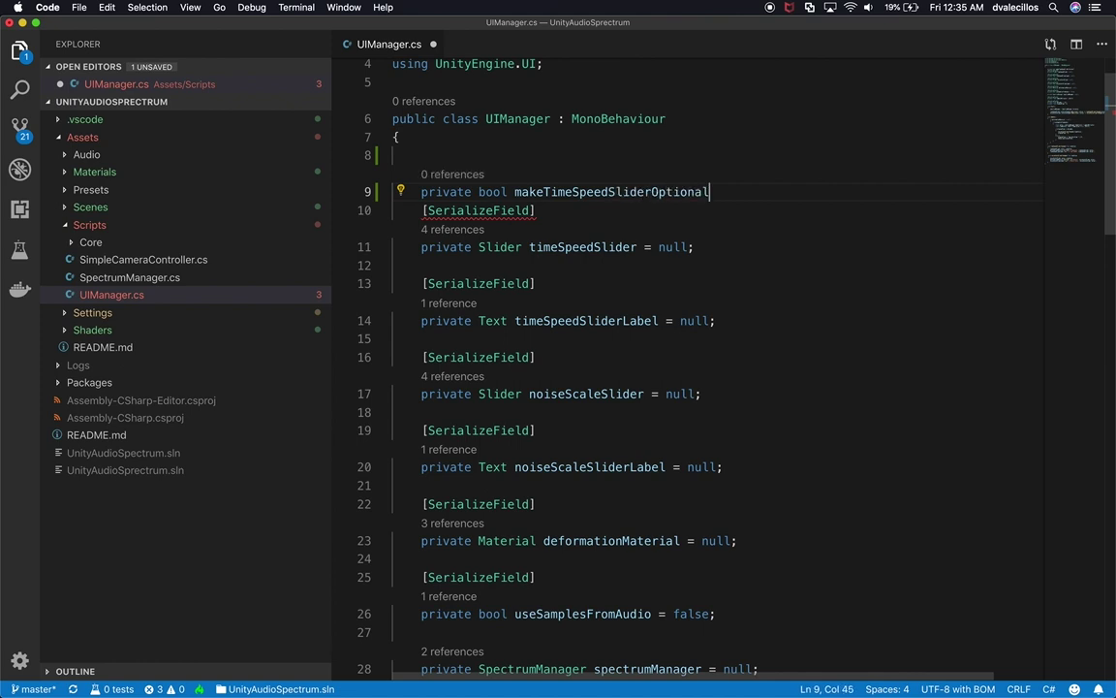
type(" = true;")
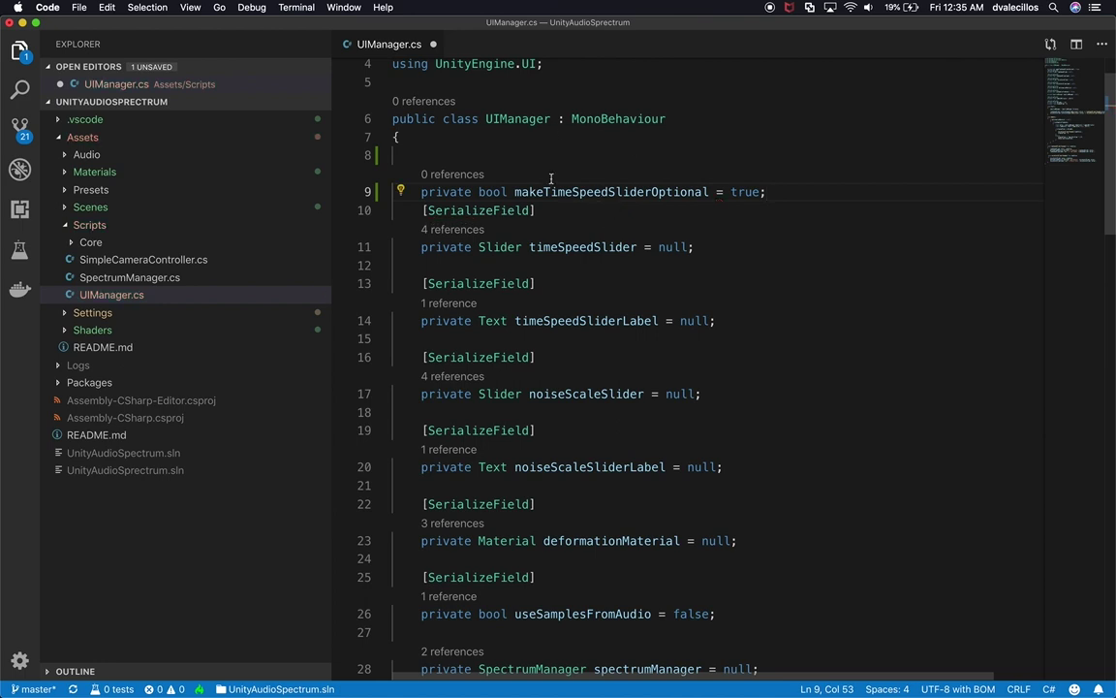
Mark makeTimeSpeedSliderOptional as [SerializeField], separate it from the following field with a blank line, and save the script.
key("Down")
key("Home")
key("Return")
key("Up")
key("Up")
key("Up")
key("Return")
type("[SerializeField]")
key("super+s")
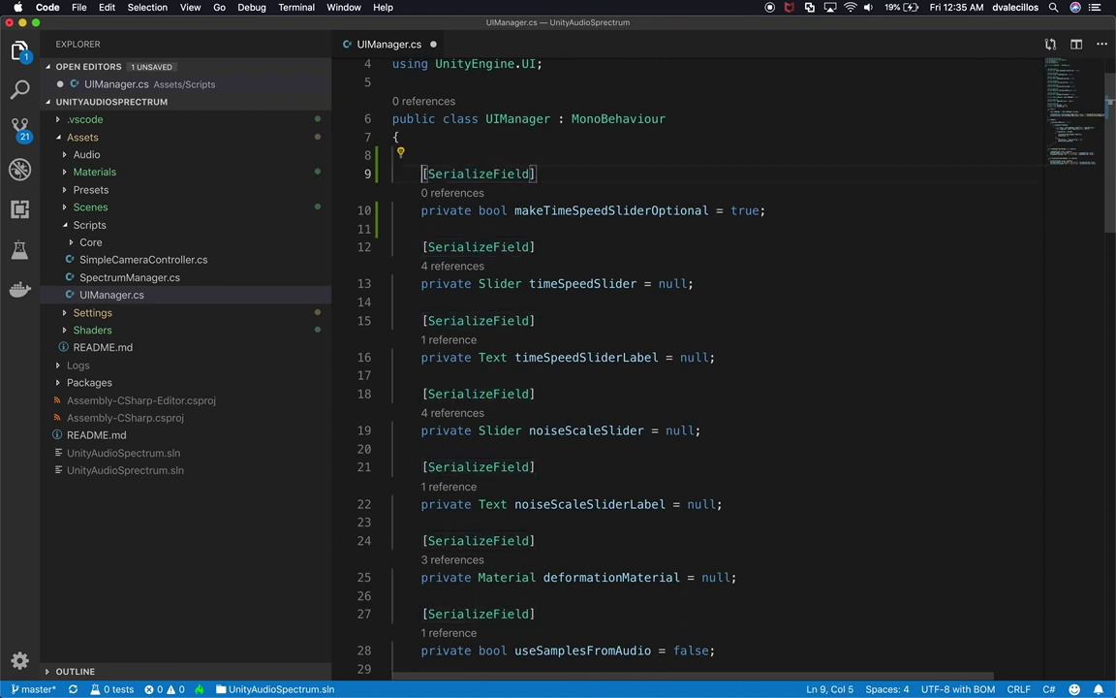
Copy the makeTimeSpeedSliderOptional field name and locate the timeSpeedSlider listener in Start().
left_click(665, 356)
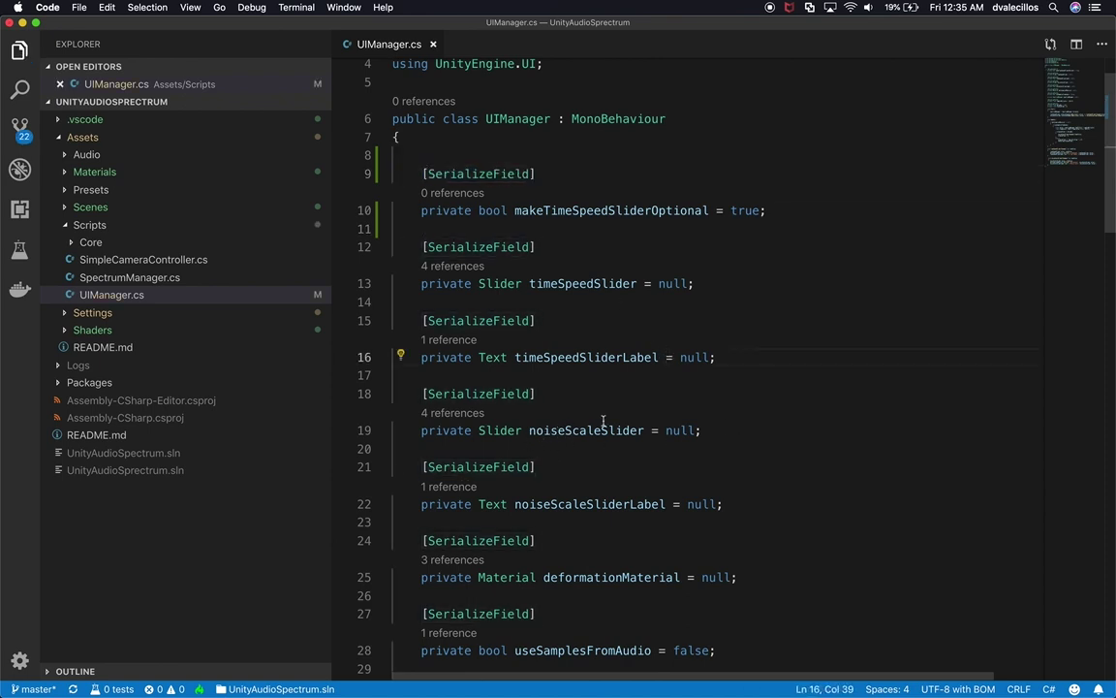
double_click(571, 211)
scroll(567, 213, "down", 10)
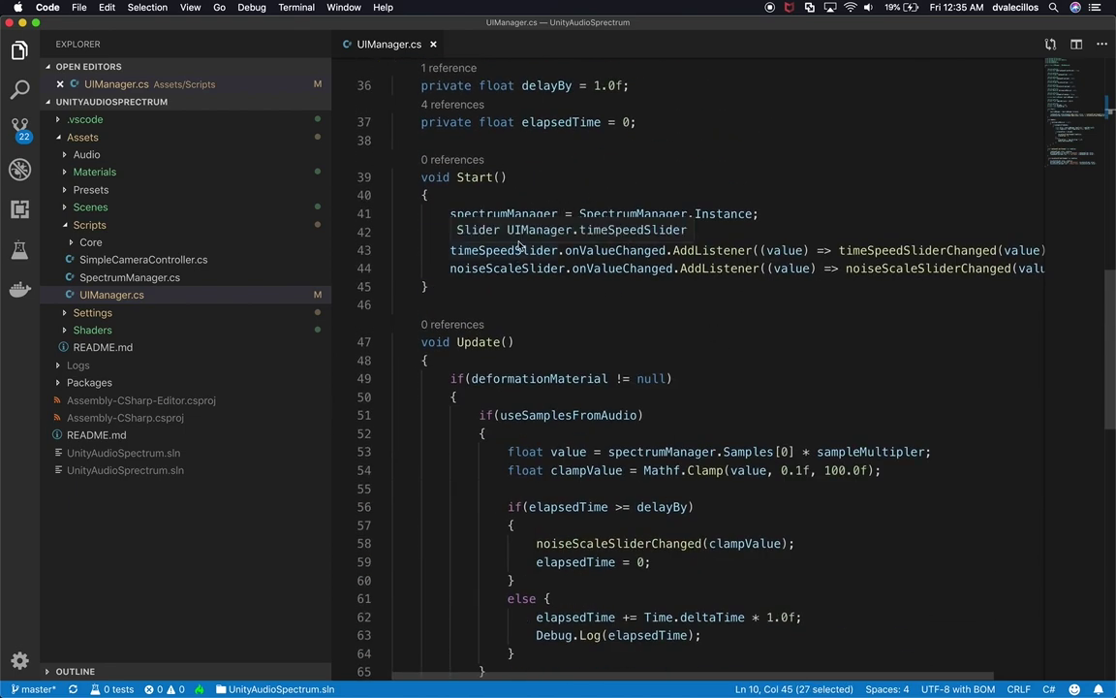
left_click(627, 250)
left_click(563, 232)
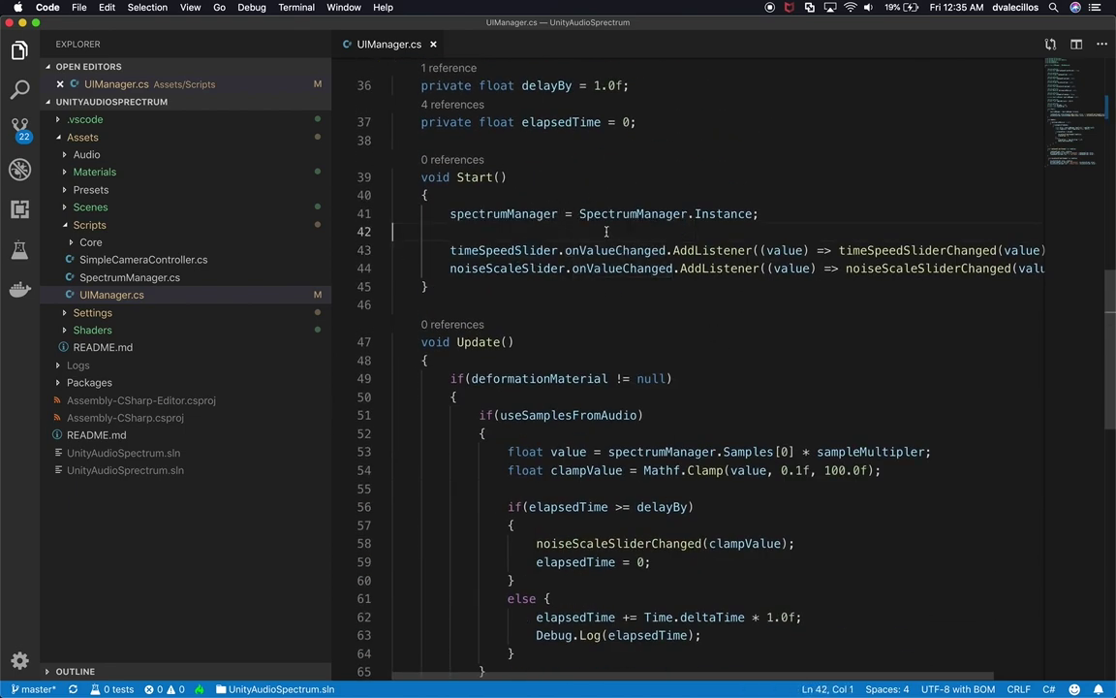
key("Return")
left_click_drag(450, 250, 392, 250)
key("BackSpace")
key("BackSpace")
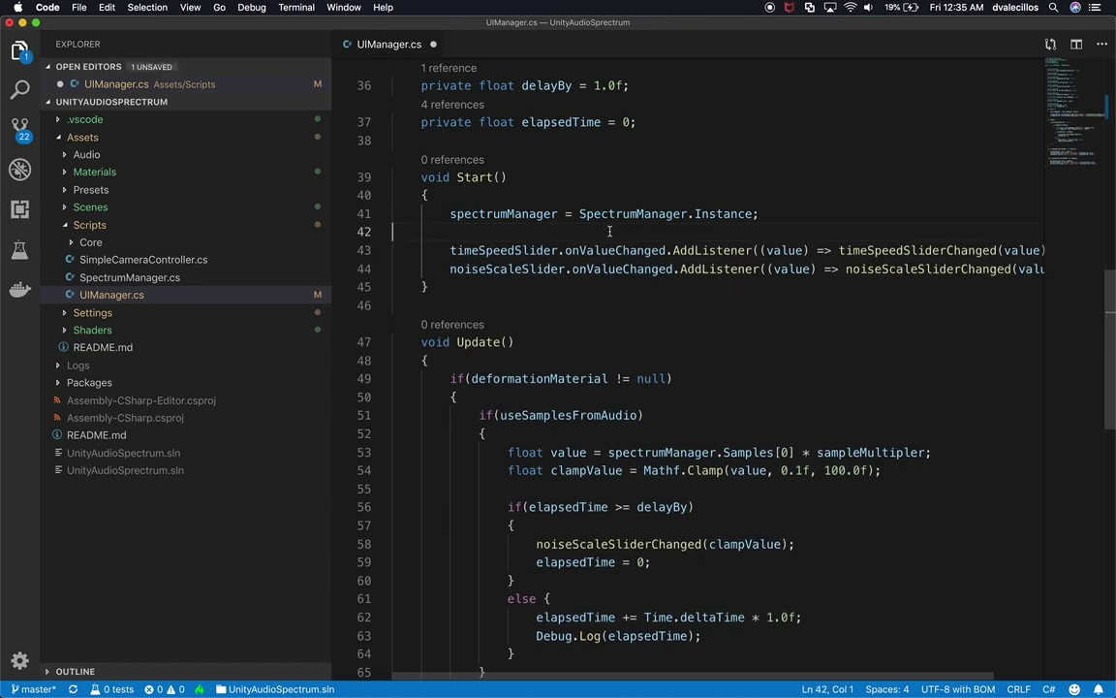
Insert an if(makeTimeSpeedSliderOptional) condition as the first line of the timeSpeedSliderChanged method.
scroll(767, 400, "down", 10)
scroll(767, 400, "up", 2)
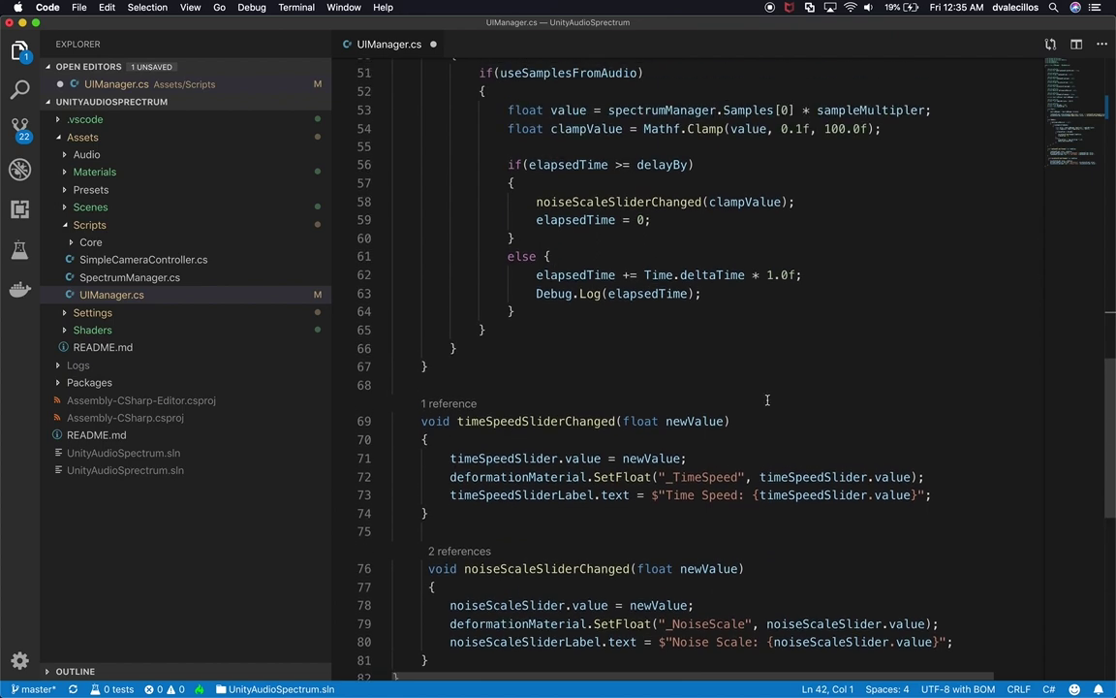
scroll(767, 400, "up", 4)
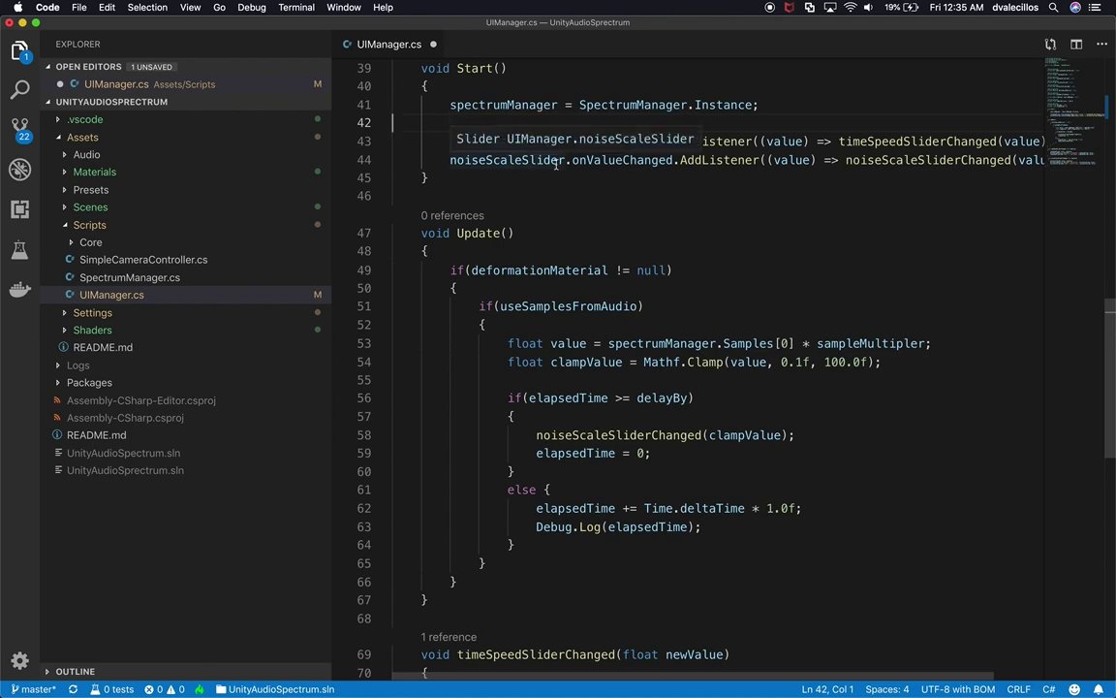
scroll(762, 396, "down", 9)
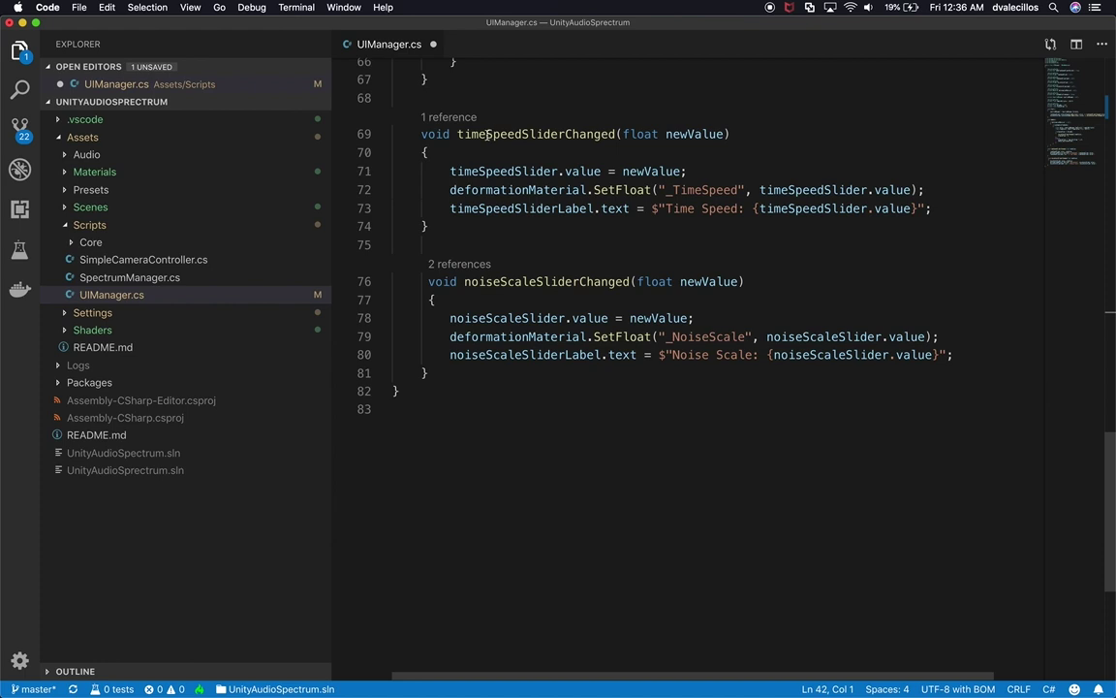
left_click(493, 152)
key("Return")
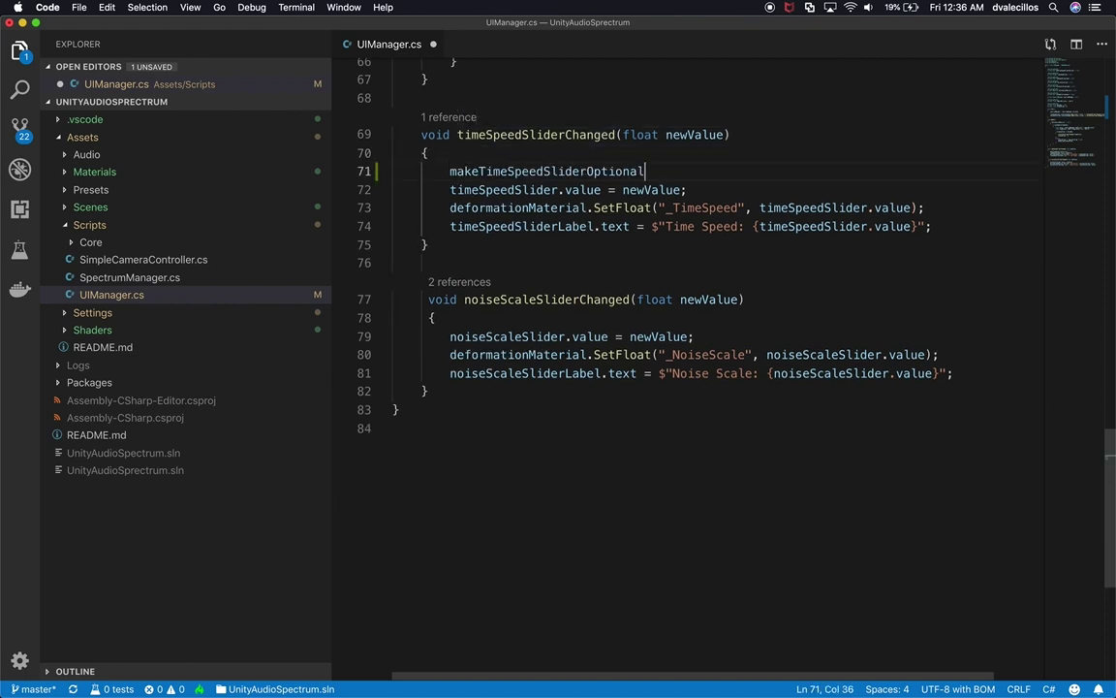
type("if(makeTimeSpeedSliderOptional")
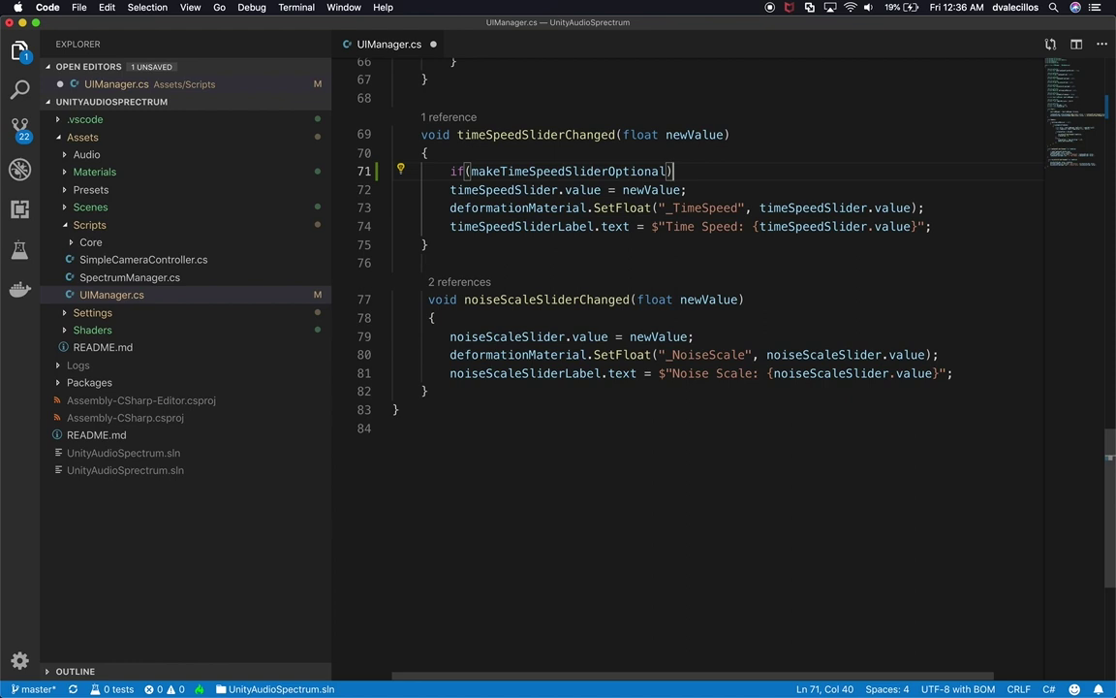
Give the makeTimeSpeedSliderOptional condition a braced body containing "return;", followed by a blank line, and save the script.
key("Return")
key("Tab")
key("Up")
key("End")
type("{")
key("Return")
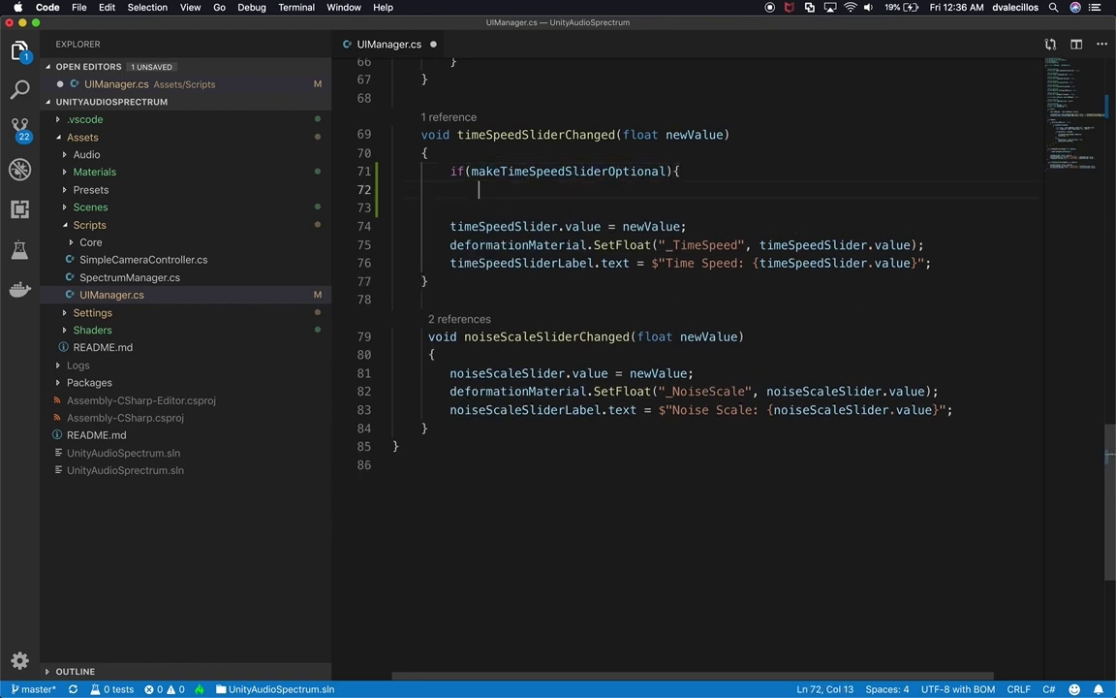
key("Return")
type("}")
key("Up")
type("return;")
key("super+s")
left_click(393, 226)
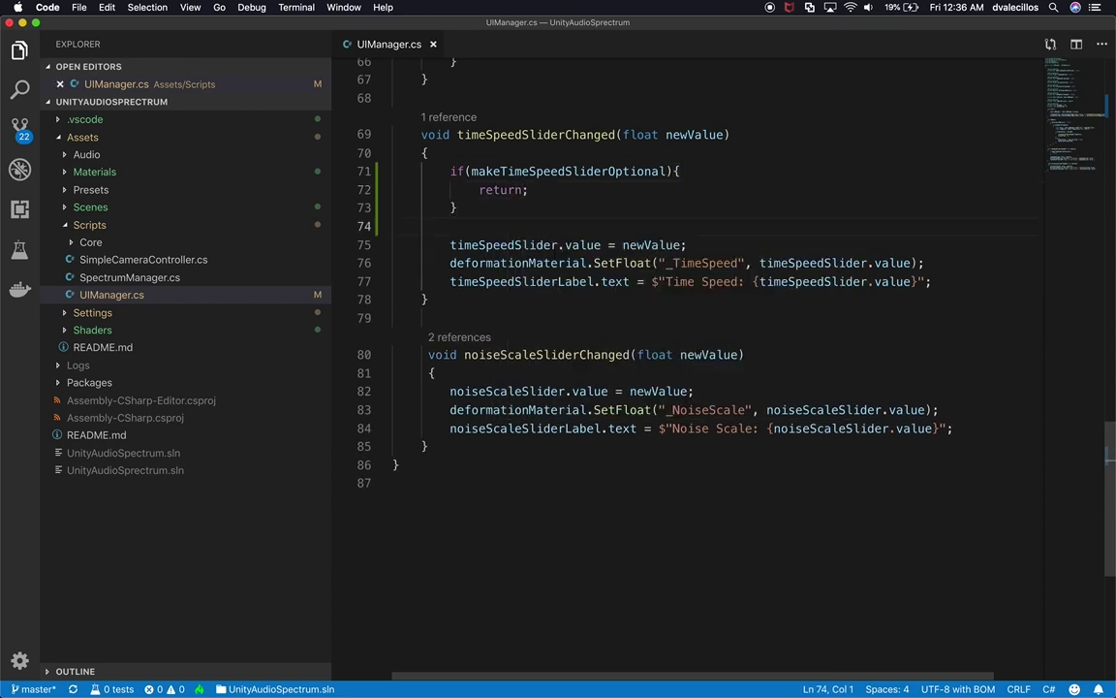
Switch to Unity, play the scene, and open the Console docked beside the Game view.
key("super+Tab")
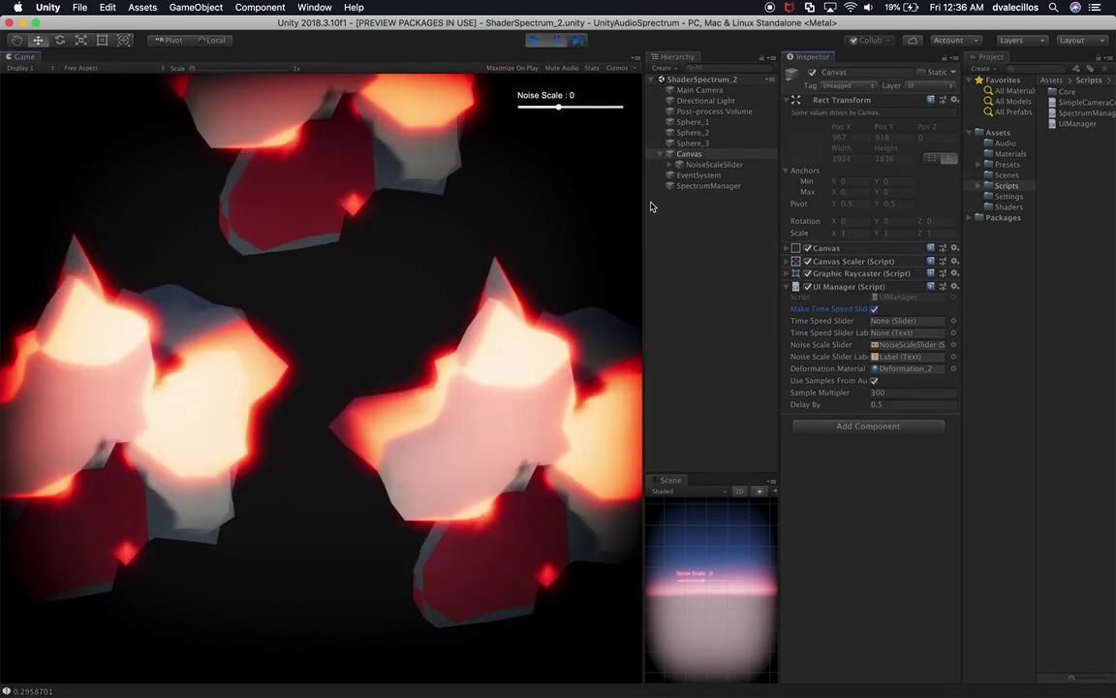
key("super+p")
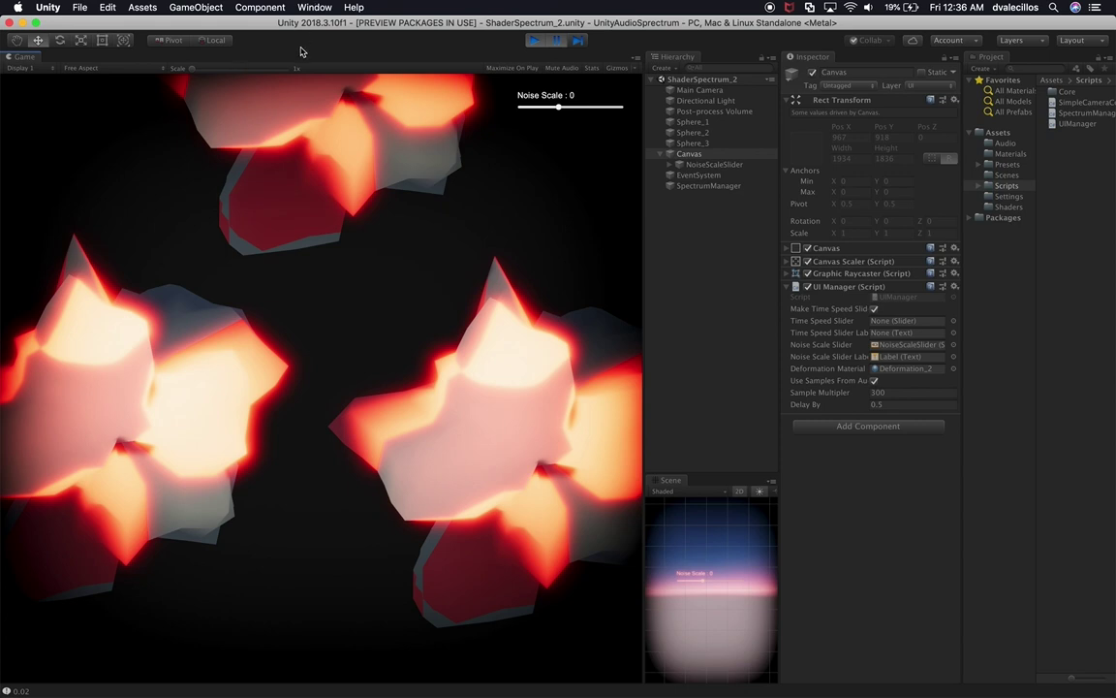
left_click(296, 8)
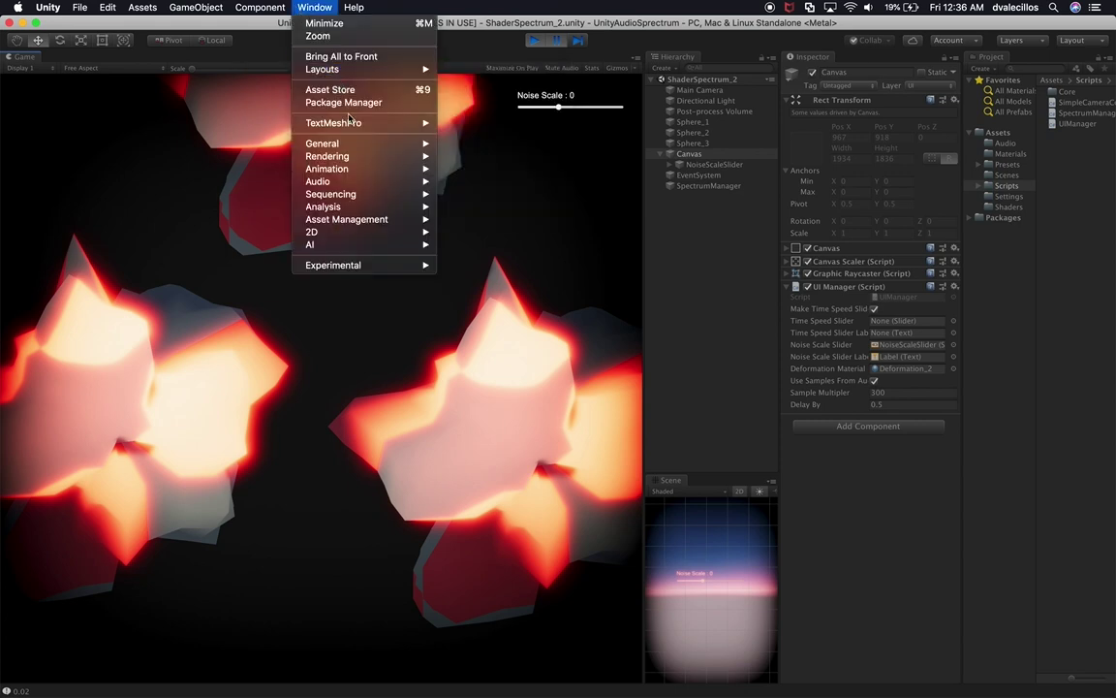
mouse_move(373, 77)
mouse_move(362, 145)
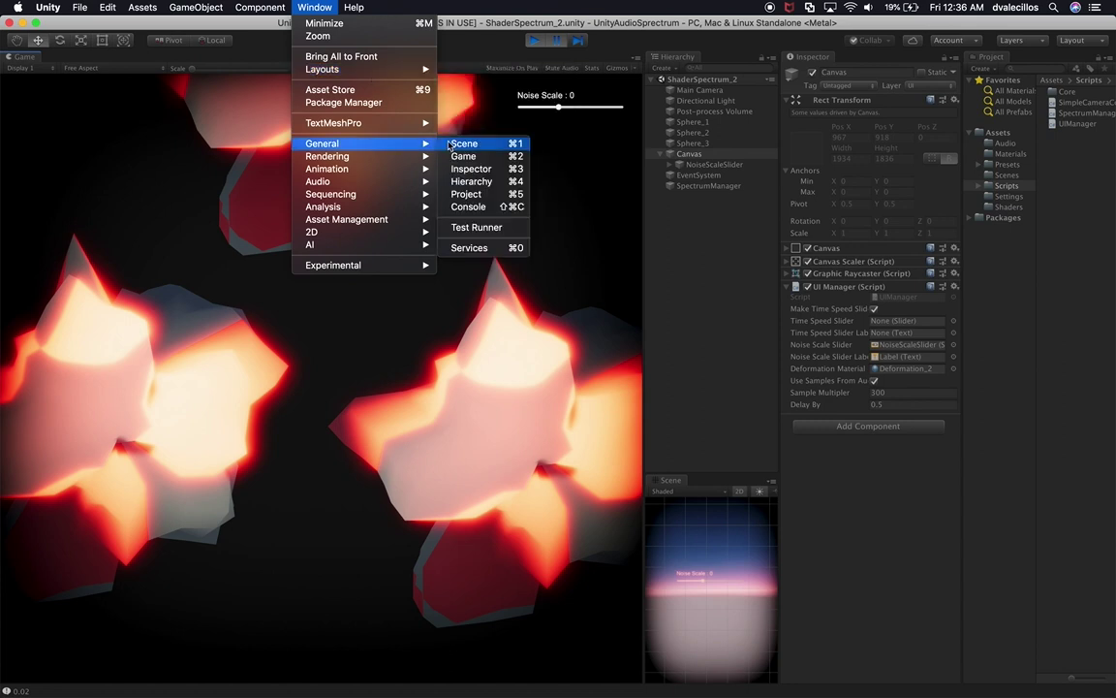
left_click(468, 206)
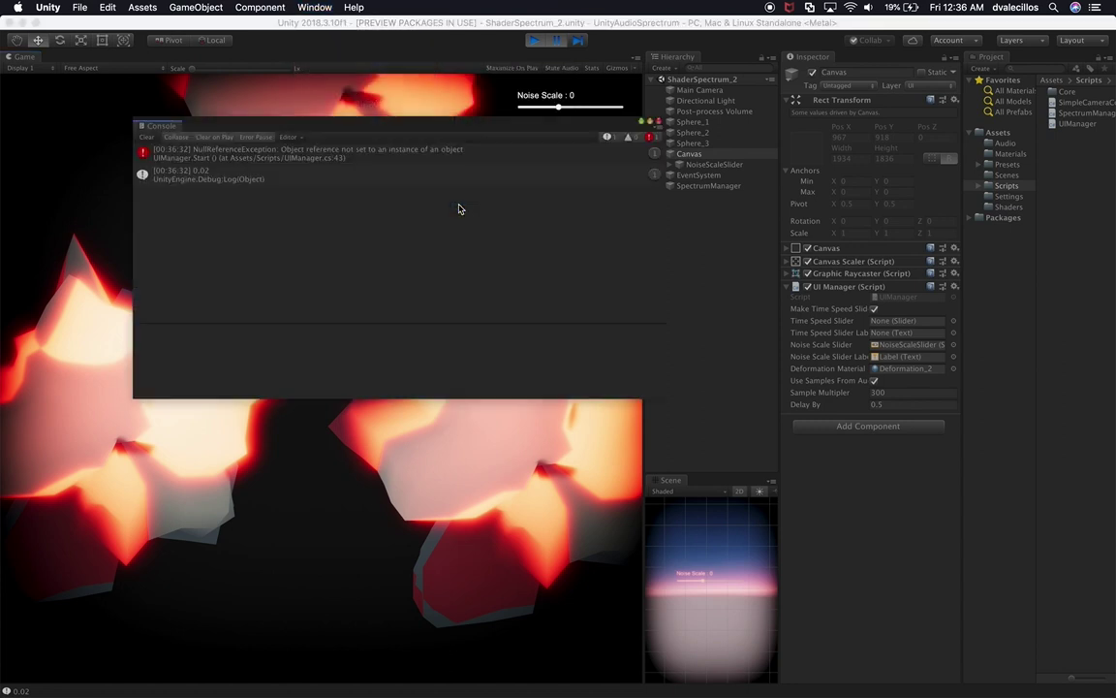
left_click_drag(166, 127, 75, 61)
Open the NullReferenceException's source line in UIManager, inspect its timeSpeedSlider reference, and return to Unity to stop playing.
double_click(75, 82)
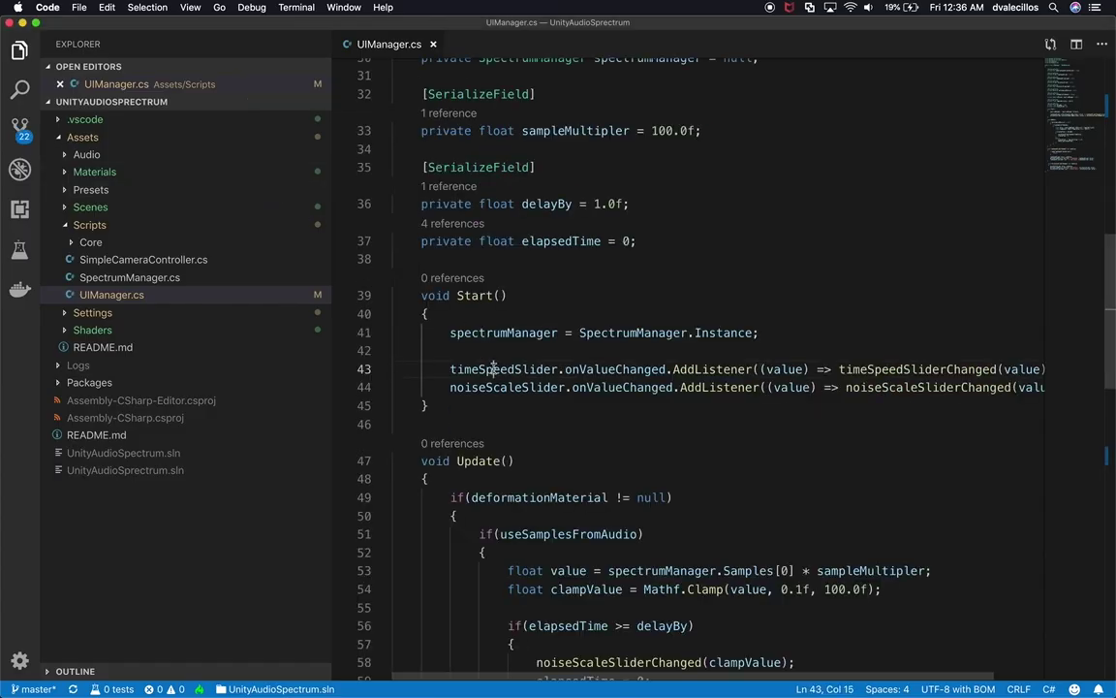
double_click(457, 369)
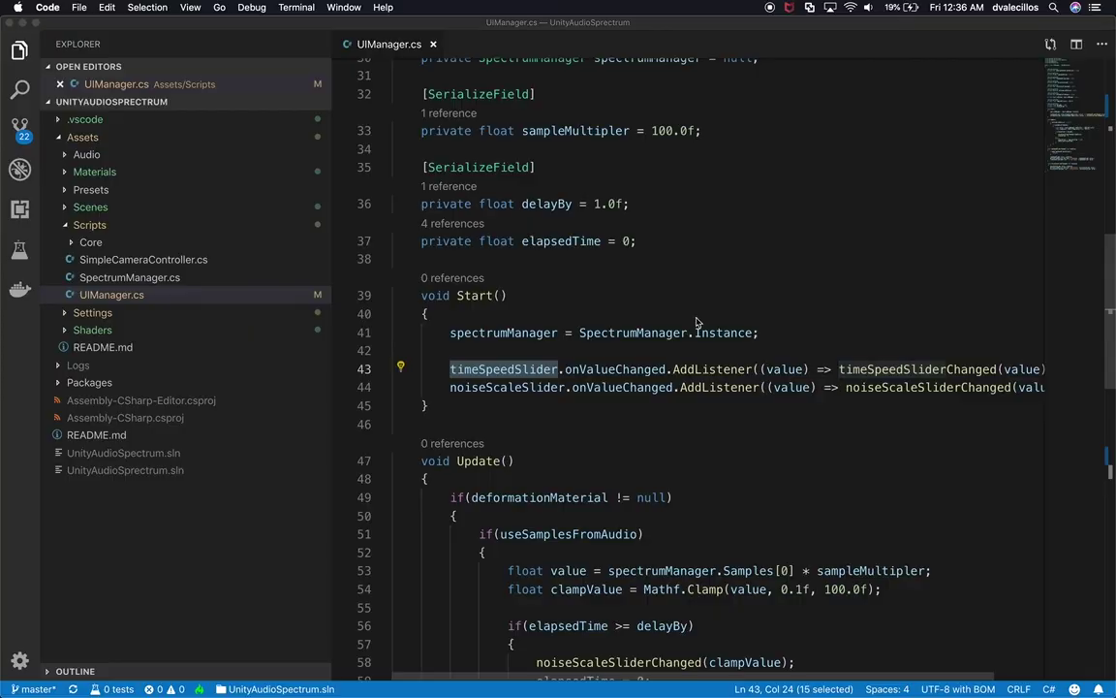
key("super+Tab")
key("super+p")
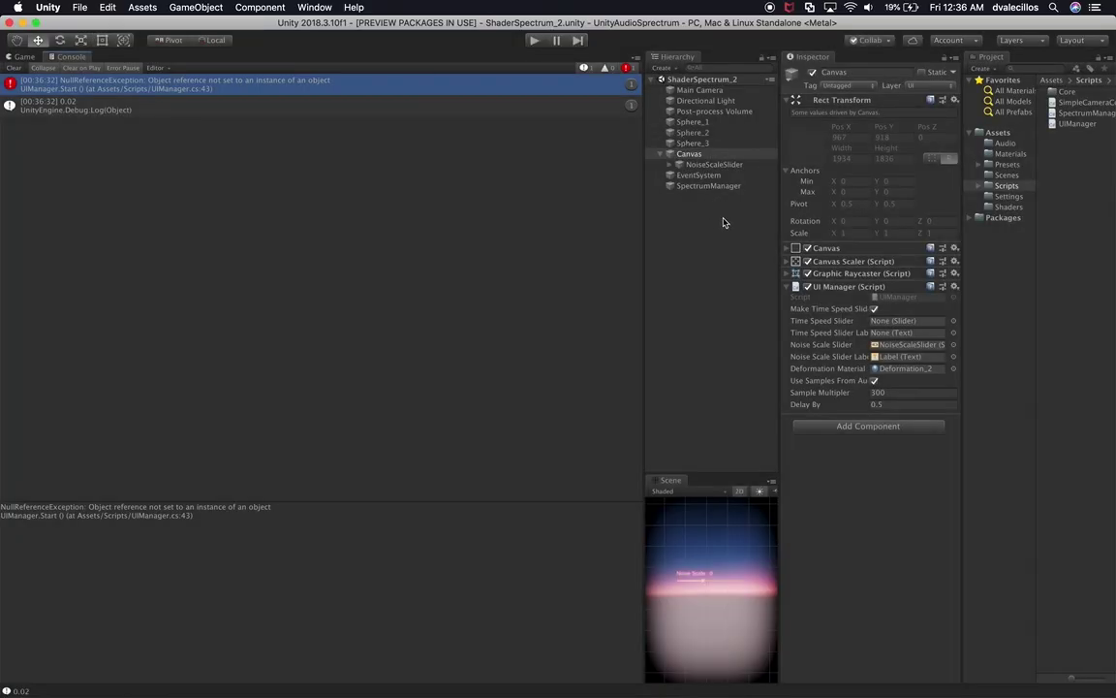
Undo the recent hierarchy changes to restore the deleted Label and TimeSpeedSlider under the Canvas.
key("Down")
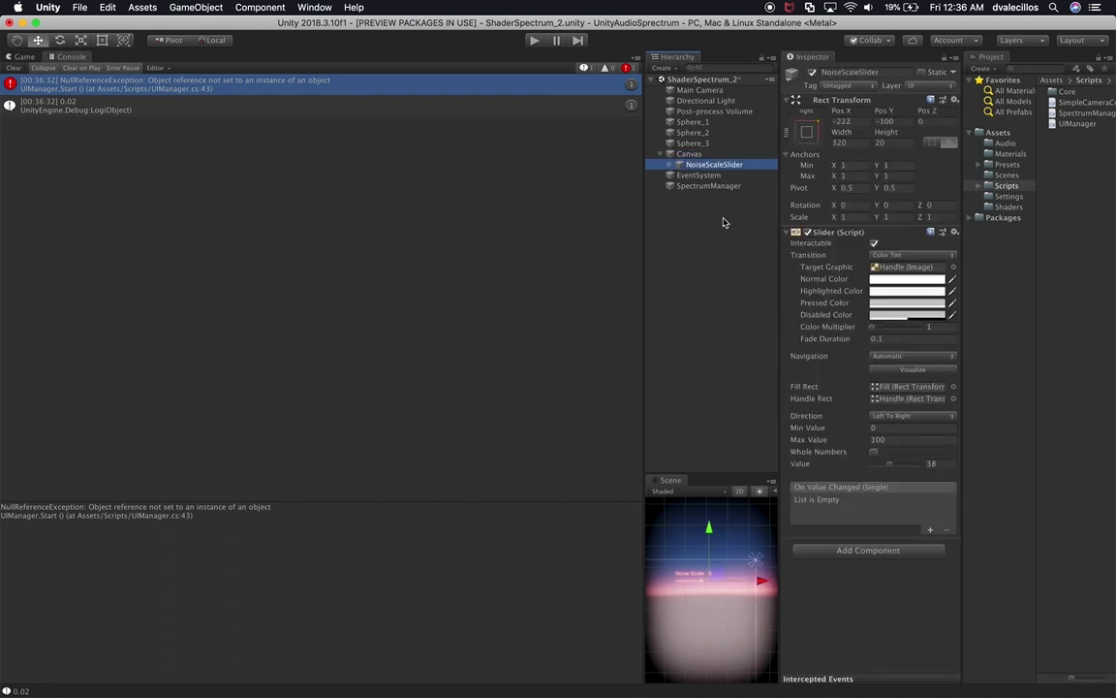
left_click(722, 223)
key("super+z")
key("super+z")
key("super+z")
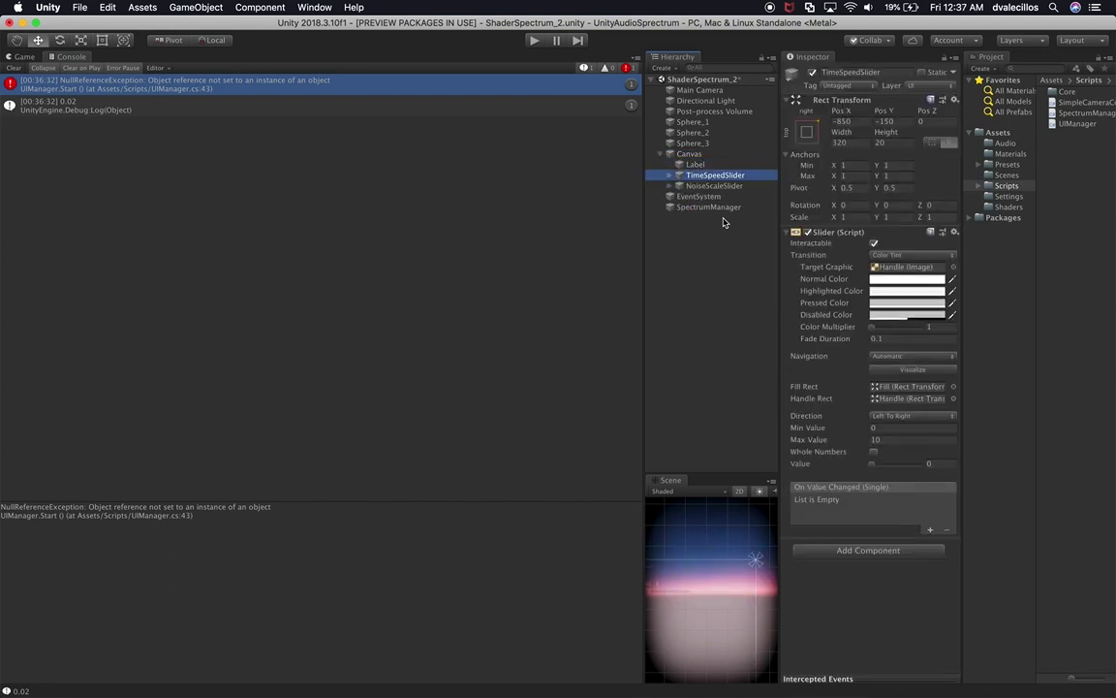
Check the slider references in the Canvas's UI Manager and reselect TimeSpeedSlider.
key("Left")
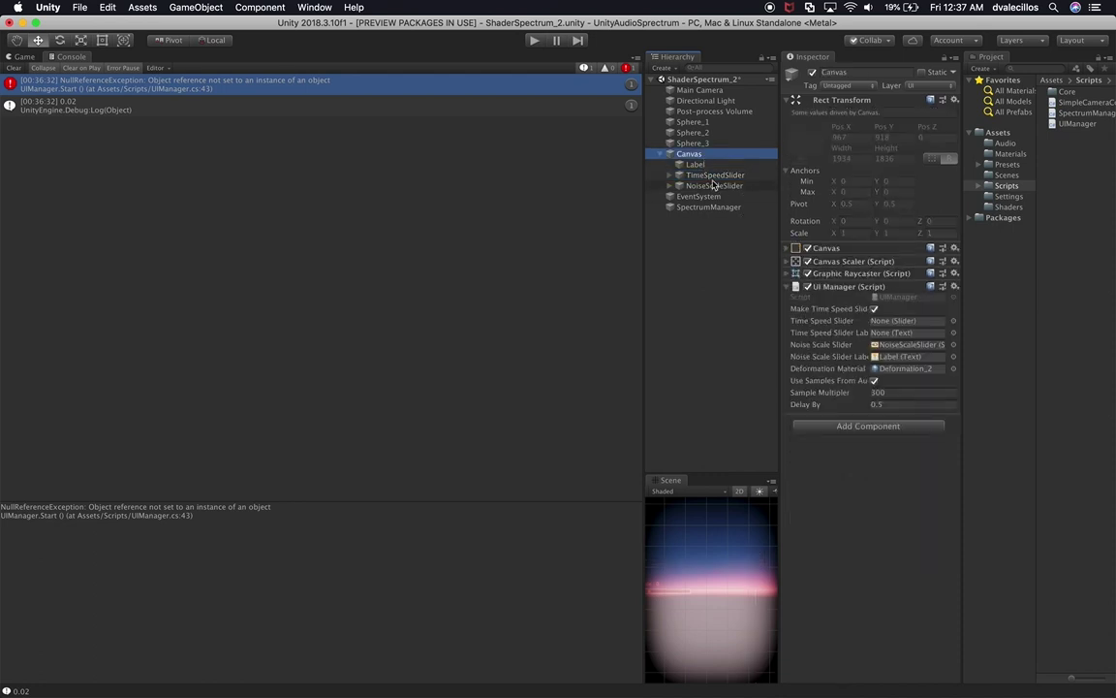
key("Down")
key("Down")
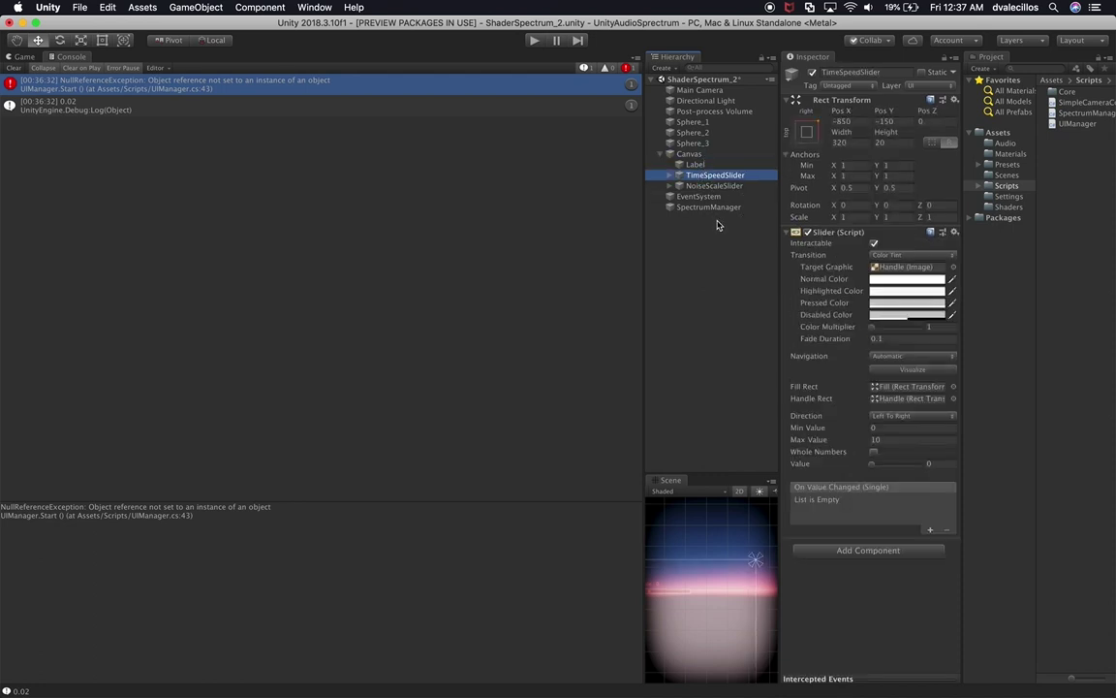
Assign TimeSpeedSlider and its child Label to the Time Speed Slider and Time Speed Slider Label references in the Canvas's UI Manager.
left_click(696, 156)
left_click(709, 180)
left_click_drag(708, 180, 877, 321)
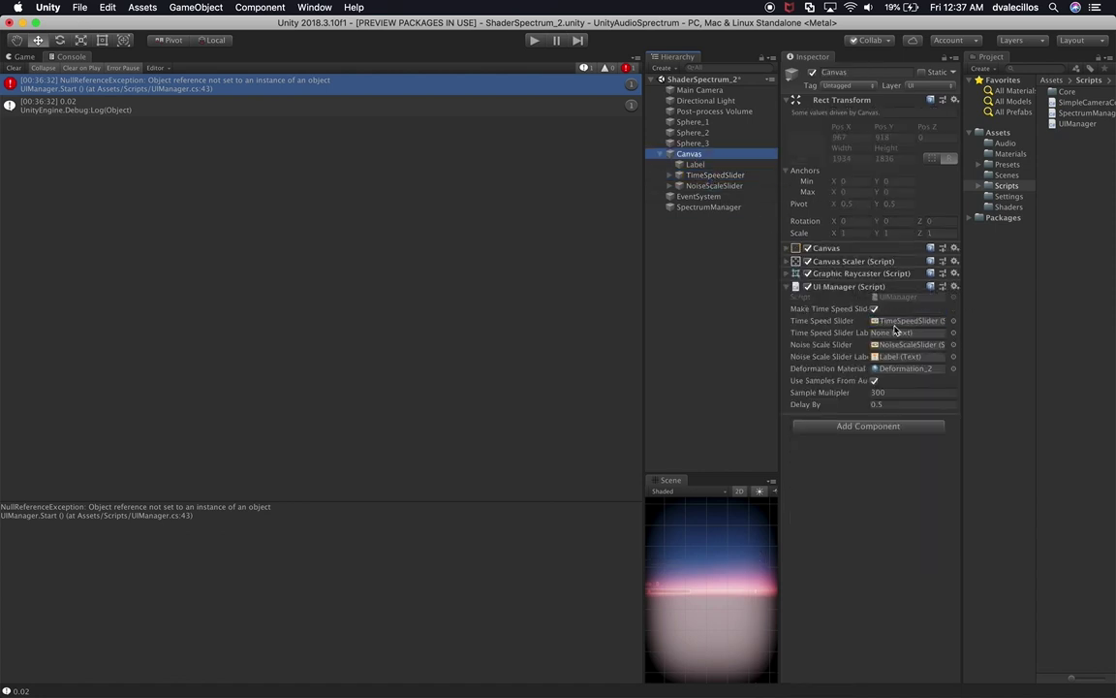
left_click(670, 175)
left_click_drag(705, 189, 906, 332)
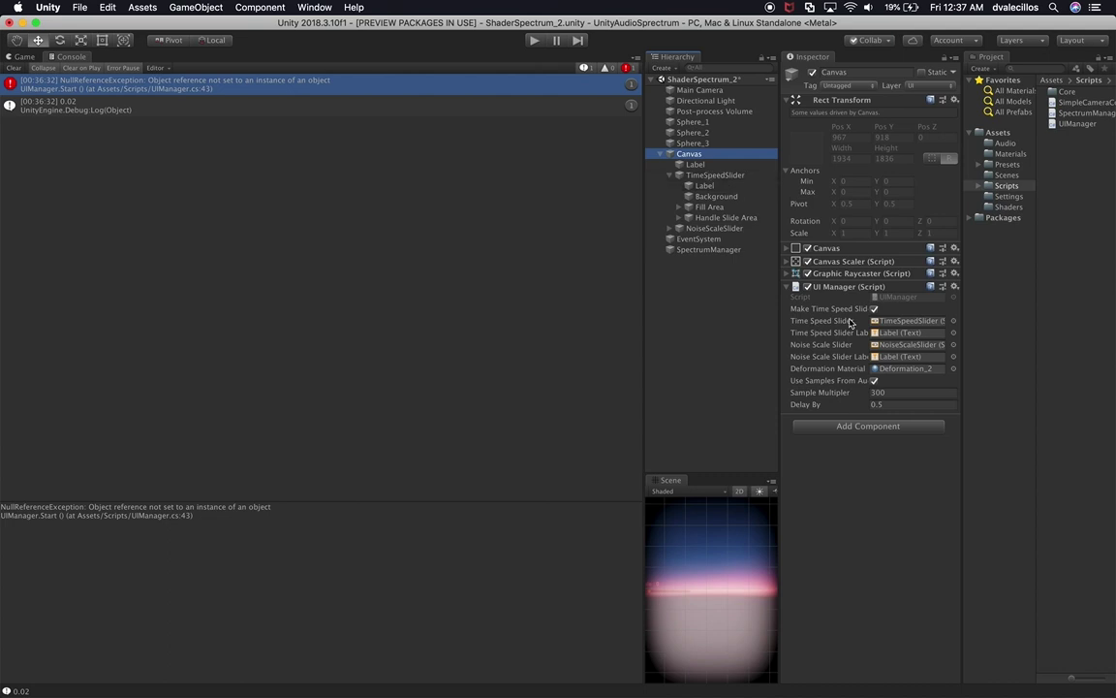
Deactivate TimeSpeedSlider in the scene and delete the Shader Parameters label directly under the Canvas.
left_click(693, 176)
left_click(19, 57)
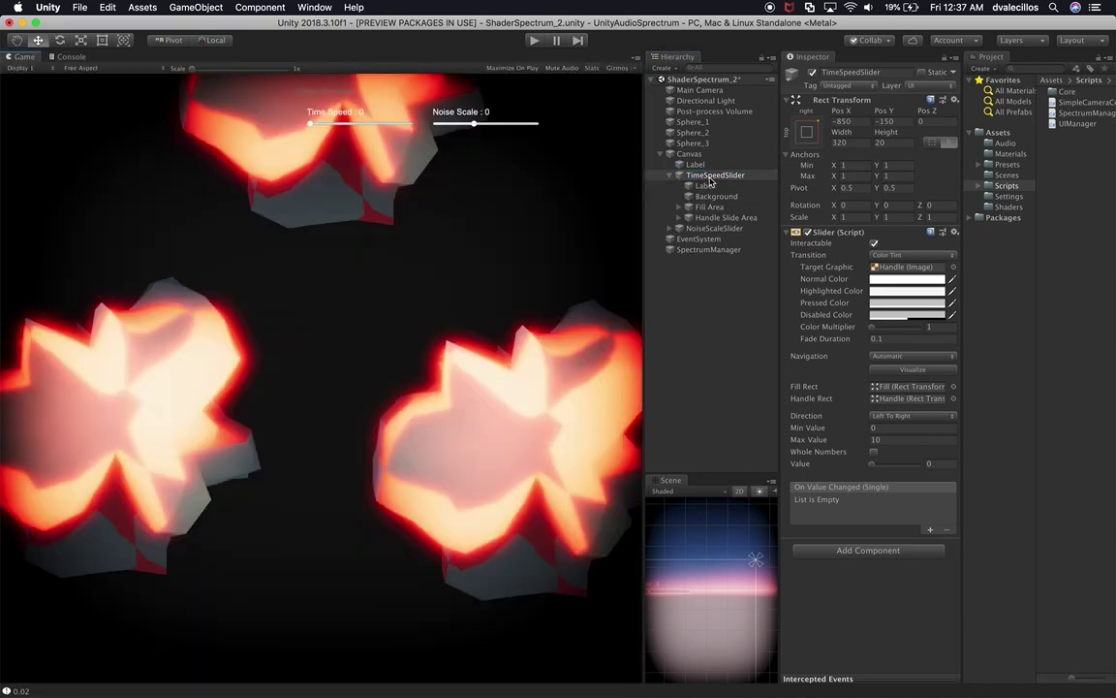
left_click(812, 73)
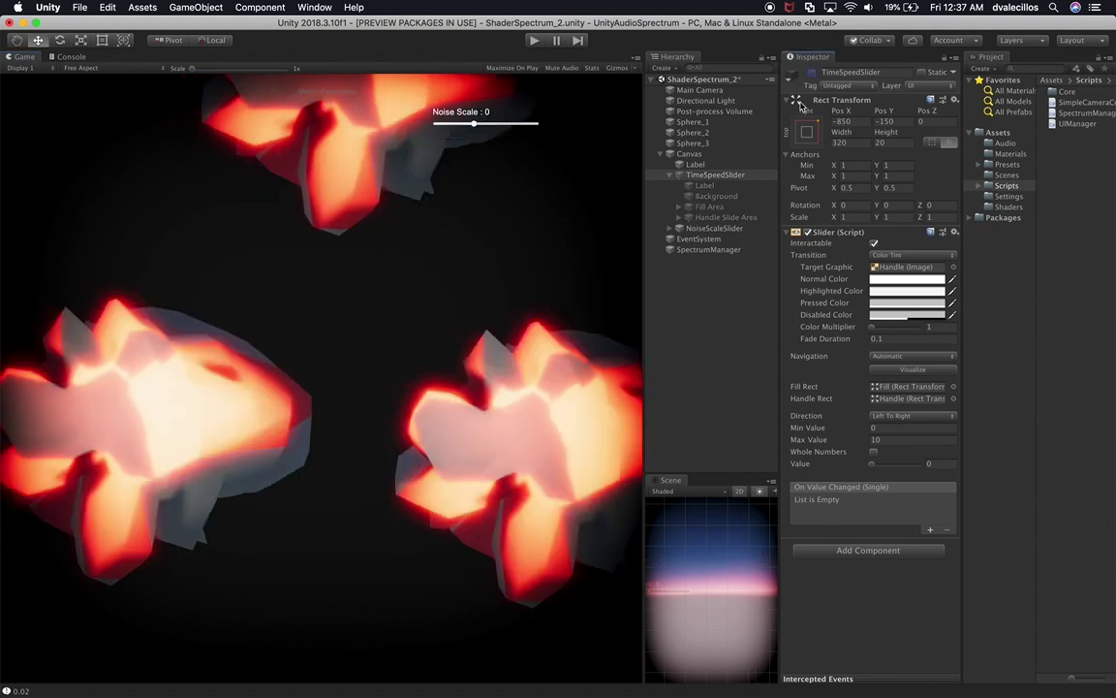
left_click(680, 175)
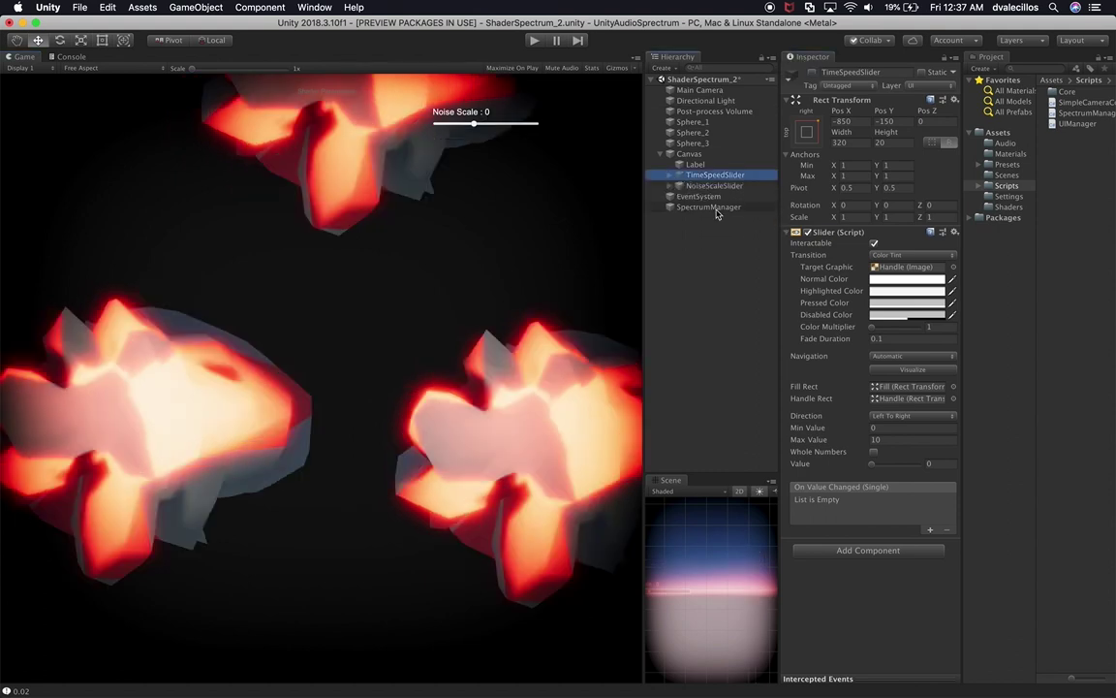
left_click(694, 165)
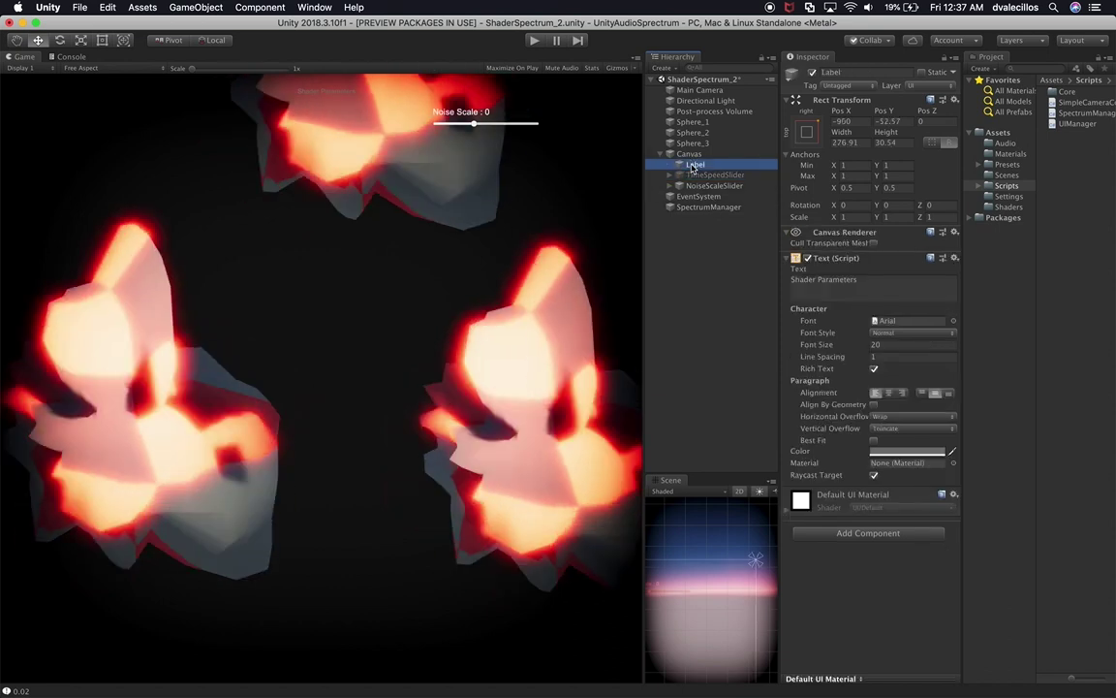
key("super+BackSpace")
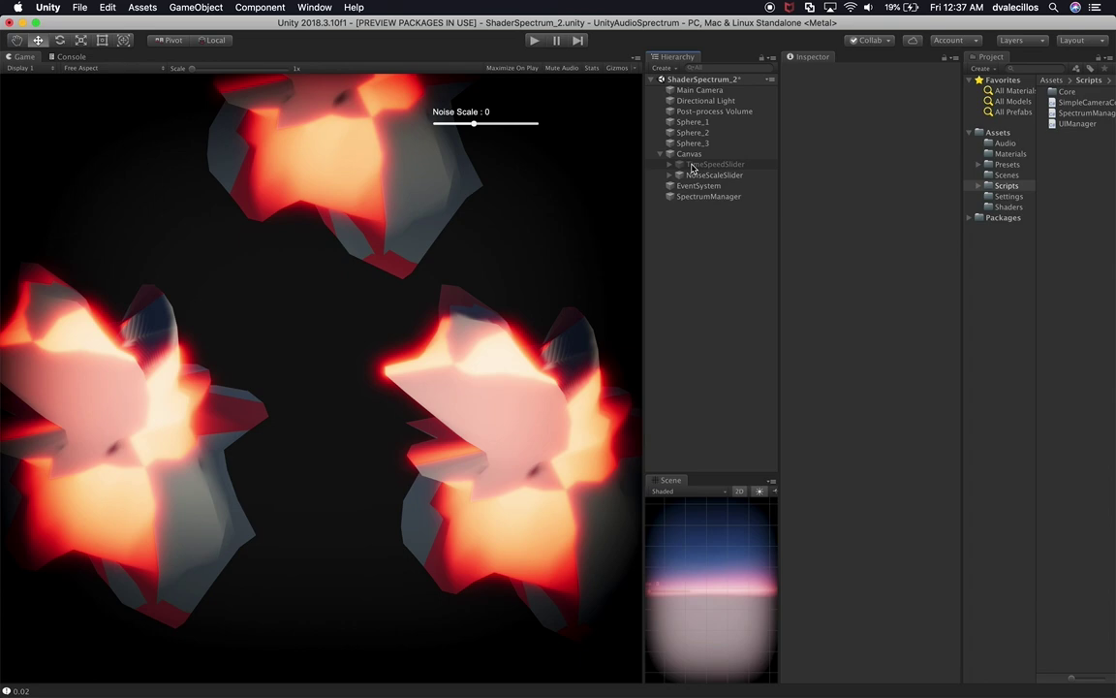
Move both sliders together toward the Canvas's upper-right corner, placing NoiseScaleSlider at about Pos X -196, Pos Y -84.
left_click(696, 175)
left_click(704, 164, "shift")
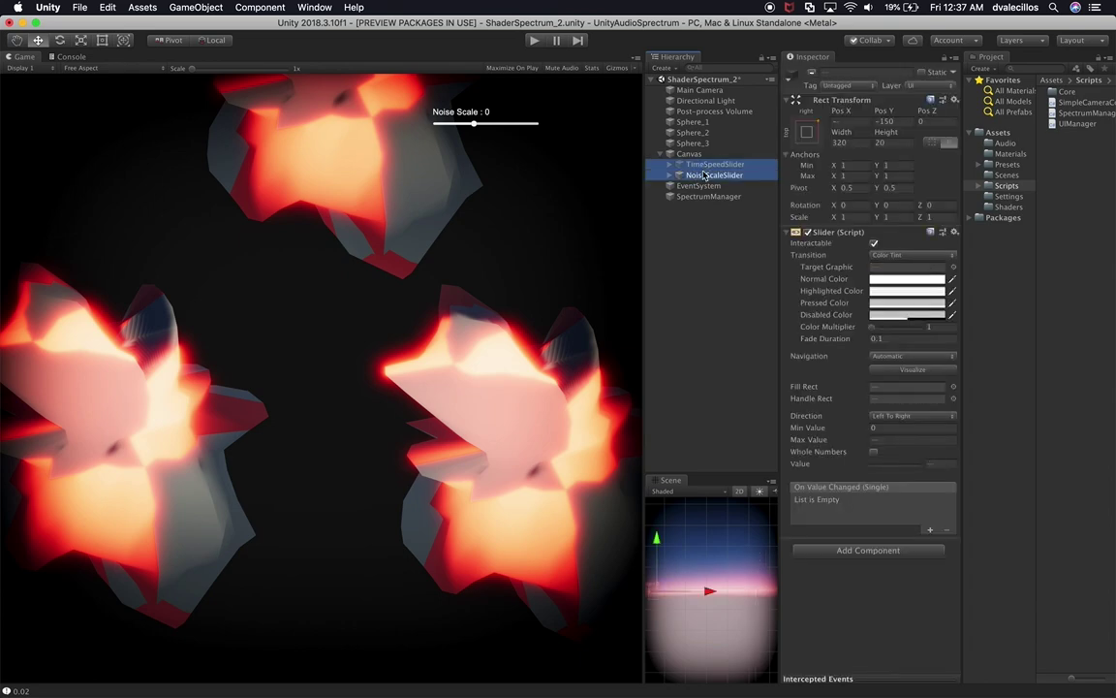
left_click_drag(713, 579, 721, 540)
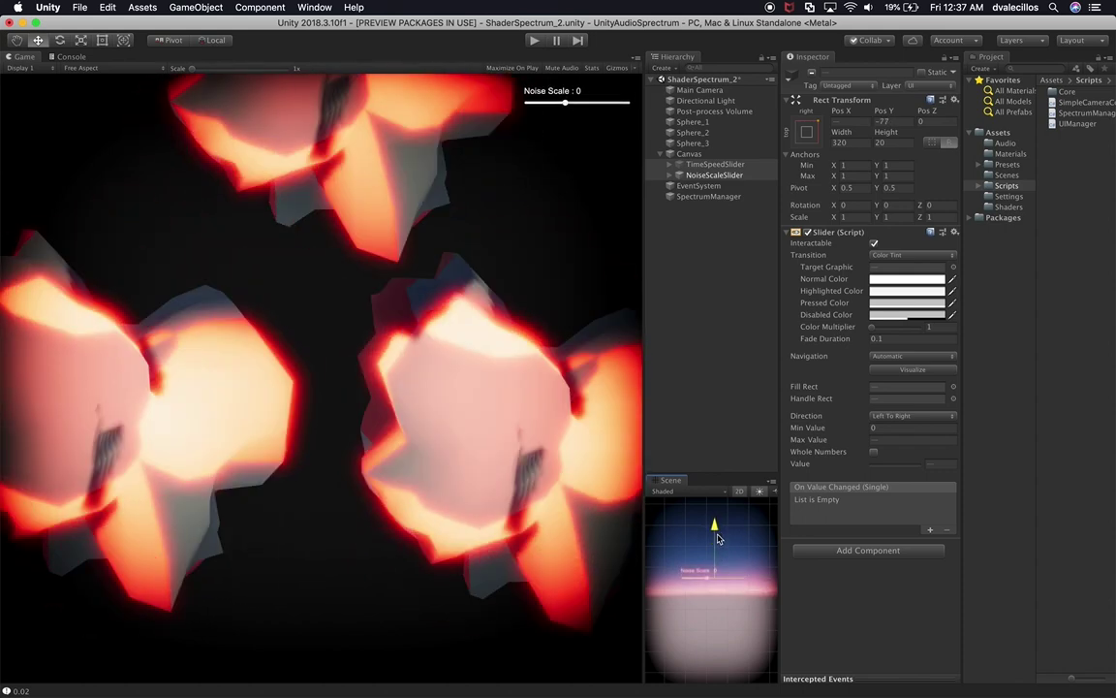
left_click(734, 424)
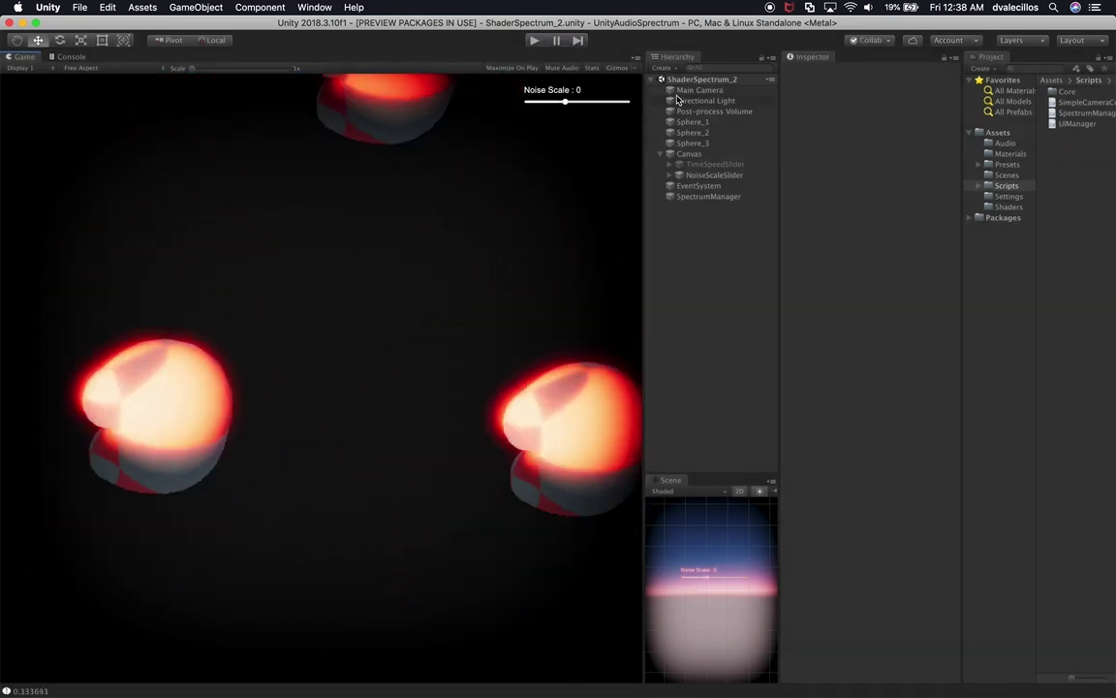
Raise the Main Camera's Y position to 2.11 so the three spheres fit the Game view.
left_click(684, 91)
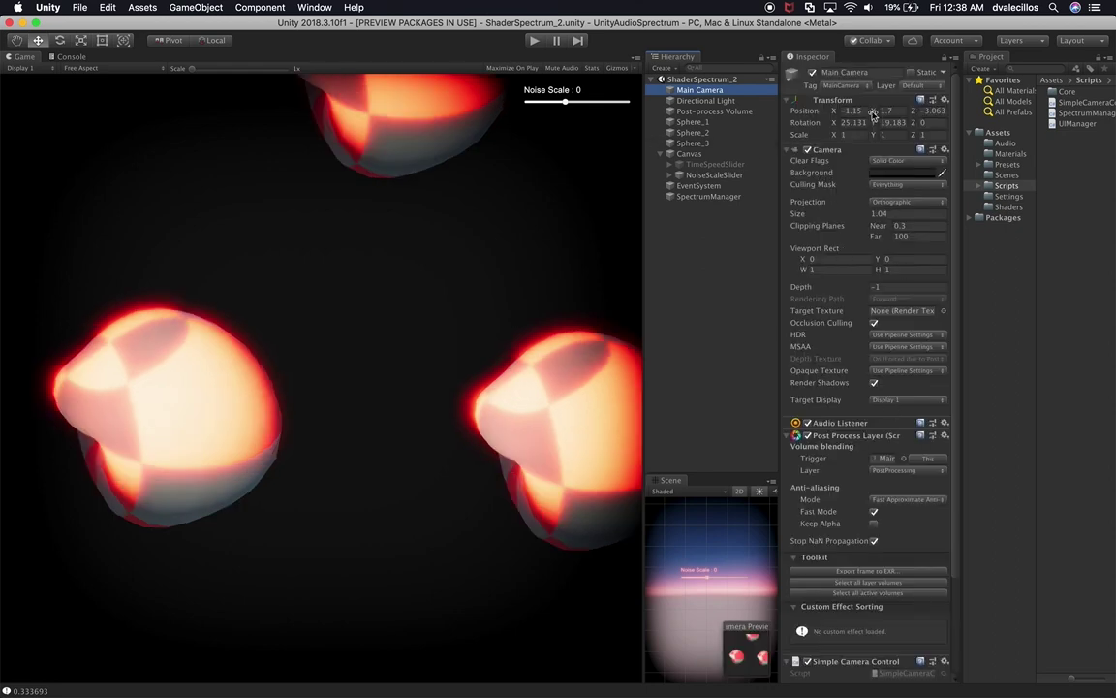
left_click_drag(874, 113, 880, 112)
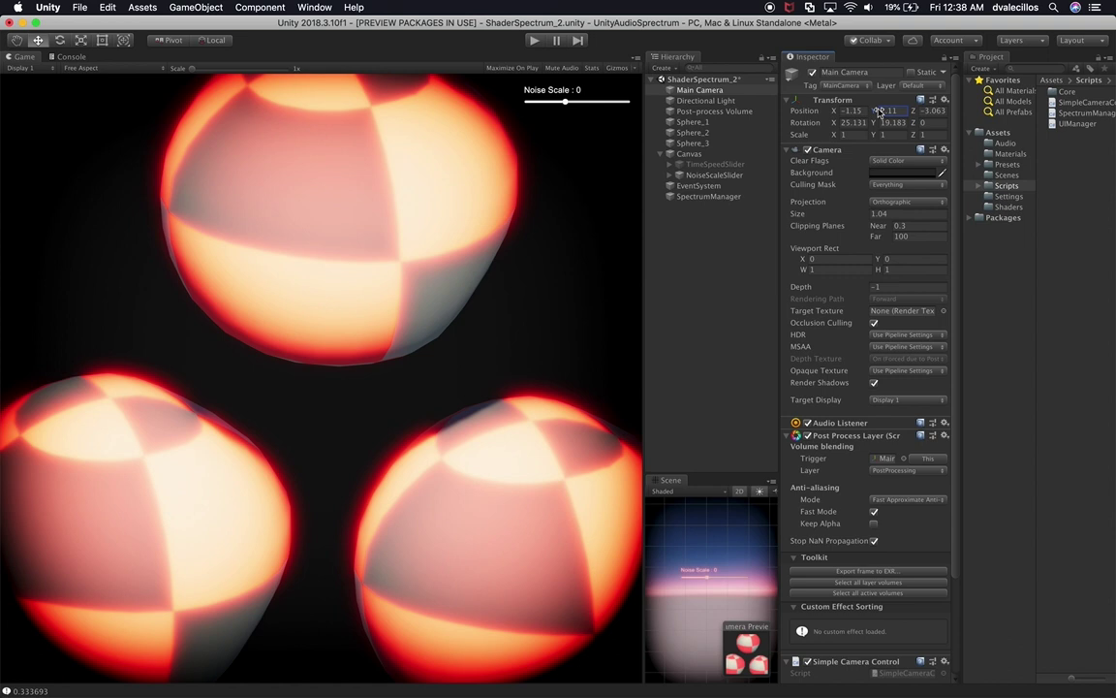
left_click_drag(879, 113, 879, 113)
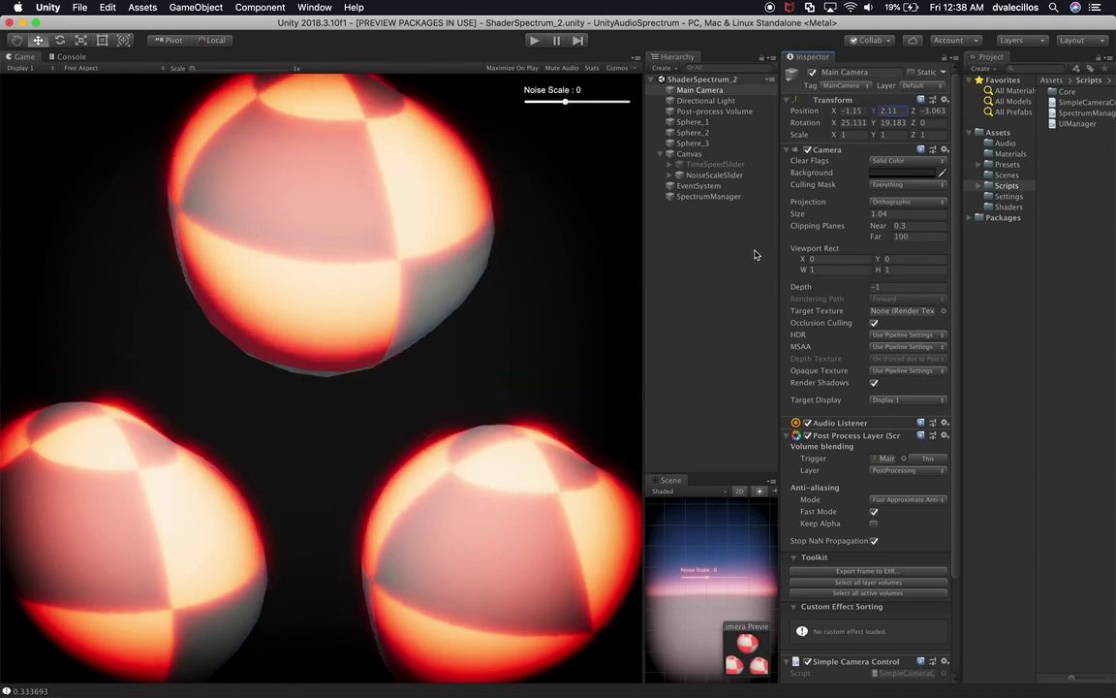
Collapse the Canvas and set CheckerBoardFrequency to X 7, Y 7 in Sphere_1's Deformation_2 material.
left_click(715, 176)
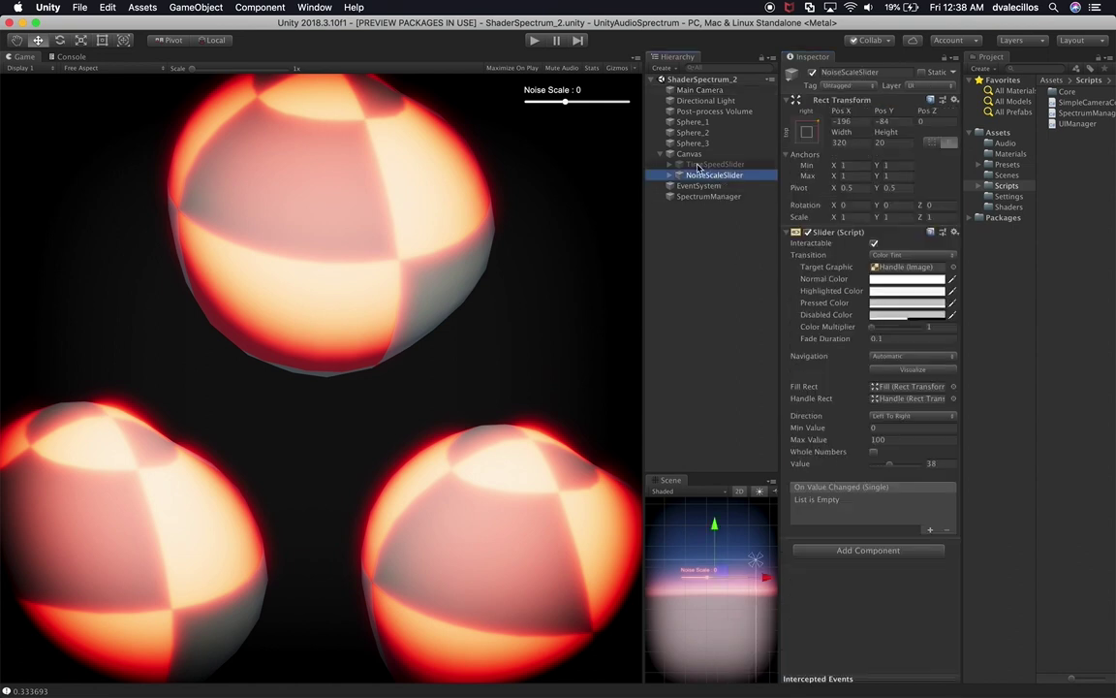
left_click(683, 154)
left_click(661, 154)
left_click(692, 122)
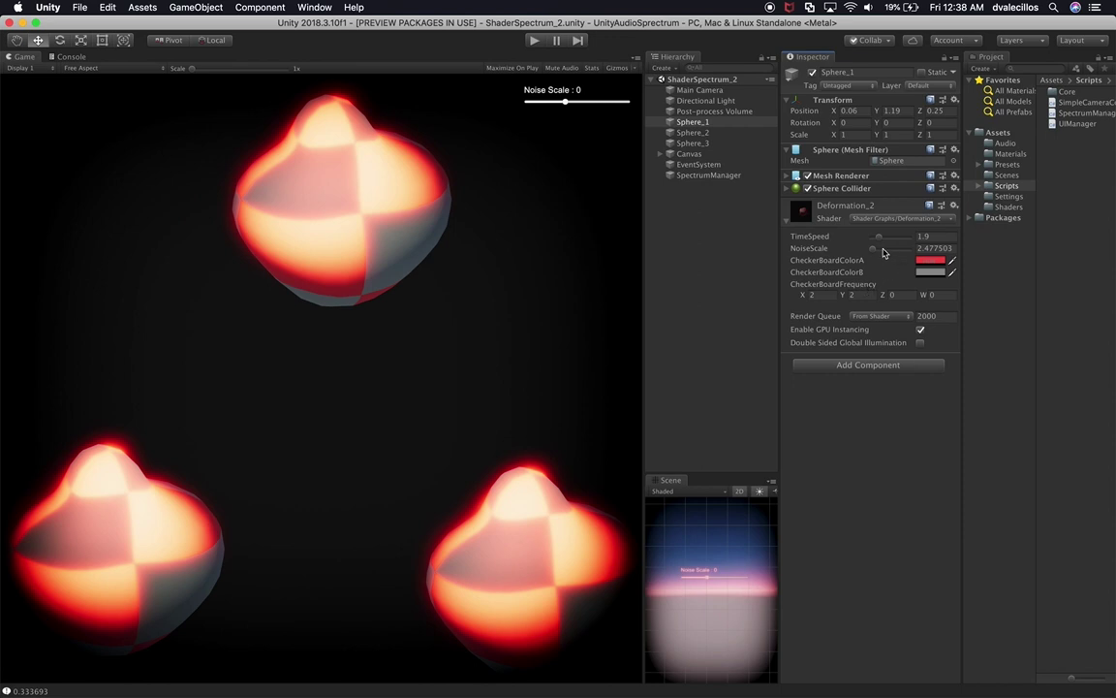
left_click_drag(810, 293, 868, 298)
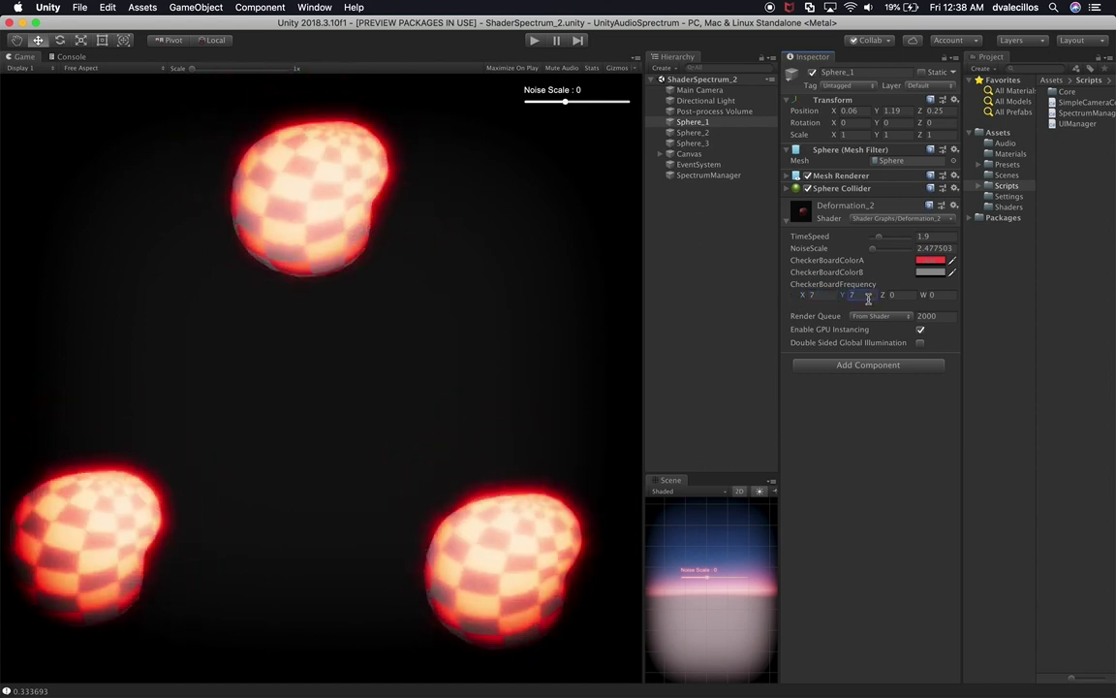
Set the material's CheckerBoardColorA to bright red FF0202 and CheckerBoardColorB to the warm gray 807171.
left_click(927, 262)
mouse_move(1027, 305)
left_mouse_down()
mouse_move(1076, 274)
mouse_move(1039, 287)
mouse_move(1063, 280)
left_mouse_up()
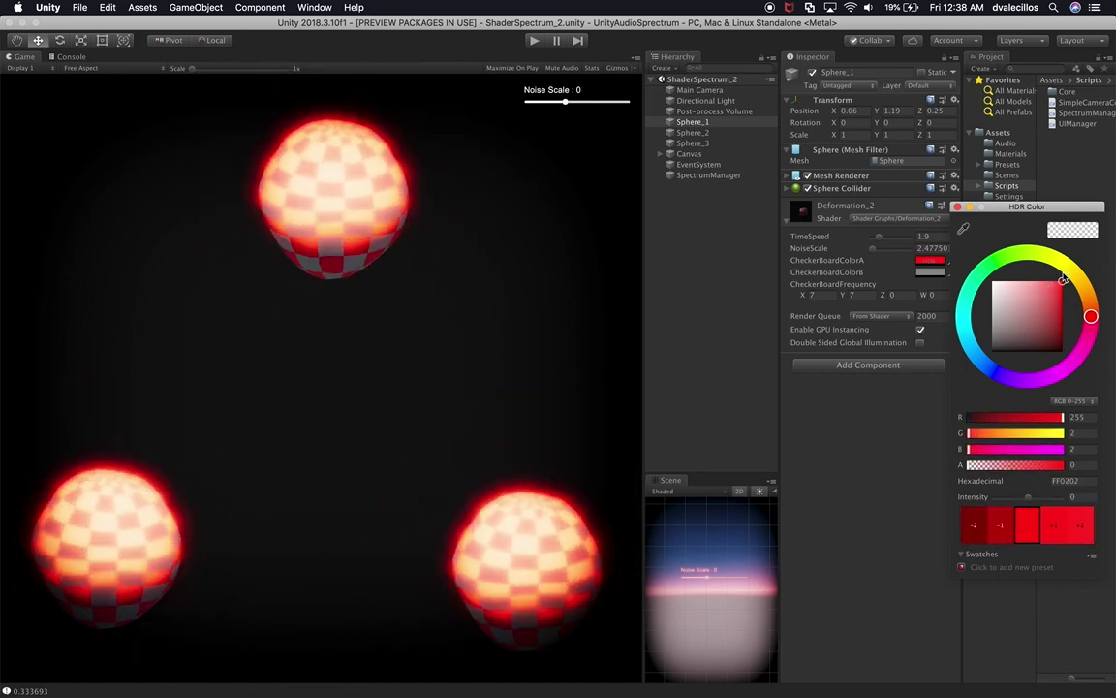
left_click(785, 287)
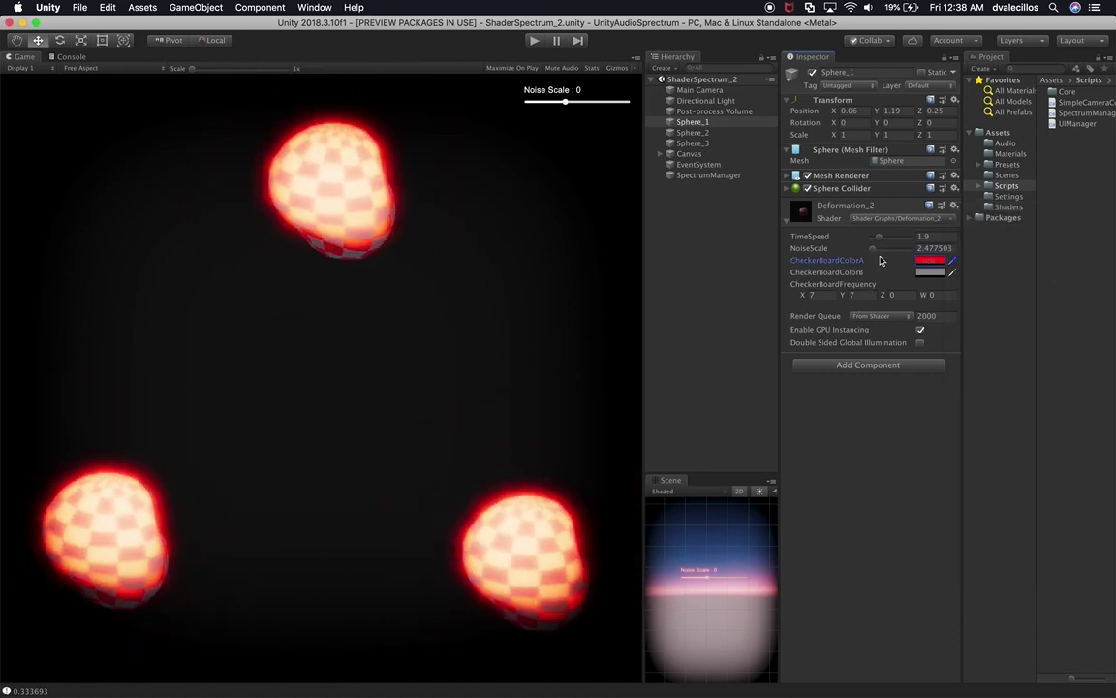
left_click(931, 272)
mouse_move(1009, 317)
left_mouse_down()
mouse_move(990, 351)
mouse_move(1005, 327)
mouse_move(994, 299)
mouse_move(986, 368)
mouse_move(1001, 318)
left_mouse_up()
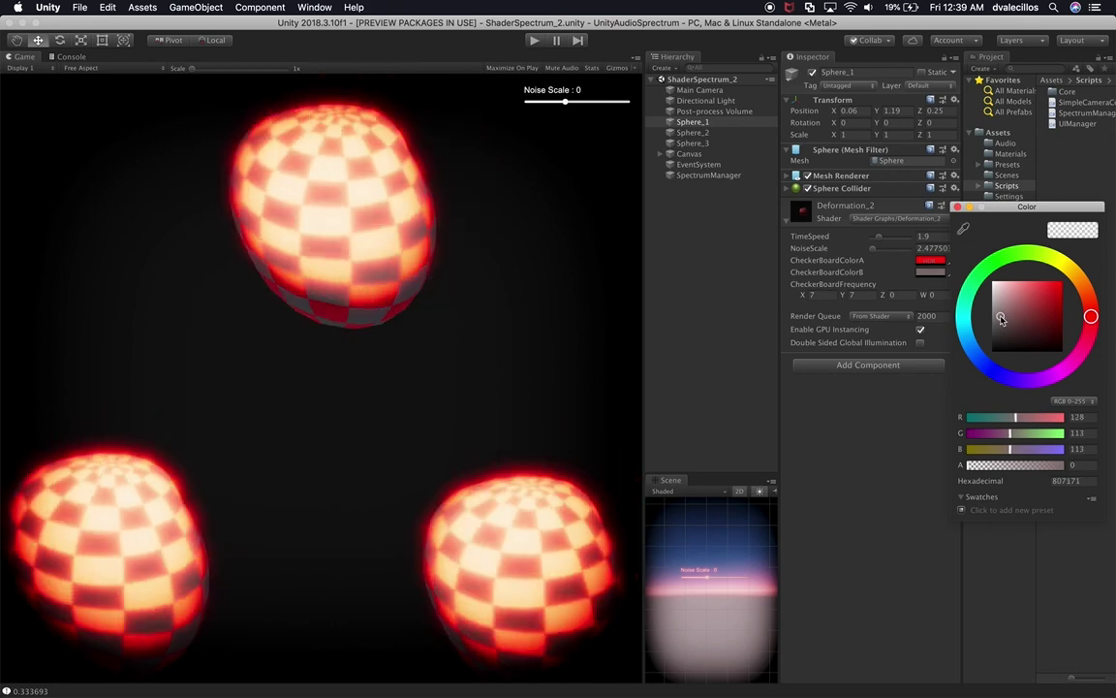
key("Return")
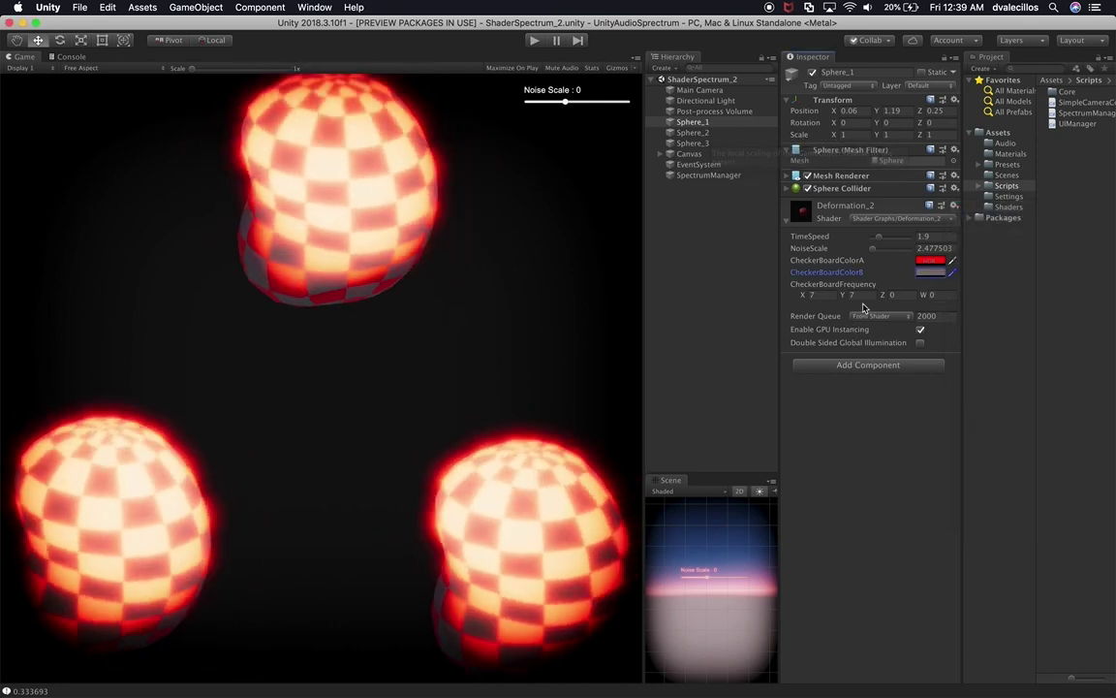
Set the Deformation_2 material's TimeSpeed to 1.7 and NoiseScale to 18.
left_click_drag(880, 241, 879, 254)
left_click(875, 252)
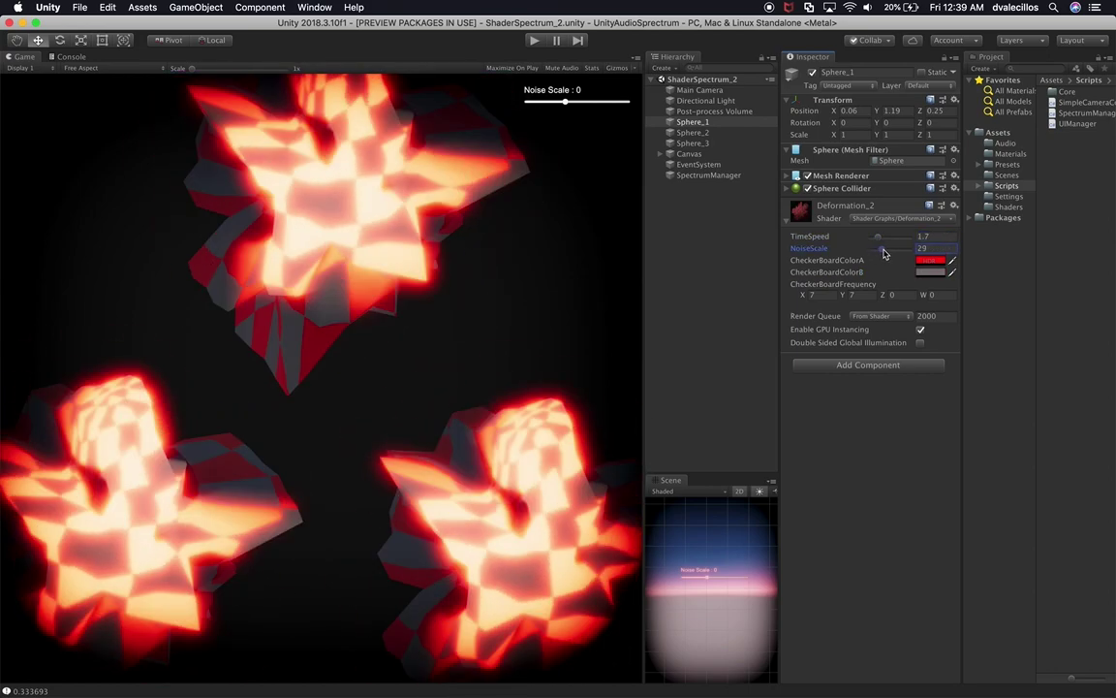
left_click_drag(880, 254, 880, 255)
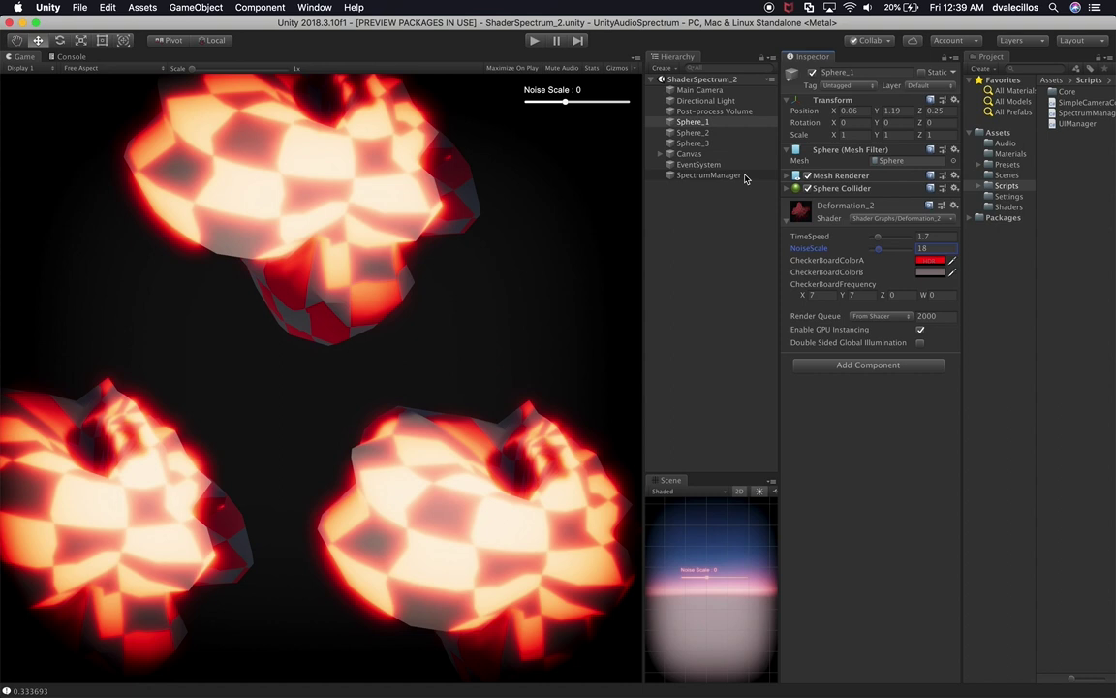
left_click(716, 112)
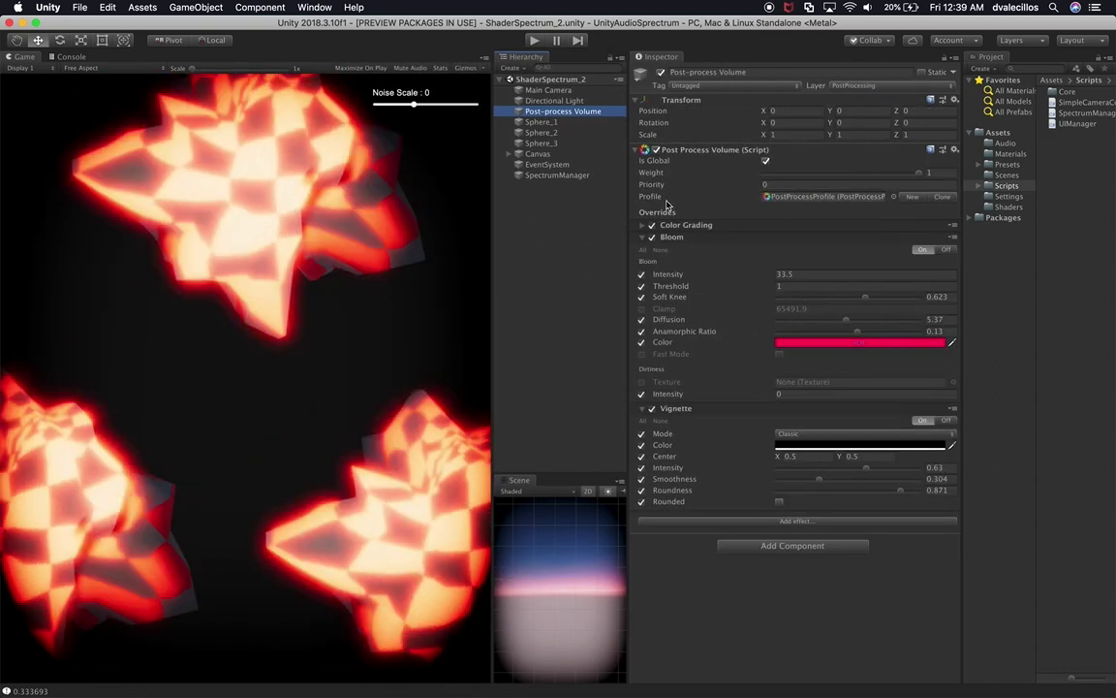
left_click(801, 198)
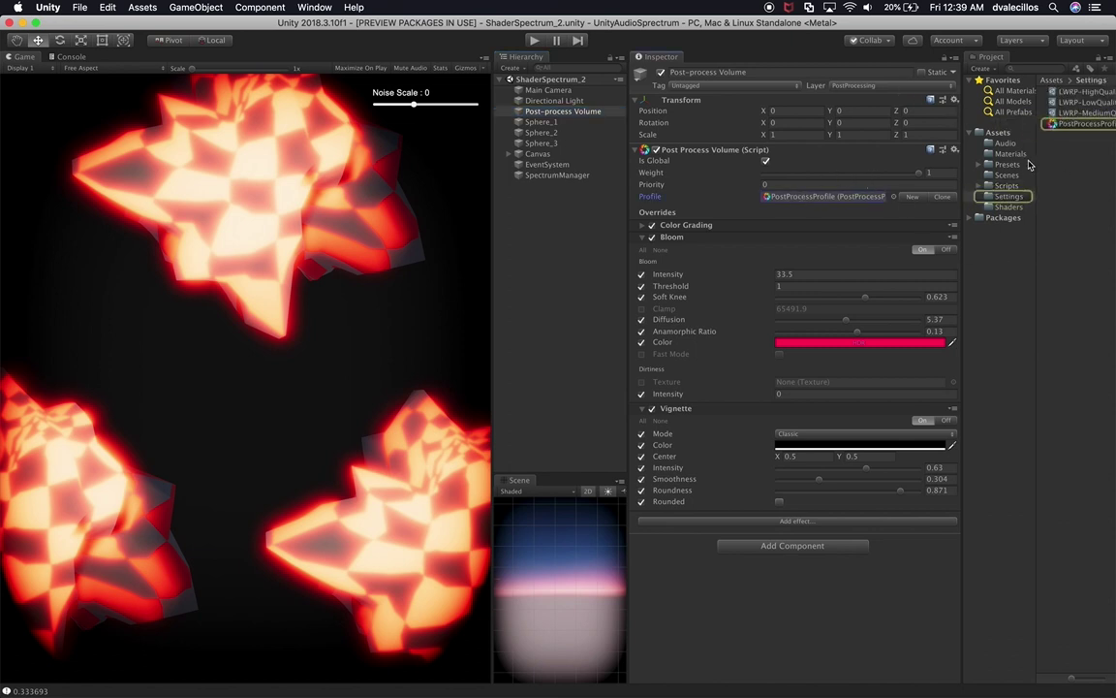
left_click_drag(962, 165, 845, 211)
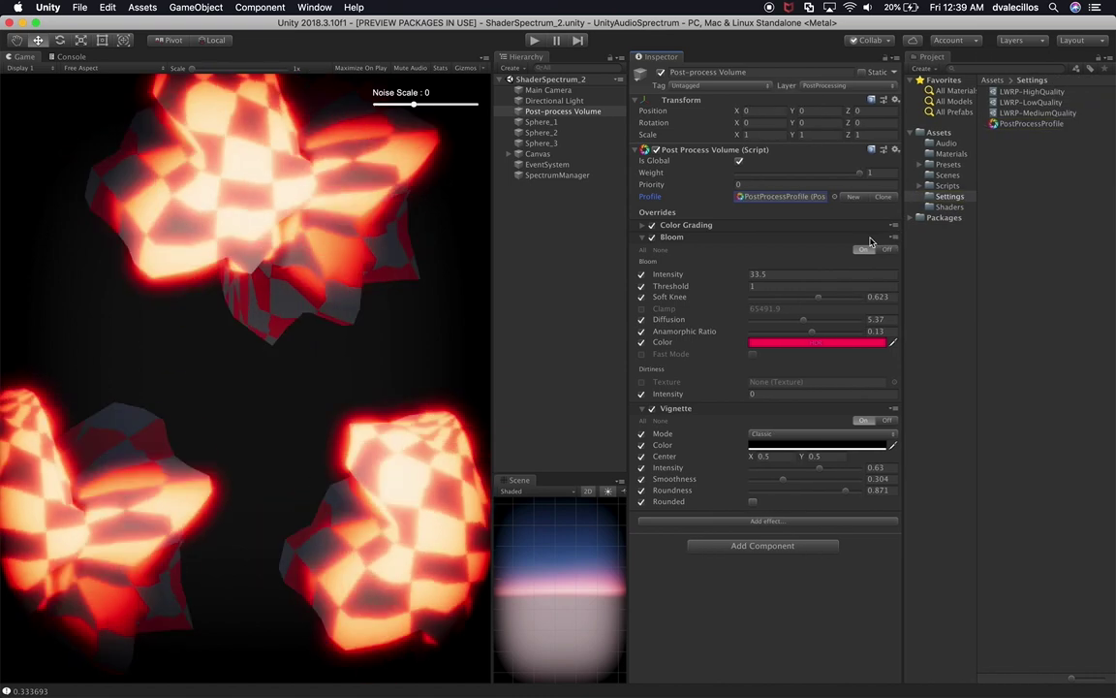
left_click(966, 125)
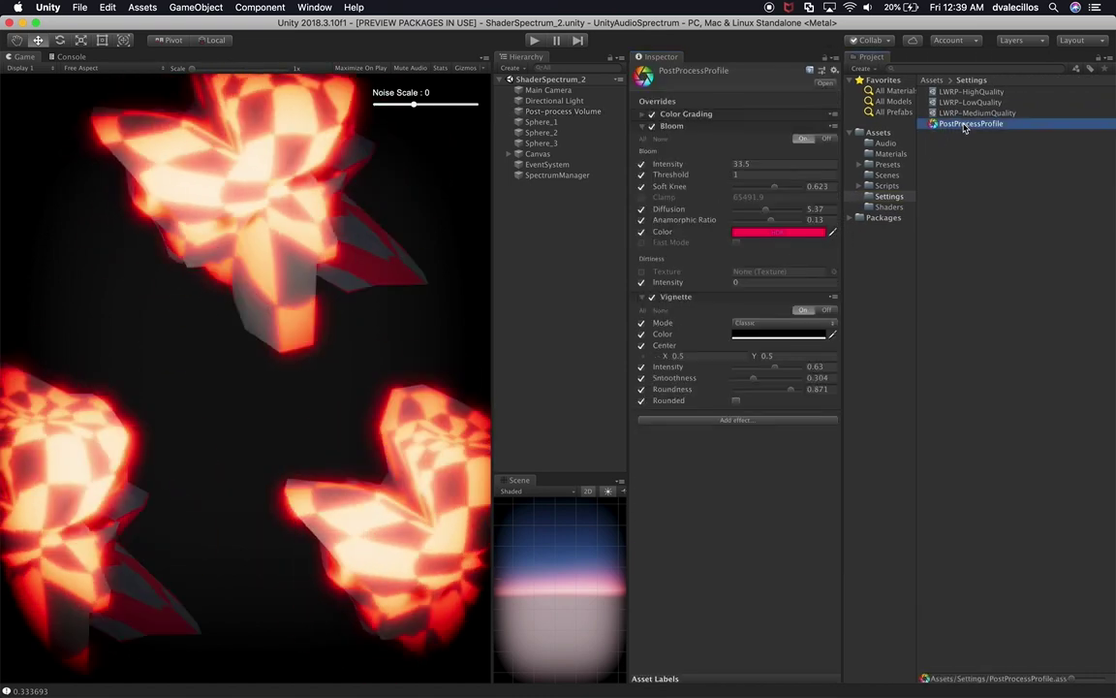
left_click(965, 125)
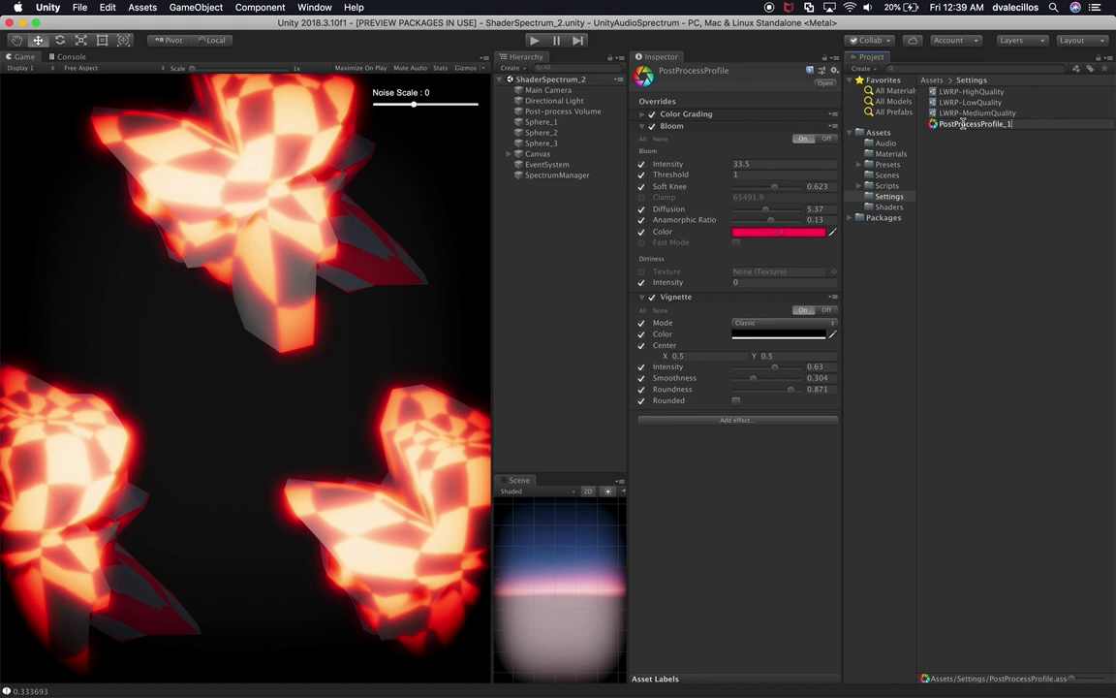
key("Return")
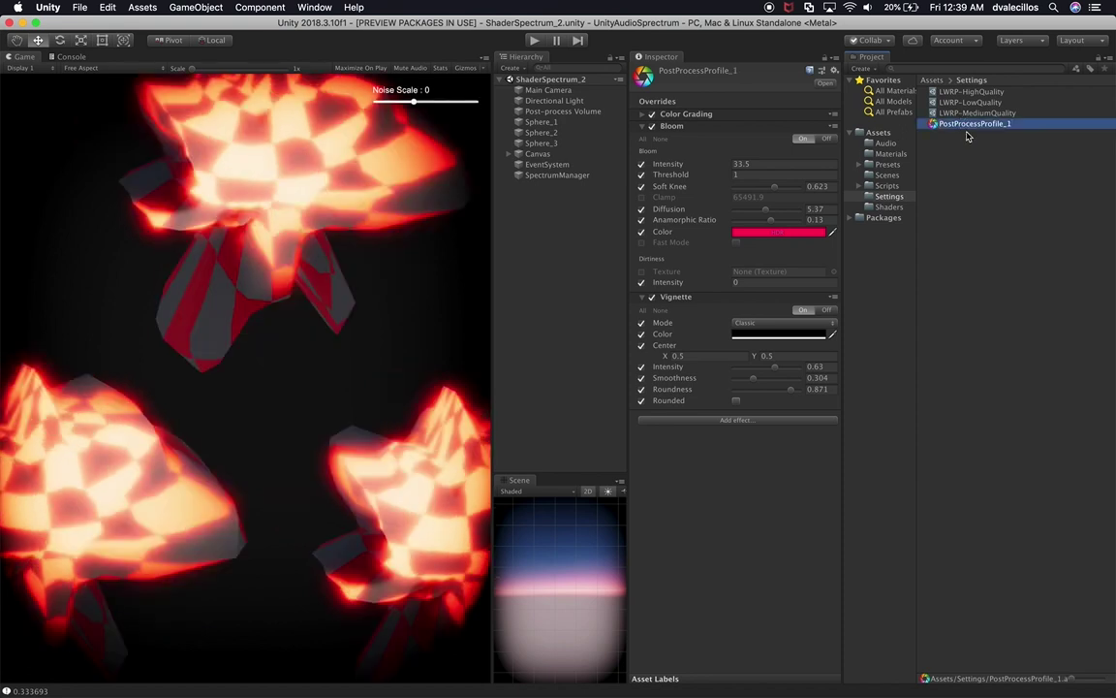
key("super+d")
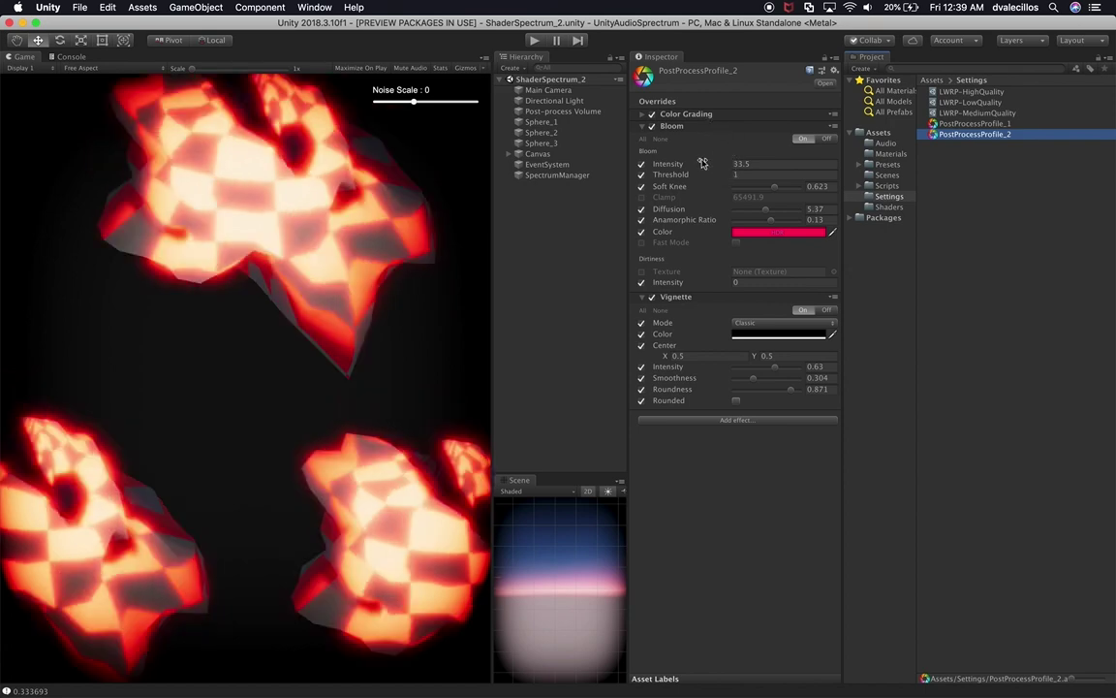
Assign the duplicated post-process profile to the scene's Post-process Volume.
left_click(567, 111)
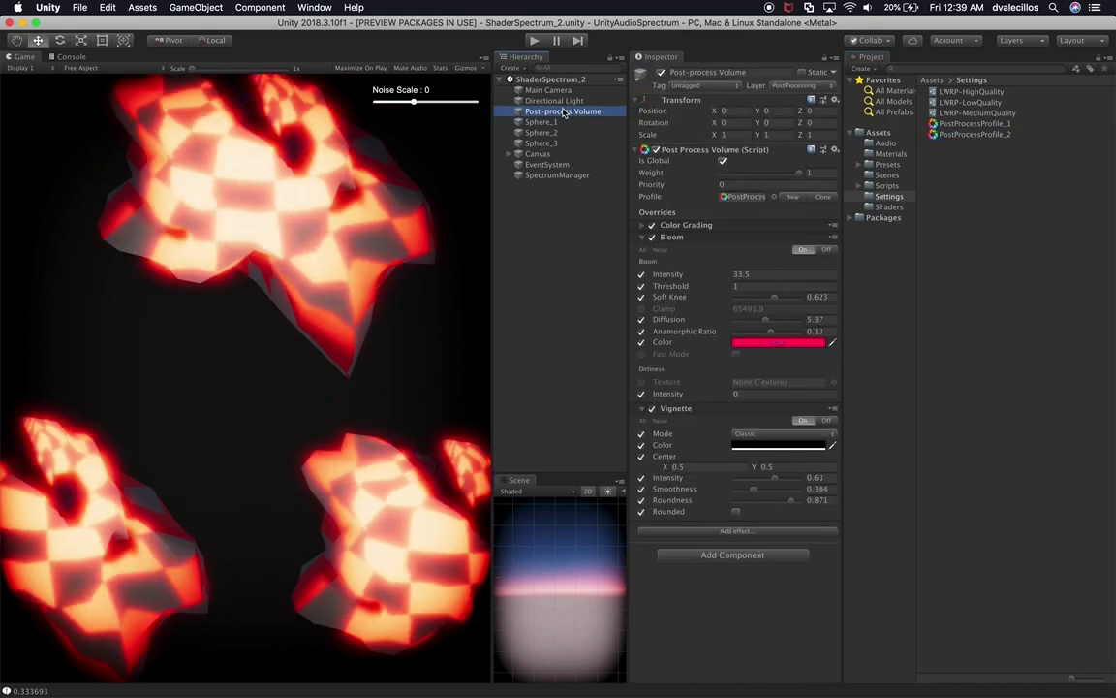
left_click(775, 196)
double_click(570, 287)
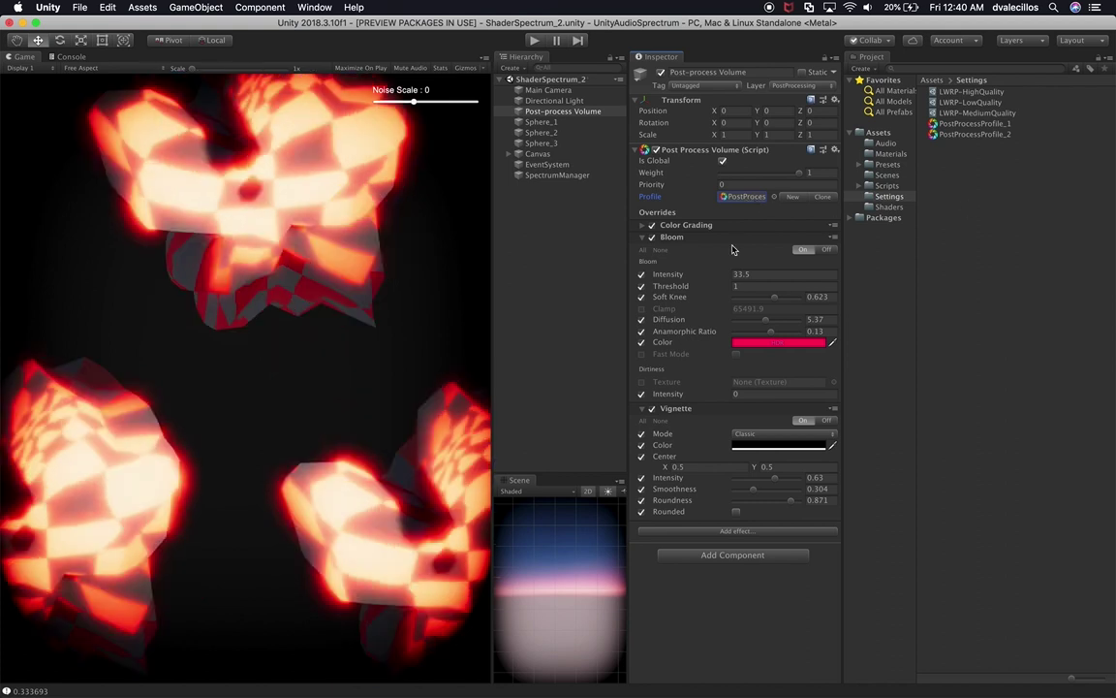
Enlarge the Game view, widen the Inspector, and collapse the volume's Bloom and Vignette overrides.
left_click_drag(491, 352, 590, 352)
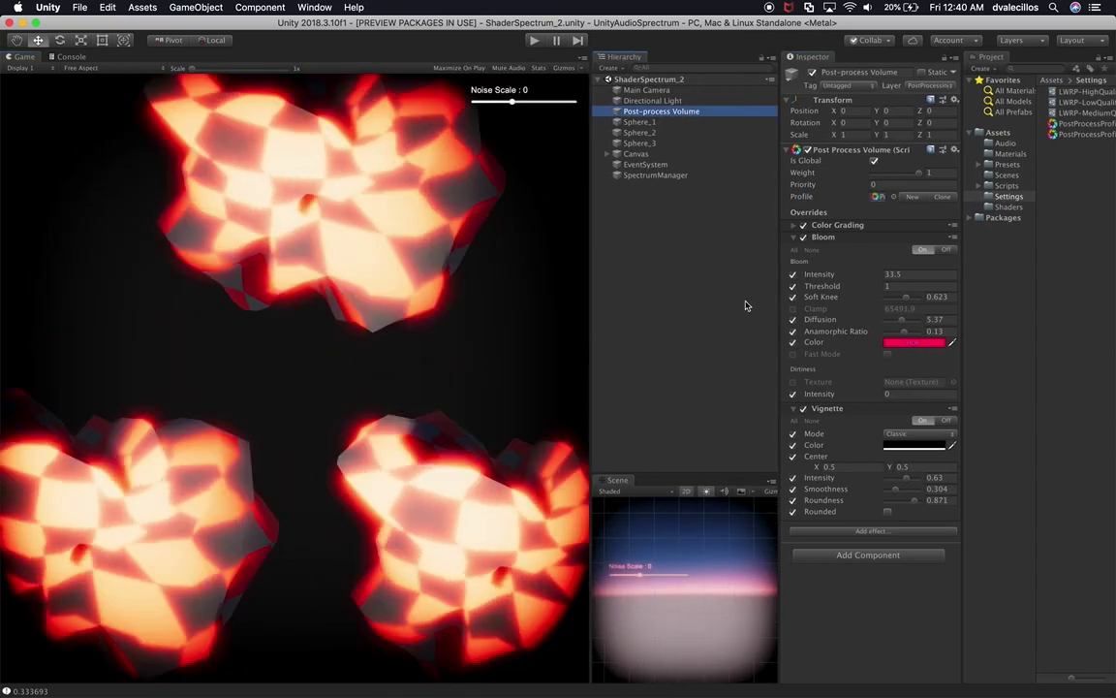
left_click_drag(779, 285, 767, 289)
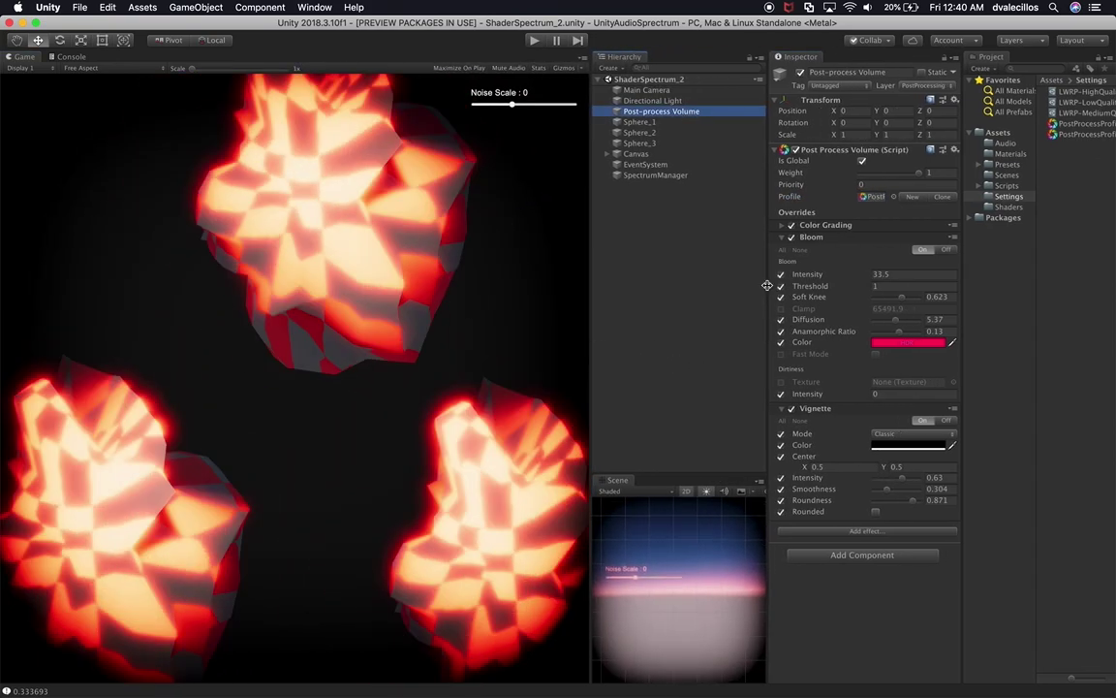
left_click(812, 237)
left_click(814, 250)
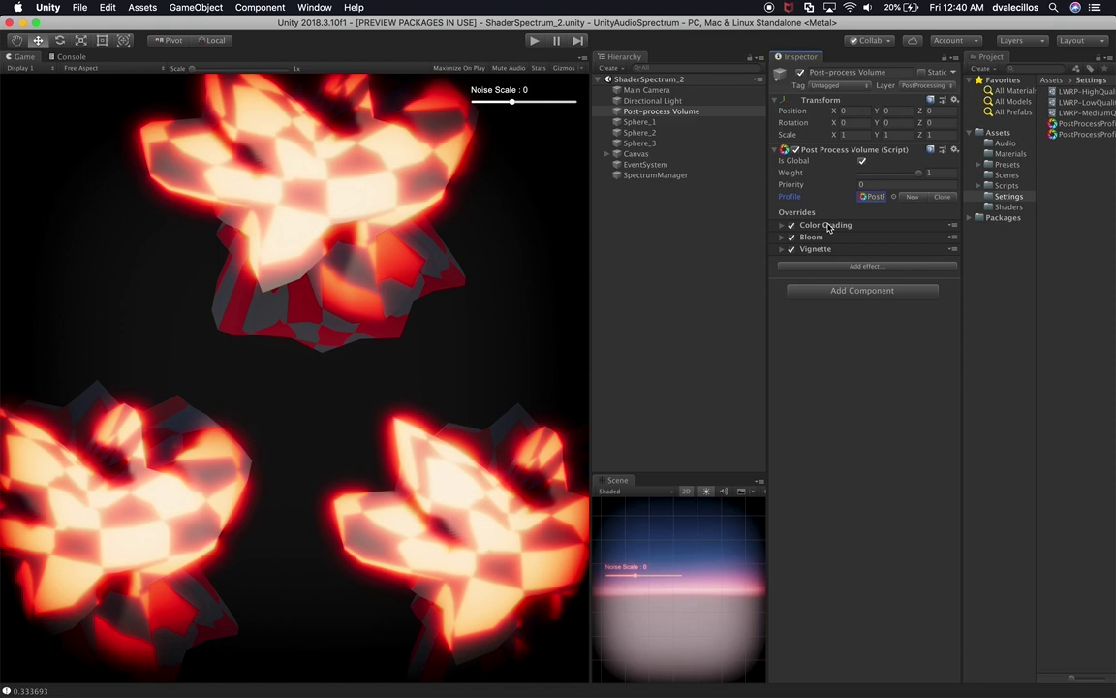
Set the Post-exposure (EV) of the volume's Color Grading override to 0.5.
left_click(826, 225)
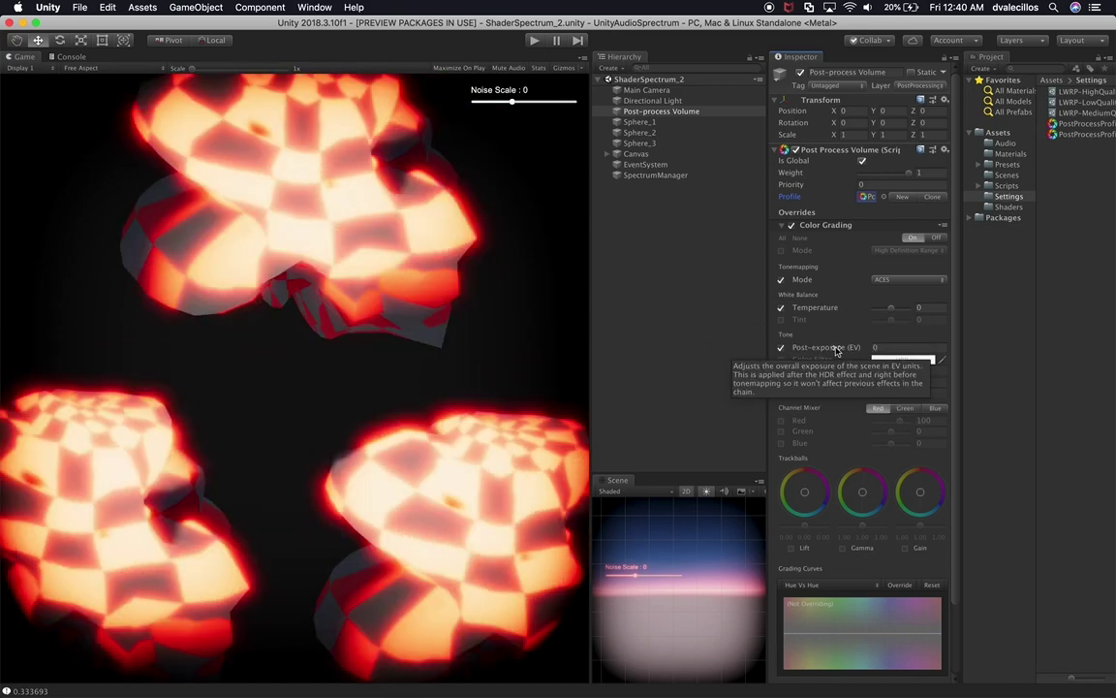
mouse_move(837, 350)
left_mouse_down()
mouse_move(870, 351)
mouse_move(825, 359)
mouse_move(845, 353)
left_mouse_up()
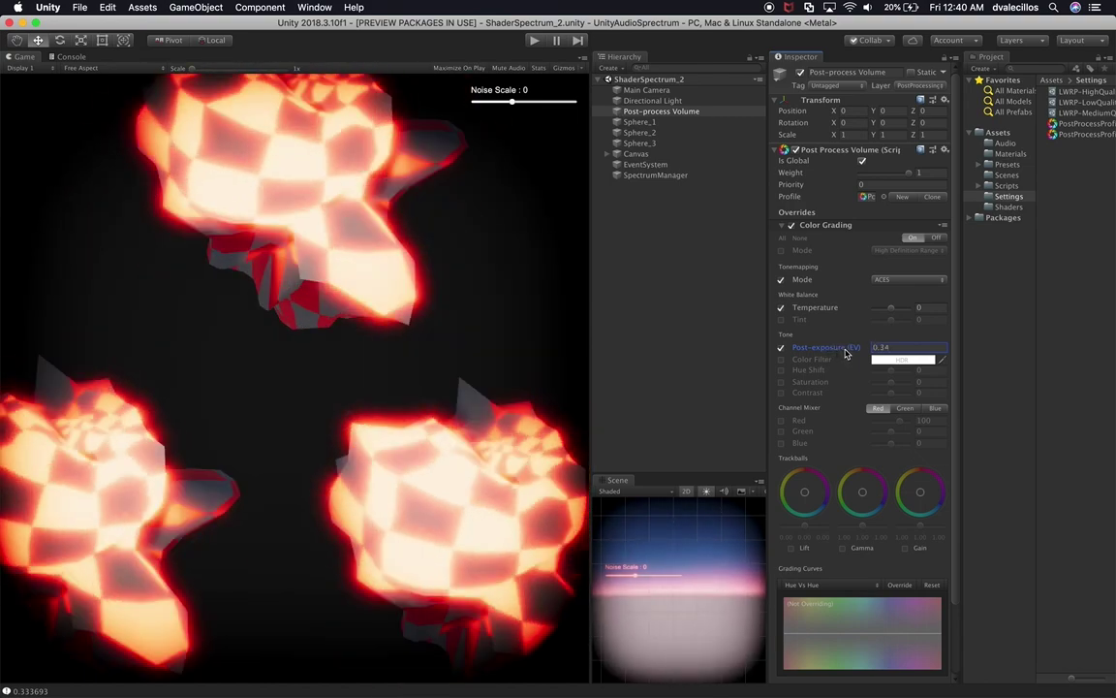
left_click(912, 347)
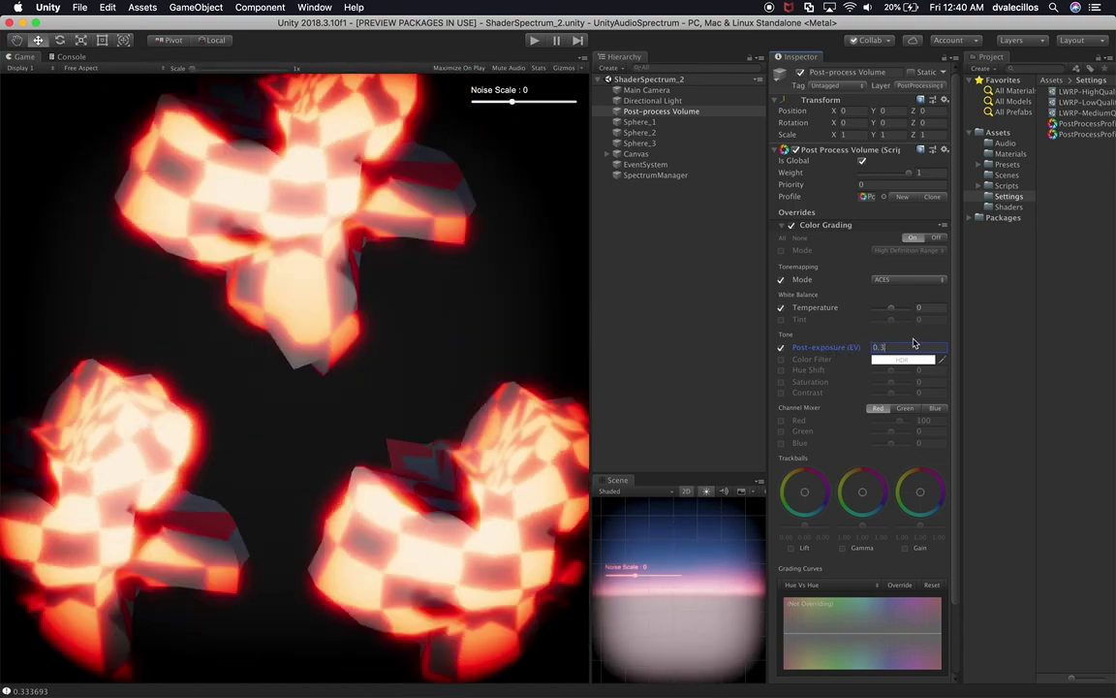
type("0.5")
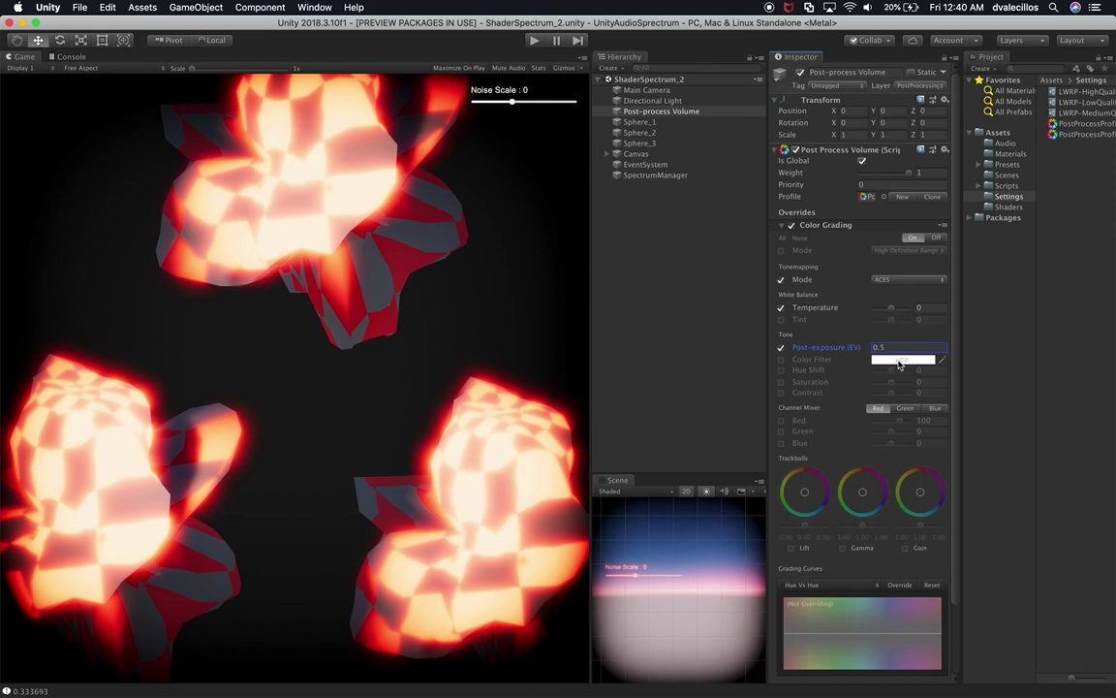
left_click(730, 356)
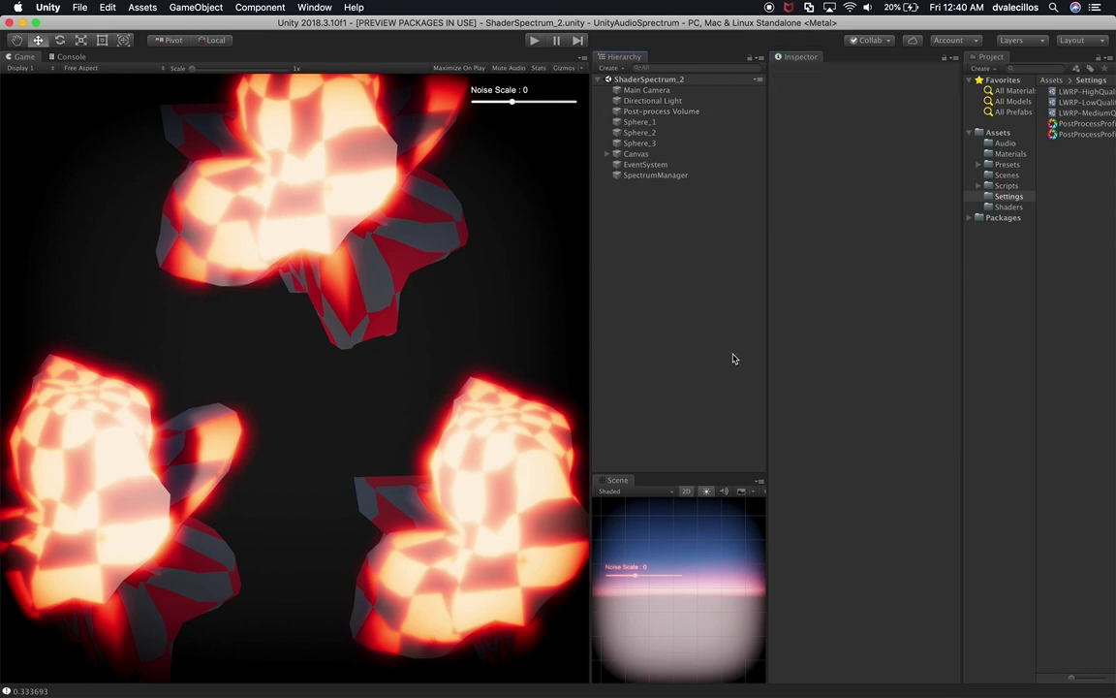
Enable the Color Filter and Hue Shift settings in the volume's Color Grading and tint the Color Filter a pale salmon.
left_click(675, 155)
left_click(690, 111)
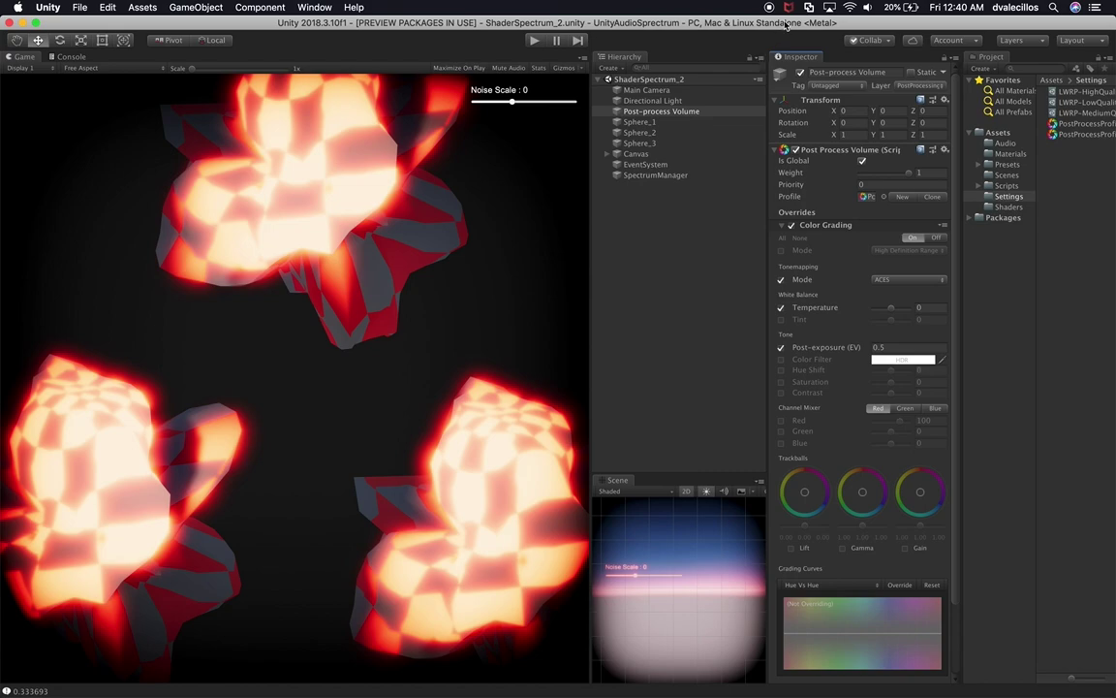
key("ctrl+alt+Down")
key("ctrl+alt+Return")
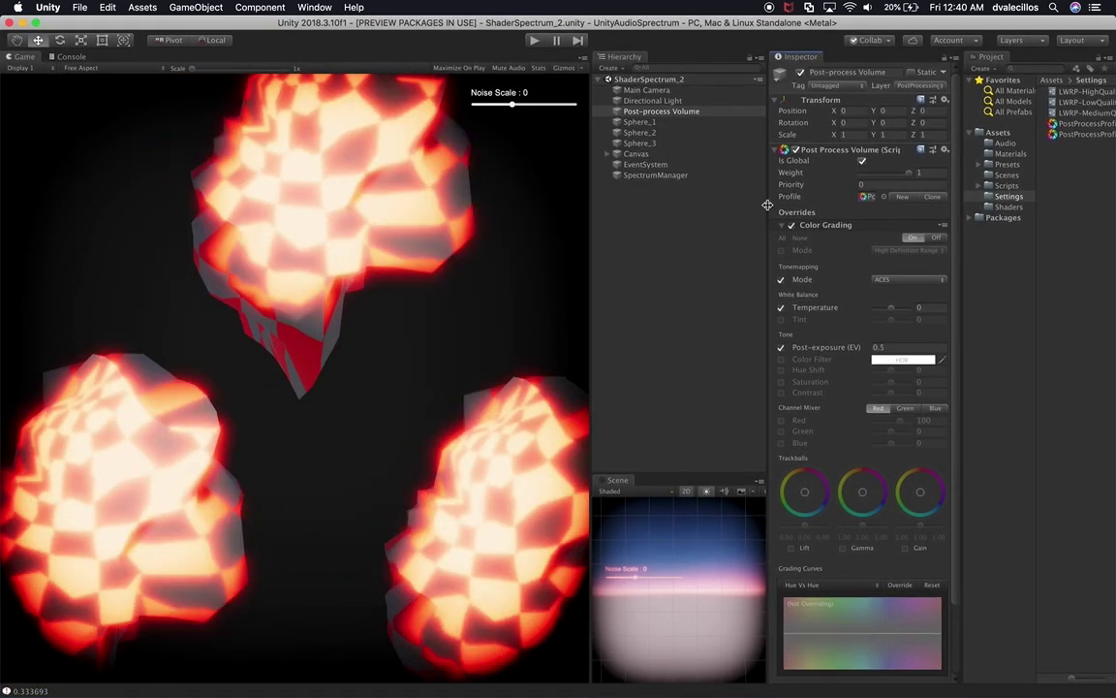
left_click(781, 360)
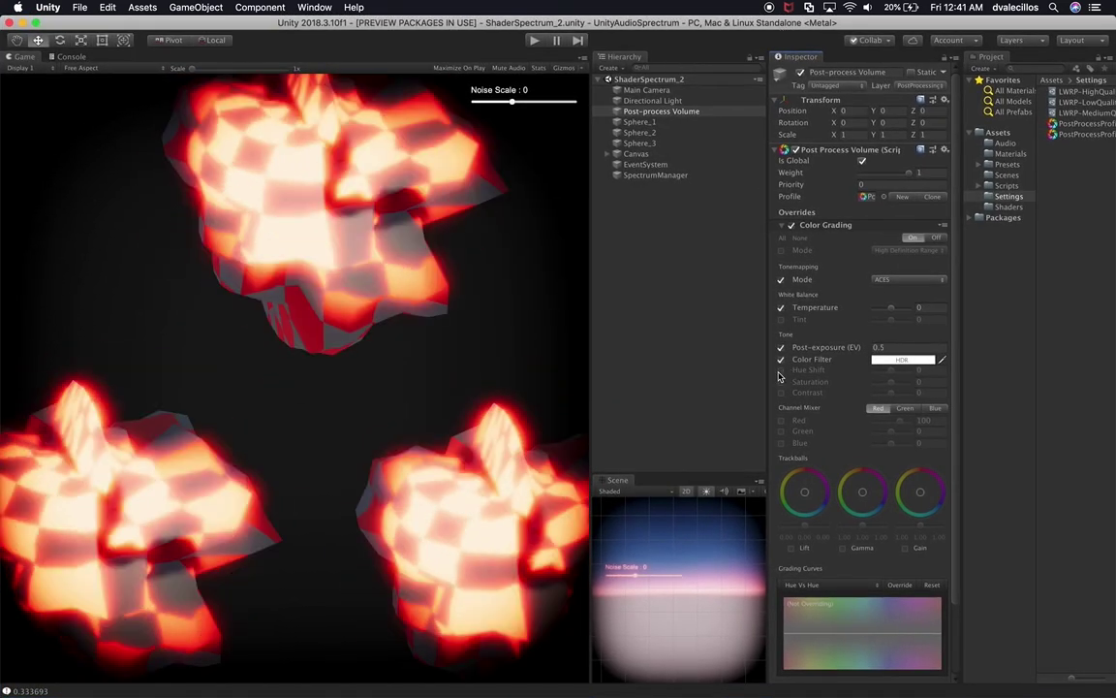
left_click(781, 371)
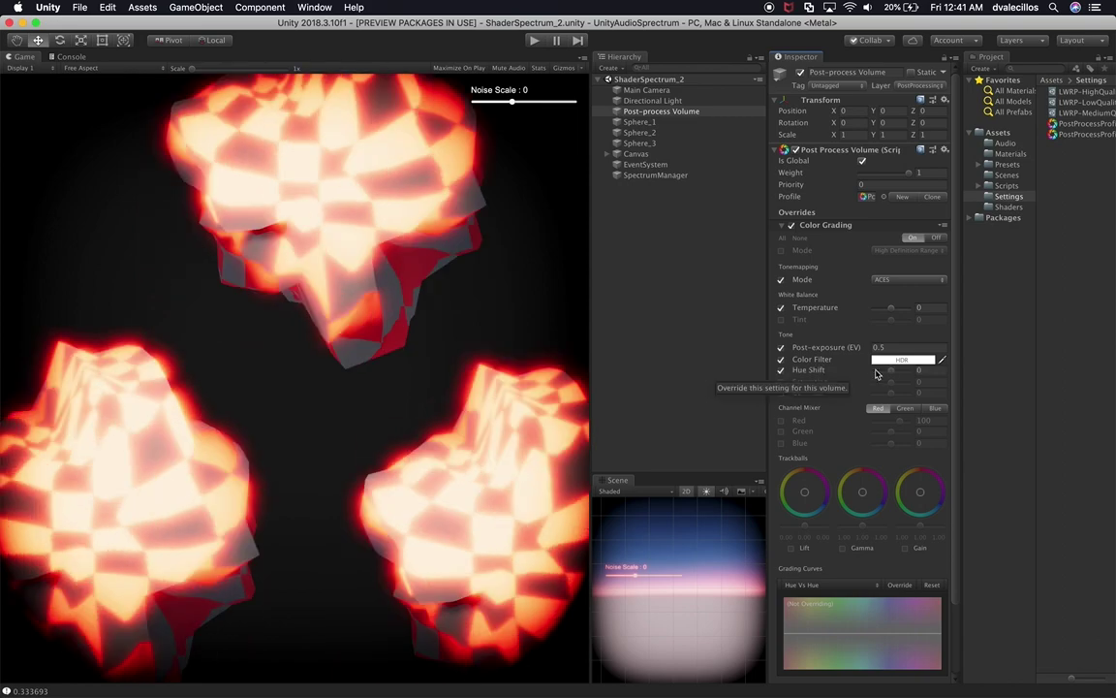
left_click(891, 360)
left_click_drag(998, 287, 1053, 295)
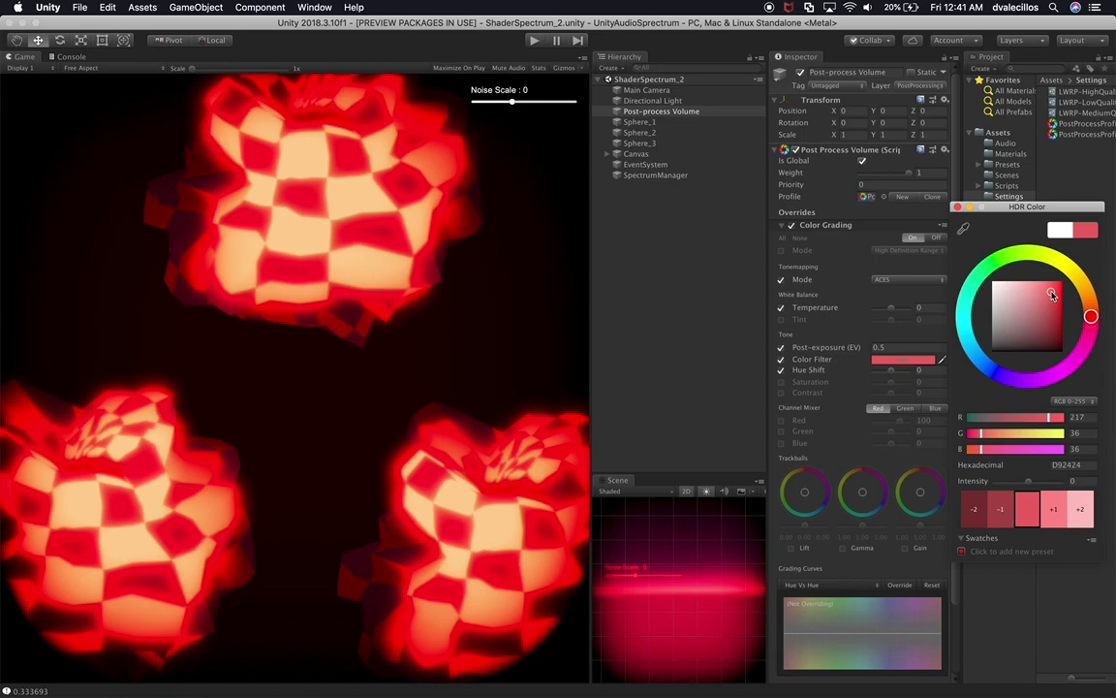
mouse_move(1091, 316)
left_mouse_down()
mouse_move(1082, 348)
mouse_move(1088, 300)
mouse_move(1074, 279)
mouse_move(1087, 338)
mouse_move(1088, 300)
mouse_move(1028, 304)
left_mouse_up()
key("Return")
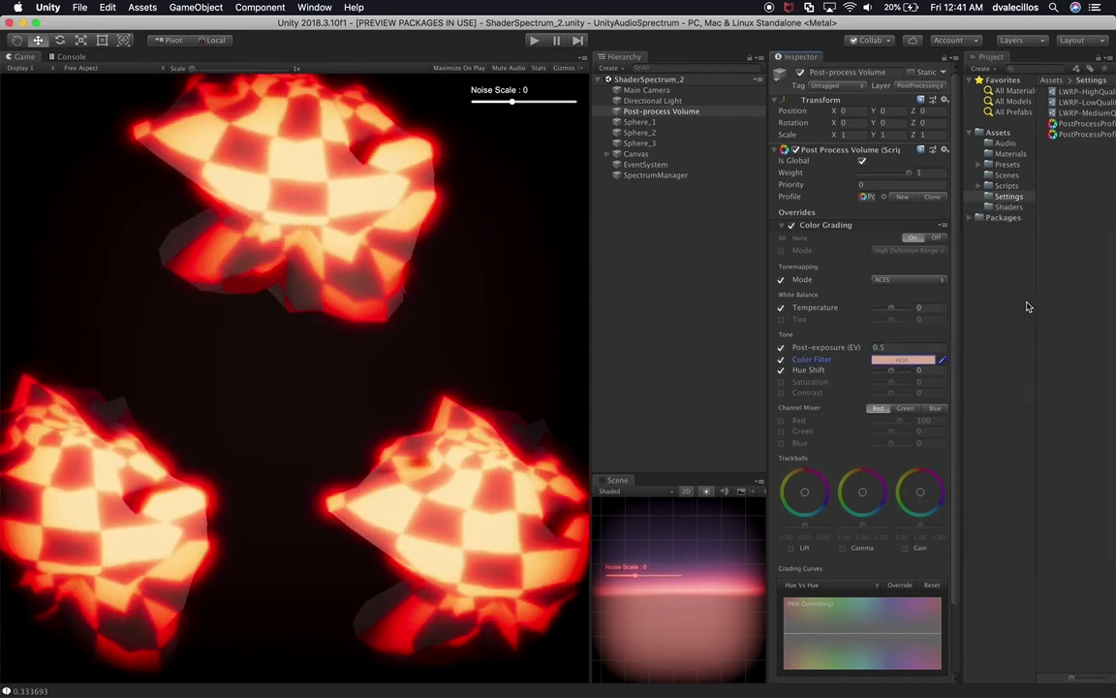
Set the Color Grading Hue Shift to -1.
left_click(885, 374)
left_click_drag(885, 376, 894, 377)
left_click_drag(893, 377, 892, 377)
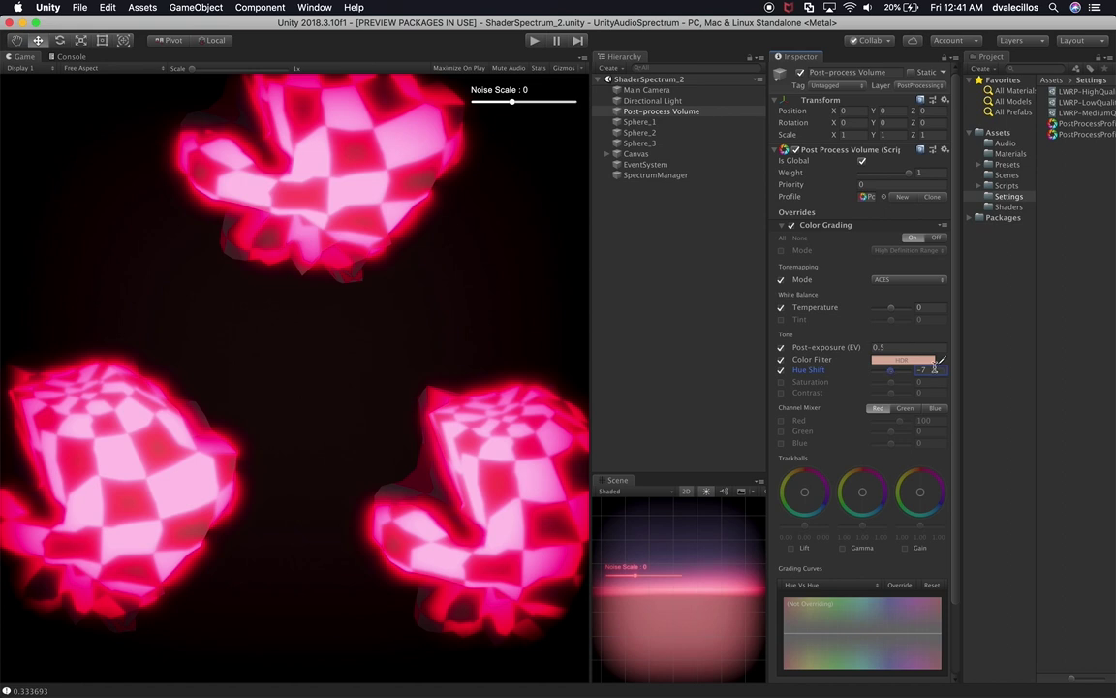
left_click_drag(933, 369, 933, 368)
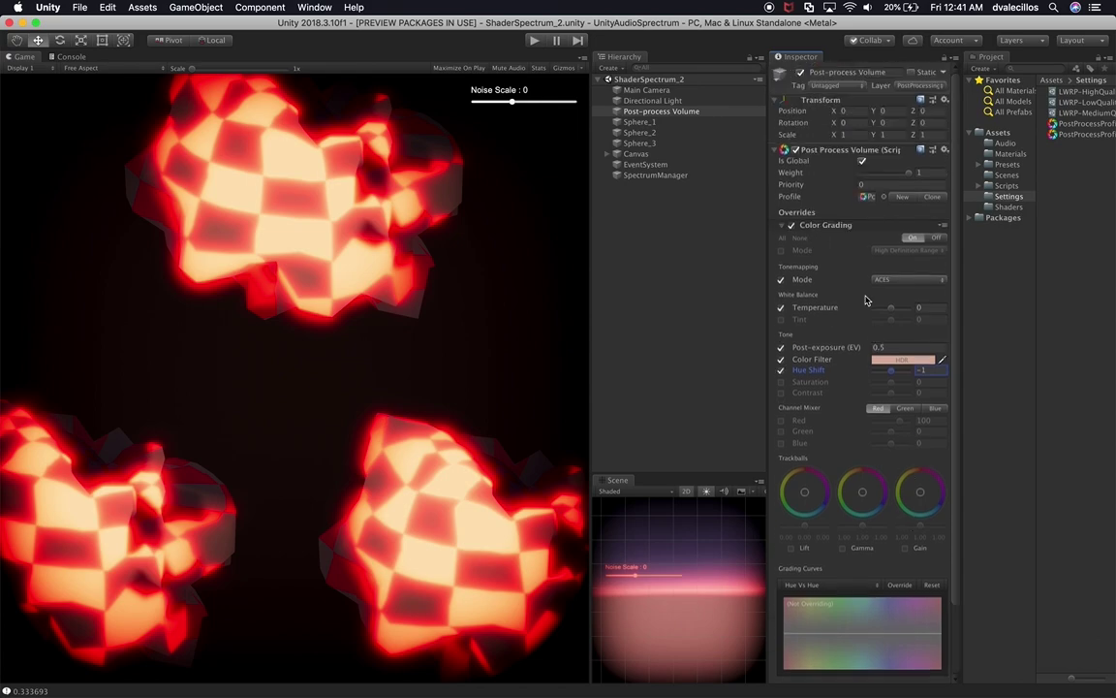
Try a Color Grading Temperature of -4, reset it to 0, and disable the Temperature override.
left_click_drag(890, 310, 889, 310)
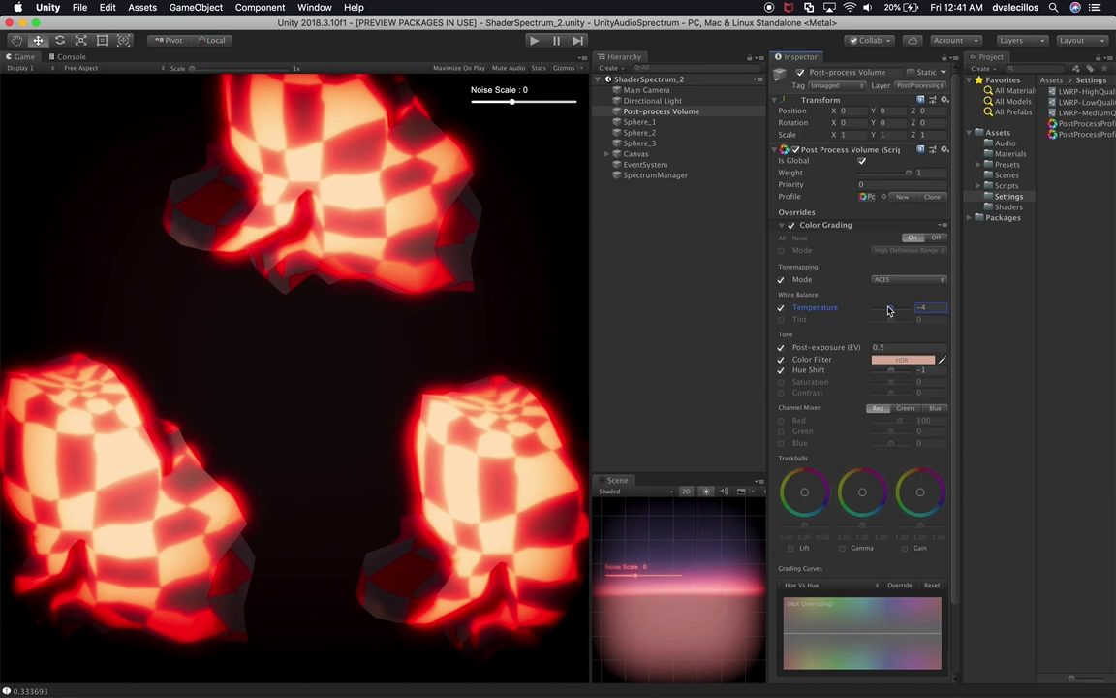
left_click(927, 306)
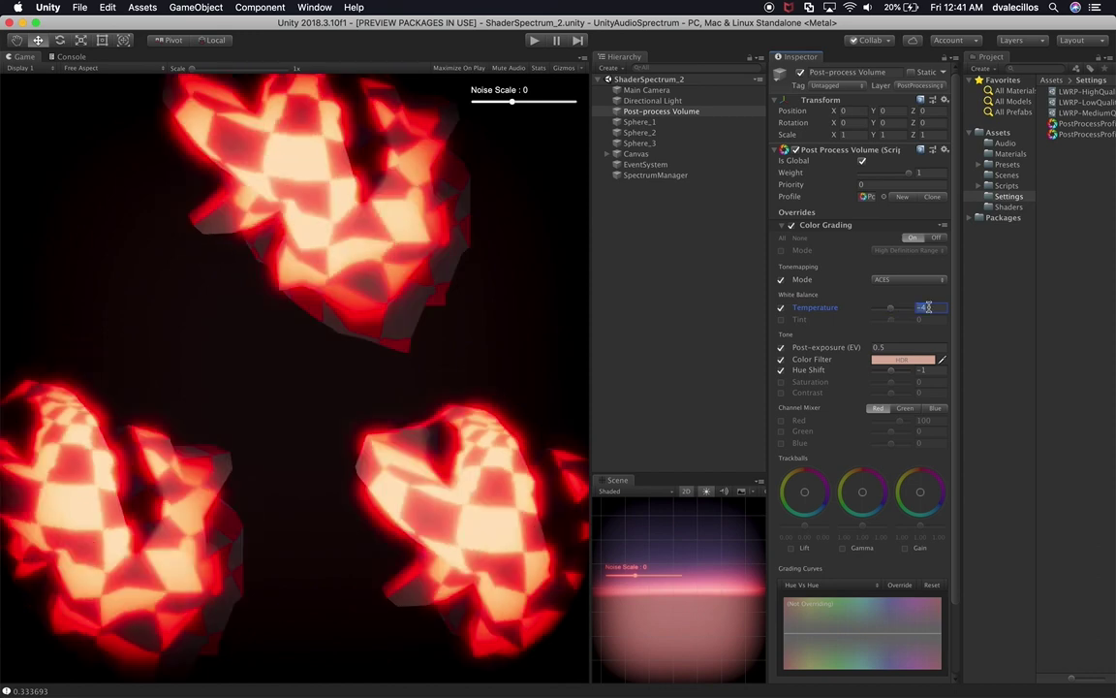
type("0")
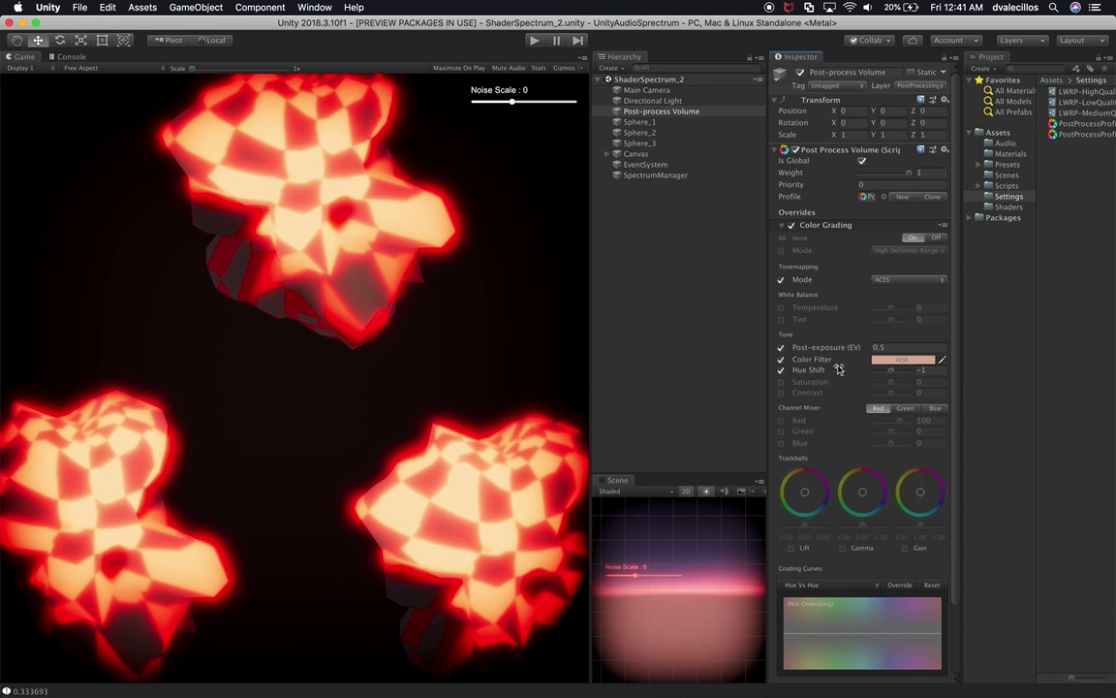
Compare the scene's look with Color Grading switched off and on again.
left_click(896, 347)
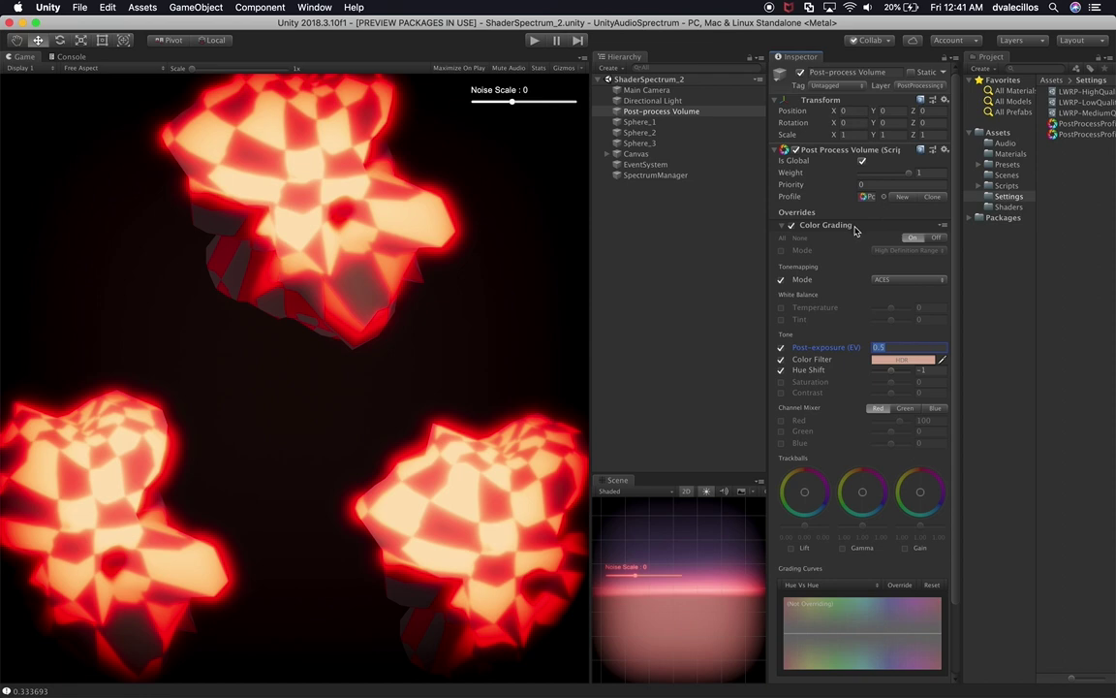
left_click(921, 239)
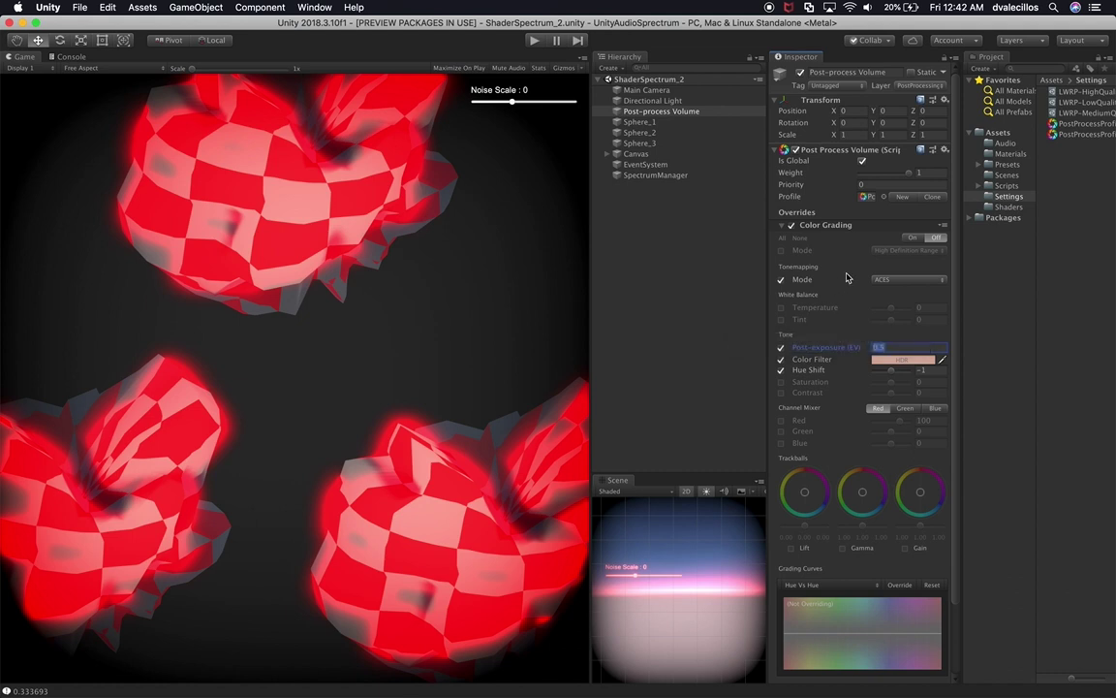
left_click(912, 238)
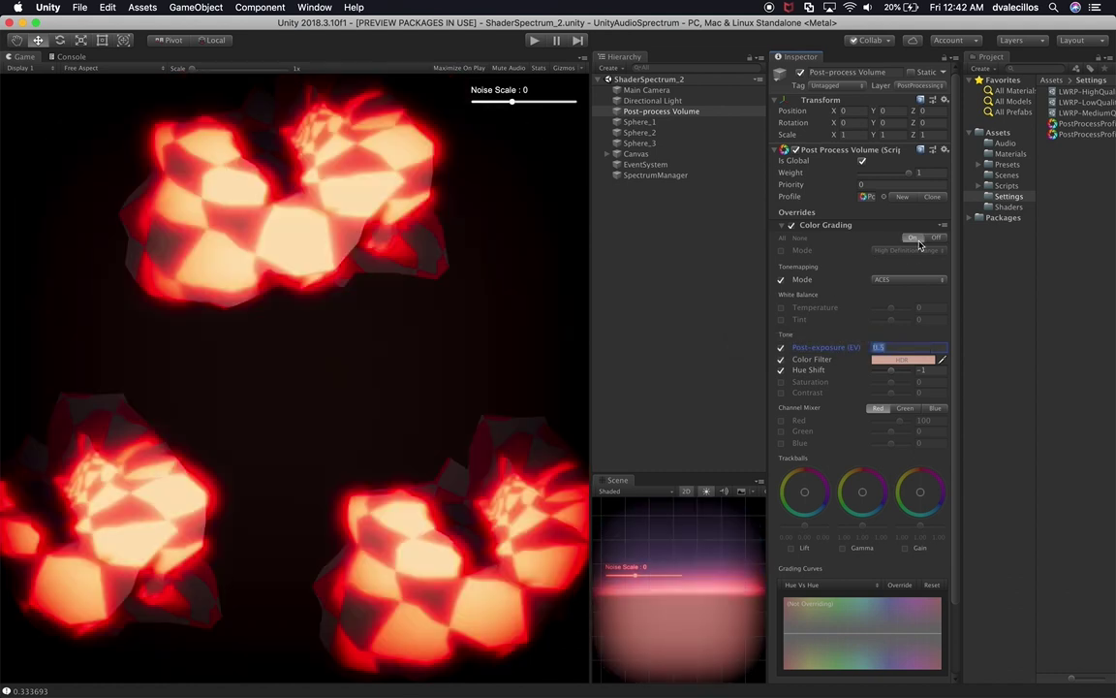
Collapse Color Grading, open Bloom, try an Intensity of 80, and bring it down to 34.1.
left_click(833, 225)
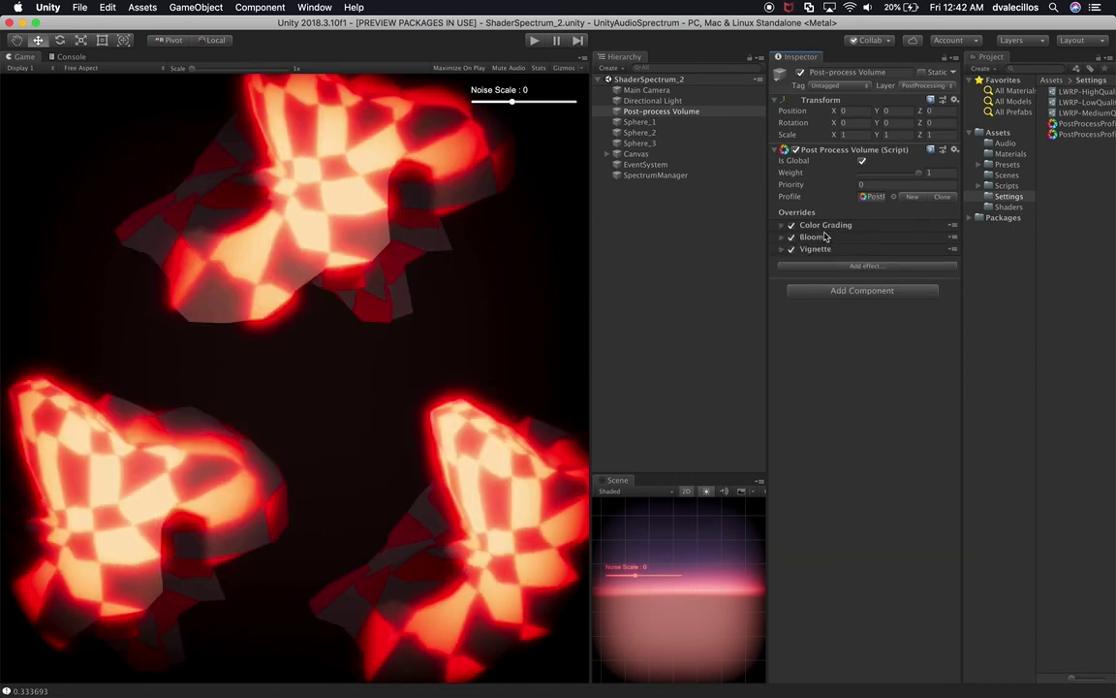
left_click(812, 237)
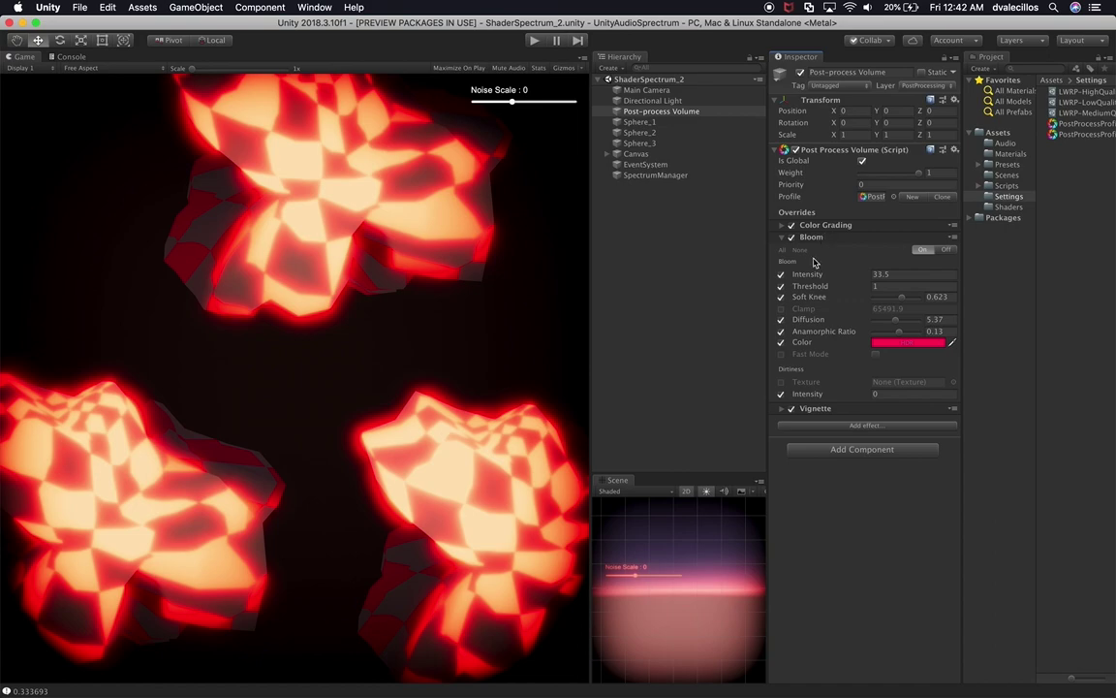
left_click_drag(808, 275, 862, 290)
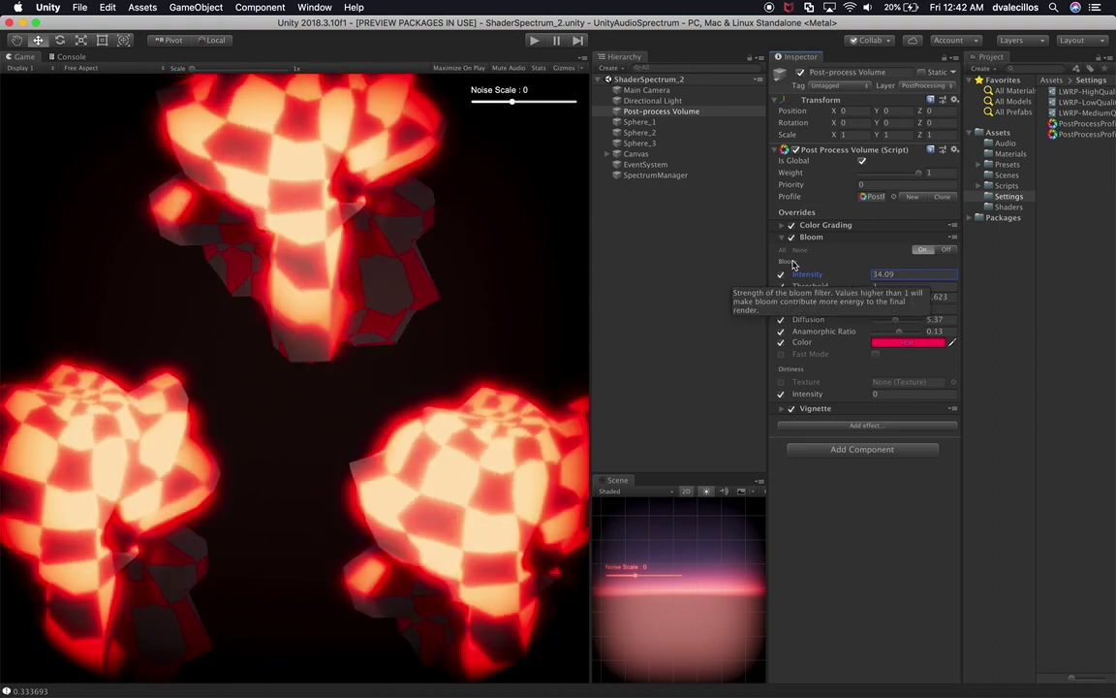
left_click(900, 274)
type("80")
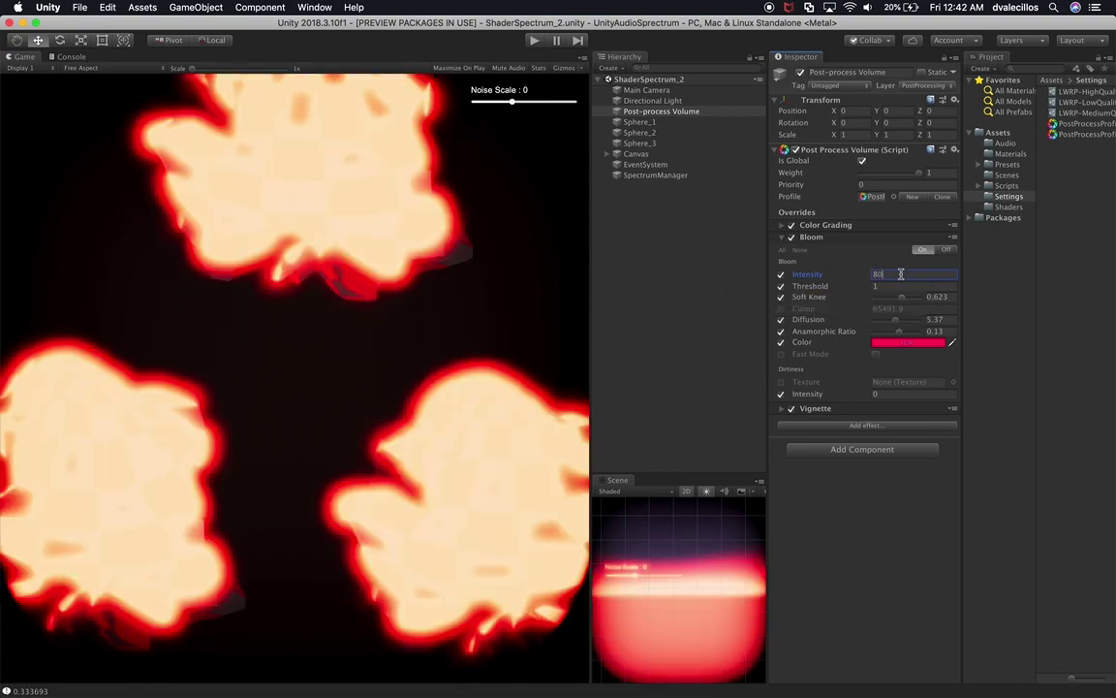
left_click_drag(832, 275, 651, 269)
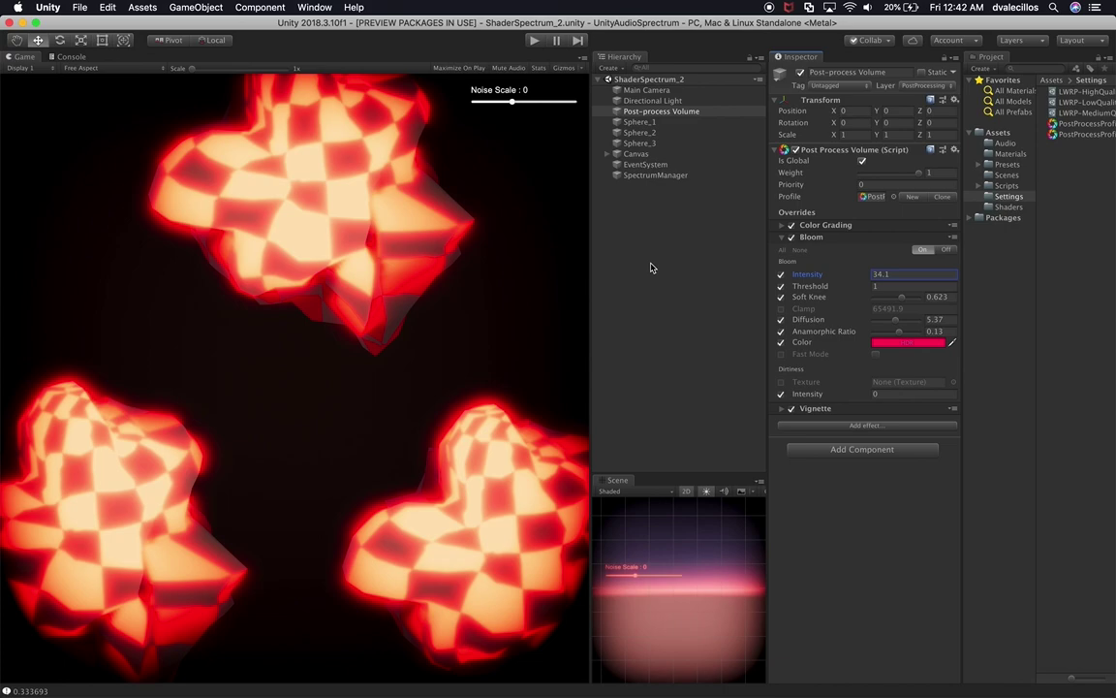
Set Bloom's Threshold to 0.19, Soft Knee to 0.51, and Intensity to 33.47.
mouse_move(810, 287)
left_mouse_down()
mouse_move(835, 288)
mouse_move(823, 291)
left_mouse_up()
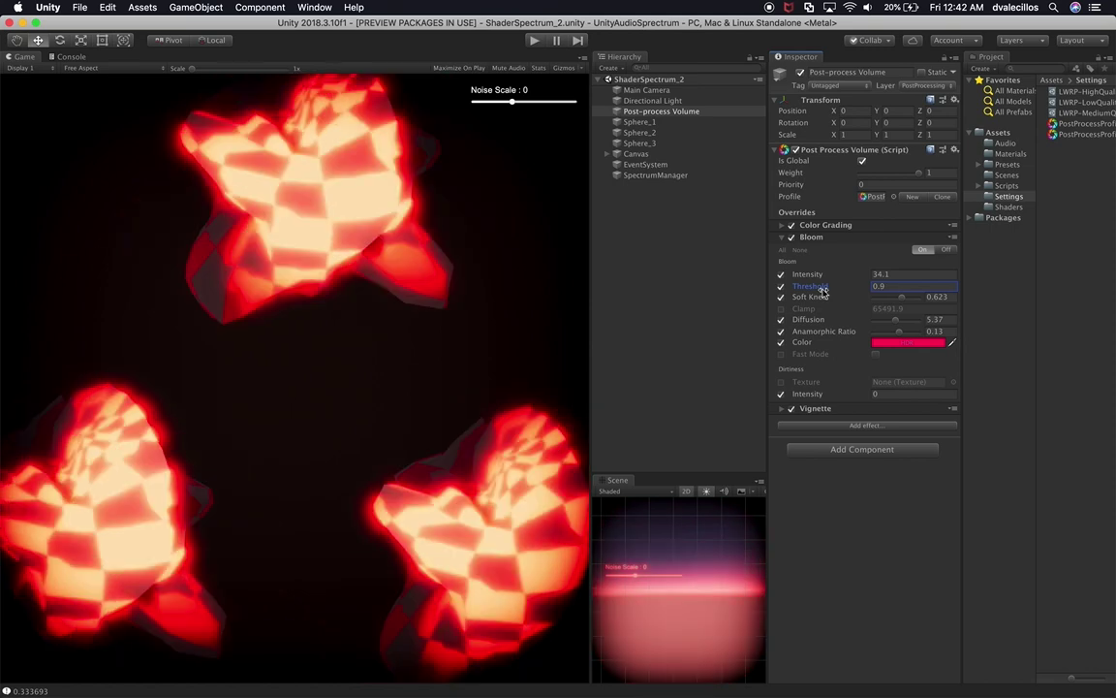
left_click(880, 286)
type("0.5")
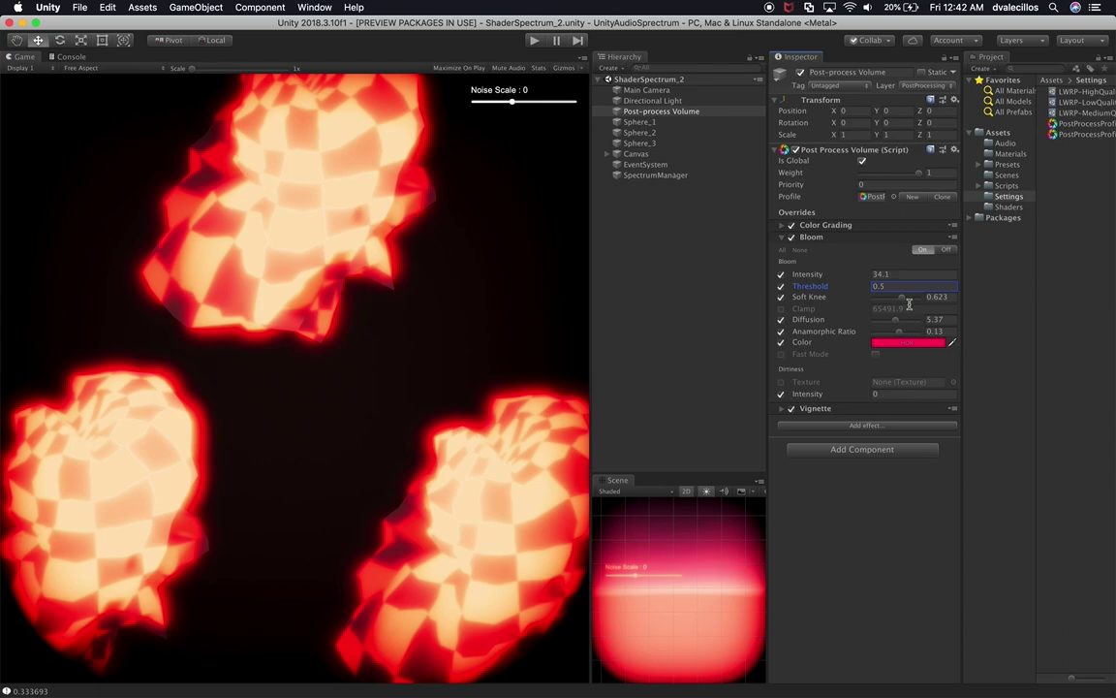
left_click_drag(902, 298, 833, 292)
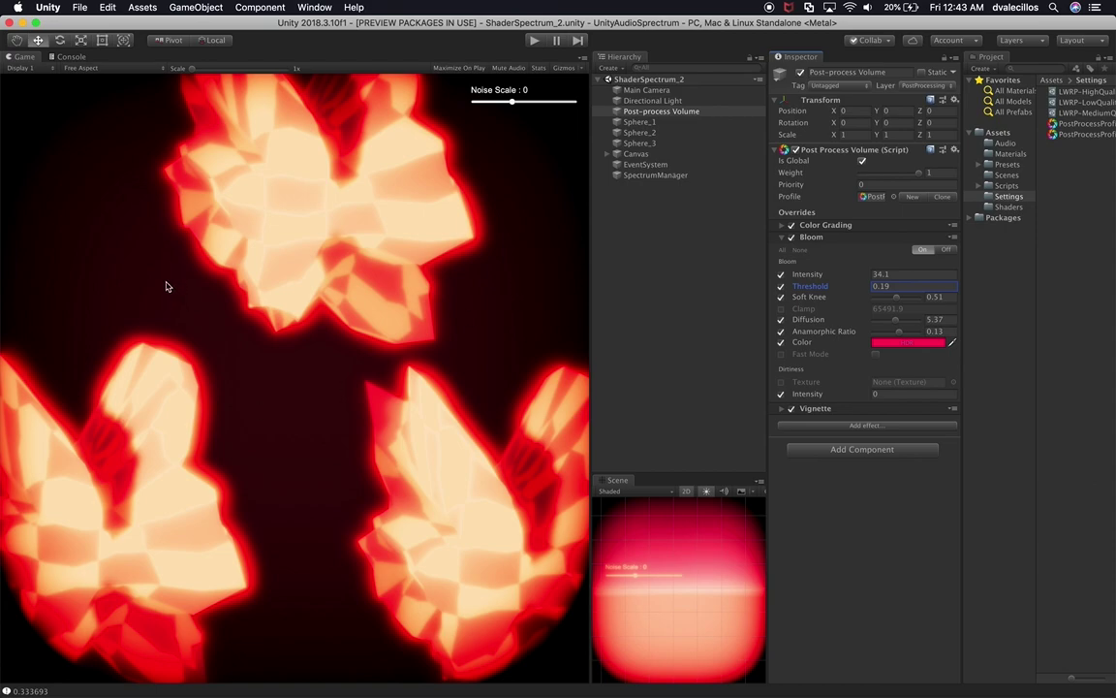
left_click_drag(815, 274, 804, 281)
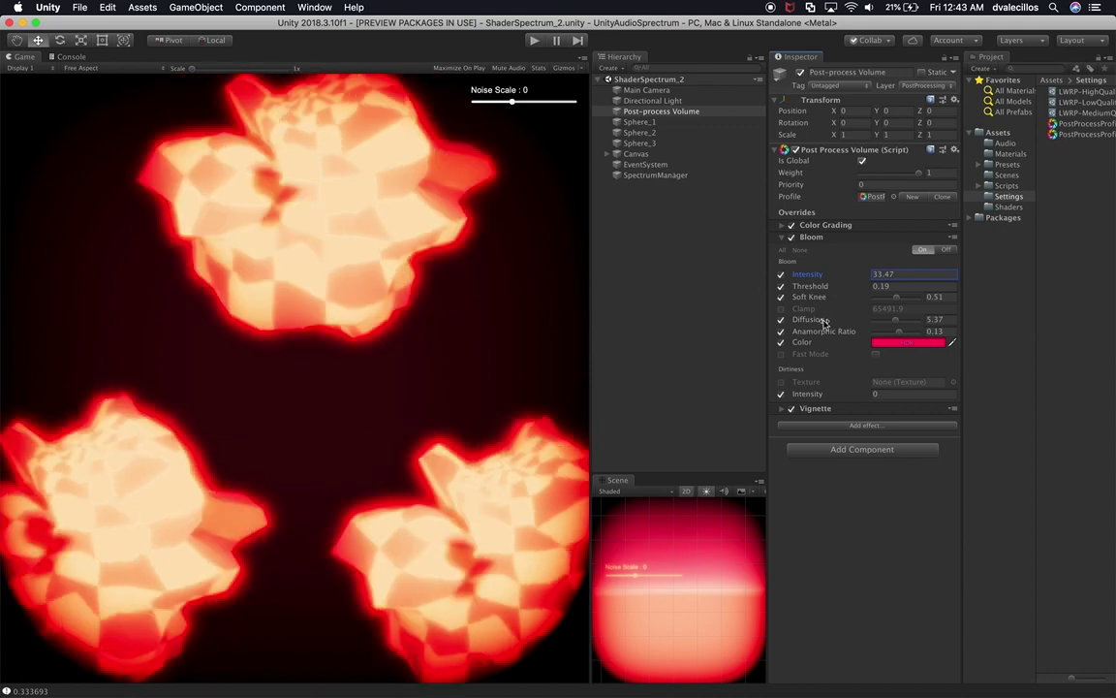
Run the scene while testing Bloom Diffusion values of 1 and 6.8, and set Diffusion to 3.8.
mouse_move(823, 321)
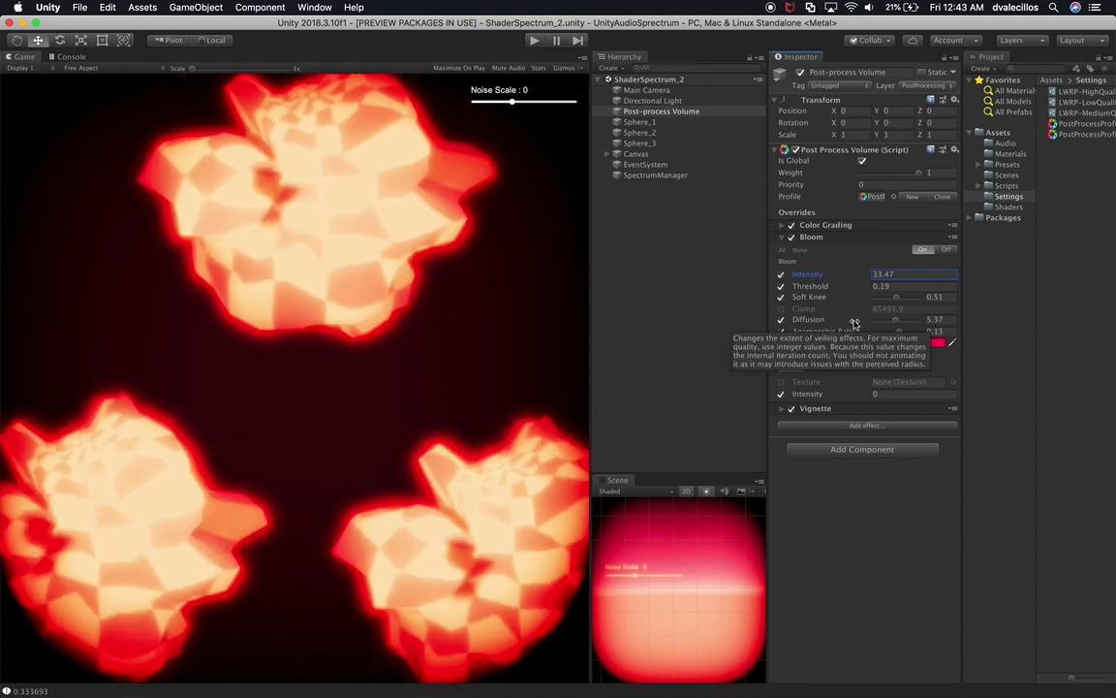
left_click_drag(897, 321, 873, 333)
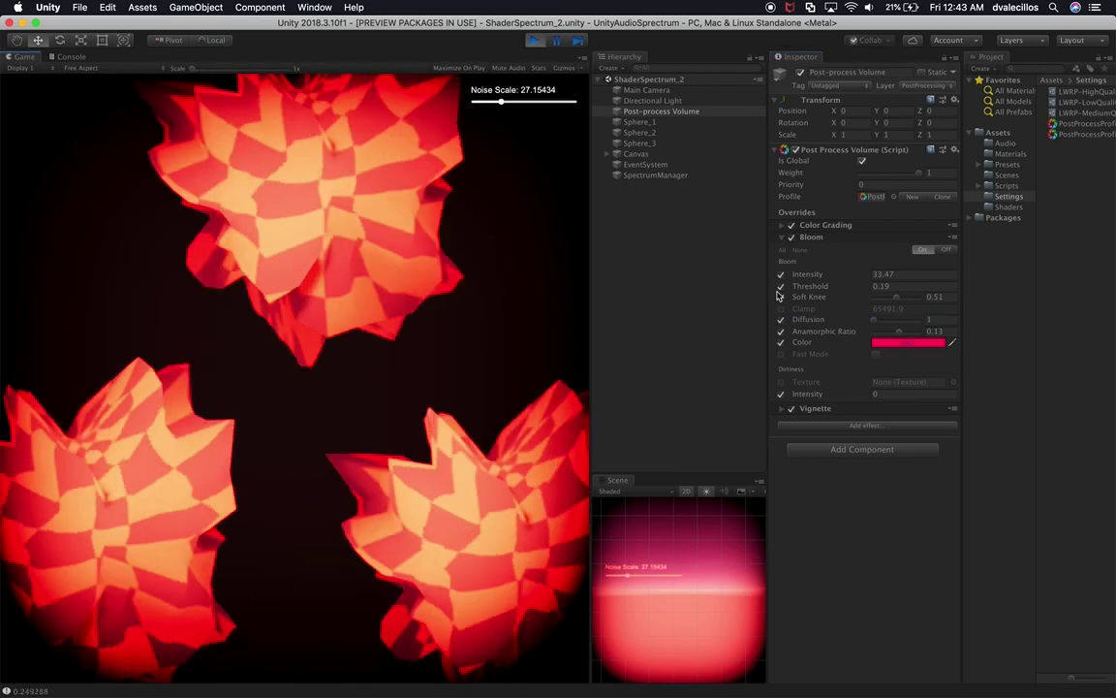
left_click_drag(873, 320, 906, 326)
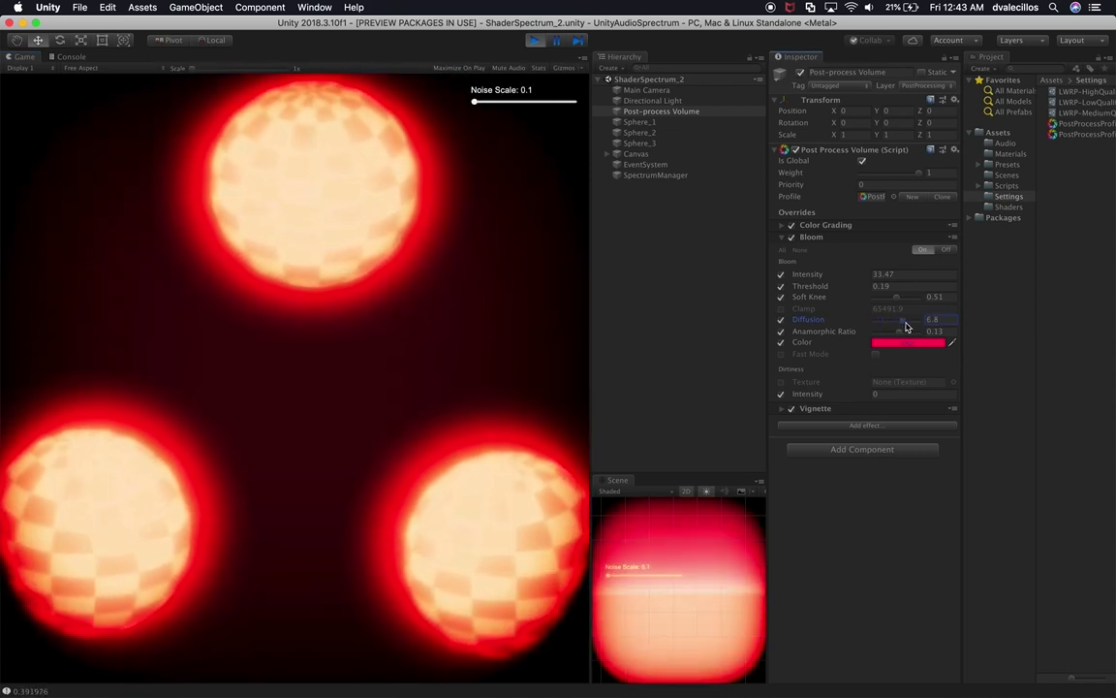
mouse_move(906, 326)
left_mouse_down()
mouse_move(885, 327)
mouse_move(921, 322)
mouse_move(890, 327)
left_mouse_up()
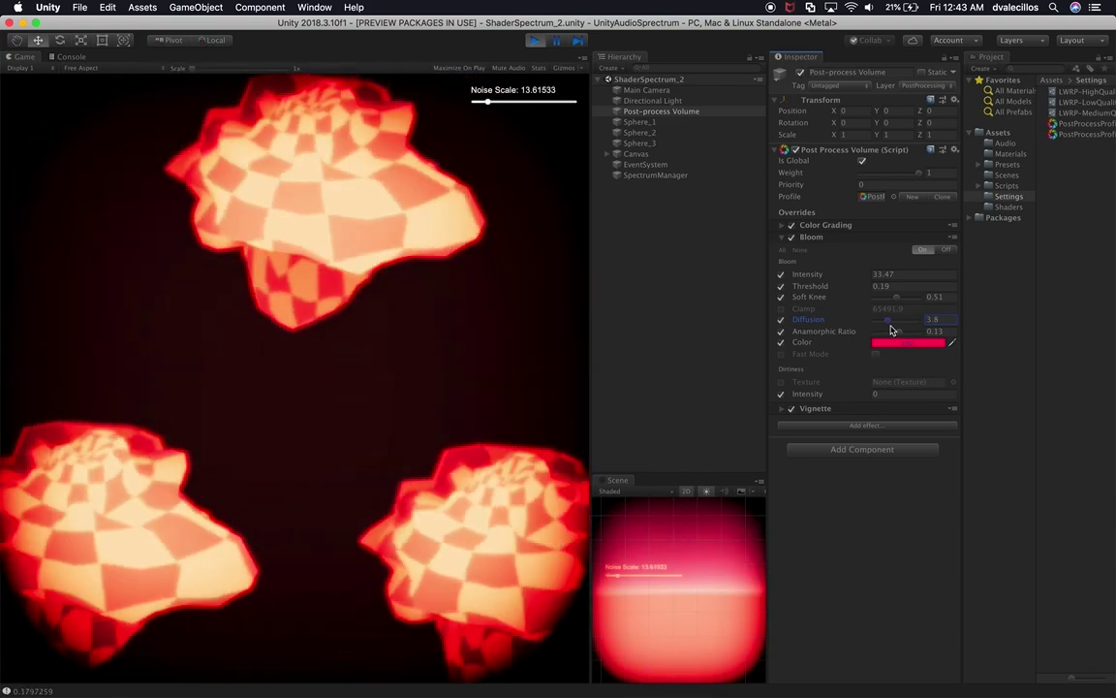
Stop the scene and set Bloom's Diffusion to 4.2, Anamorphic Ratio to -0.19, and Color to a pale salmon pink.
left_click(535, 41)
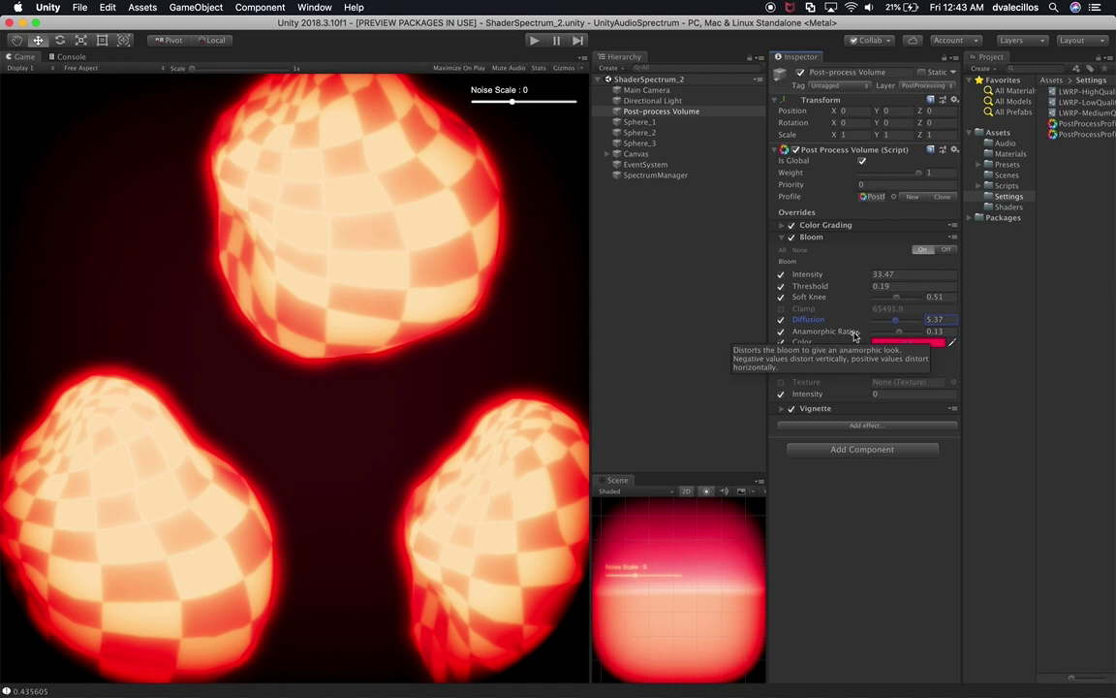
mouse_move(899, 332)
left_mouse_down()
mouse_move(879, 343)
mouse_move(894, 343)
mouse_move(892, 325)
left_mouse_up()
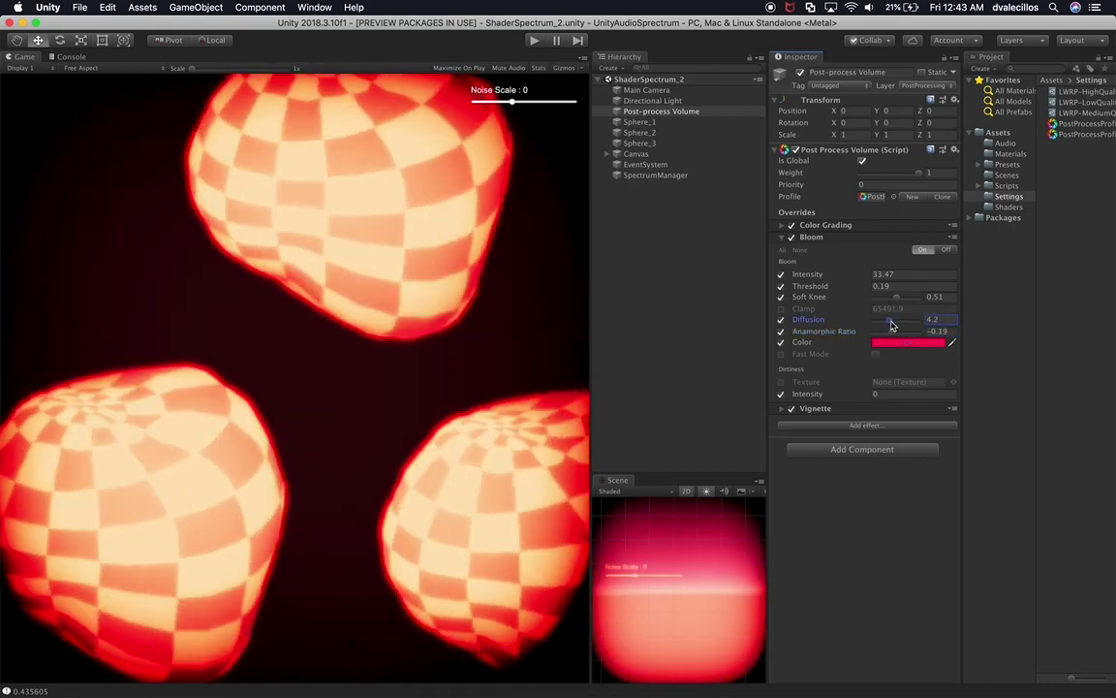
left_click(905, 345)
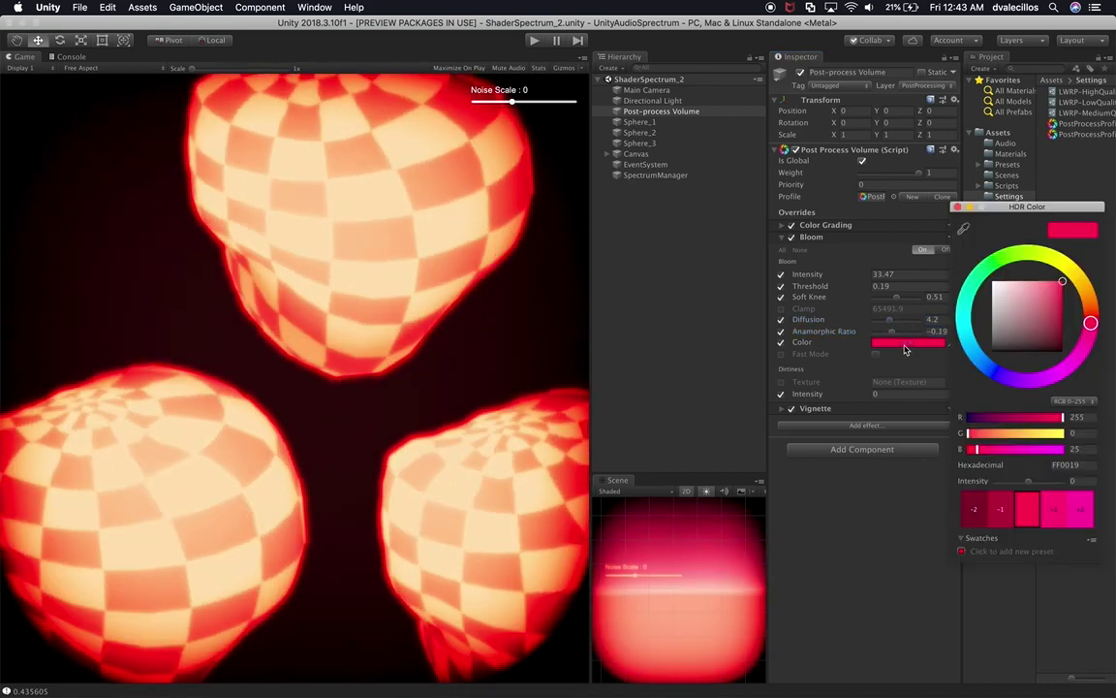
mouse_move(1015, 339)
left_mouse_down()
mouse_move(1047, 292)
mouse_move(984, 301)
mouse_move(1022, 328)
mouse_move(1036, 292)
mouse_move(1031, 299)
left_mouse_up()
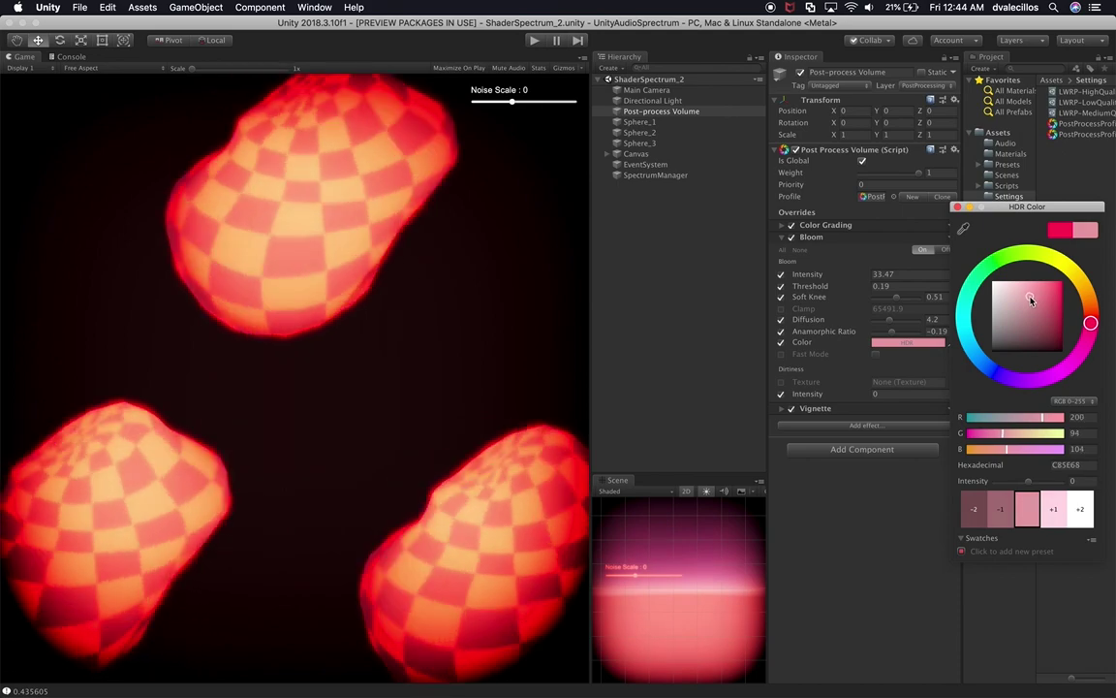
mouse_move(1090, 323)
left_mouse_down()
mouse_move(1029, 304)
mouse_move(1044, 292)
mouse_move(1029, 288)
mouse_move(1037, 293)
left_mouse_up()
left_click(961, 309)
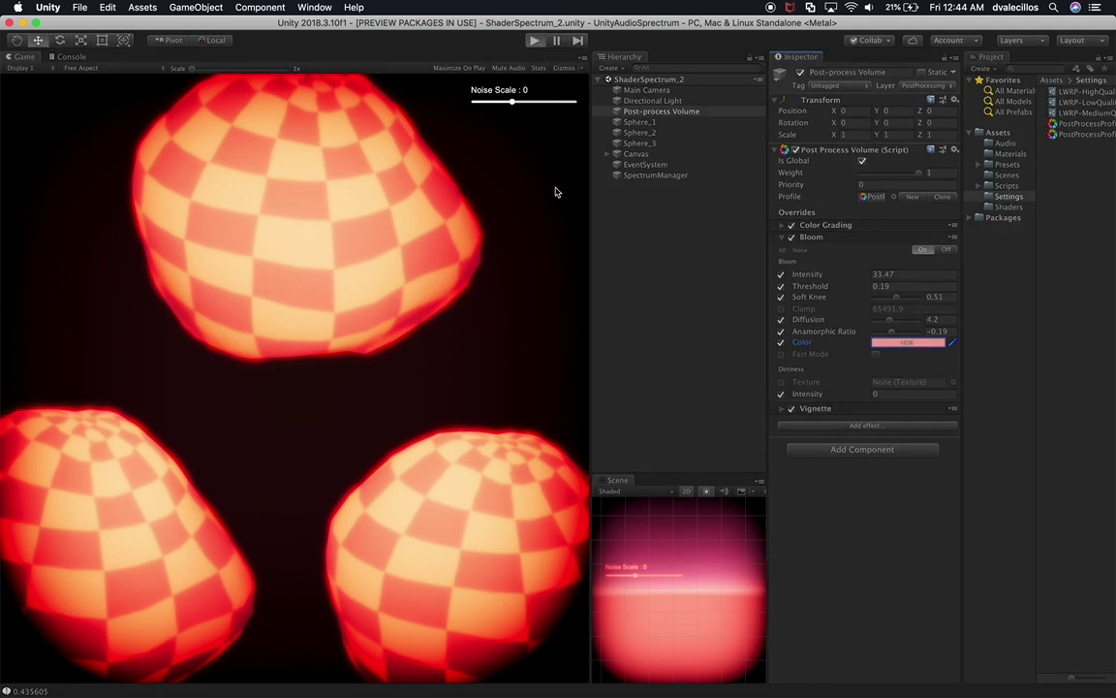
Run the scene while testing a Bloom Threshold of 0.5 and Intensity of 35.75, and stop it again.
key("super+p")
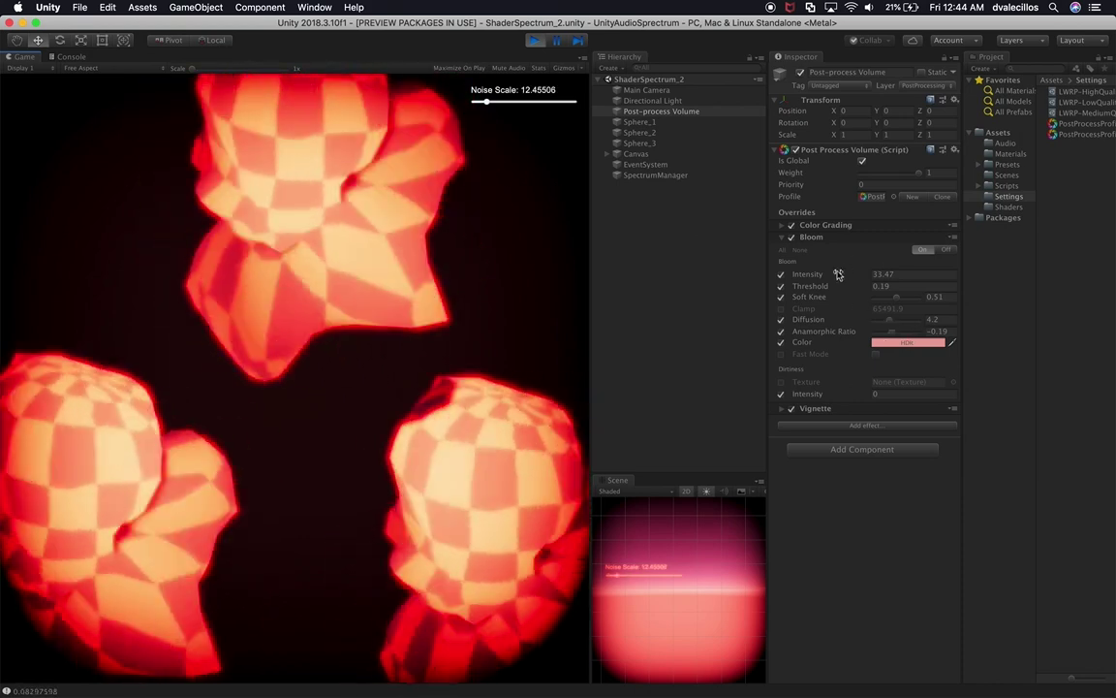
left_click_drag(824, 275, 877, 281)
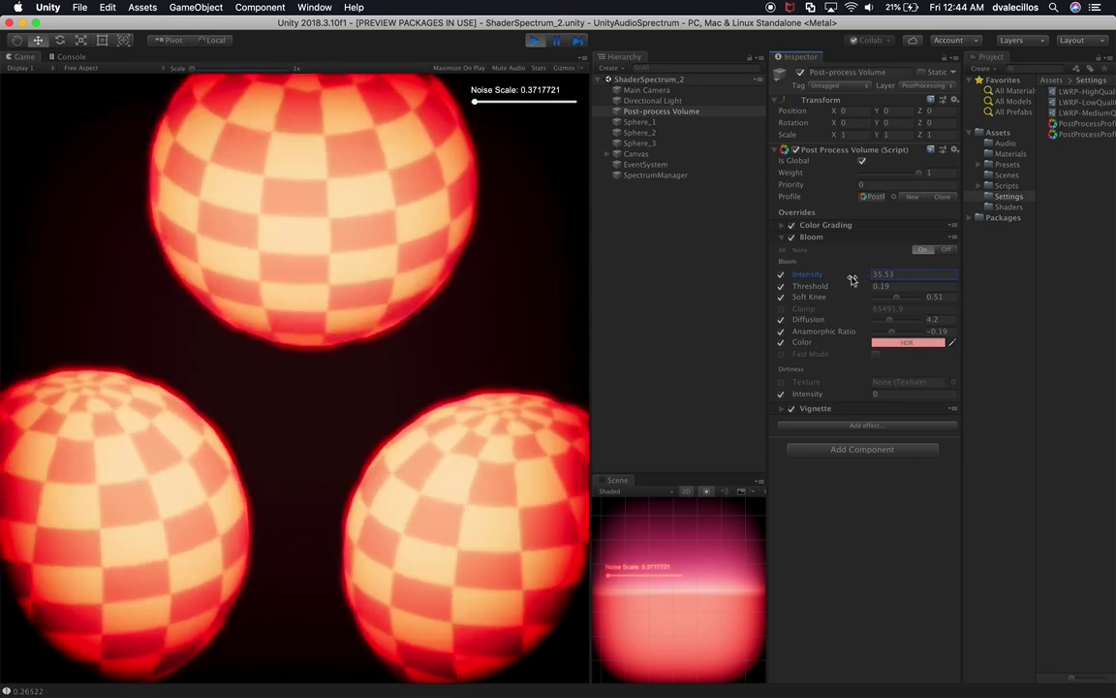
left_click_drag(837, 287, 809, 294)
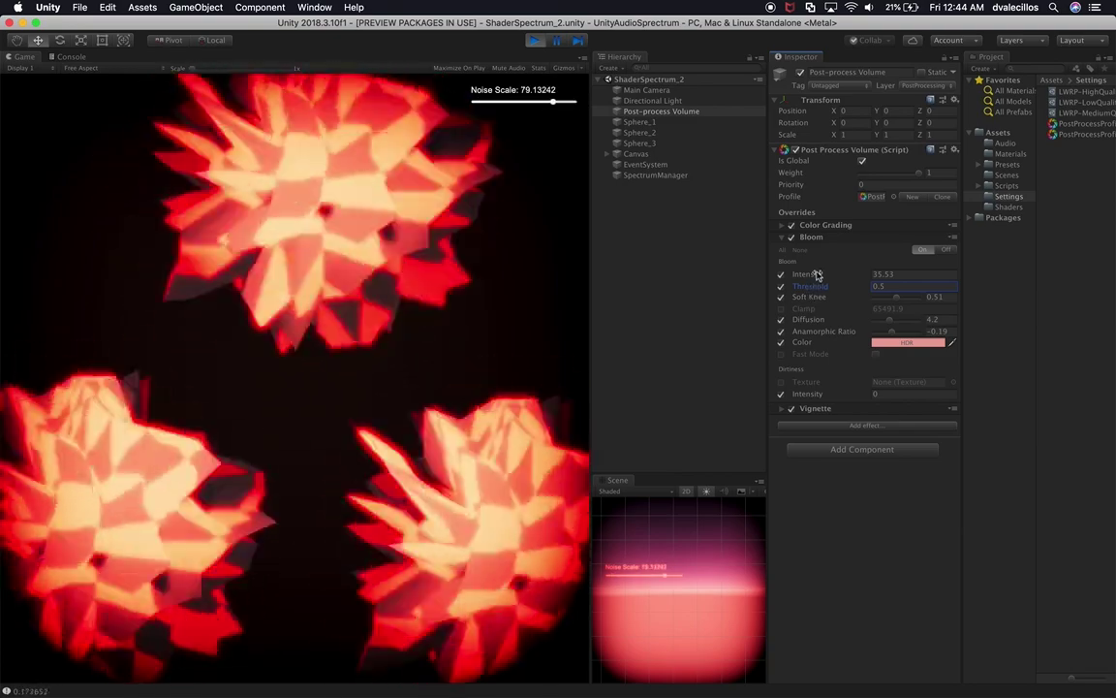
left_click_drag(820, 275, 825, 278)
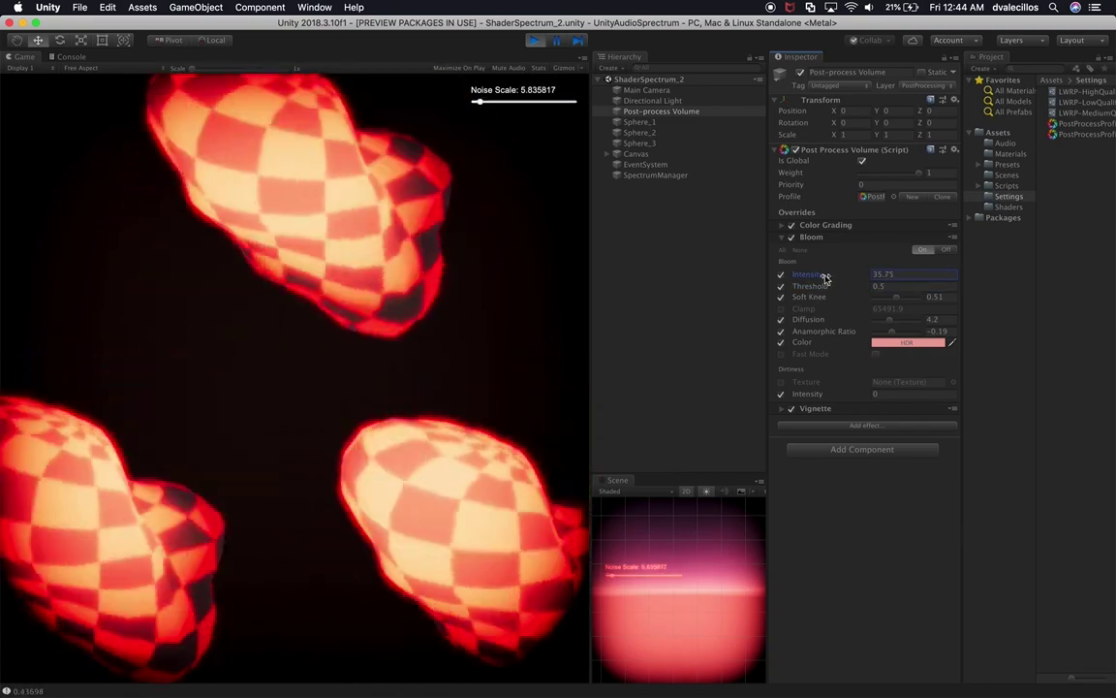
left_click(883, 285)
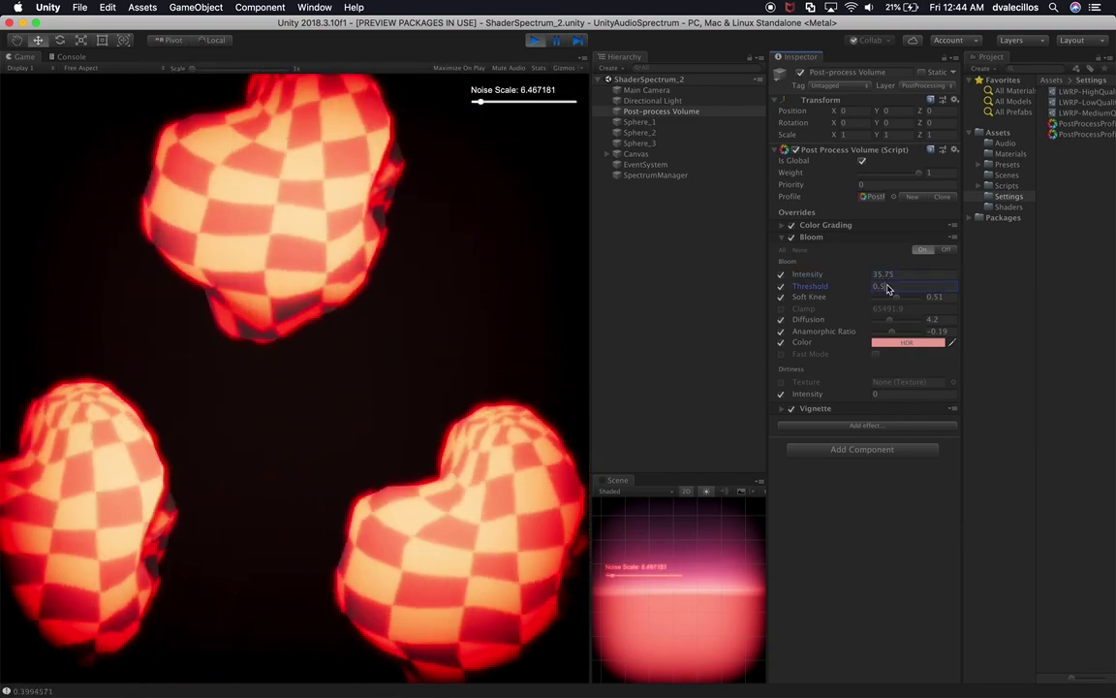
left_click(535, 41)
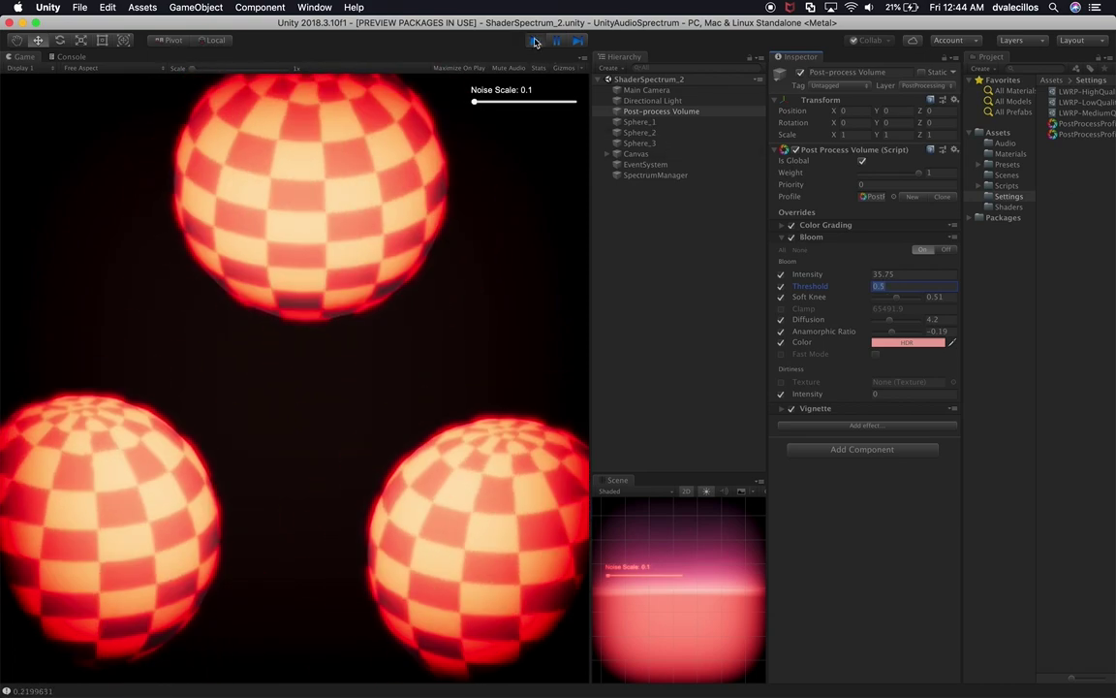
Set Bloom's Threshold to 0.6 and its Intensity to 33.7.
key("BackSpace")
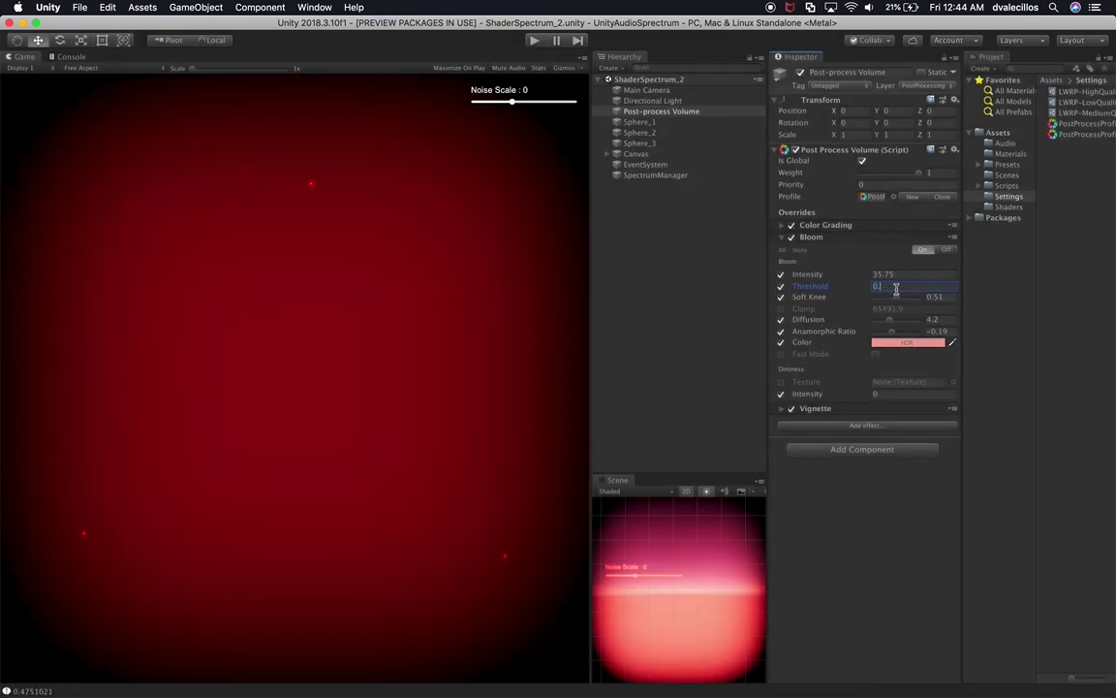
type("6")
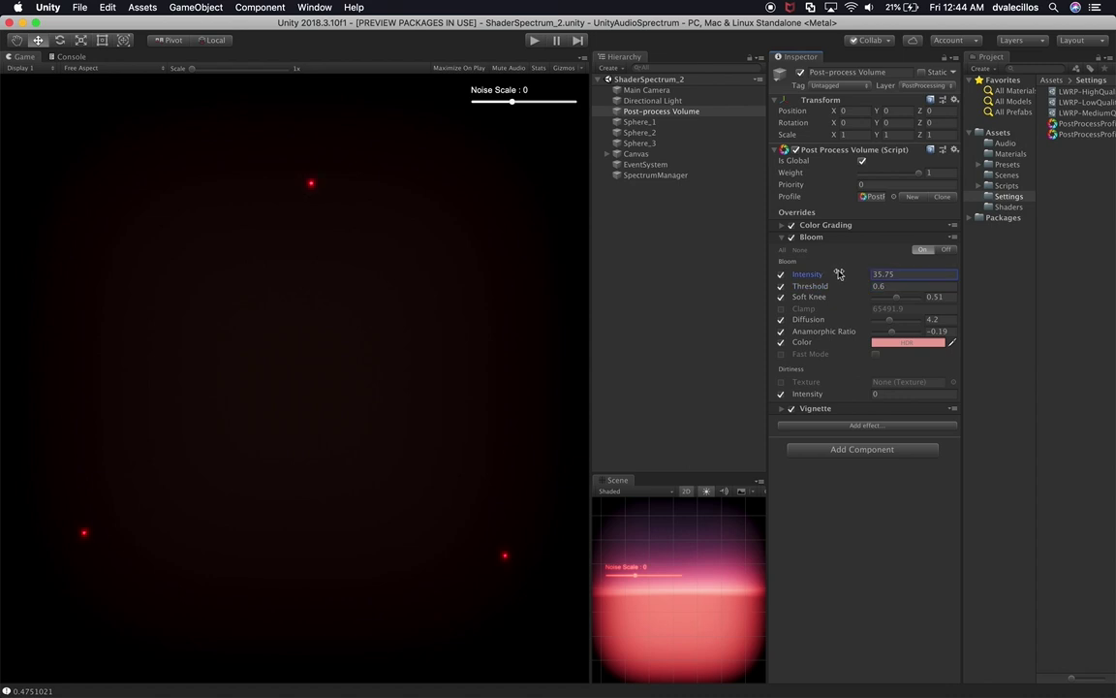
left_click_drag(841, 275, 827, 274)
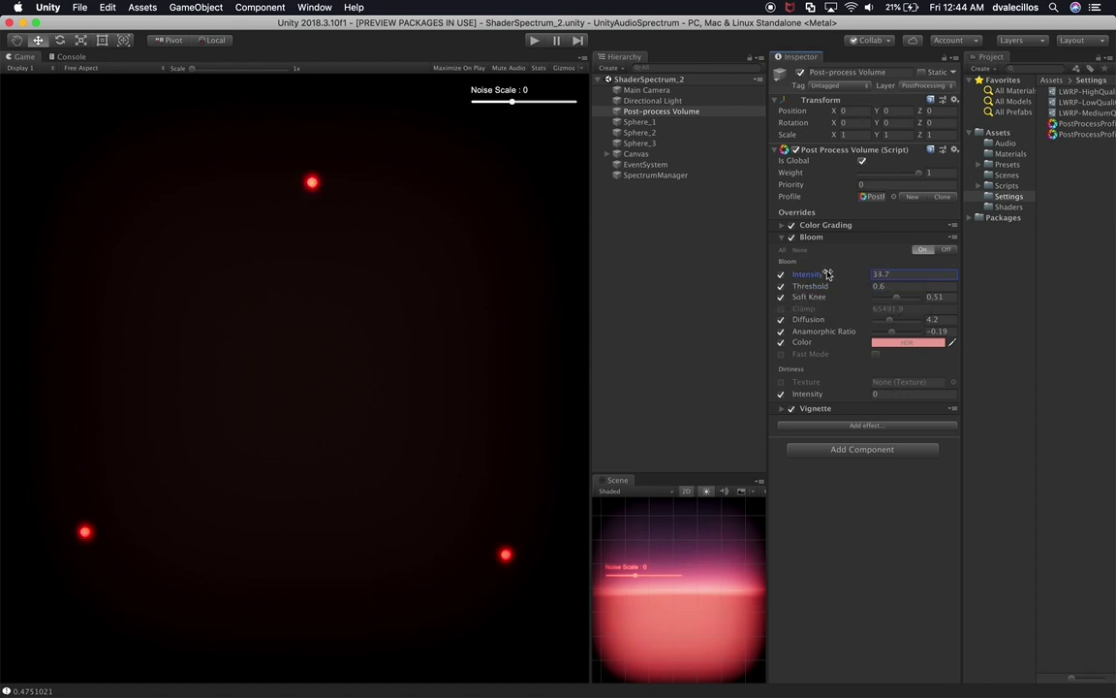
Set NoiseScale to 0.5 on Sphere_3's Deformation_2 material.
left_click(639, 142)
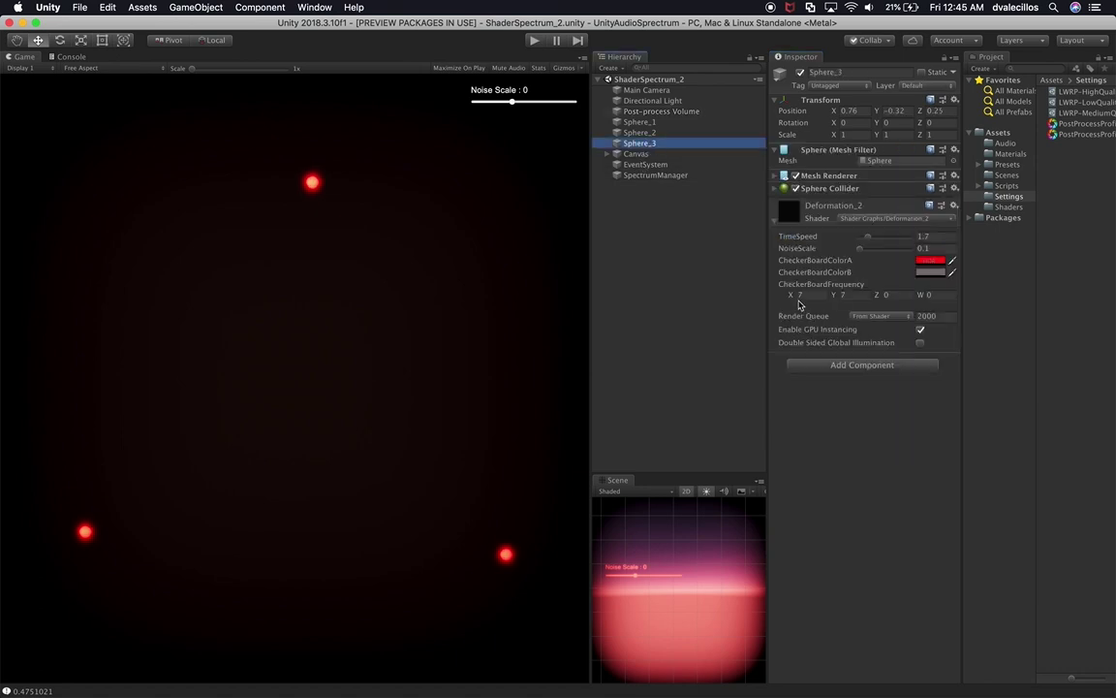
left_click_drag(851, 249, 858, 250)
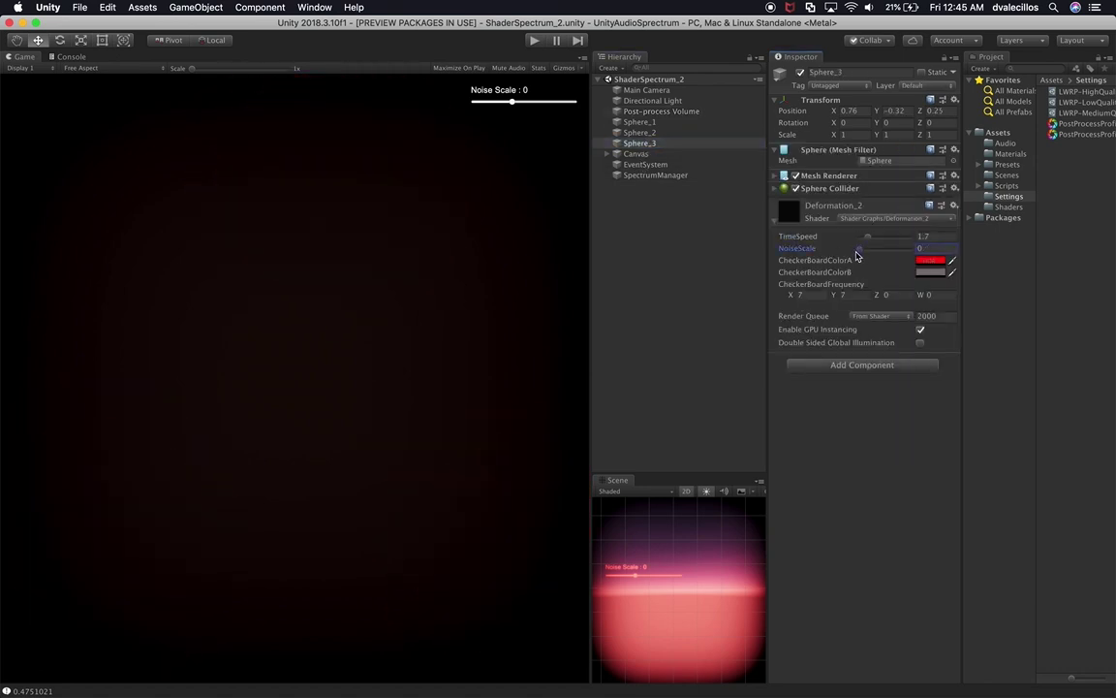
left_click(928, 248)
type("0.5")
key("Return")
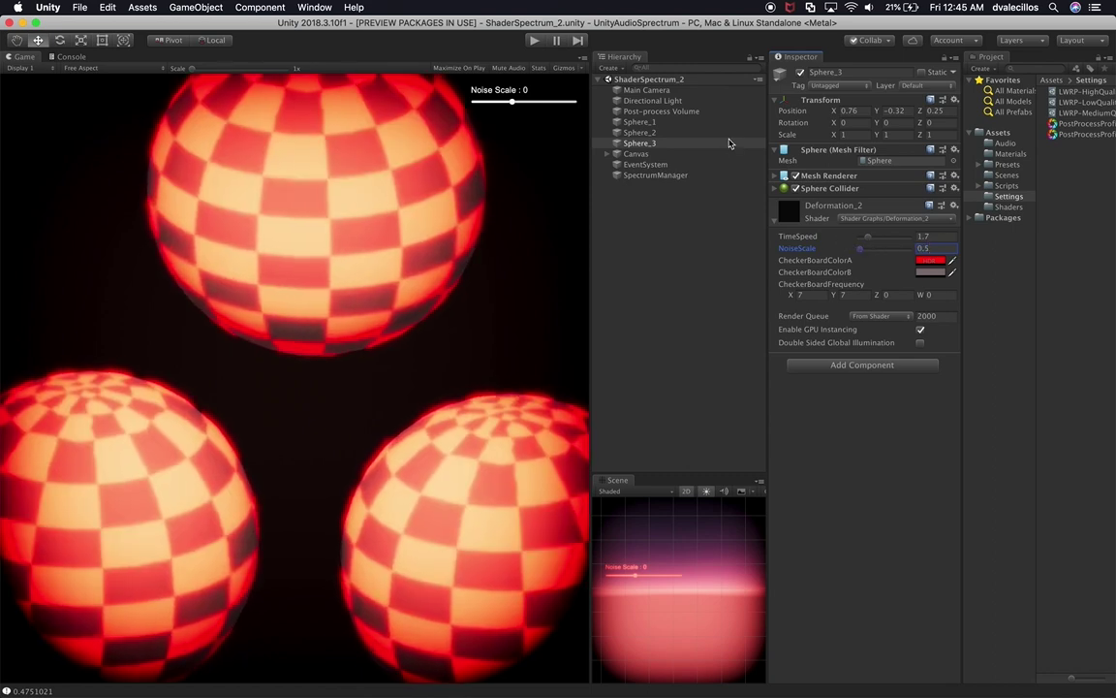
Set the Deformation_2 material's CheckerBoardFrequency to X 10 and Y 10.
left_click_drag(793, 295, 935, 302)
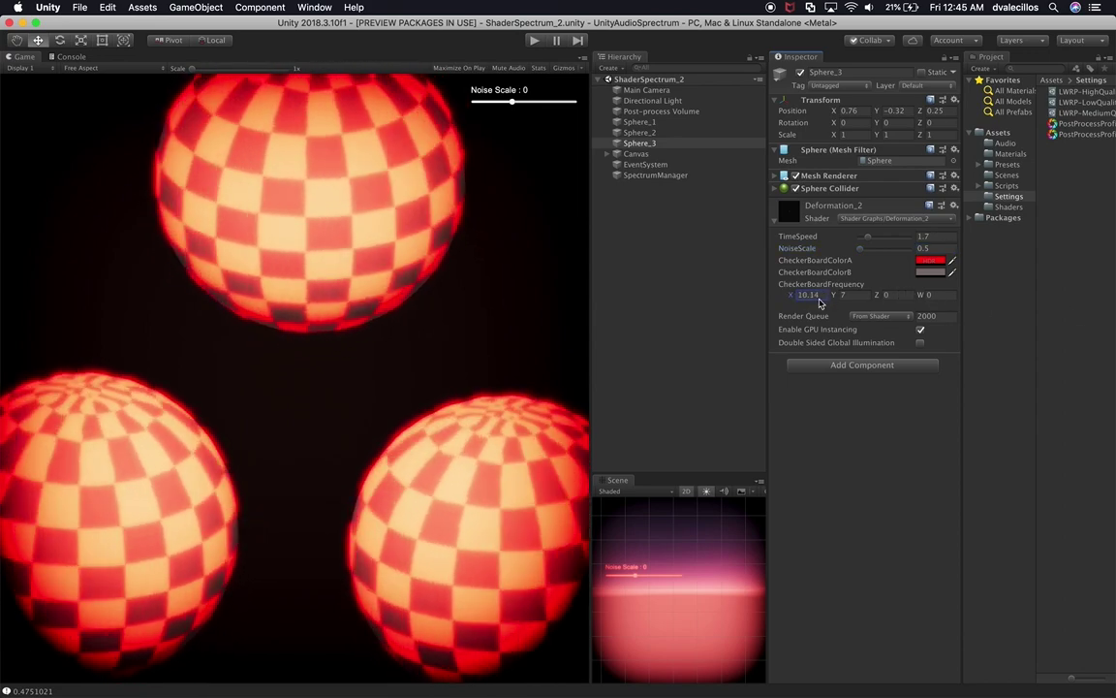
left_click_drag(882, 297, 818, 296)
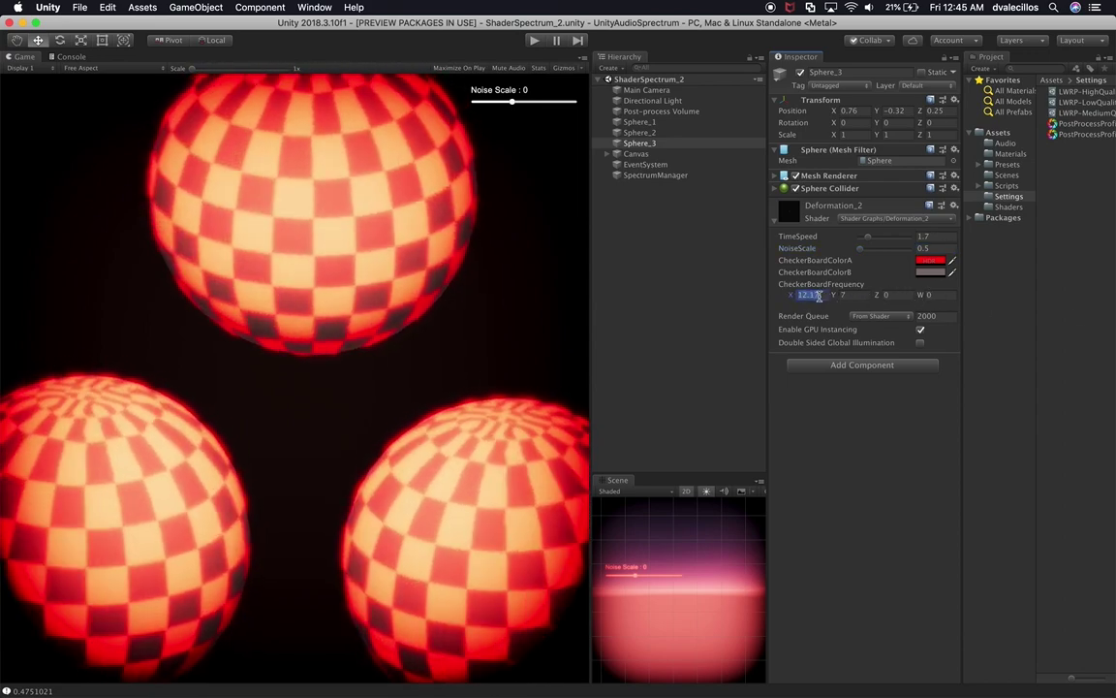
type("10")
key("Tab")
type("10")
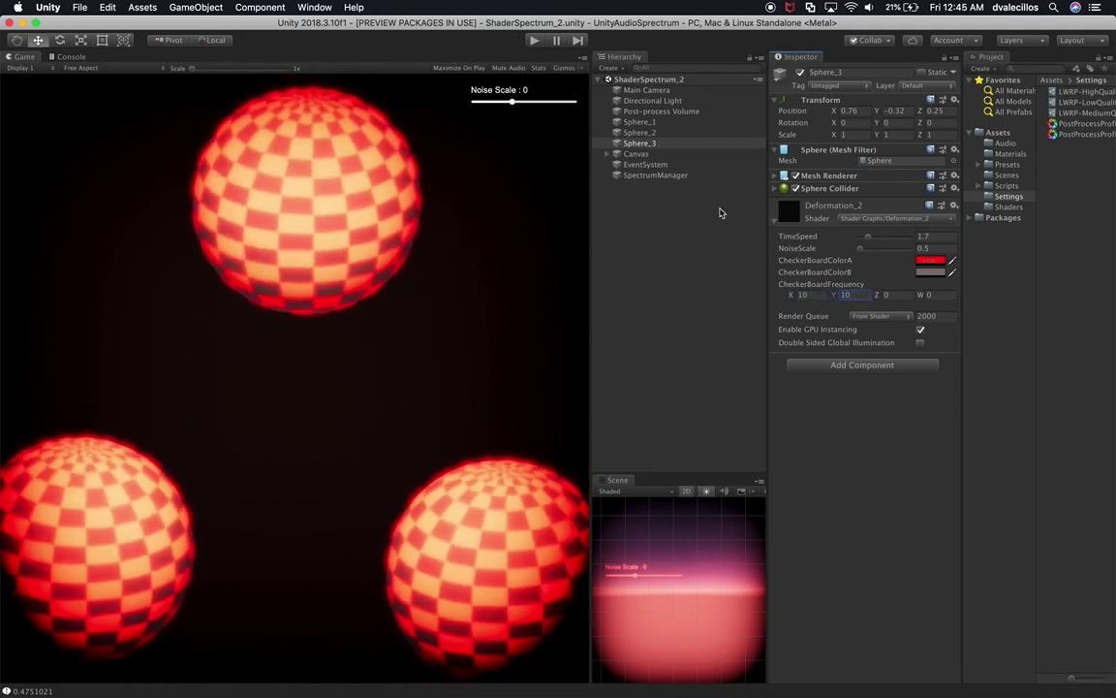
Change the material's CheckerBoardColorA to the muted pink C16767.
left_click(930, 260)
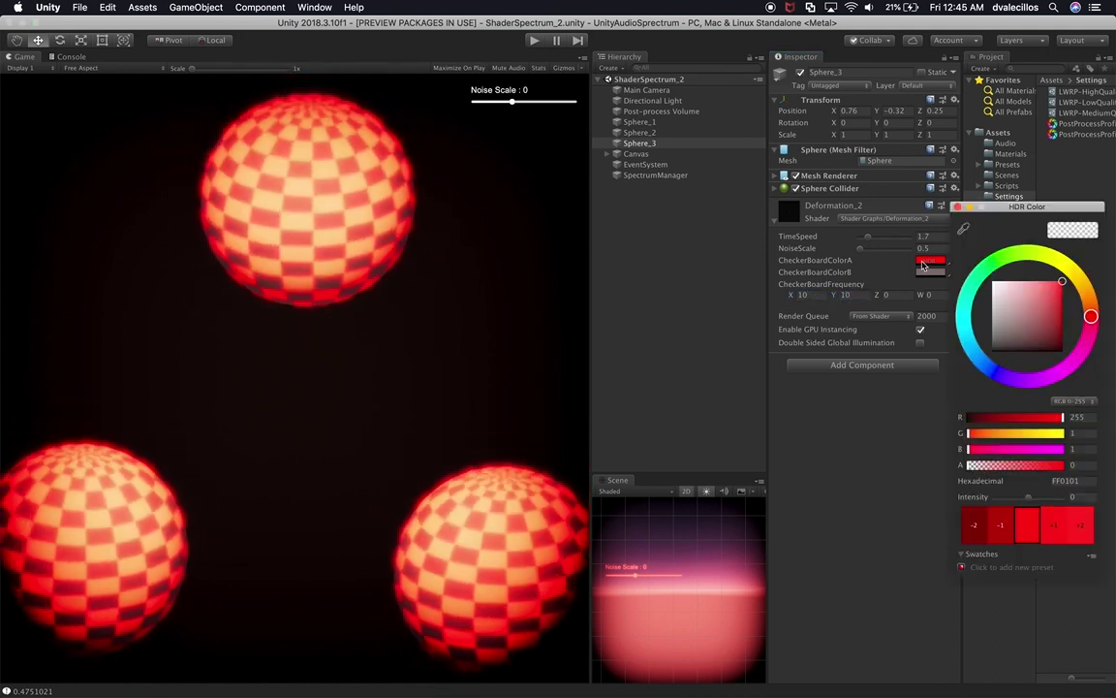
left_click(1051, 300)
left_click_drag(1050, 300, 1026, 301)
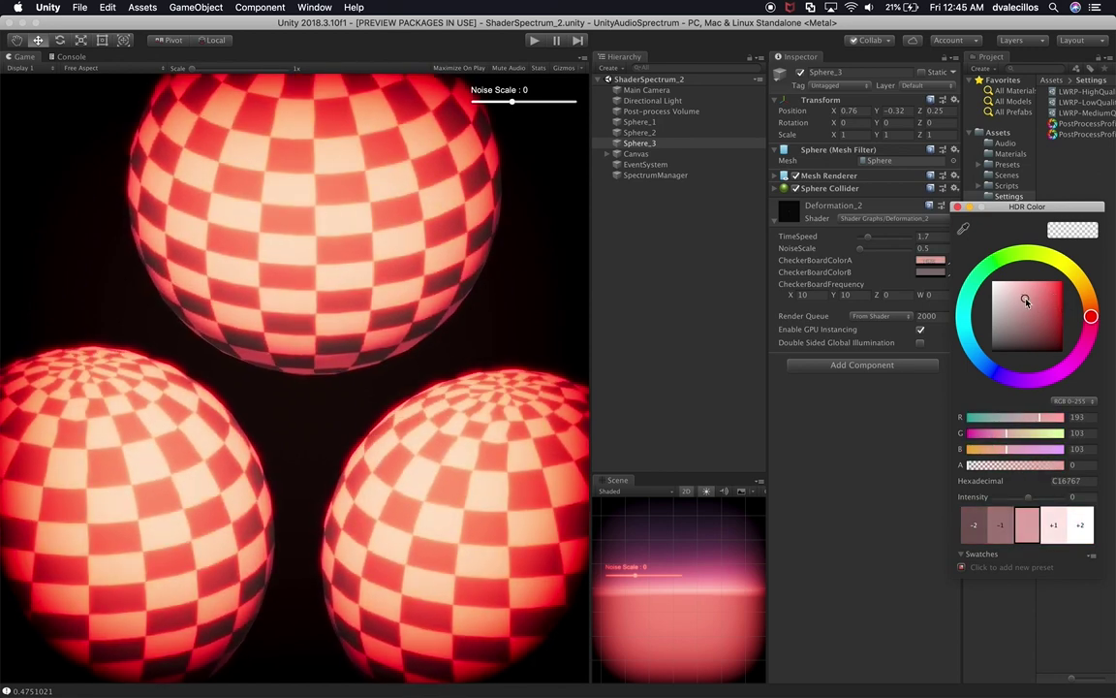
key("Return")
Change the material's CheckerBoardColorB to black (000000) and close the color picker.
left_click(930, 272)
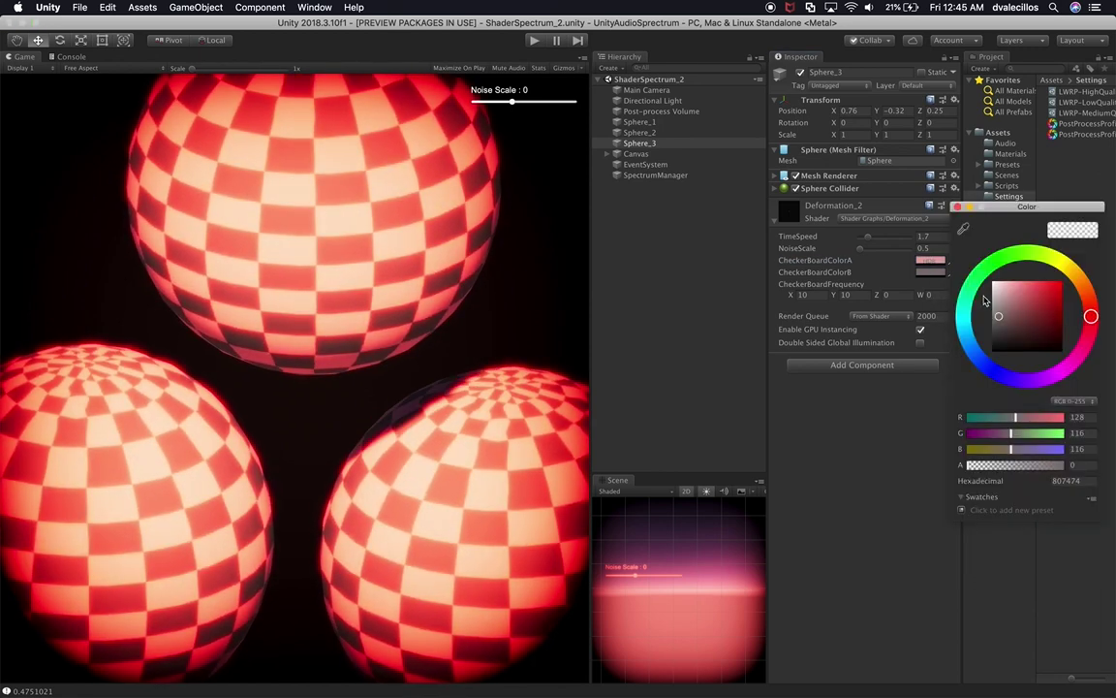
left_click(994, 341)
left_click_drag(994, 341, 990, 363)
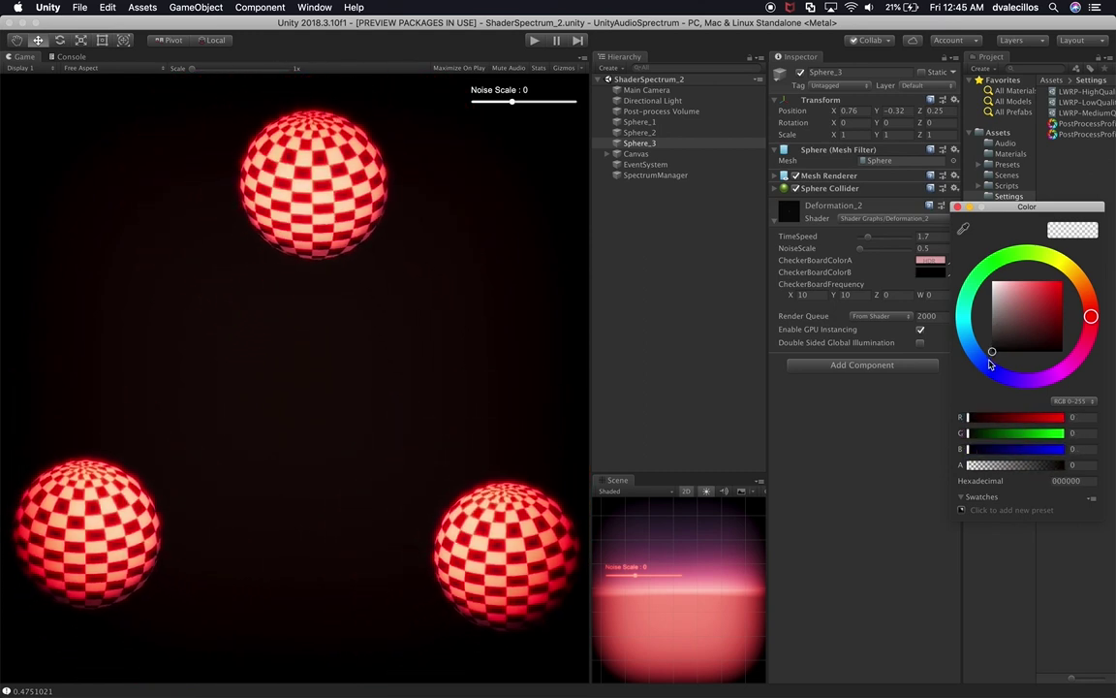
left_click(950, 374)
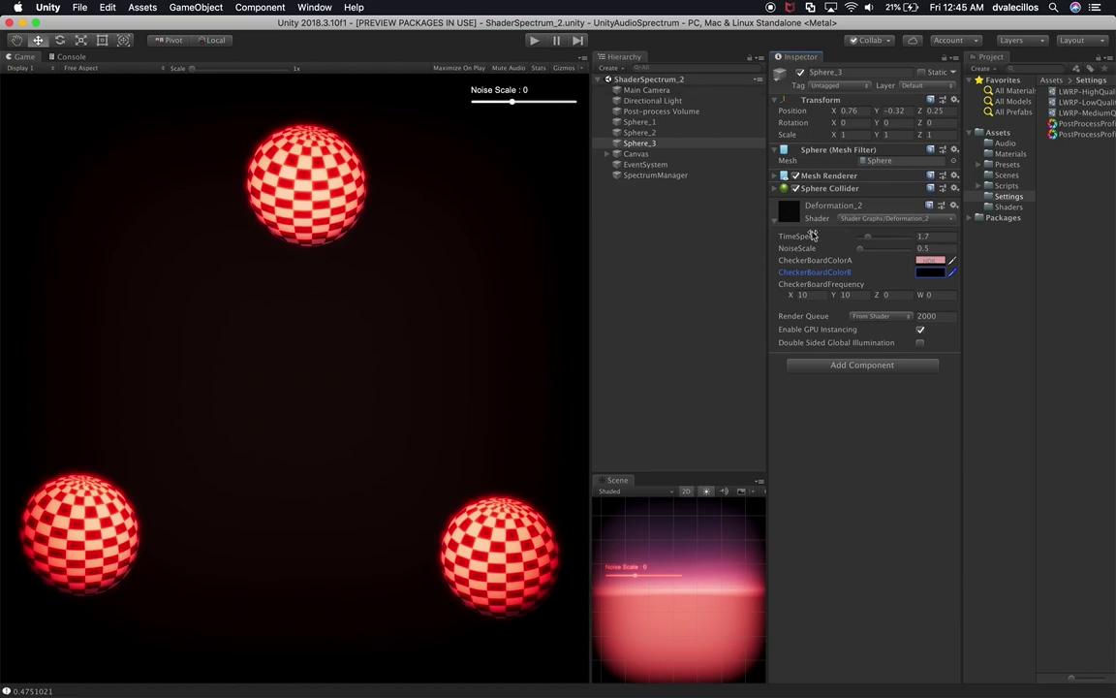
Set the Deformation_2 material's TimeSpeed to 1 and NoiseScale to 23.
left_click_drag(790, 236, 871, 253)
left_click(867, 249)
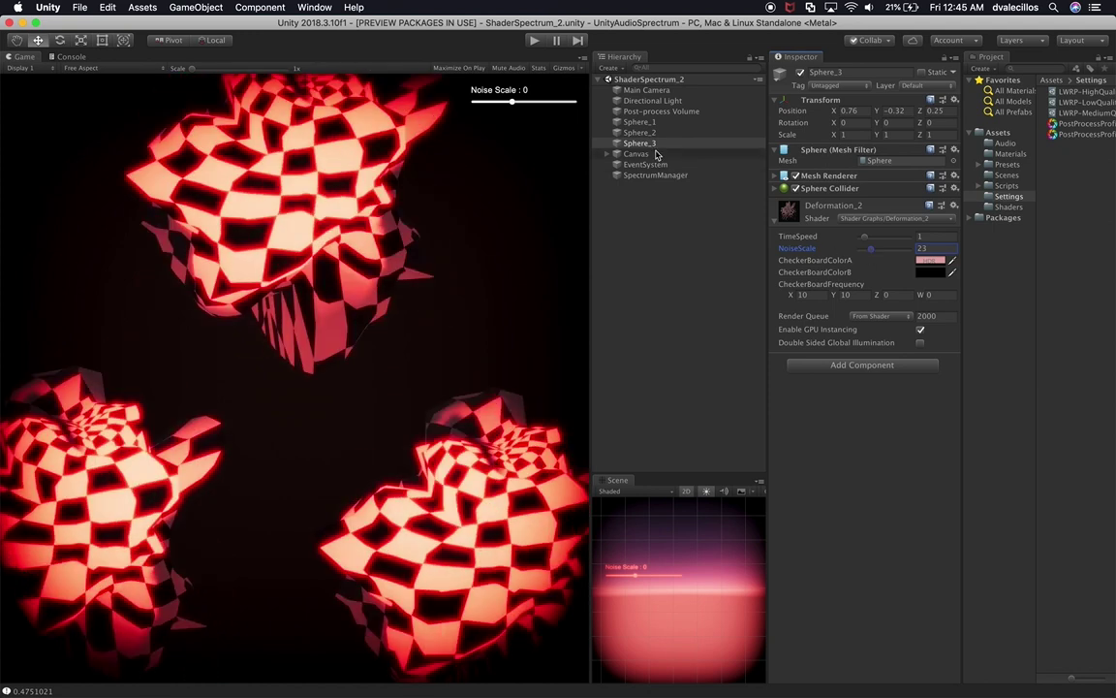
On the Post-process Volume, collapse Bloom, expand Vignette, and set the Vignette's Intensity to 0.72.
left_click(659, 110)
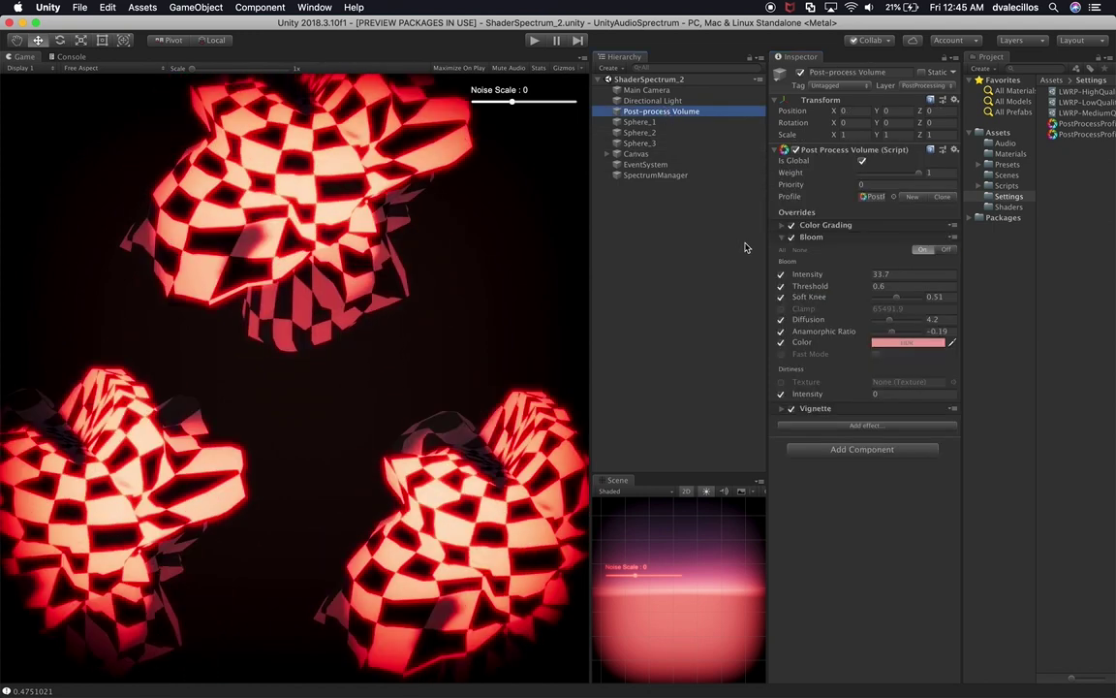
left_click(818, 241)
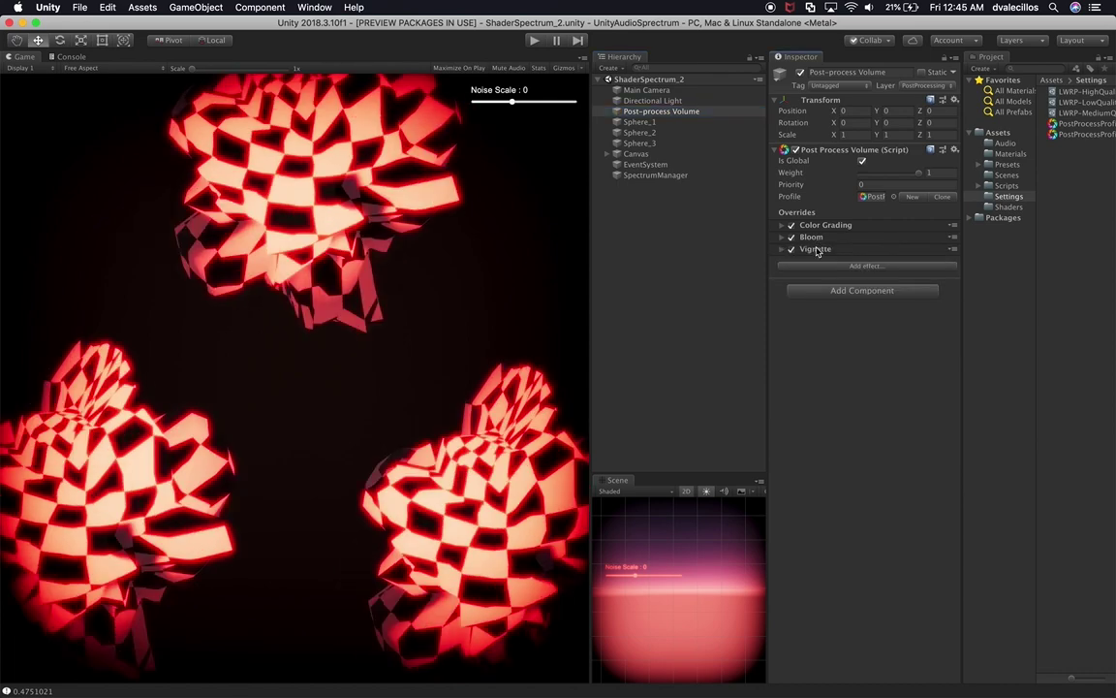
left_click(817, 250)
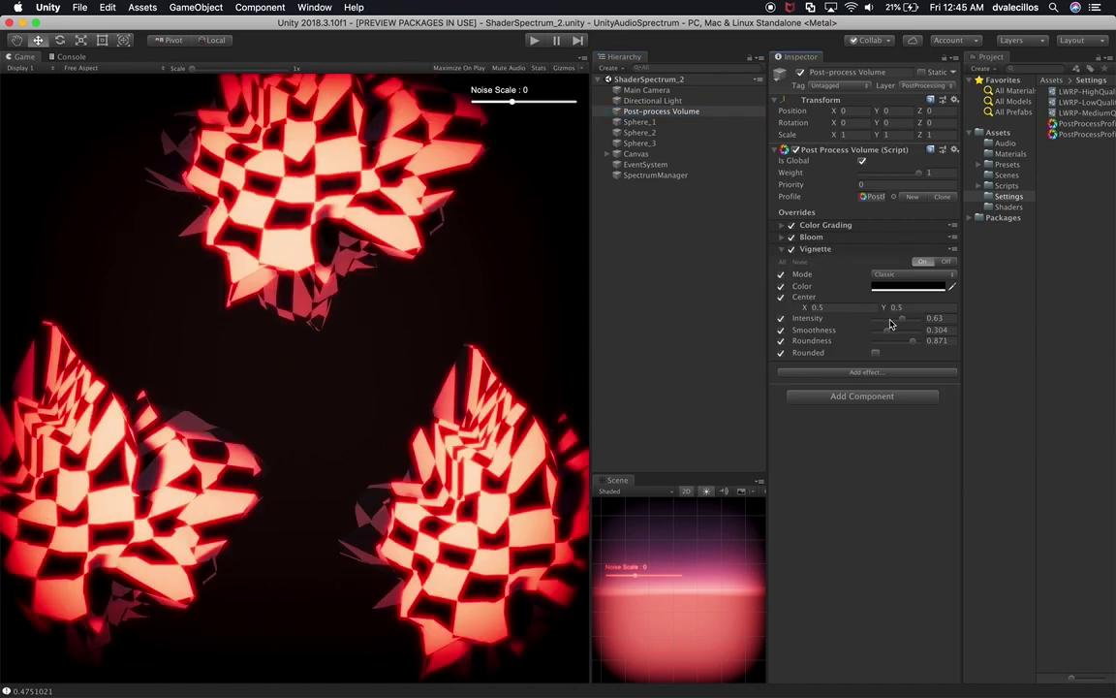
mouse_move(902, 320)
left_mouse_down()
mouse_move(935, 321)
mouse_move(908, 325)
left_mouse_up()
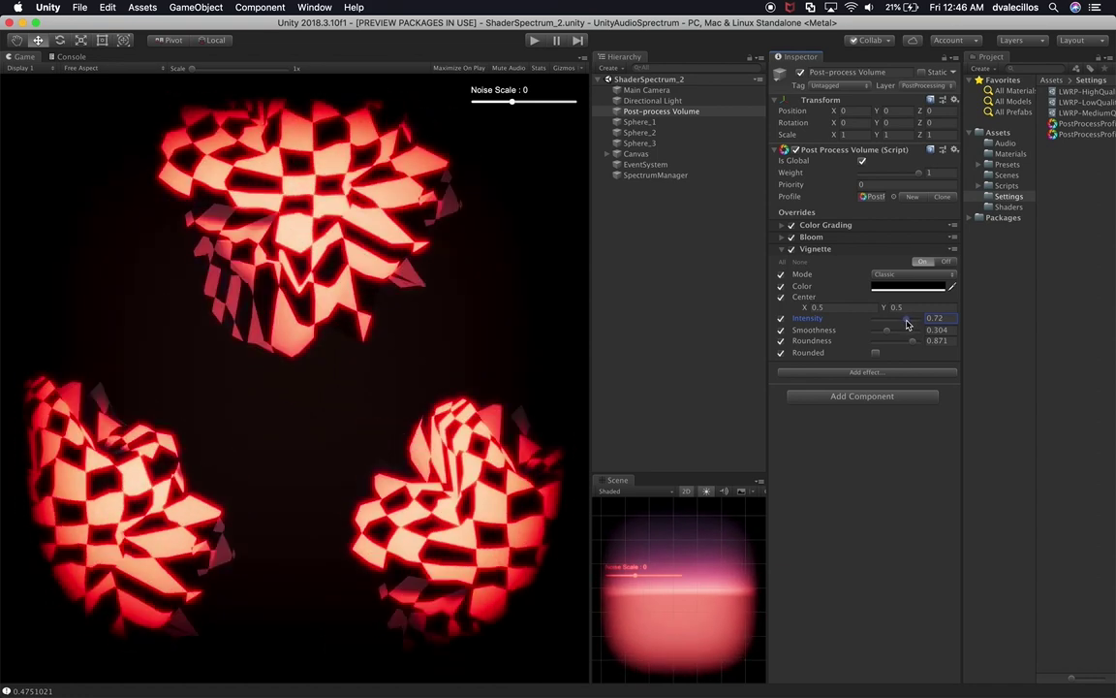
Change the Vignette's Color from black to a dark gray and close the color picker.
left_click(897, 287)
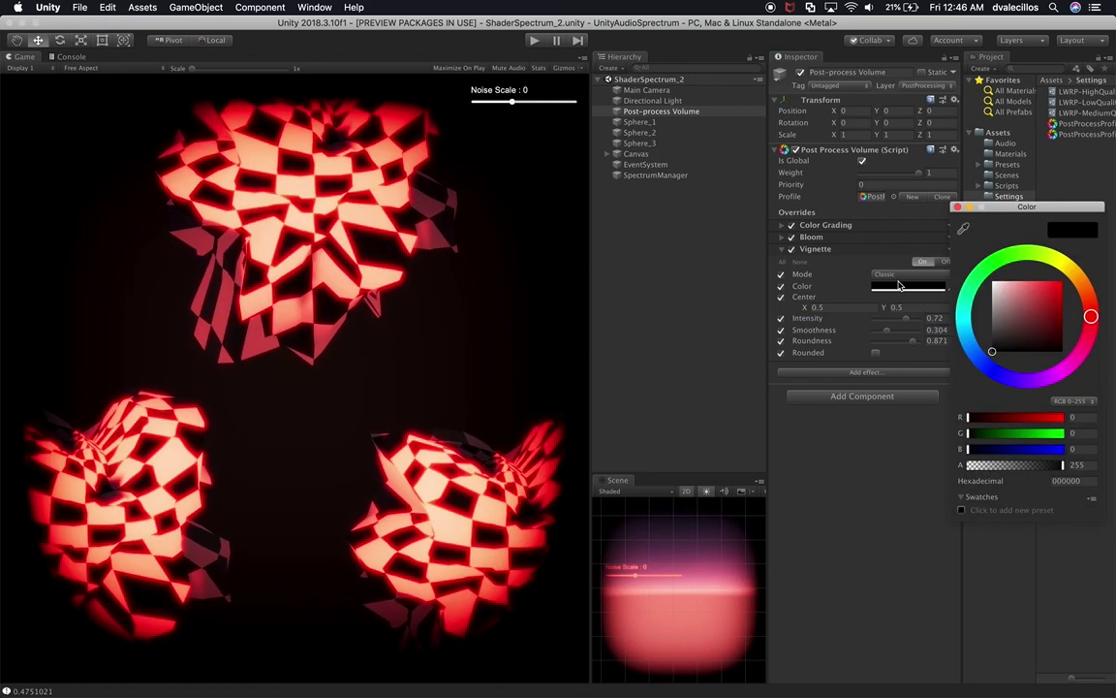
left_click(997, 302)
left_click_drag(997, 302, 986, 339)
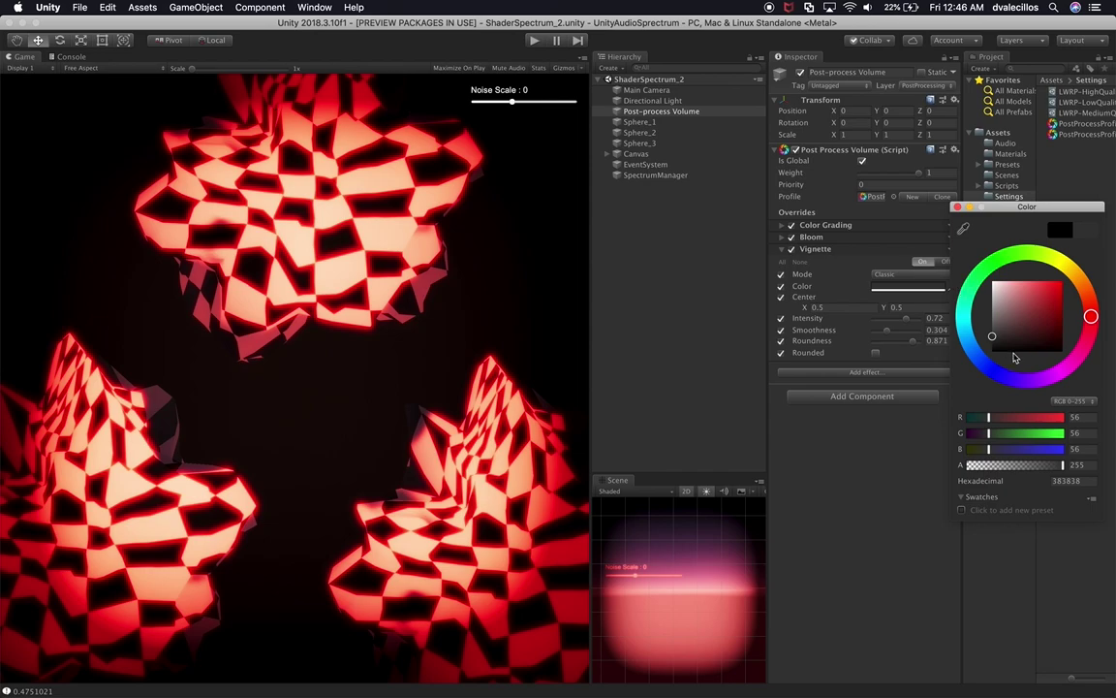
left_click_drag(1014, 359, 945, 377)
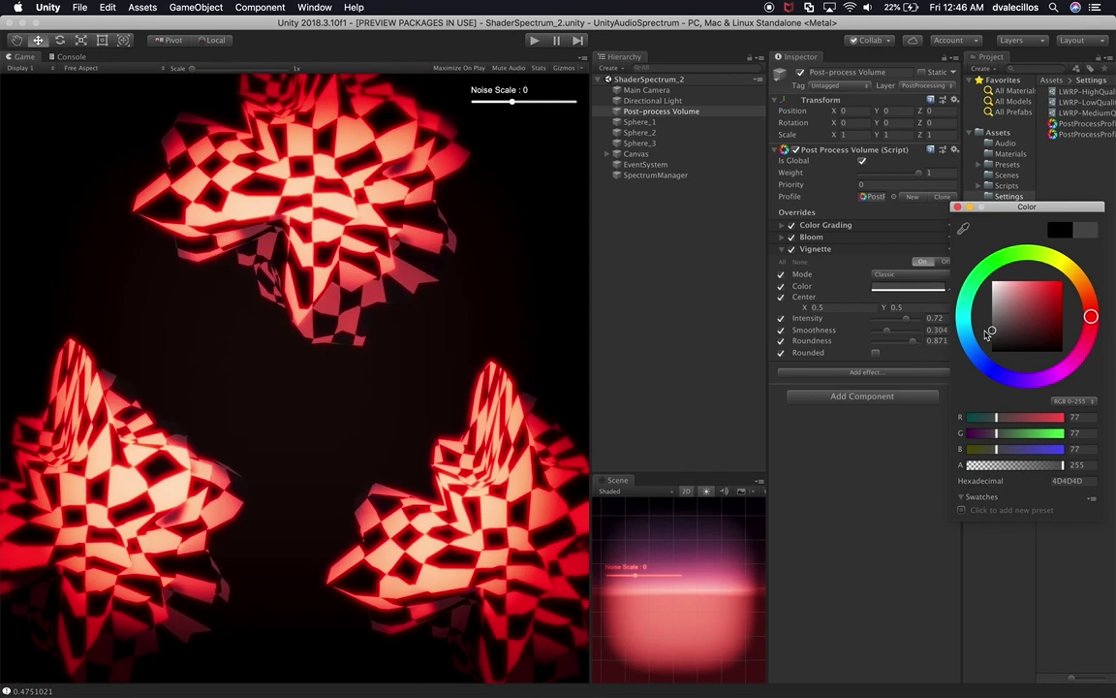
left_click_drag(974, 333, 983, 340)
key("Return")
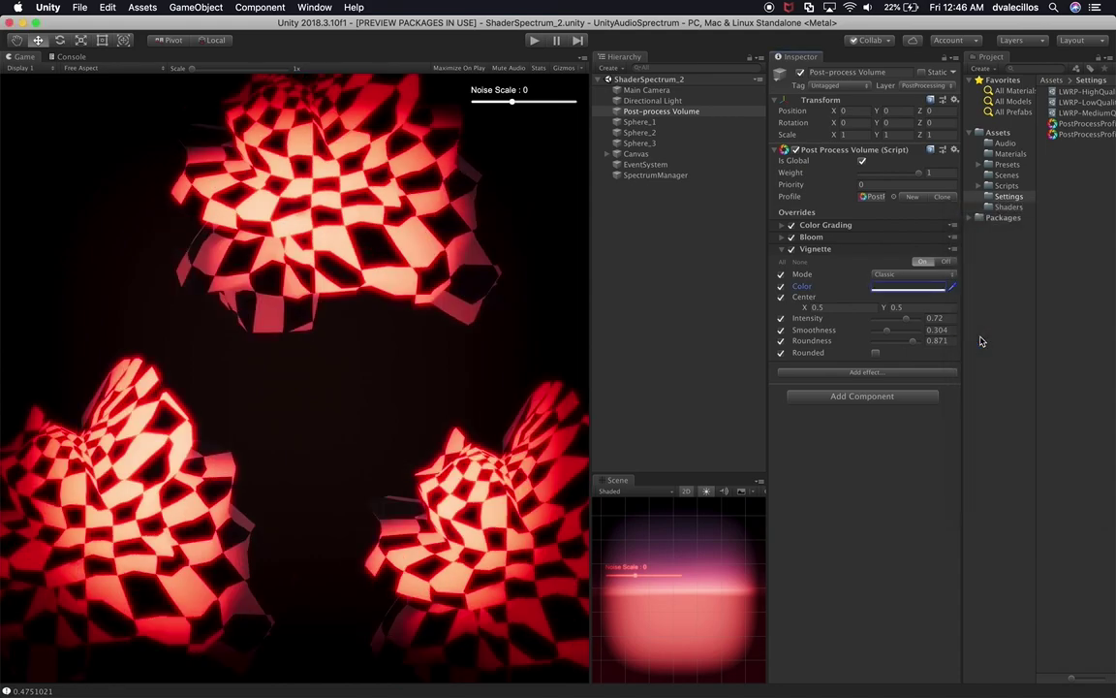
Set the Vignette's Roundness to 0.65 and collapse the Vignette override.
left_click(911, 343)
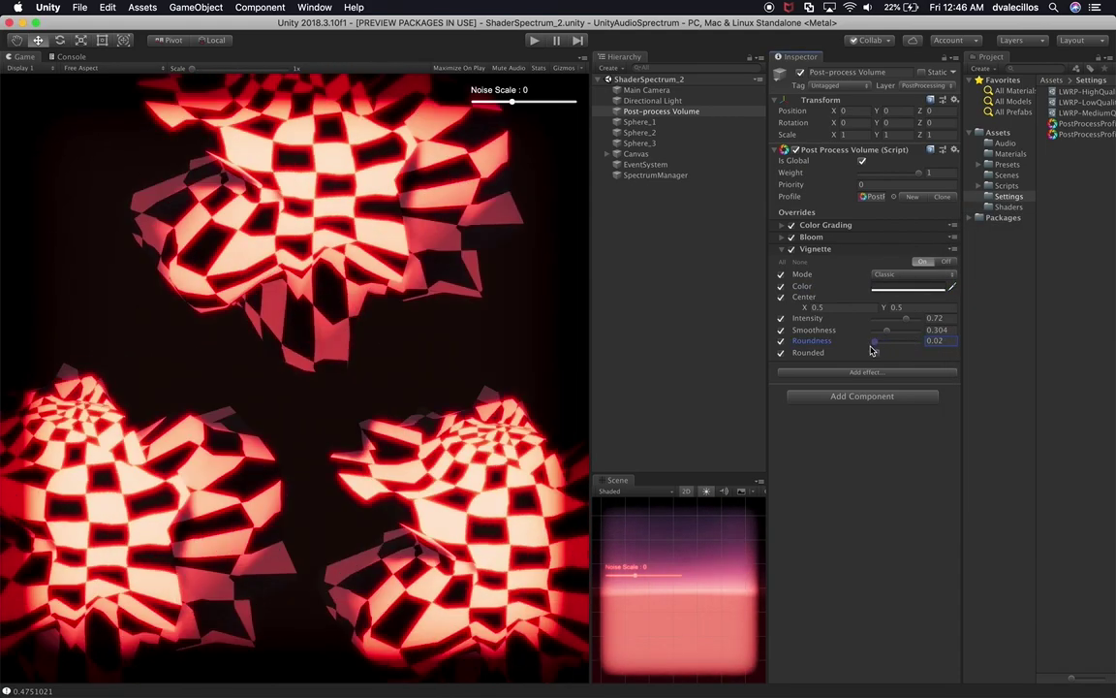
left_click_drag(911, 343, 903, 345)
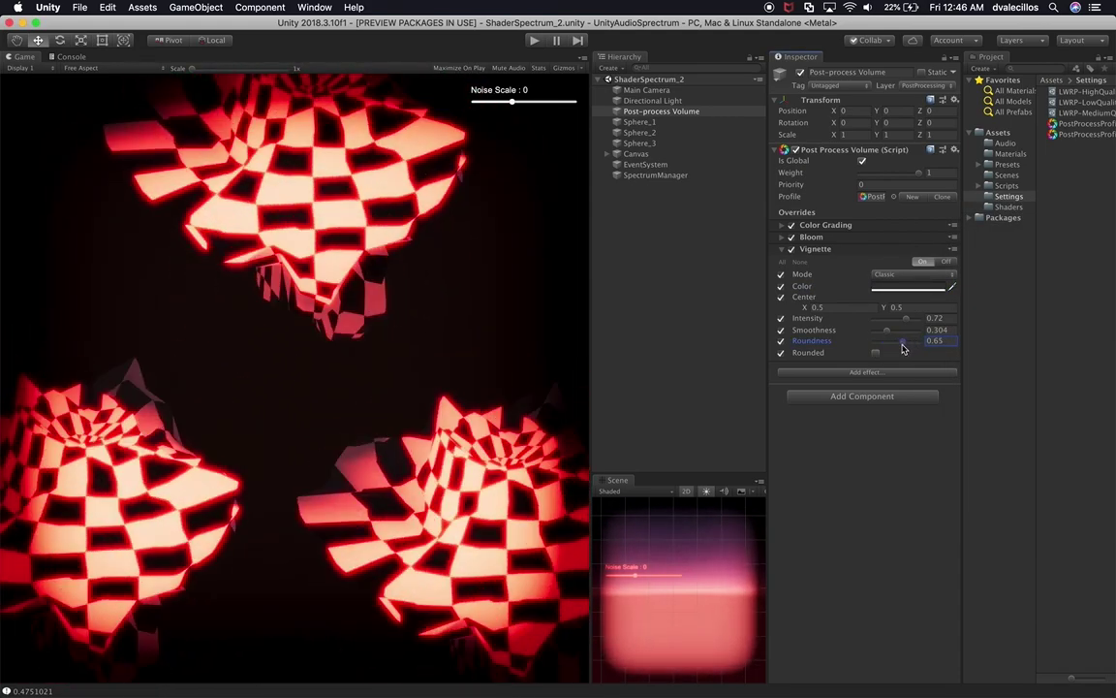
left_click(815, 249)
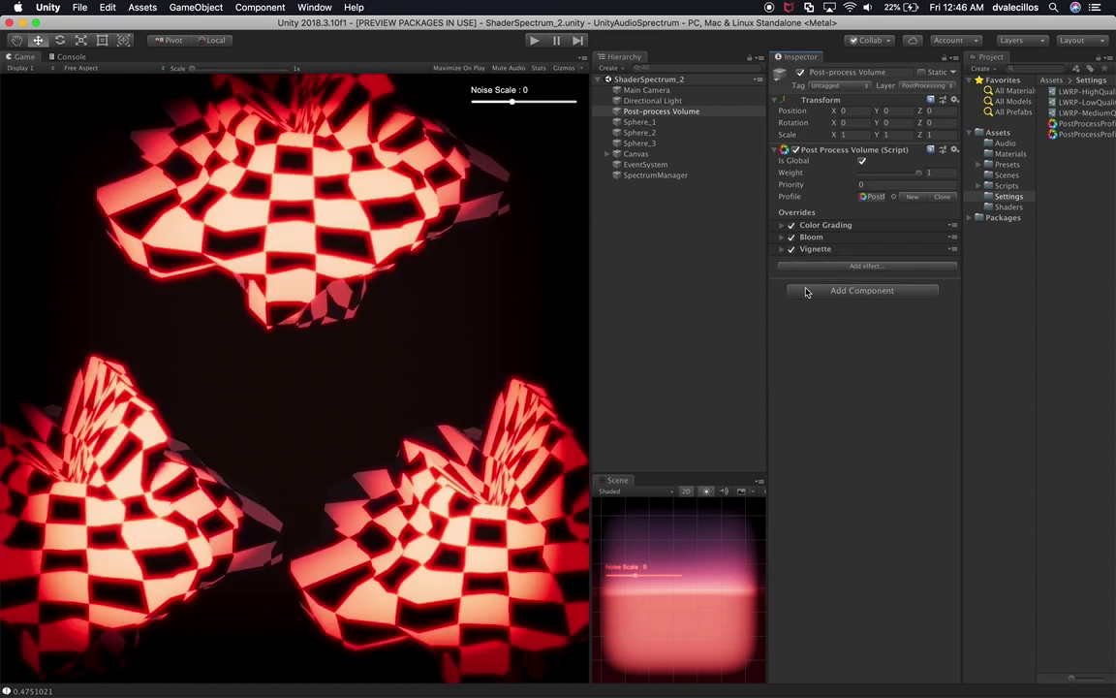
Add a Lens Distortion effect to the Post-process Volume, enable its Intensity override, and set it to 15.
left_click(831, 264)
mouse_move(854, 285)
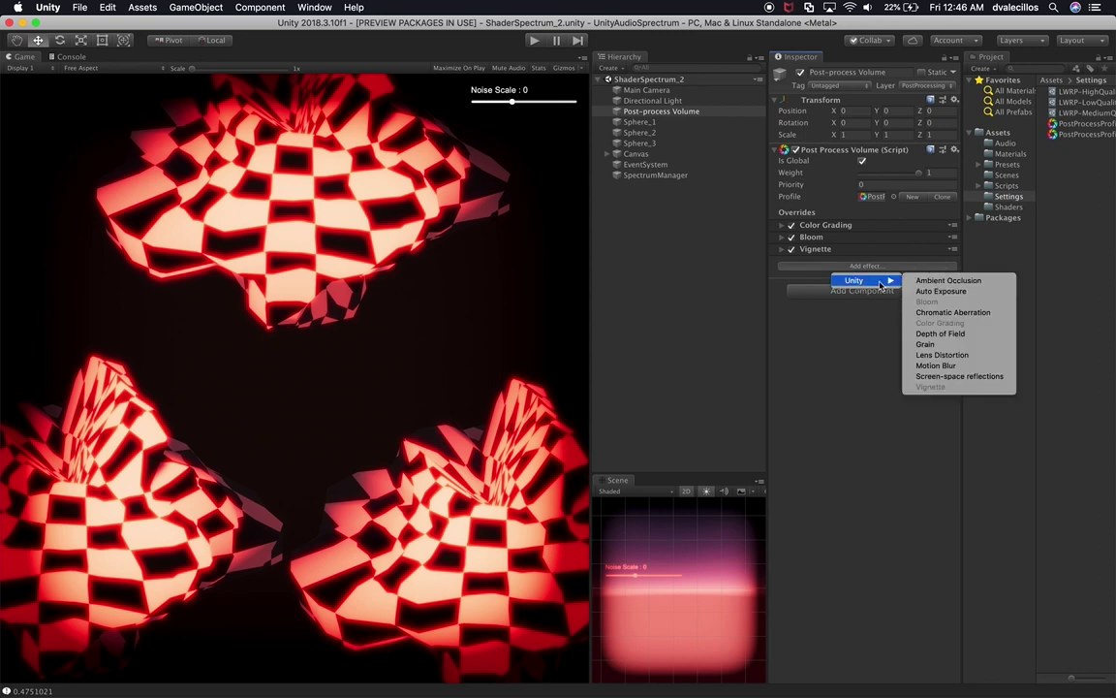
left_click(940, 355)
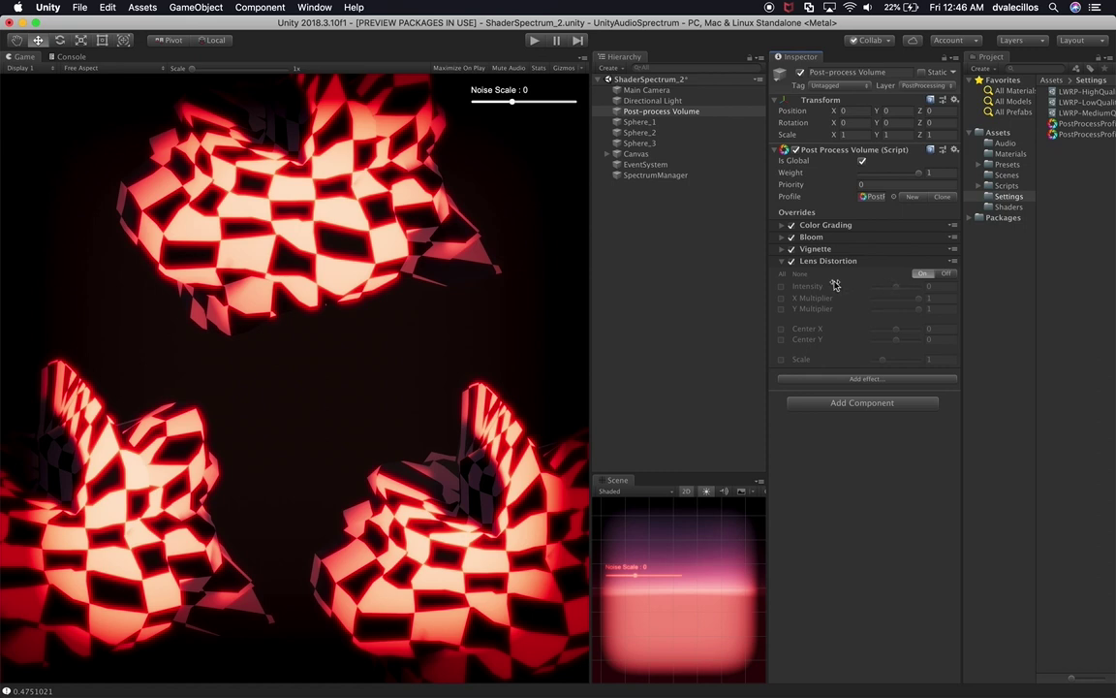
left_click(782, 287)
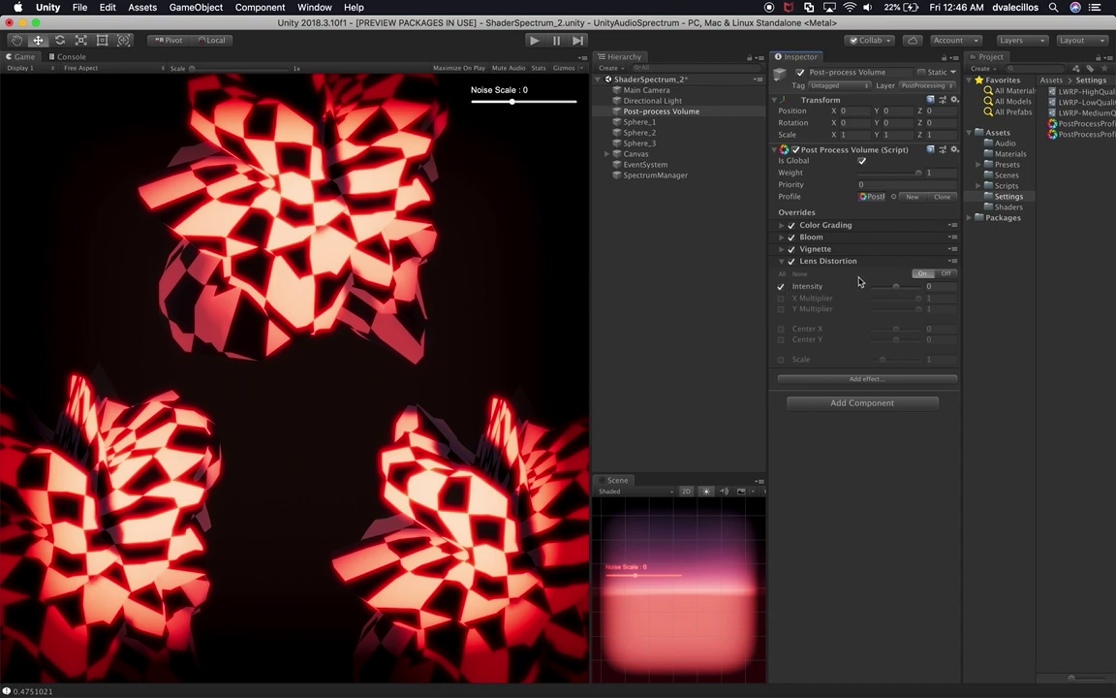
mouse_move(898, 289)
left_mouse_down()
mouse_move(926, 289)
mouse_move(900, 298)
left_mouse_up()
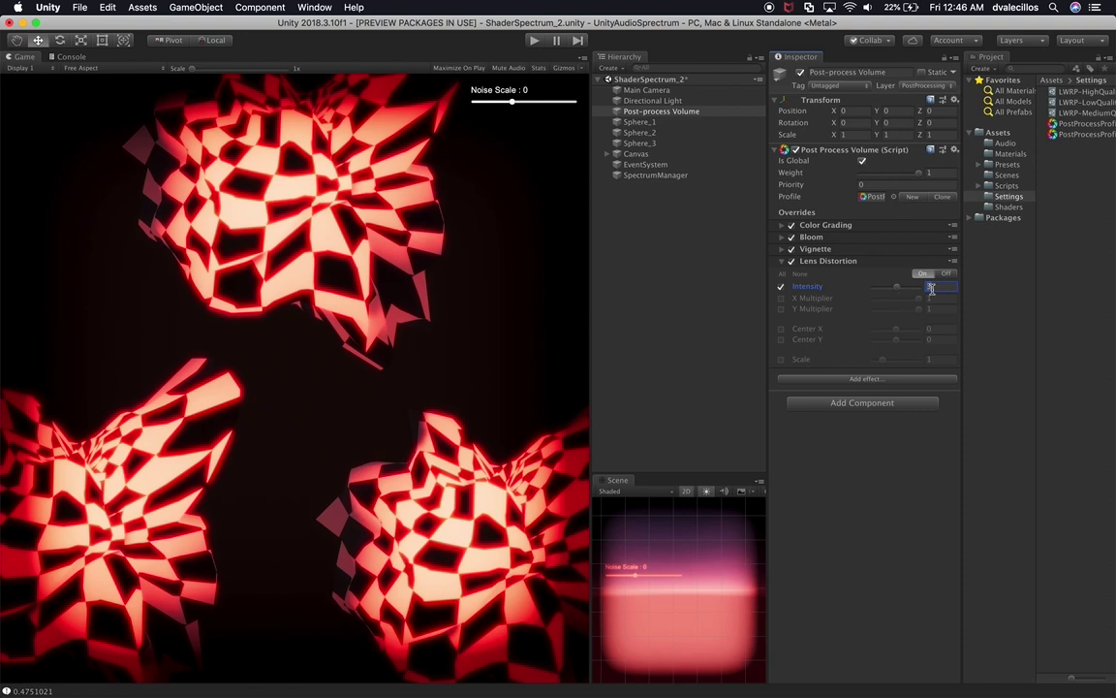
type("15")
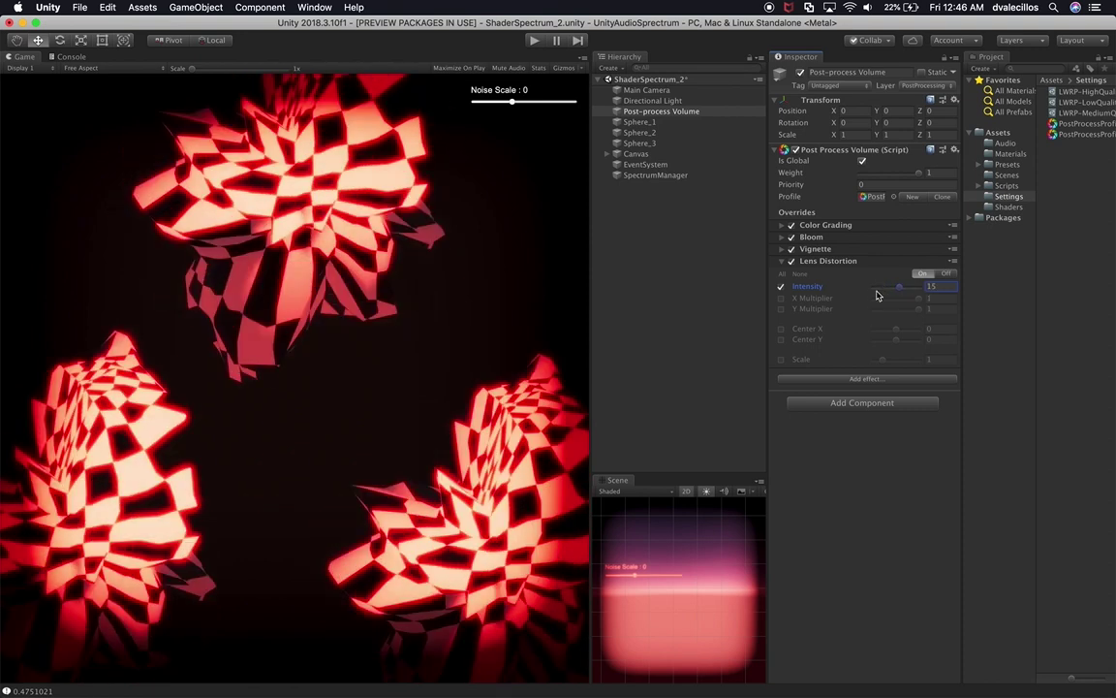
Enable the Lens Distortion overrides for X Multiplier, Y Multiplier, Center X, Center Y, and Scale.
left_click(781, 298)
left_click(782, 309)
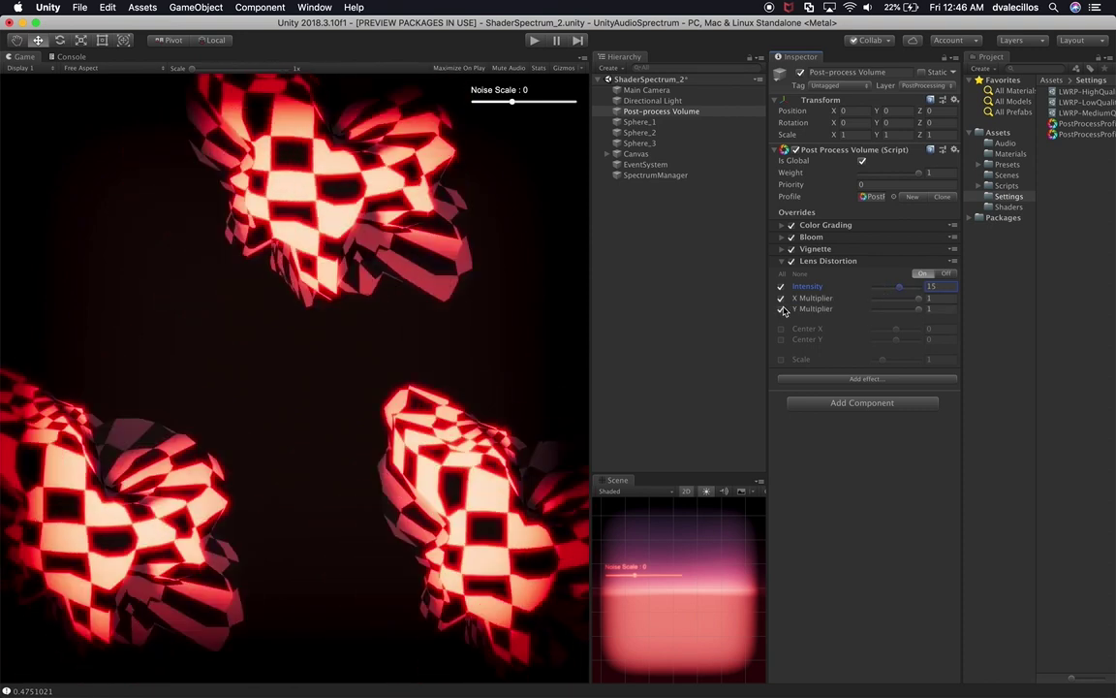
left_click(781, 359)
left_click(782, 339)
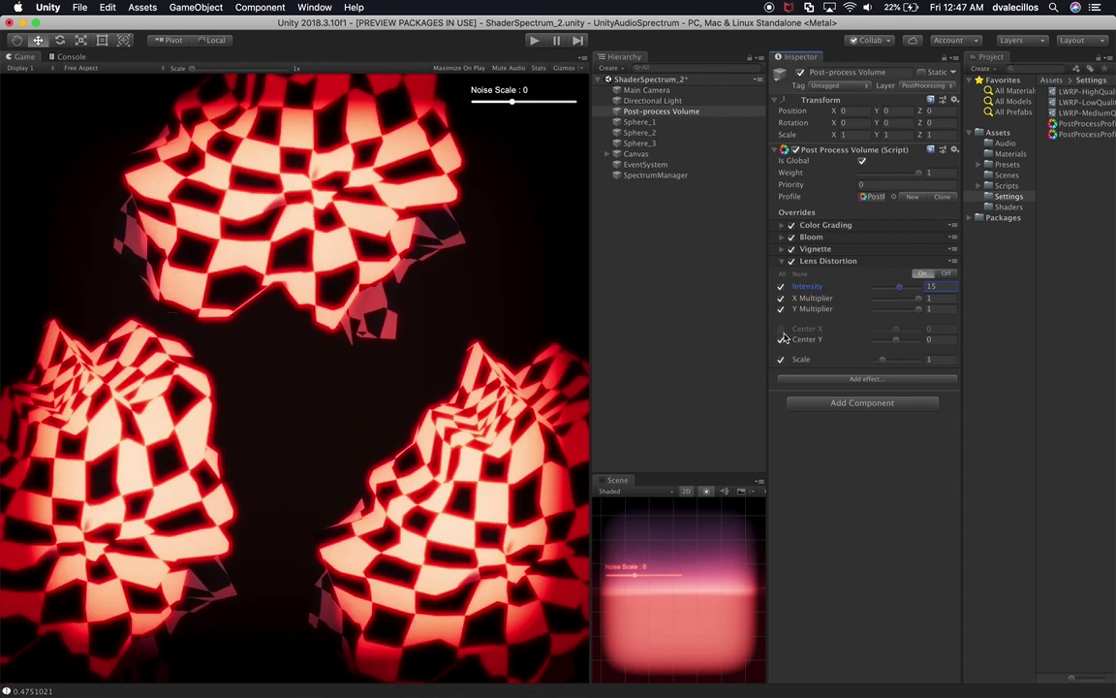
left_click(781, 330)
Set the Lens Distortion's Scale to 0.9.
left_click_drag(882, 359, 883, 370)
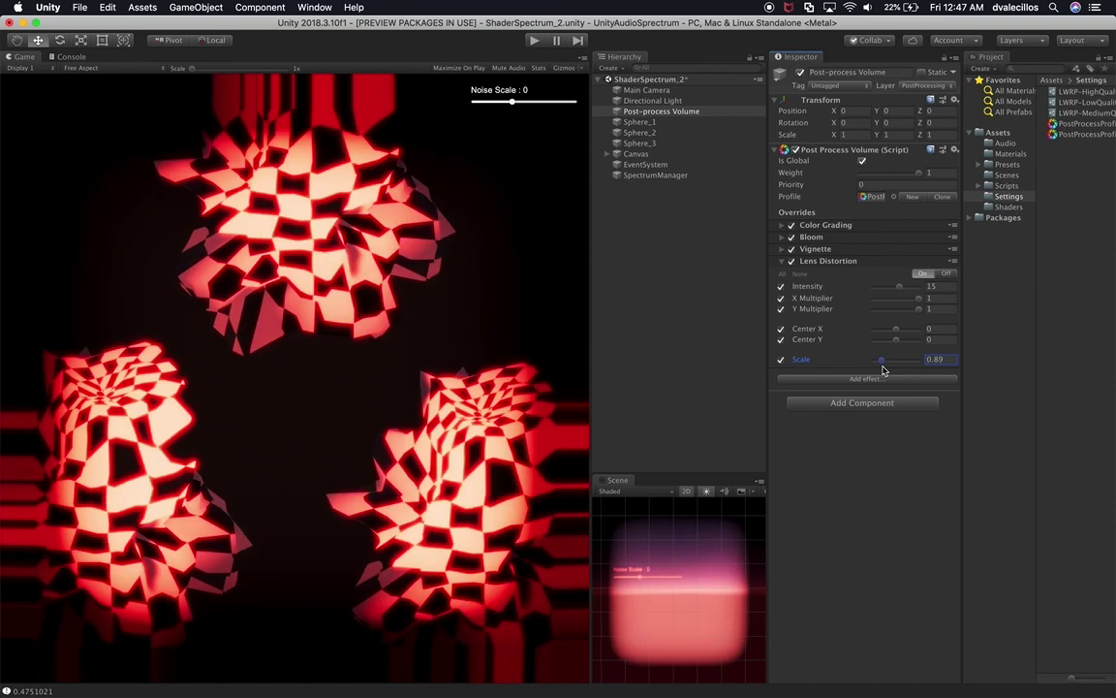
double_click(934, 359)
type("0.9")
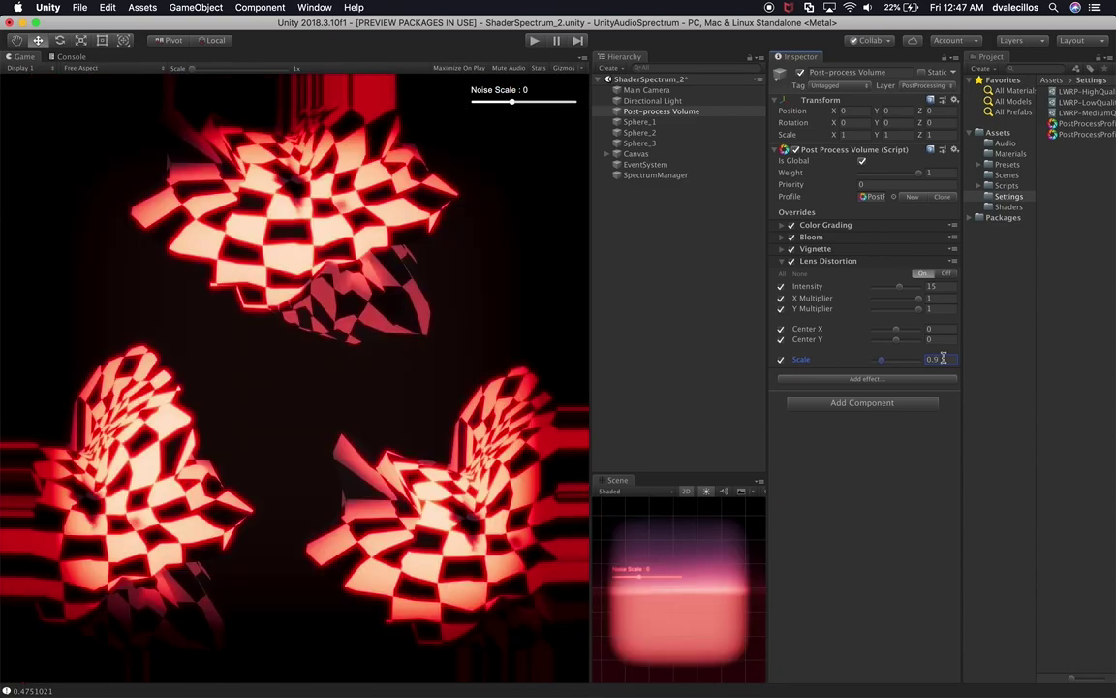
left_click(882, 361)
mouse_move(882, 366)
left_mouse_down()
mouse_move(872, 366)
mouse_move(883, 364)
left_mouse_up()
double_click(928, 358)
type("0.9")
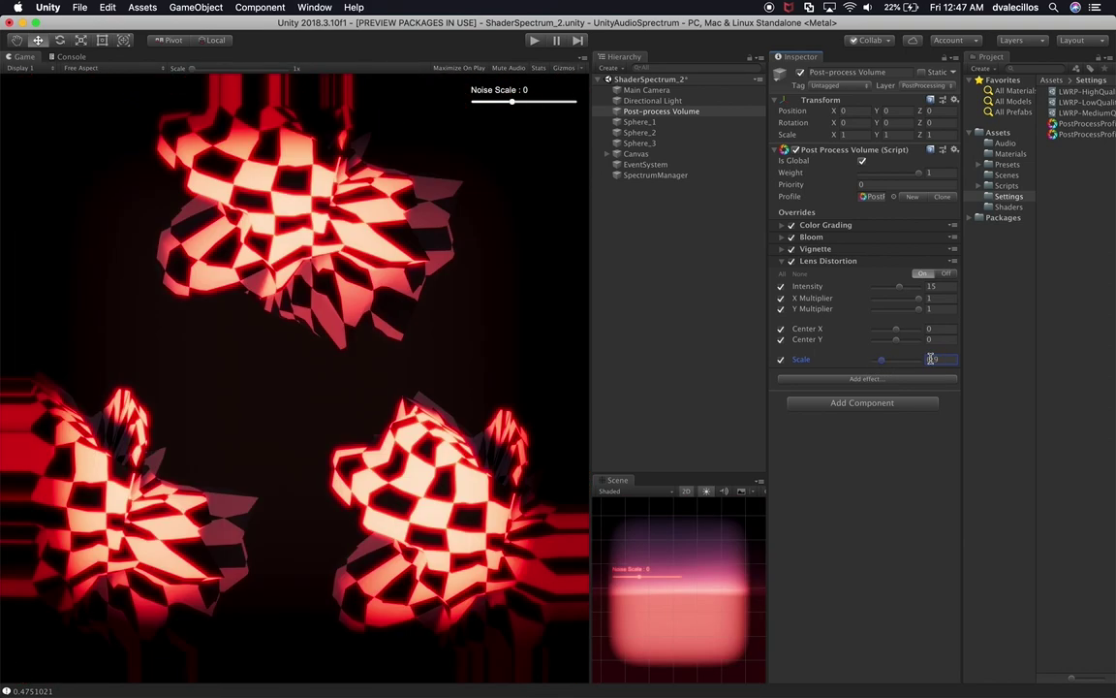
Try shifting the Lens Distortion's Center X and multipliers, restoring Center X to 0 and the multipliers to 1.
left_click_drag(897, 331, 883, 336)
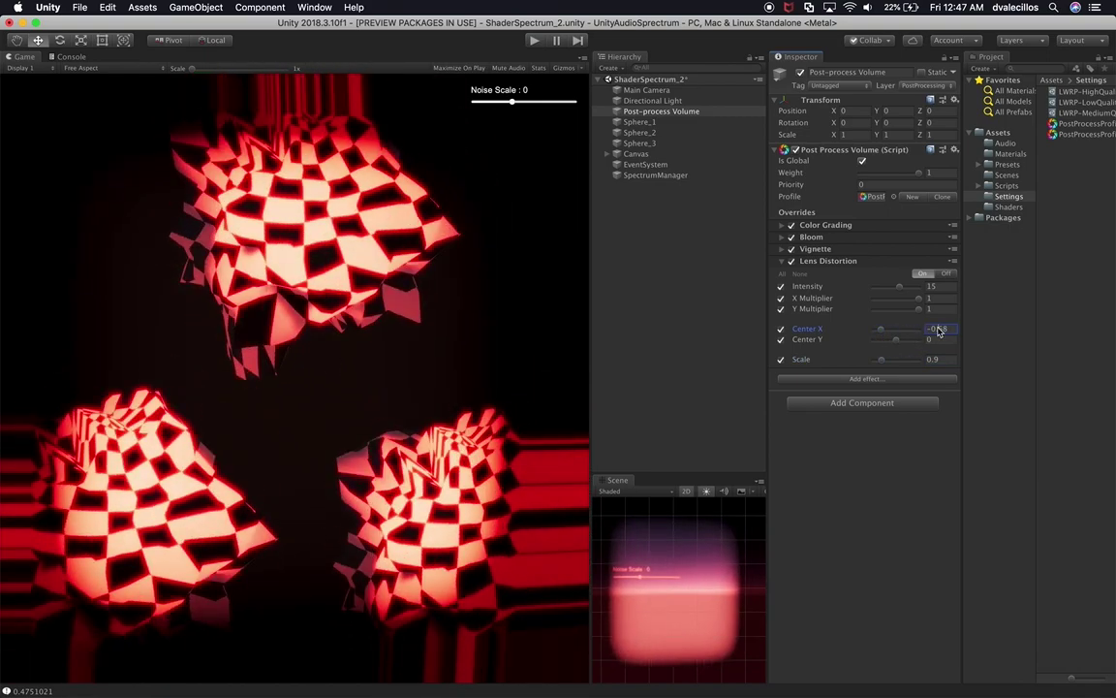
type("0")
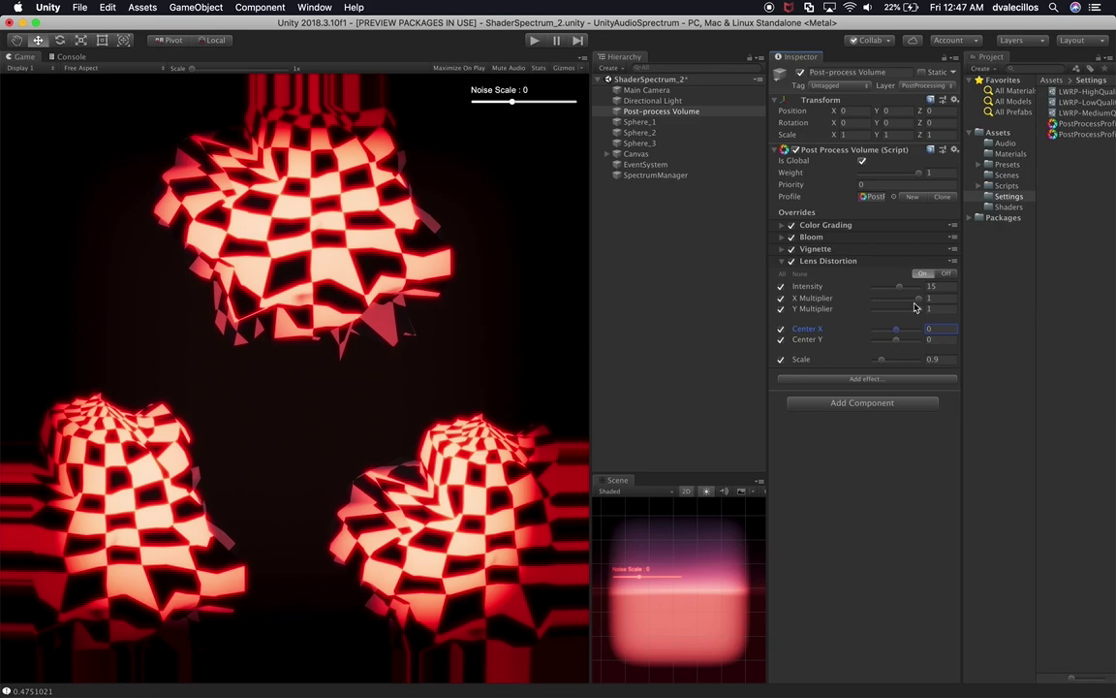
mouse_move(919, 300)
left_mouse_down()
mouse_move(877, 311)
mouse_move(926, 309)
left_mouse_up()
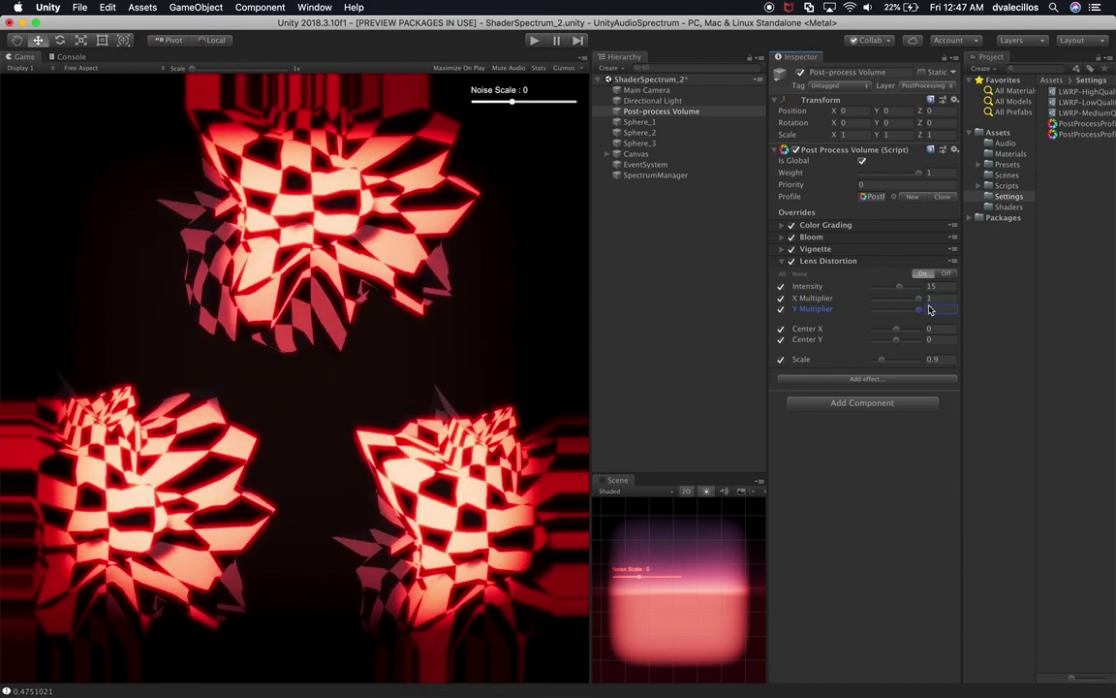
Collapse Lens Distortion and add a Chromatic Aberration effect to the Post-process Volume.
left_click(839, 264)
left_click(840, 278)
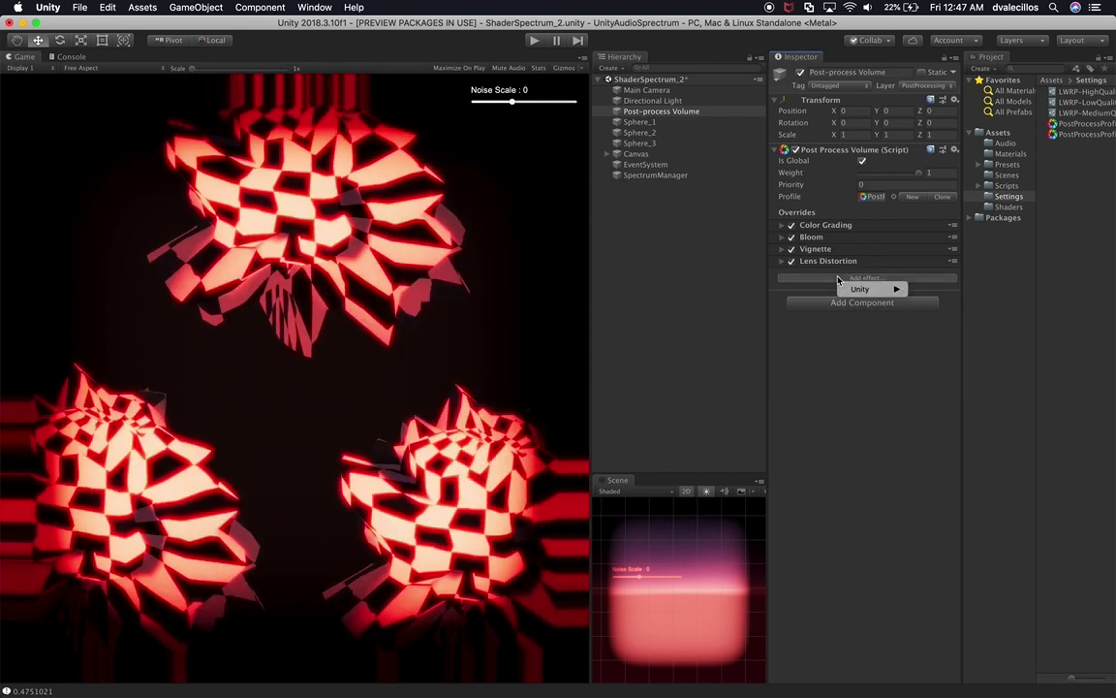
mouse_move(855, 291)
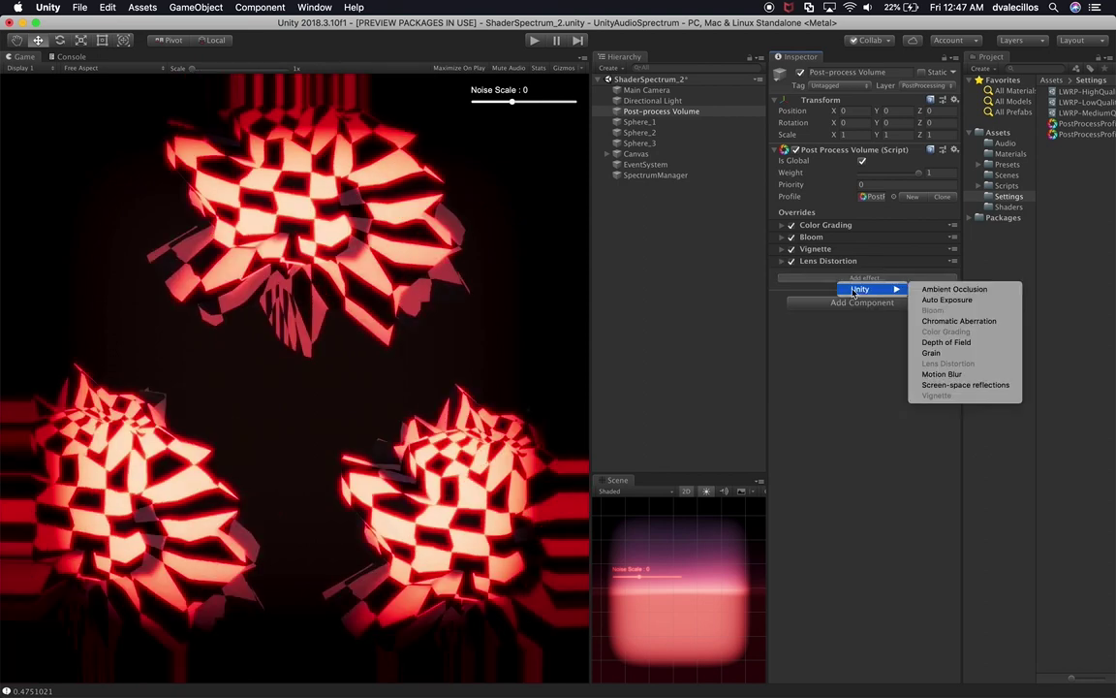
left_click(950, 321)
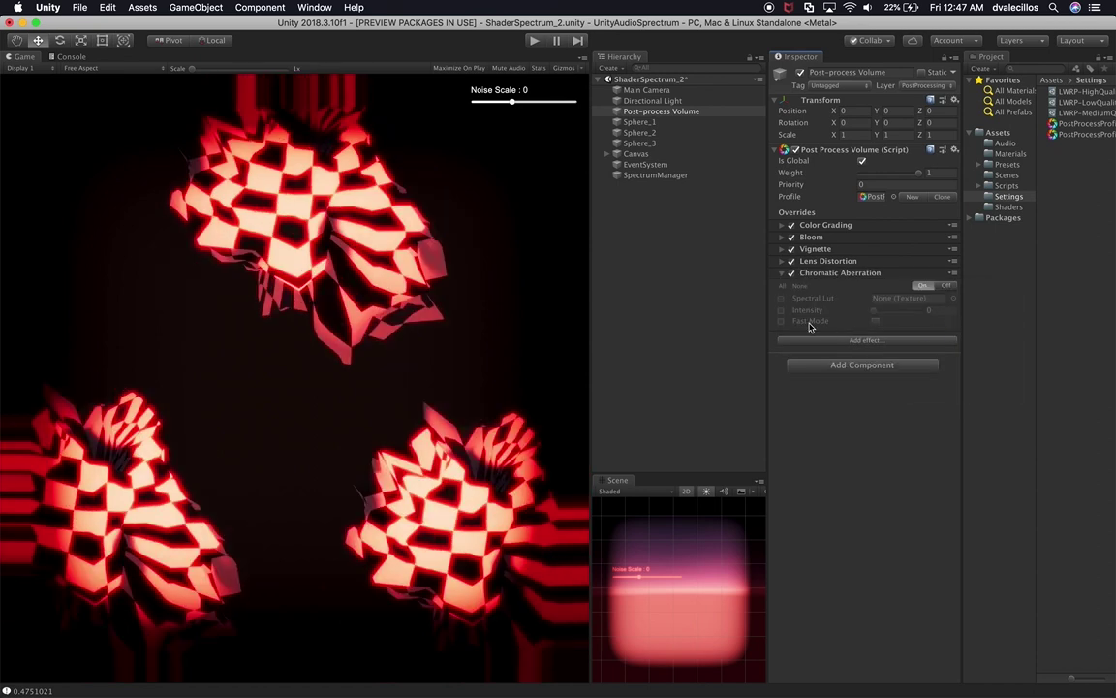
Enable the Chromatic Aberration's Intensity override, set it to 0.91, and leave the effect switched on.
left_click(782, 310)
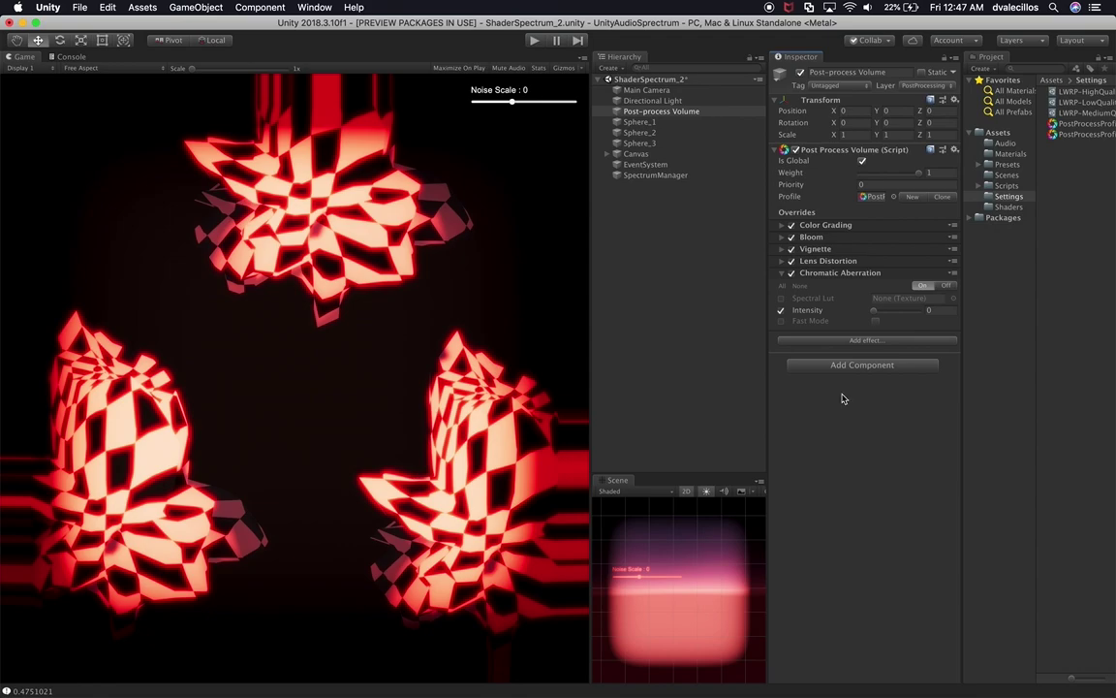
left_click_drag(876, 313, 925, 318)
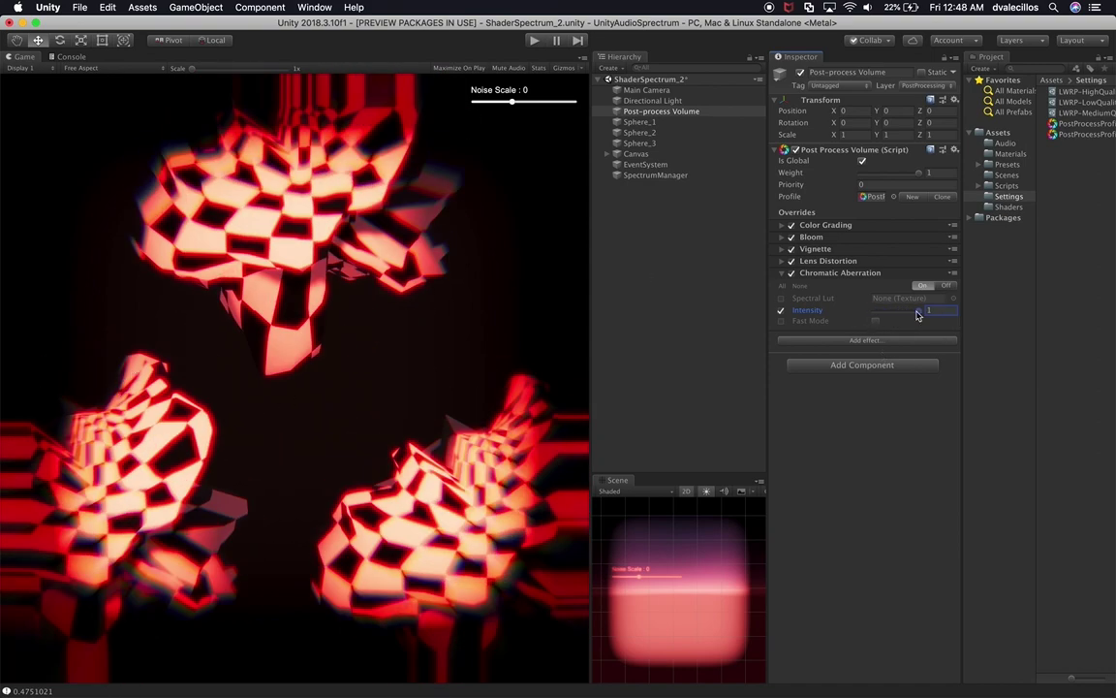
left_click_drag(919, 310, 904, 312)
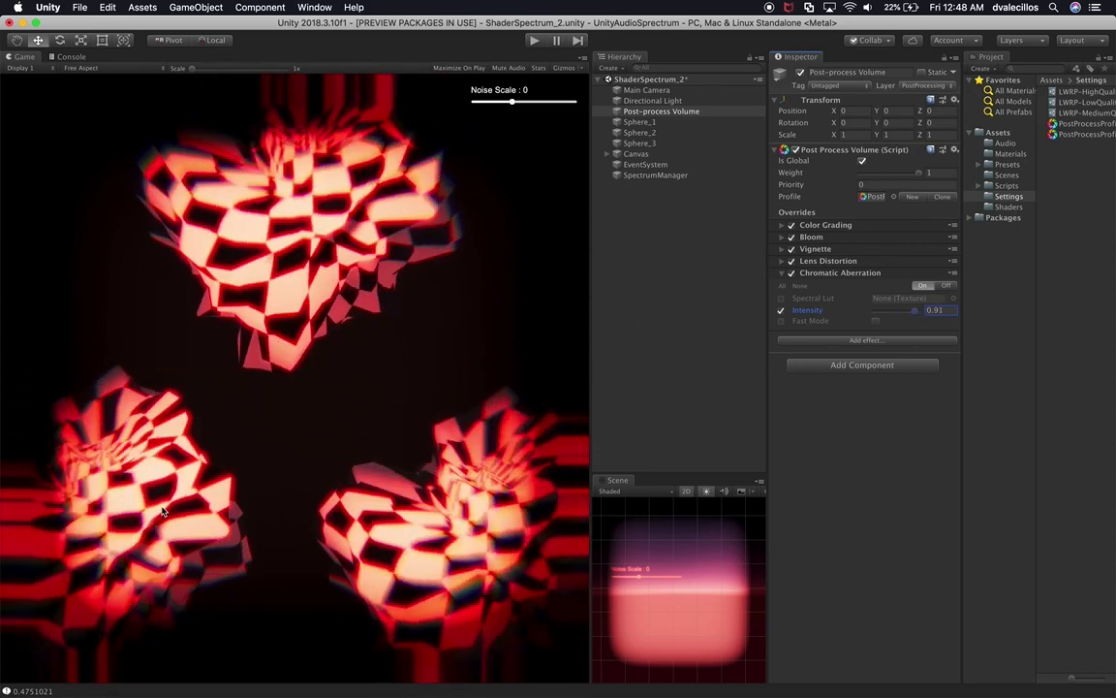
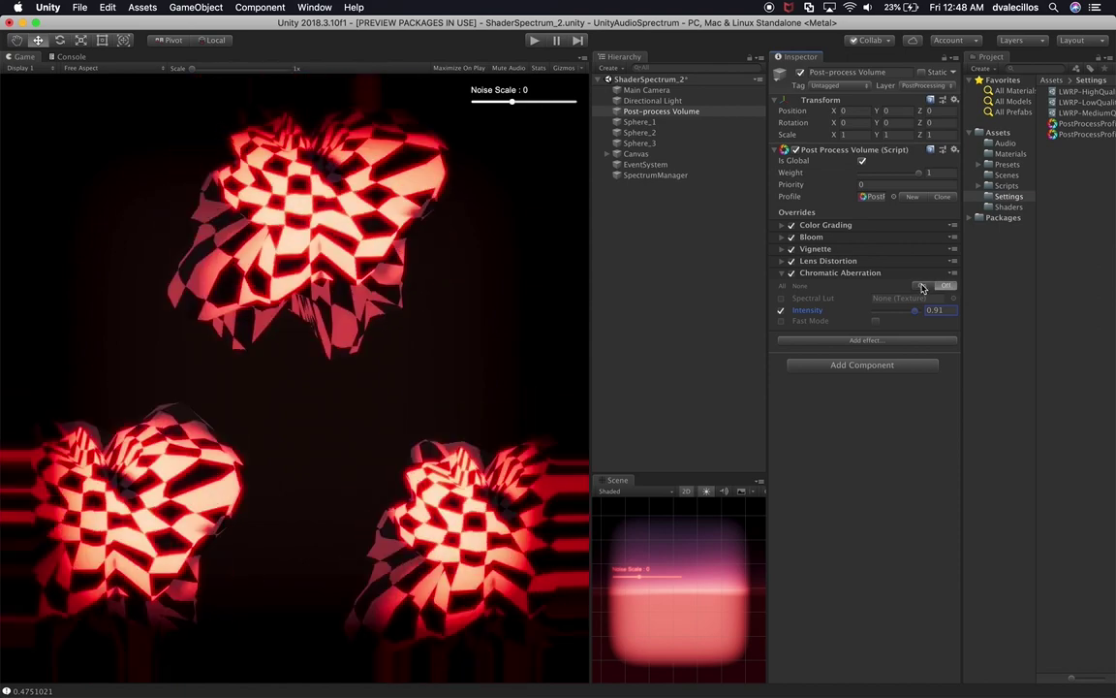
left_click(921, 287)
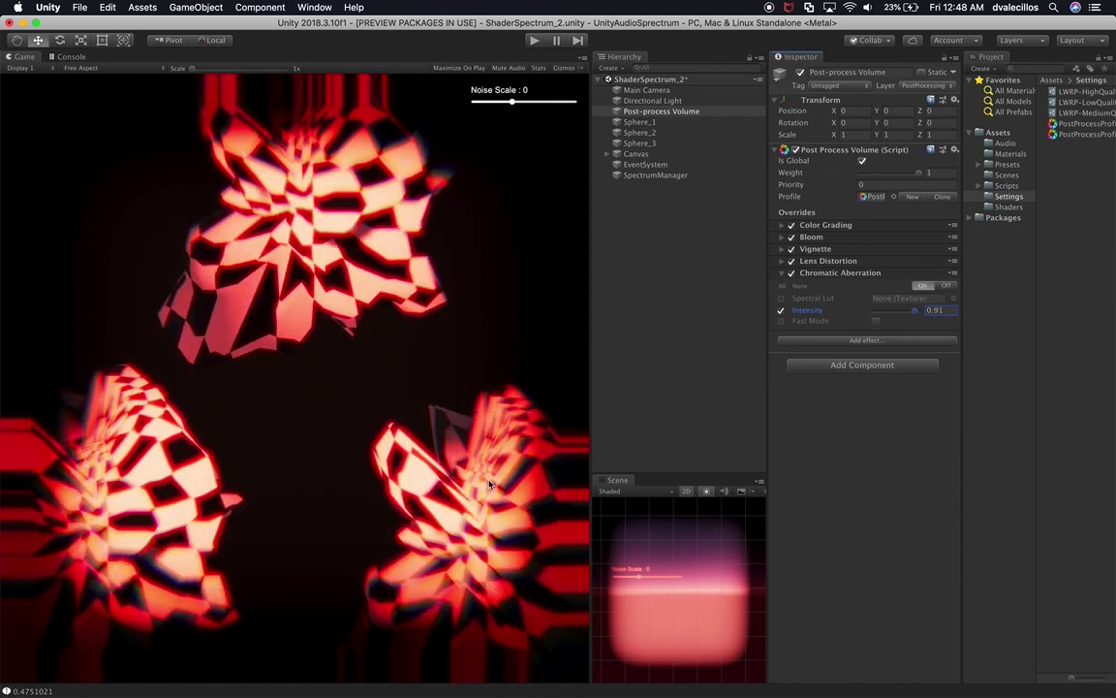
Widen the Game view and set the Main Camera's Position X to -1.1.
left_click_drag(591, 277, 643, 277)
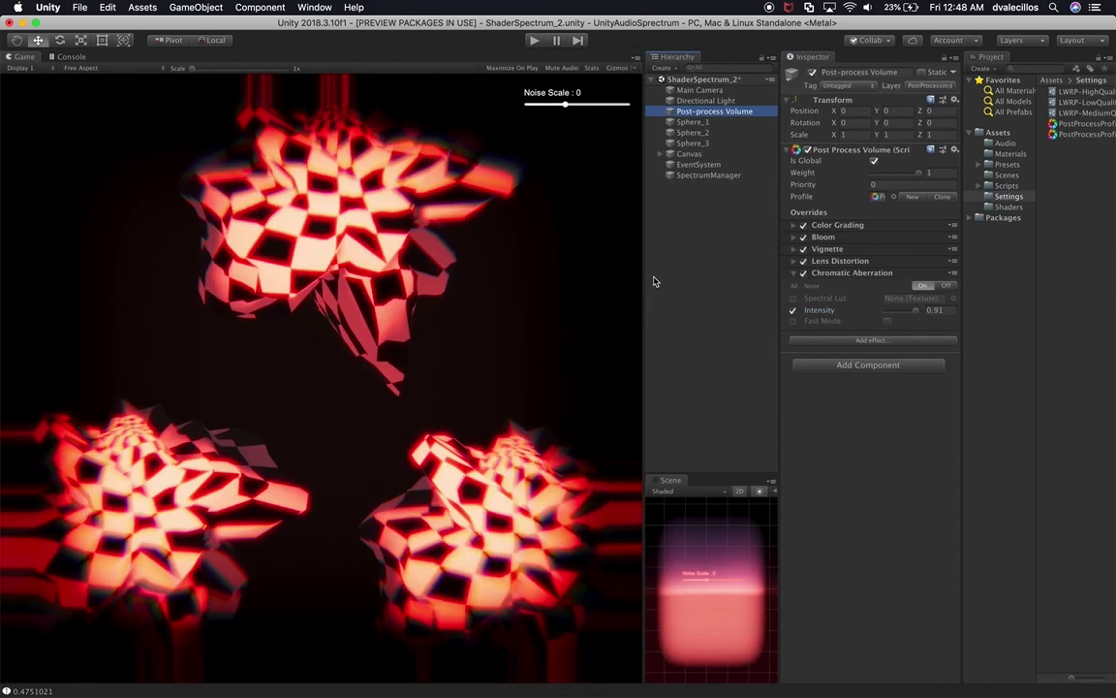
left_click(698, 89)
left_click_drag(836, 113, 833, 113)
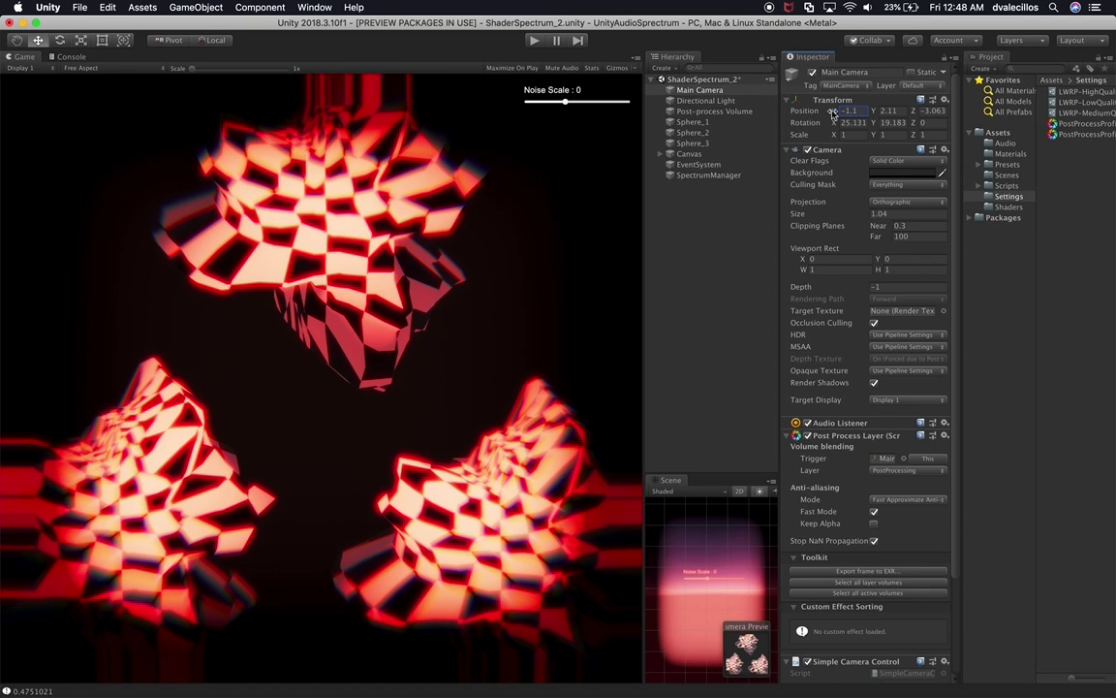
Select Sphere_1 and set its Deformation_2 material's TimeSpeed to 0.8 and NoiseScale to 18.
left_click(713, 164)
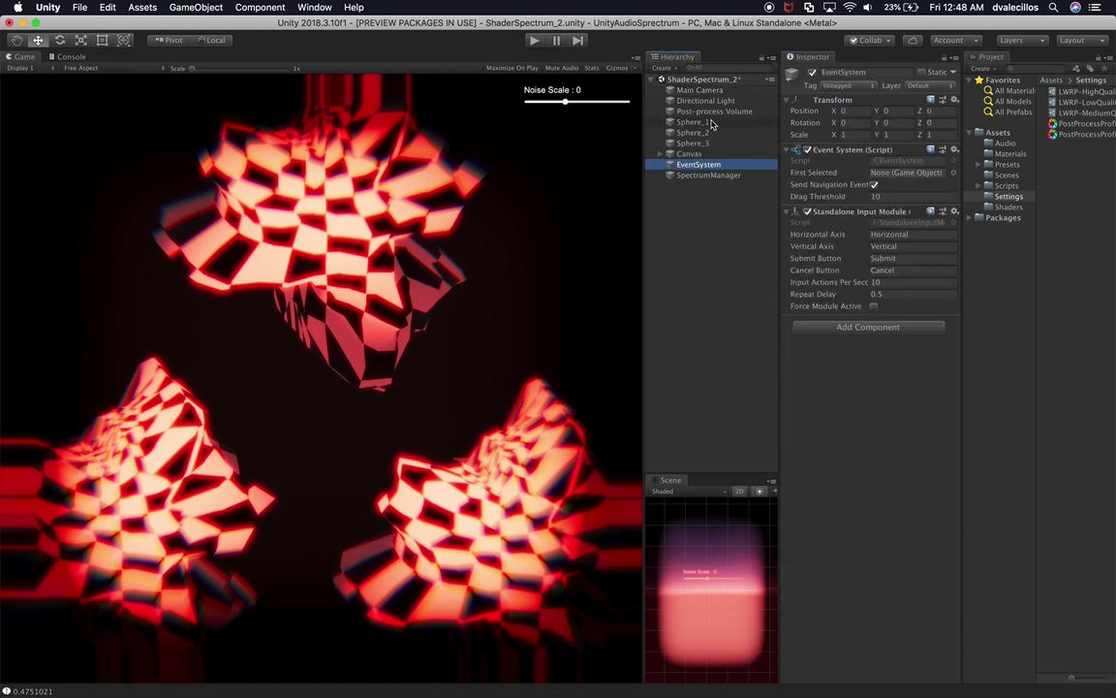
left_click(692, 122)
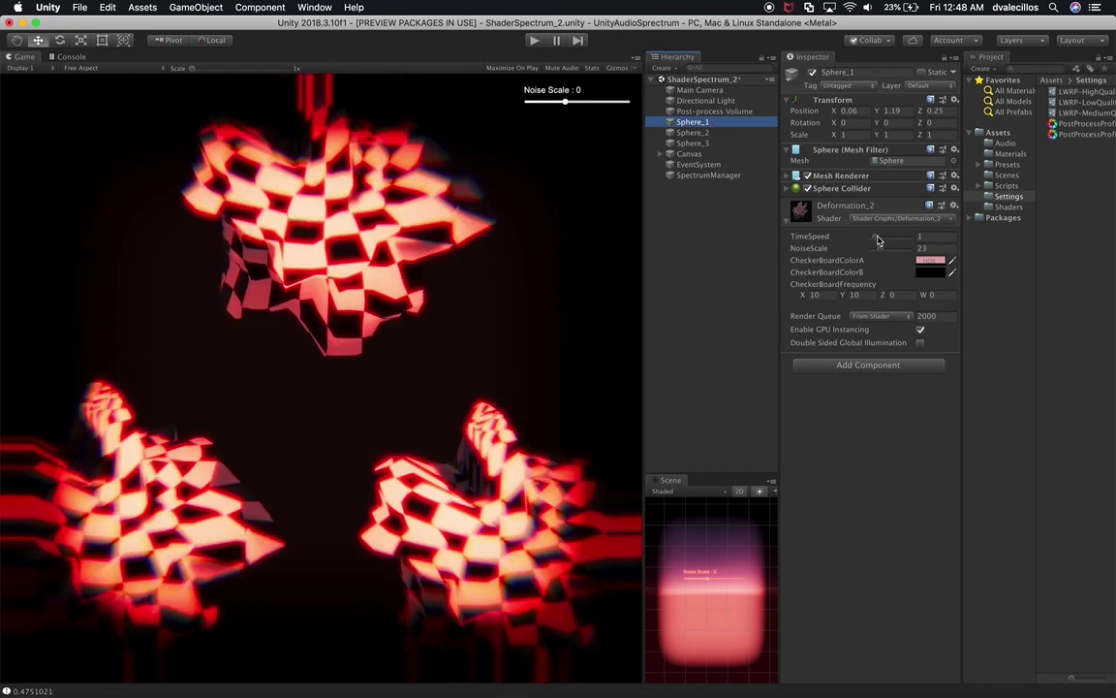
left_click_drag(877, 240, 875, 240)
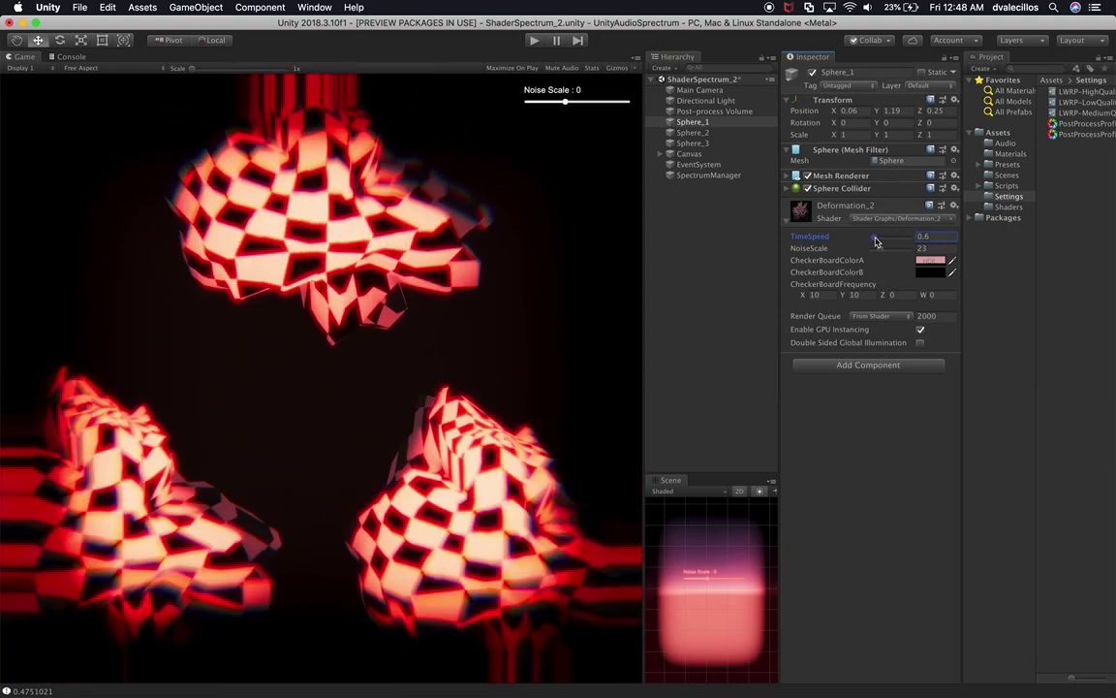
left_click_drag(875, 240, 842, 241)
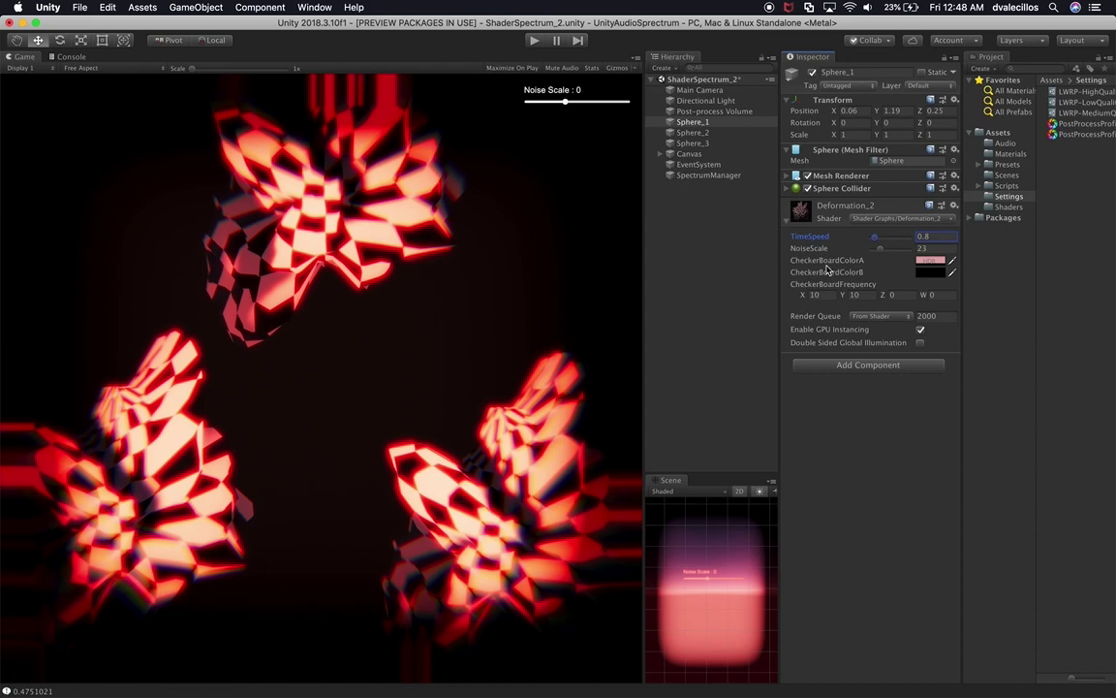
left_click_drag(880, 252, 874, 256)
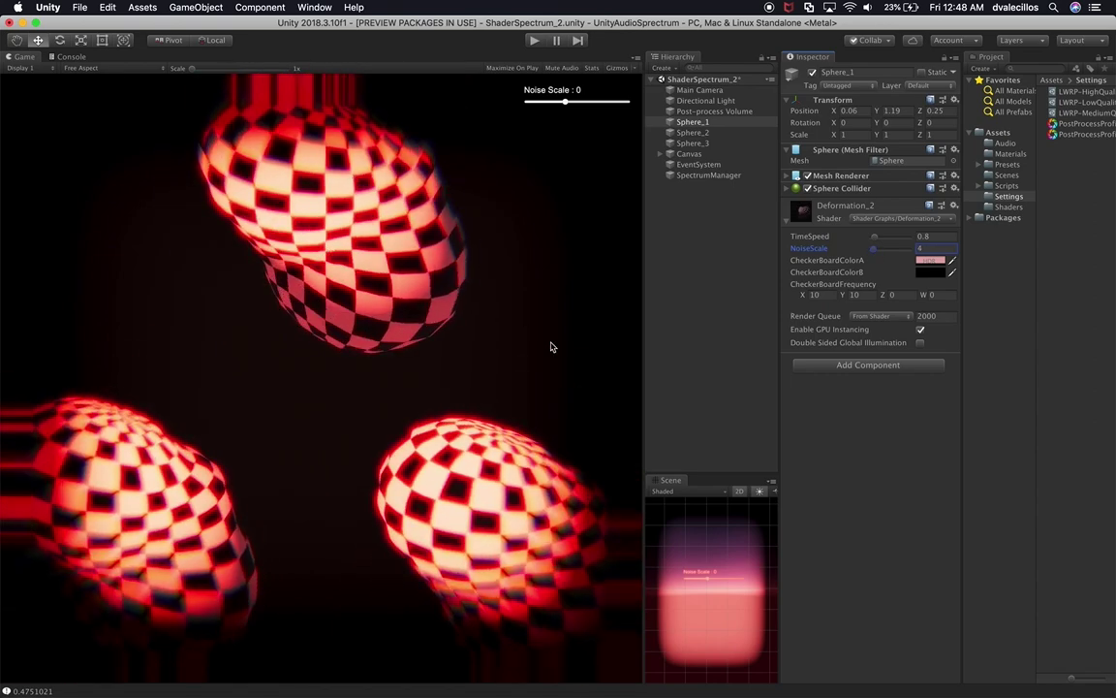
left_click_drag(876, 252, 885, 252)
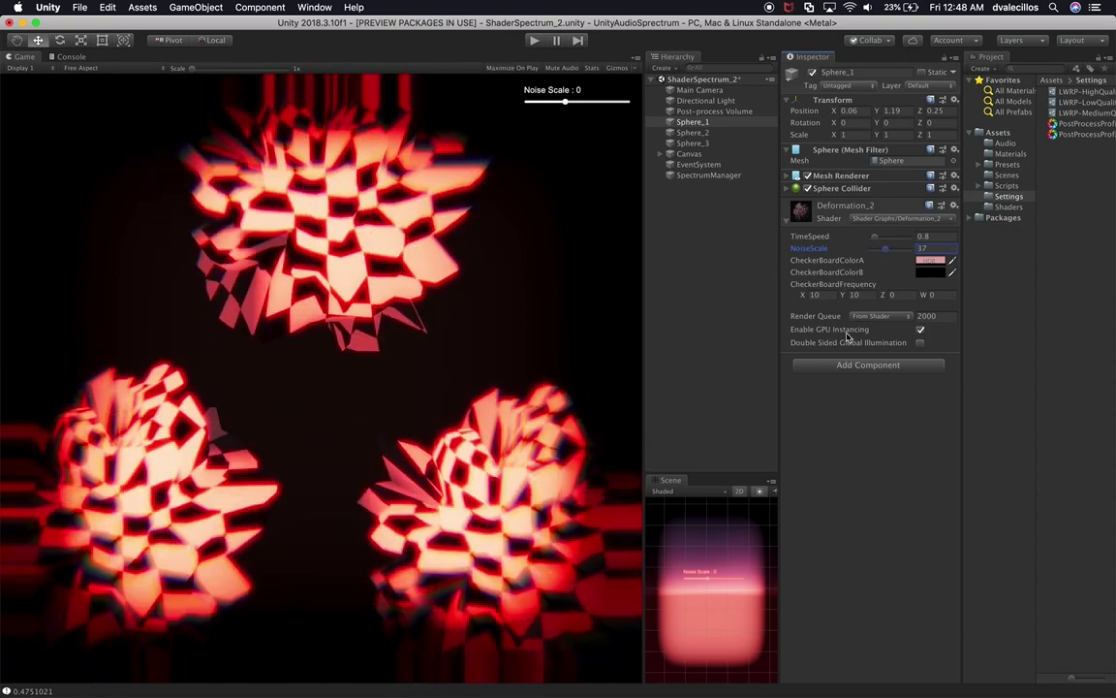
mouse_move(883, 258)
left_mouse_down()
mouse_move(921, 251)
mouse_move(879, 253)
left_mouse_up()
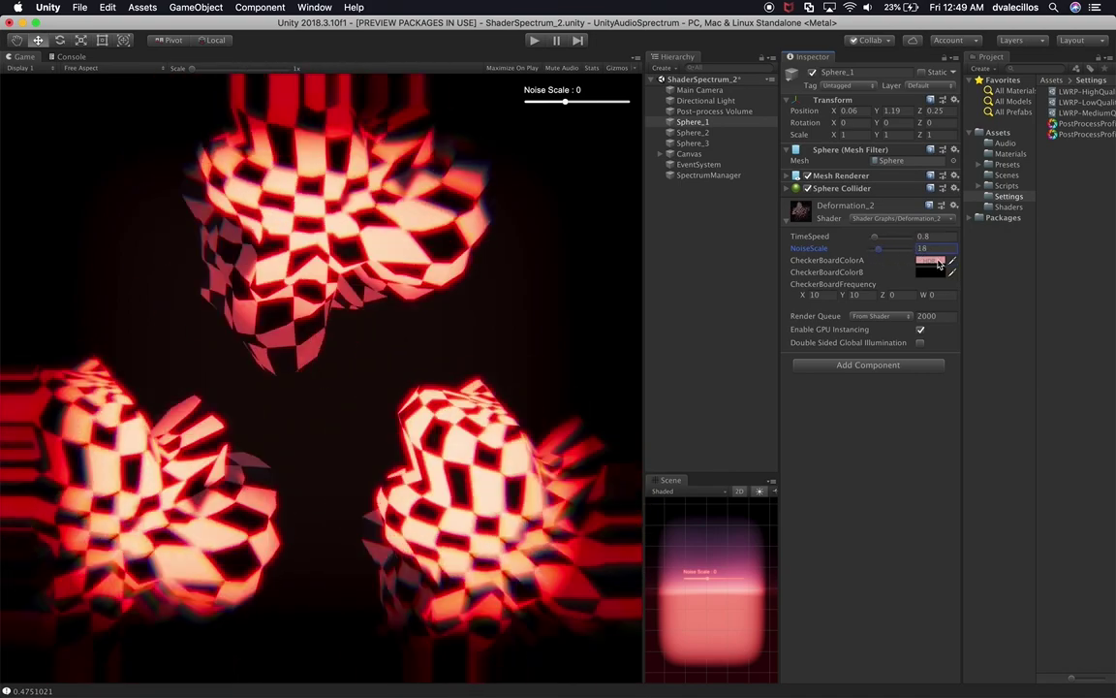
Change the material's CheckerBoardColorA to E06363 and close the color picker.
left_click(935, 262)
left_click_drag(1042, 298, 1033, 293)
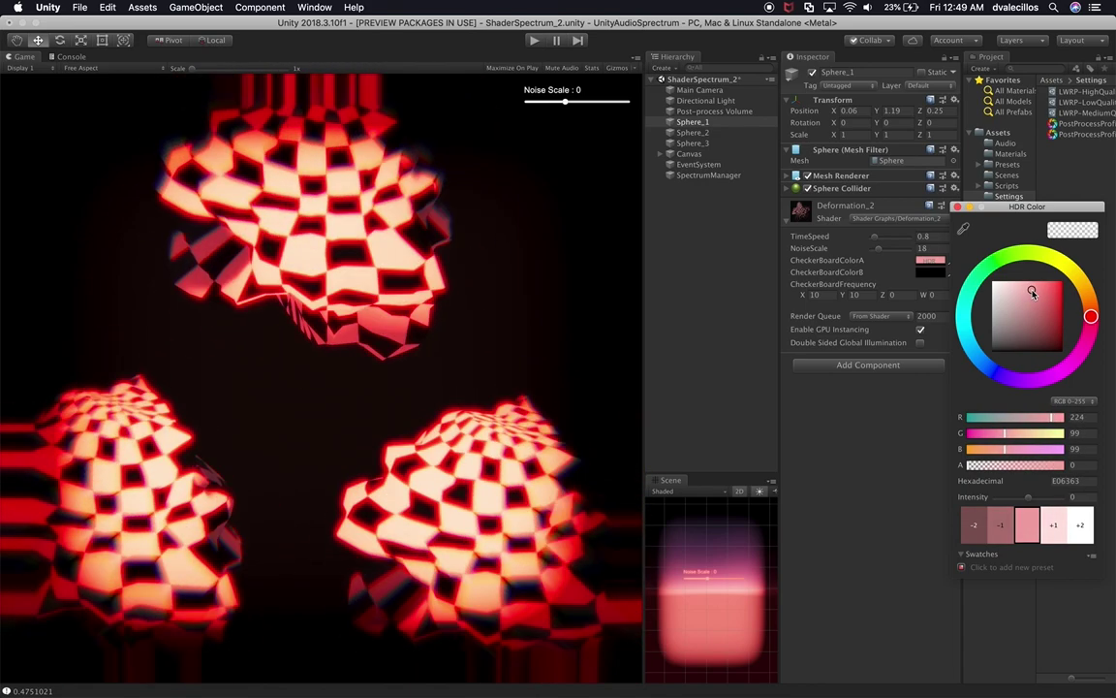
key("Return")
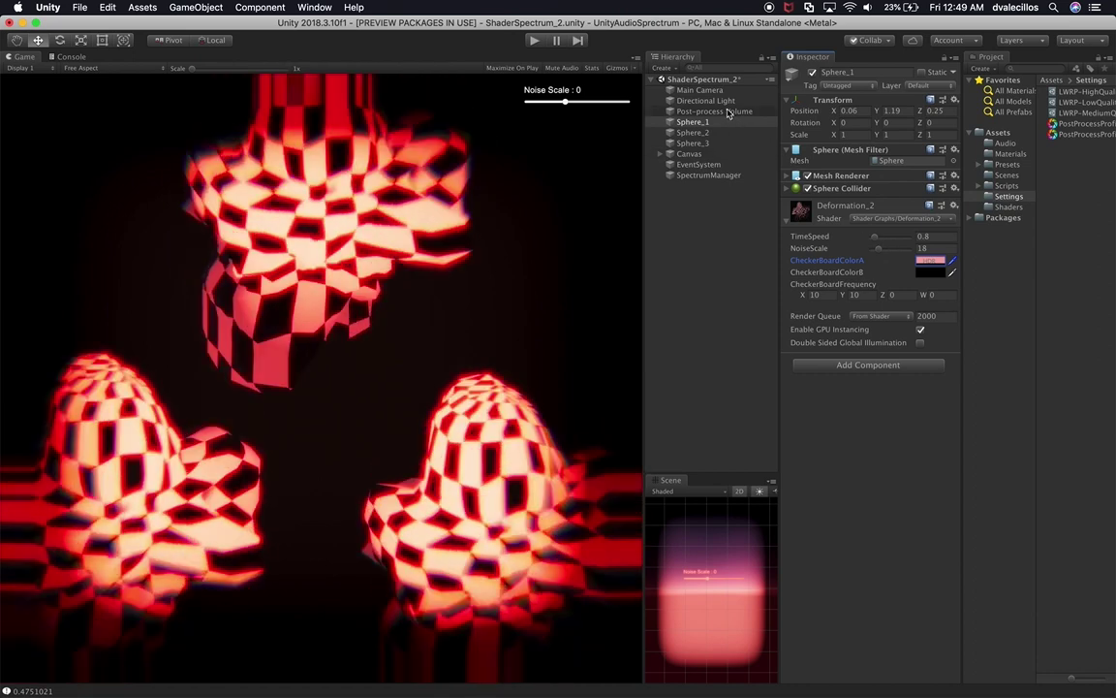
Expand the Post-process Volume's Color Grading override and set its Post-exposure (EV) to 0.81.
left_click(714, 112)
left_click(867, 225)
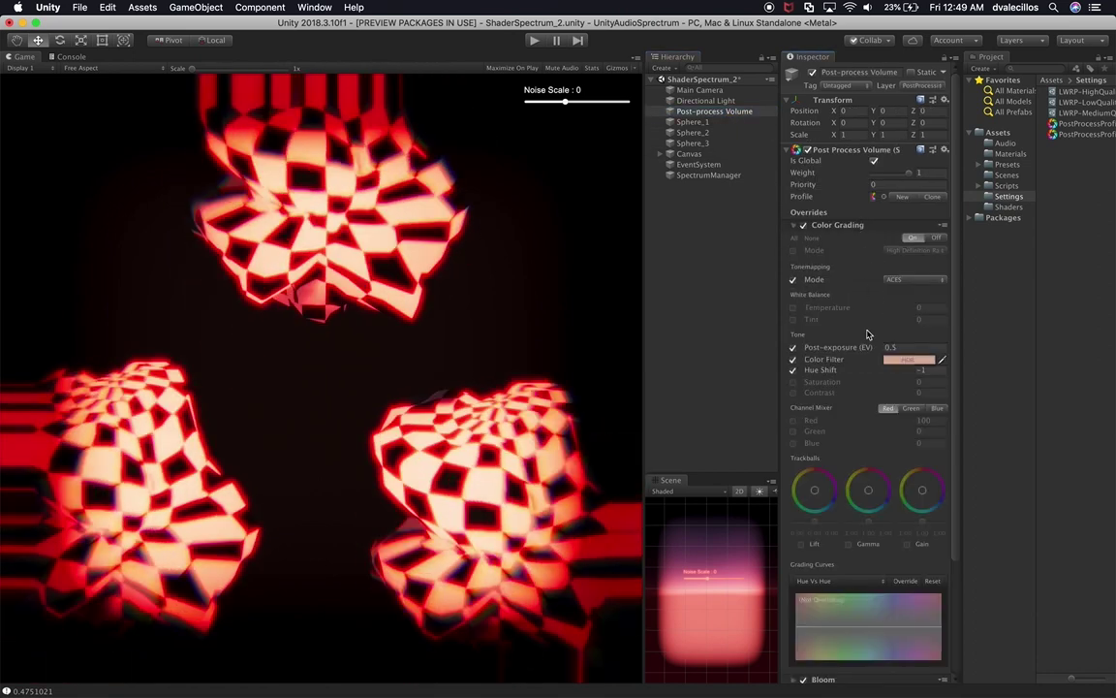
mouse_move(870, 347)
left_mouse_down()
mouse_move(855, 353)
mouse_move(875, 358)
left_mouse_up()
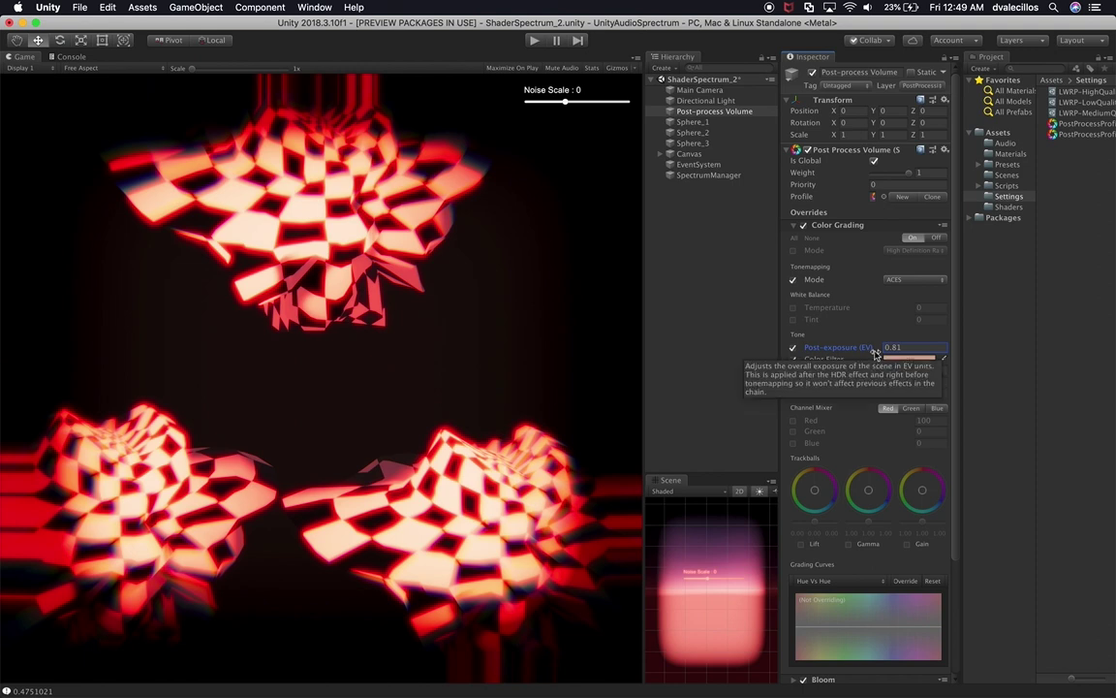
Set the Color Grading's Color Filter to B5715A, close the color picker, and start Play mode.
left_click(906, 359)
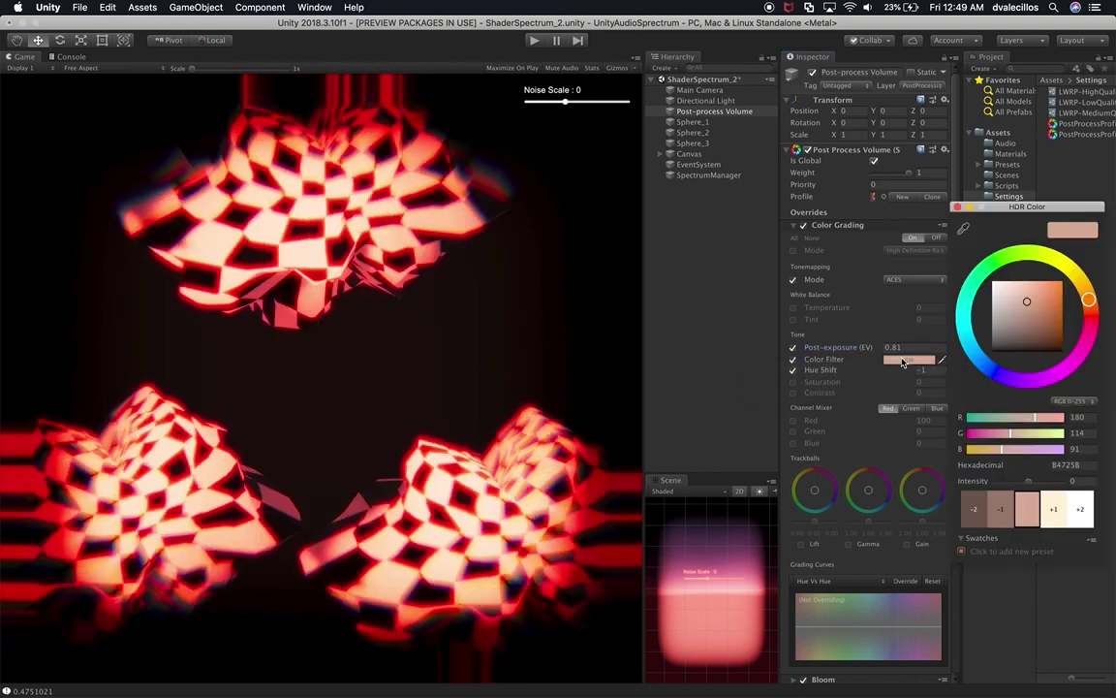
mouse_move(1028, 307)
left_mouse_down()
mouse_move(1050, 287)
mouse_move(998, 294)
mouse_move(966, 361)
mouse_move(1028, 303)
left_mouse_up()
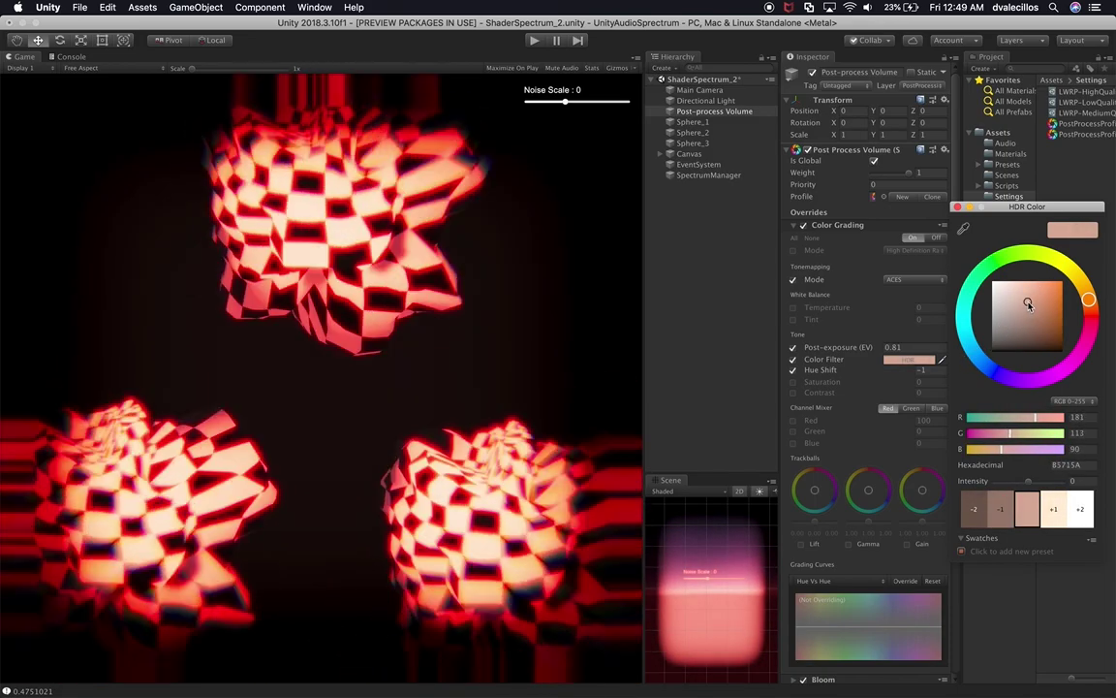
key("Return")
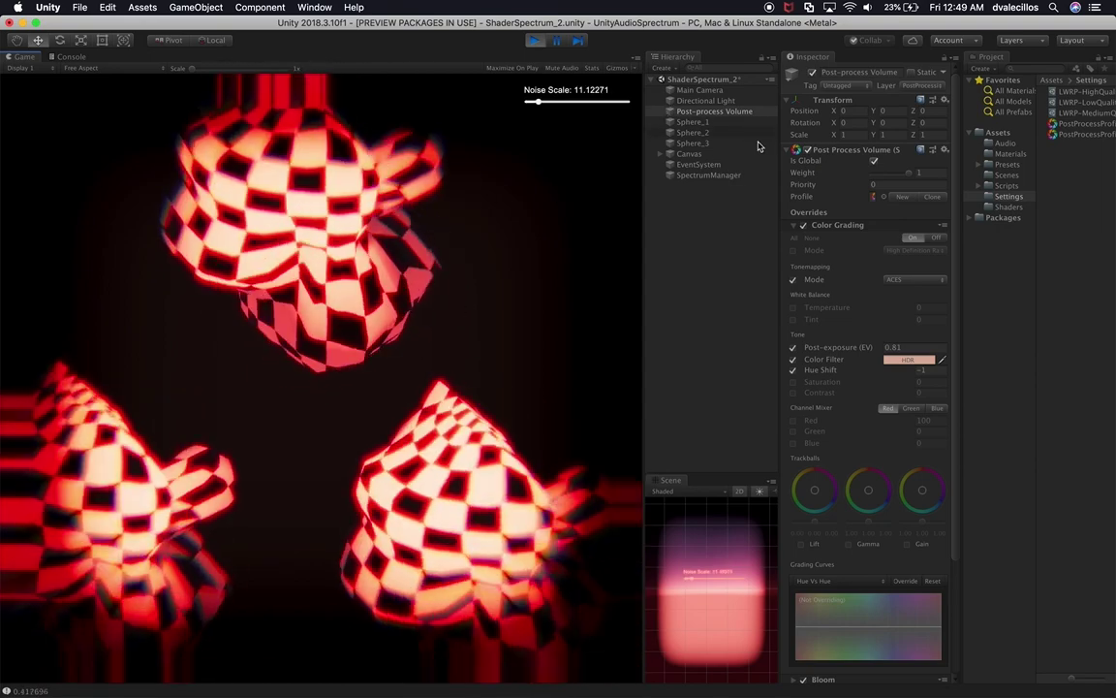
Collapse Color Grading on the Post-process Volume, try a Lens Distortion Scale of 0.3, and return the Scale to 0.9.
left_click(696, 113)
left_click(833, 225)
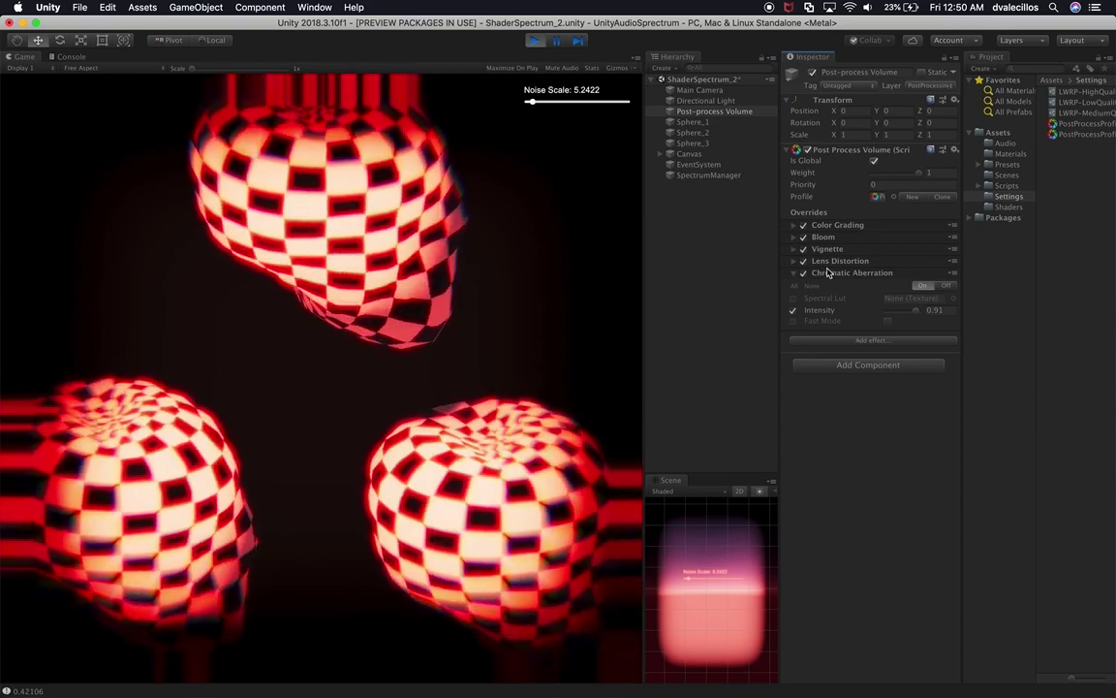
left_click(837, 262)
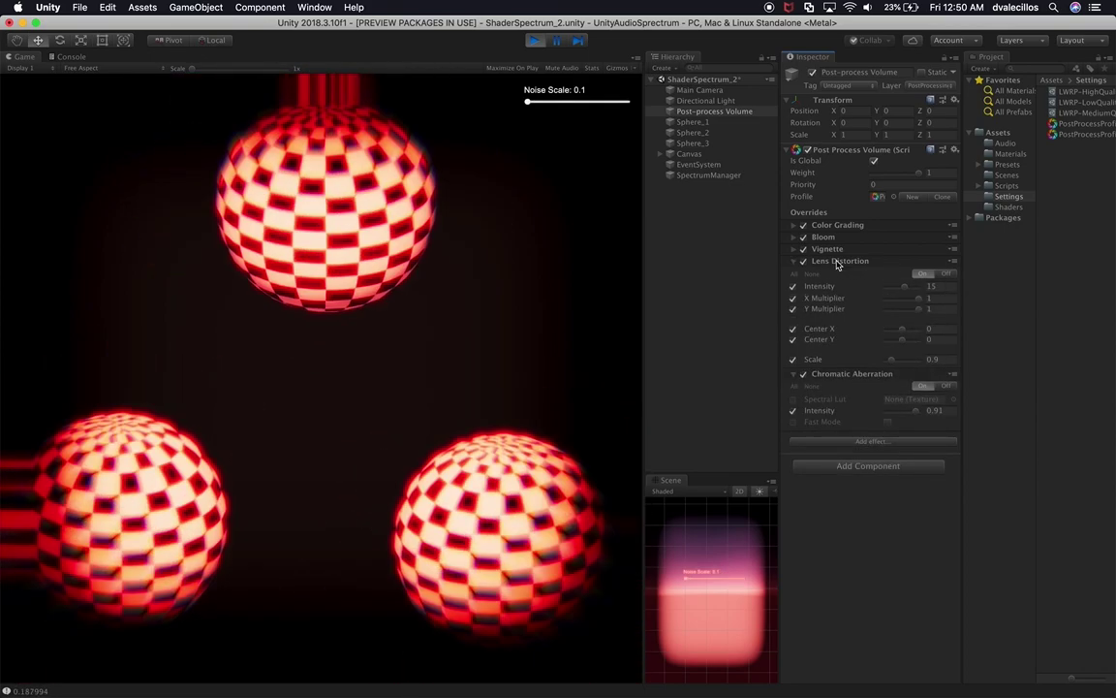
left_click_drag(893, 364, 885, 366)
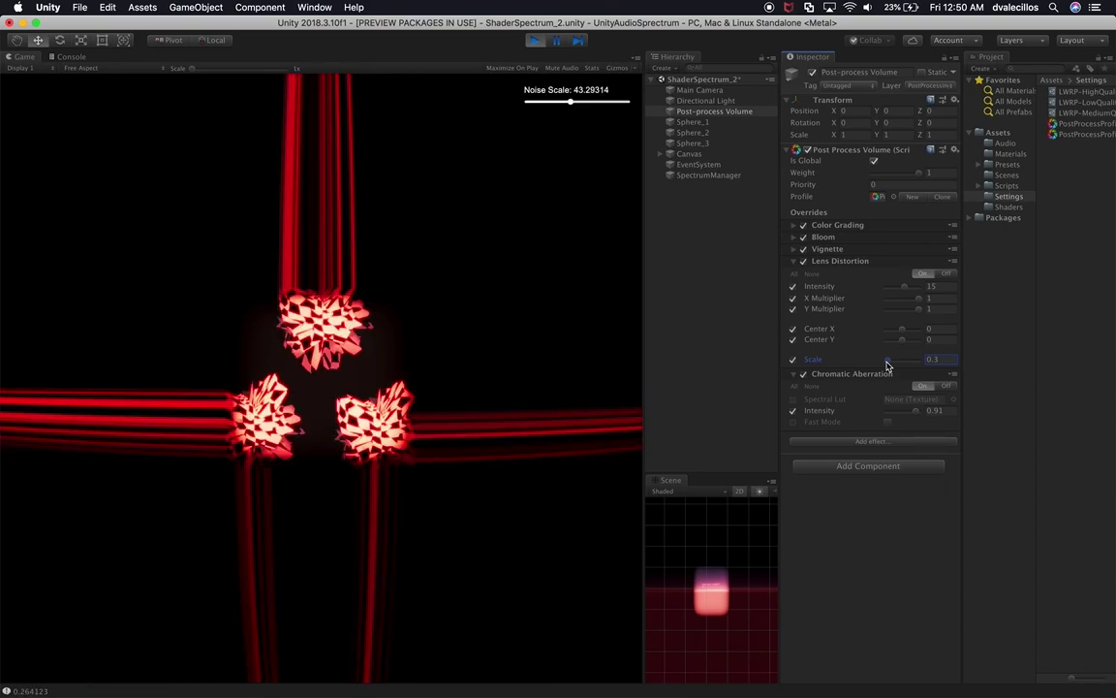
mouse_move(887, 366)
left_mouse_down()
mouse_move(906, 363)
mouse_move(877, 371)
mouse_move(904, 363)
mouse_move(890, 367)
left_mouse_up()
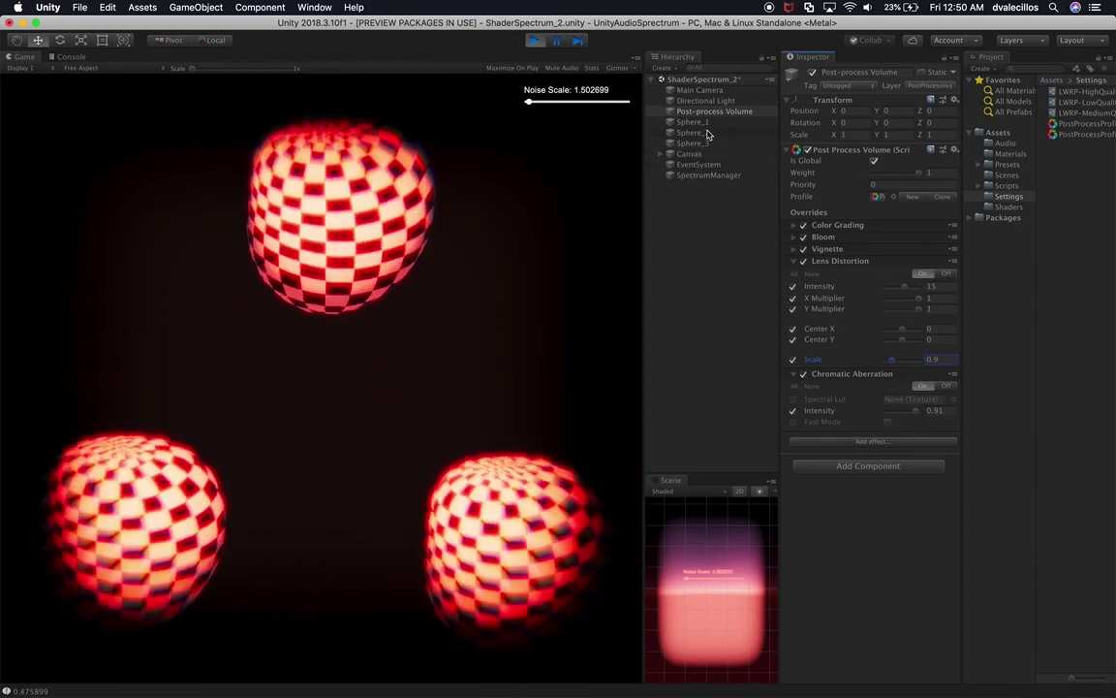
Try CheckerBoardFrequency X at 34.61 and Y at 1.77 on Sphere_1's material, returning each value to 10.
left_click(694, 122)
left_click_drag(803, 298, 1109, 286)
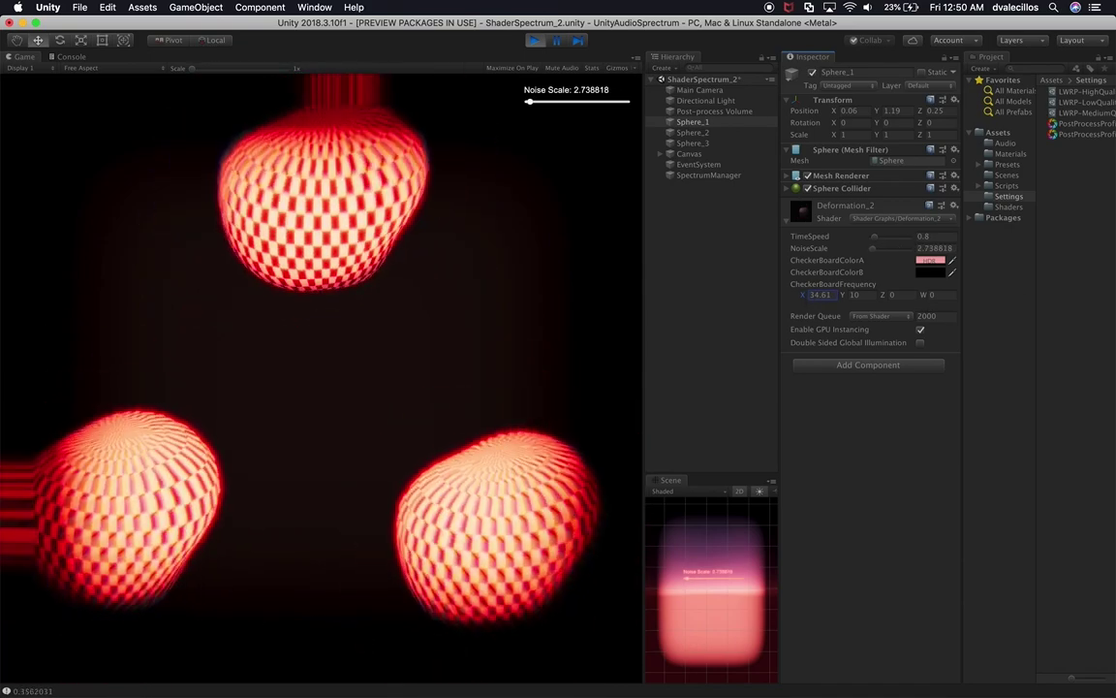
left_click_drag(872, 290, 737, 267)
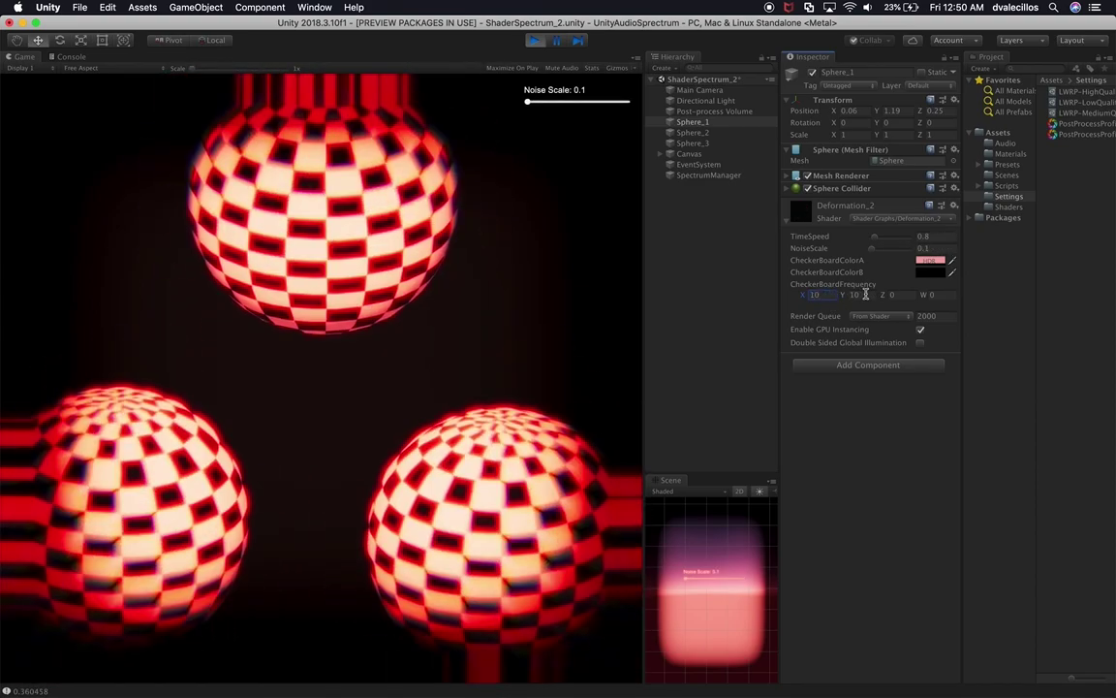
left_click_drag(844, 294, 953, 308)
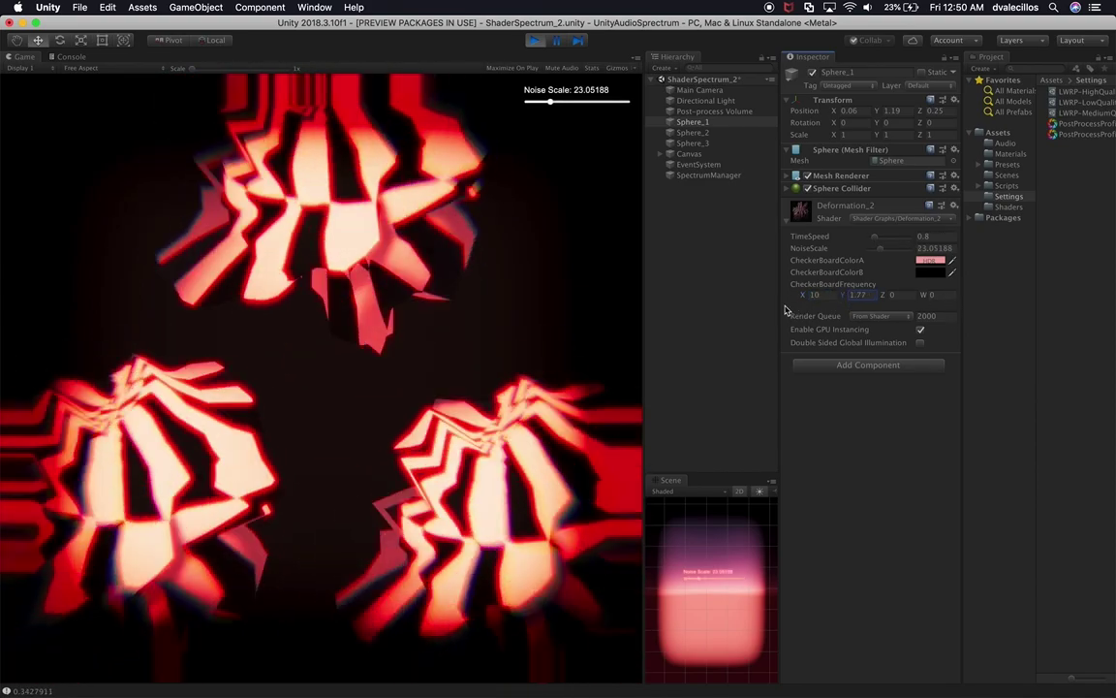
left_click_drag(844, 294, 868, 297)
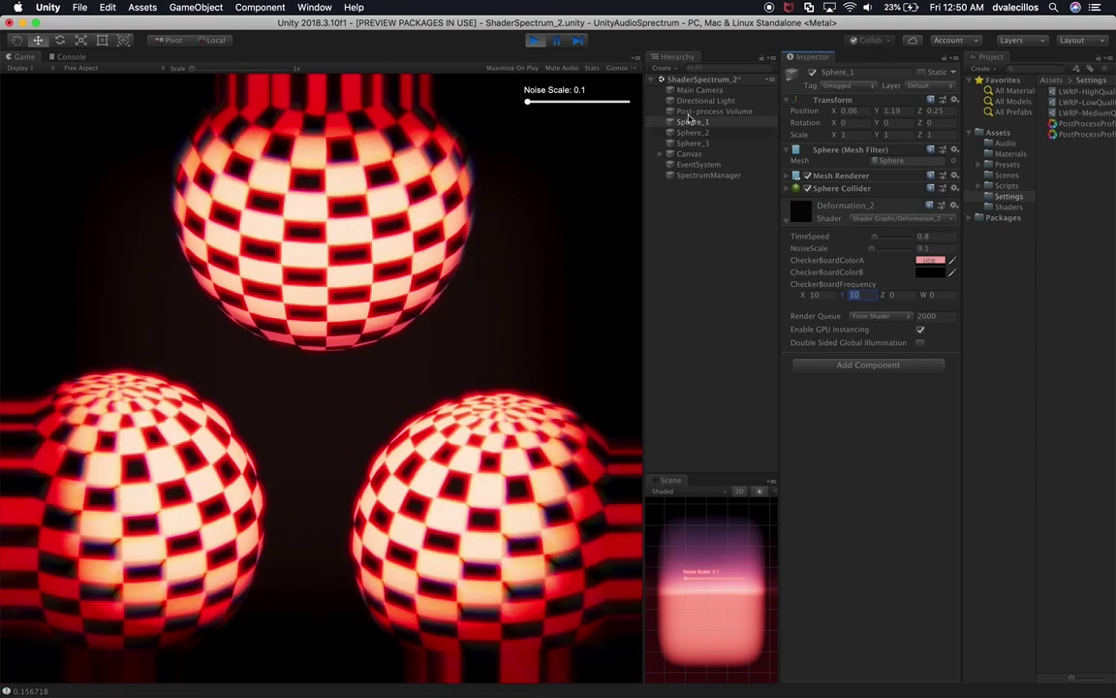
Select the Canvas to examine its UI Manager settings.
left_click(703, 154)
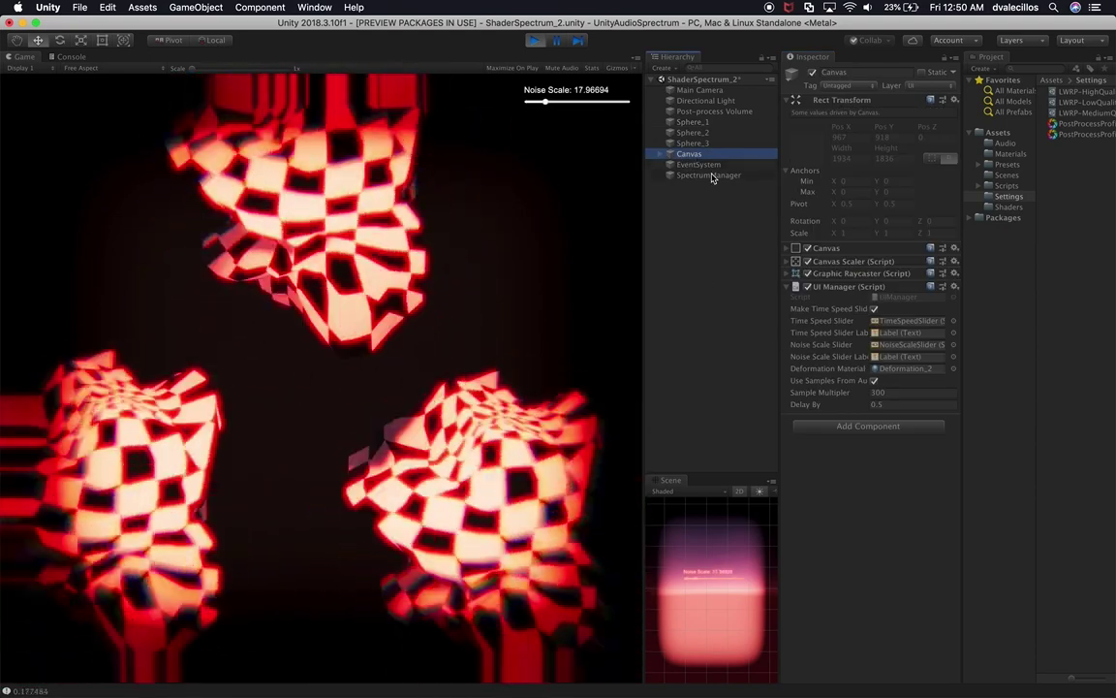